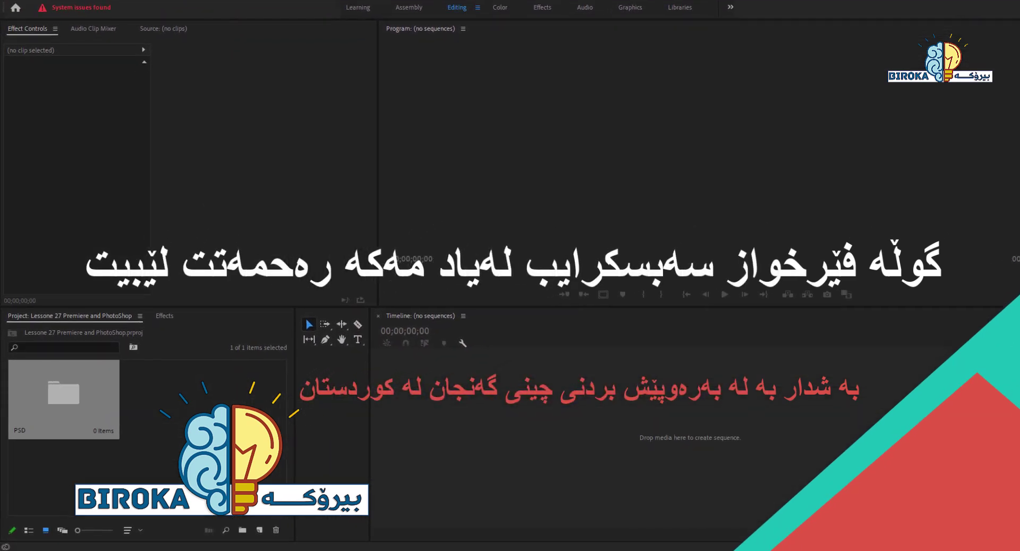
Step: Narrow the tools area to a single column so the timeline gets wider
{"action": "left_click", "coordinate": [208, 382]}
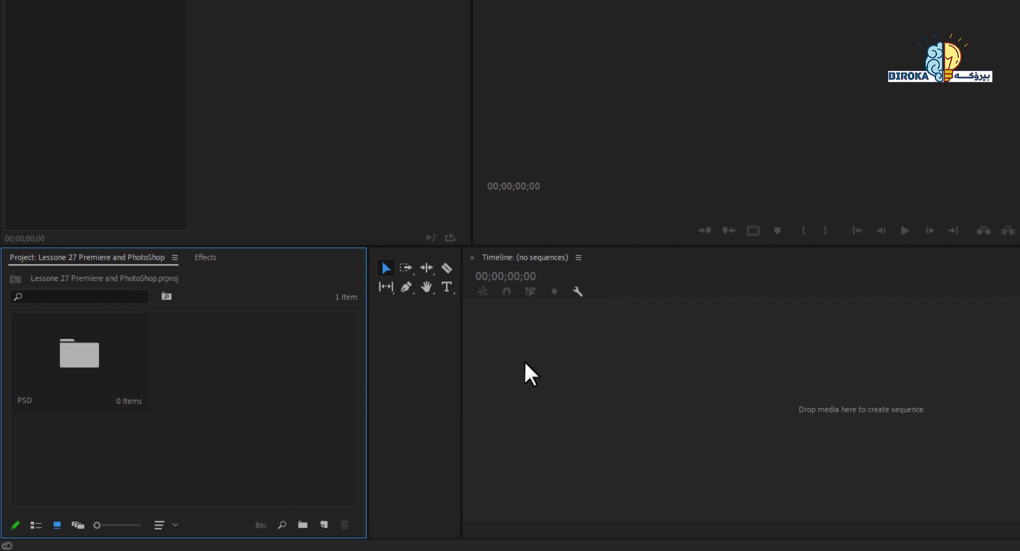
{"action": "left_click_drag", "start_coordinate": [458, 354], "coordinate": [420, 353]}
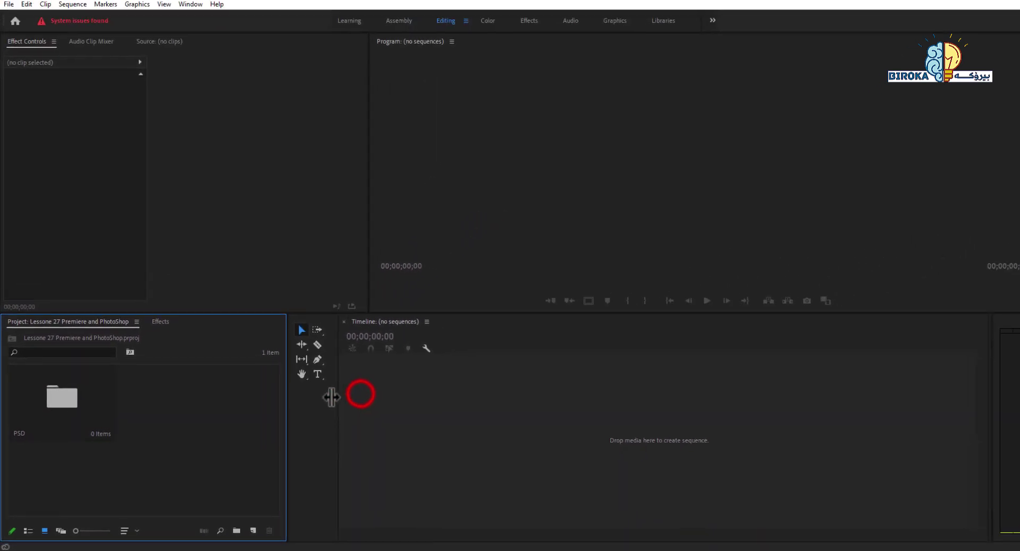
{"action": "left_click_drag", "start_coordinate": [332, 396], "coordinate": [306, 404]}
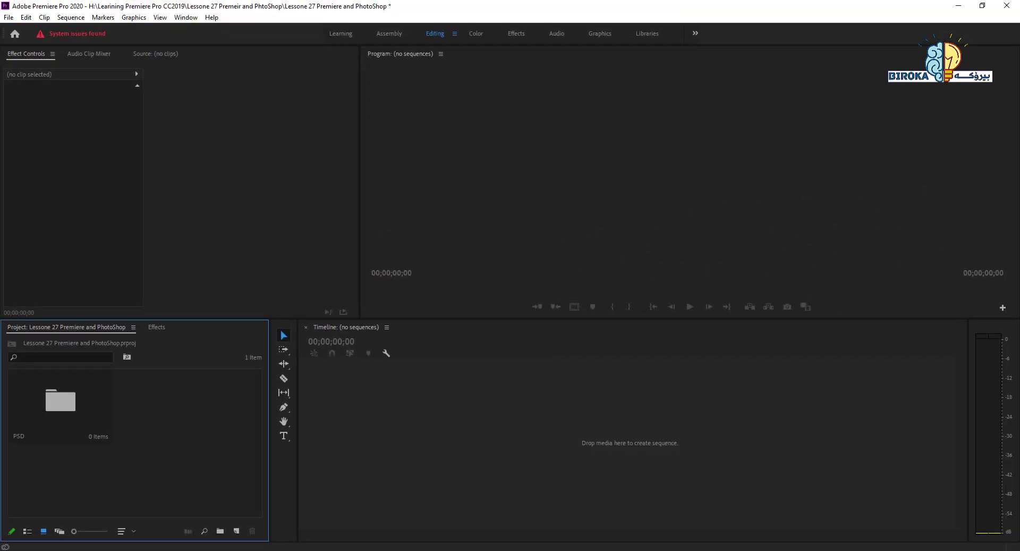
Step: Switch to Chrome and look over the creative menu design templates search and PNGTree's fast food post results
{"action": "left_click", "coordinate": [298, 550]}
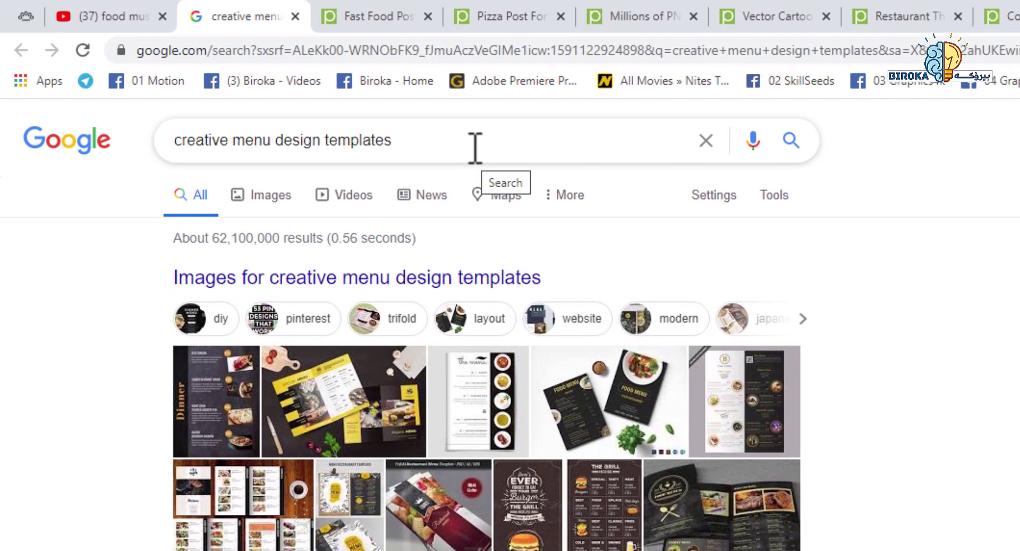
{"action": "left_click_drag", "start_coordinate": [475, 146], "coordinate": [142, 155]}
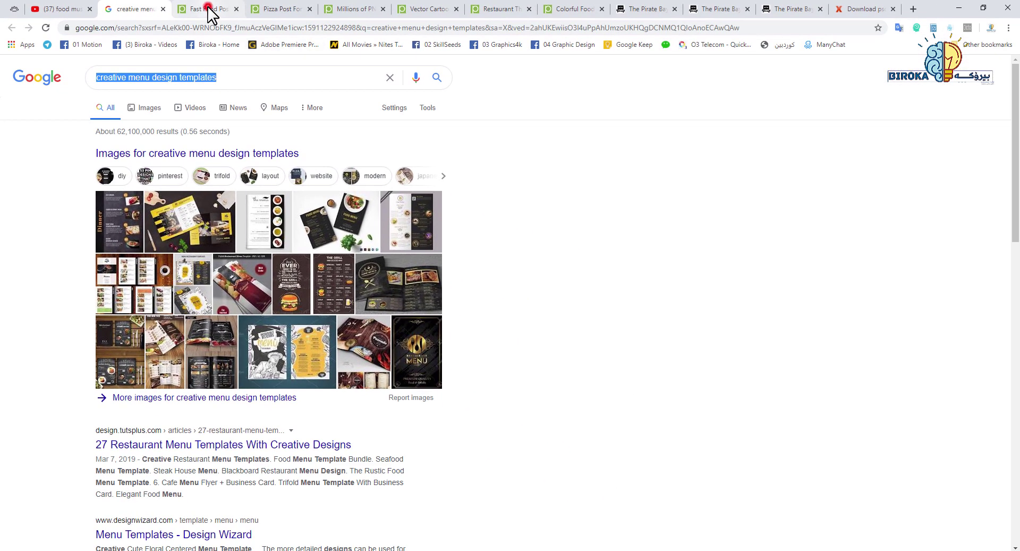
{"action": "left_click", "coordinate": [207, 10]}
{"action": "left_click_drag", "start_coordinate": [1016, 176], "coordinate": [1016, 106]}
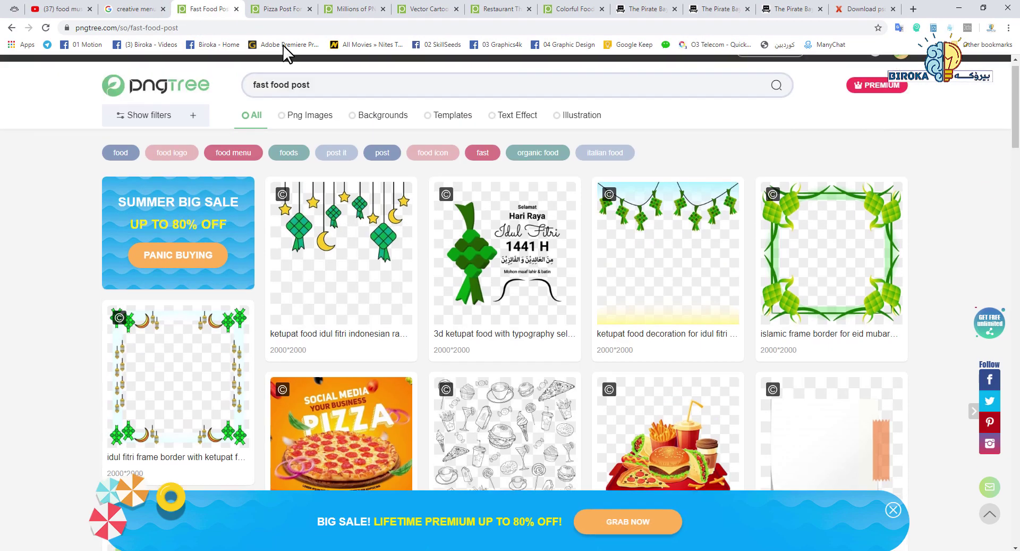
Step: Replace the Google query for menu templates with "food psd" and run the search
{"action": "left_click", "coordinate": [133, 9]}
{"action": "left_click", "coordinate": [232, 80]}
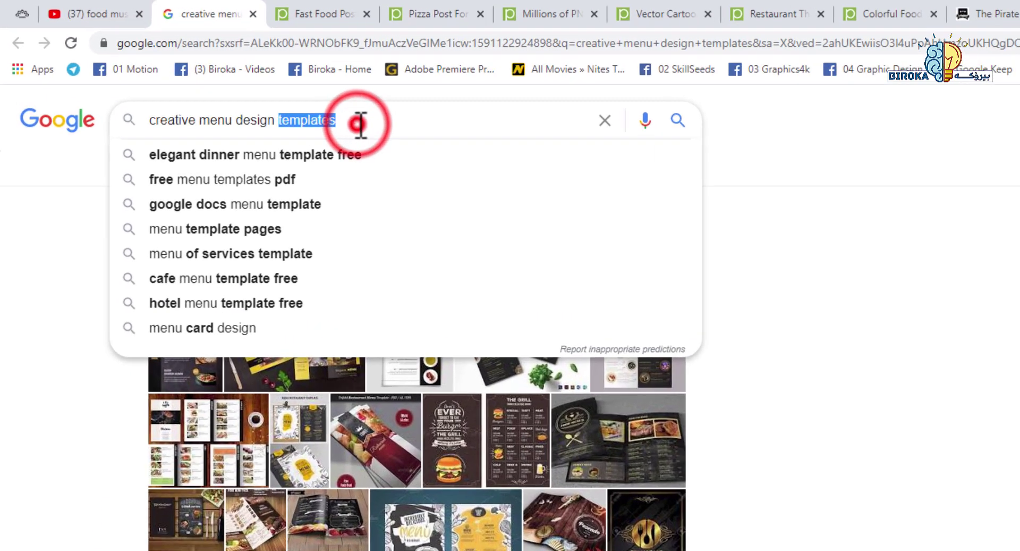
{"action": "type", "text": "food"}
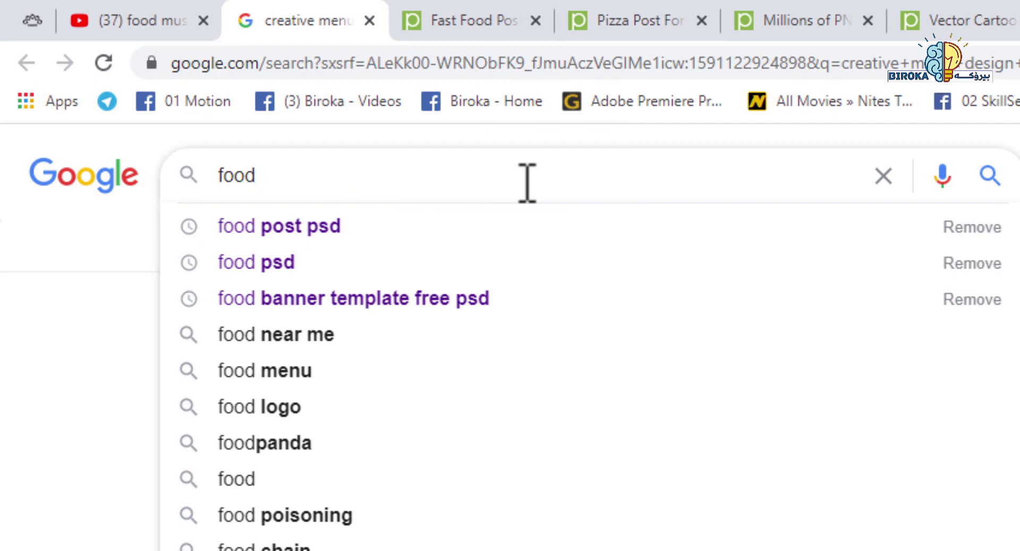
{"action": "type", "text": " psd"}
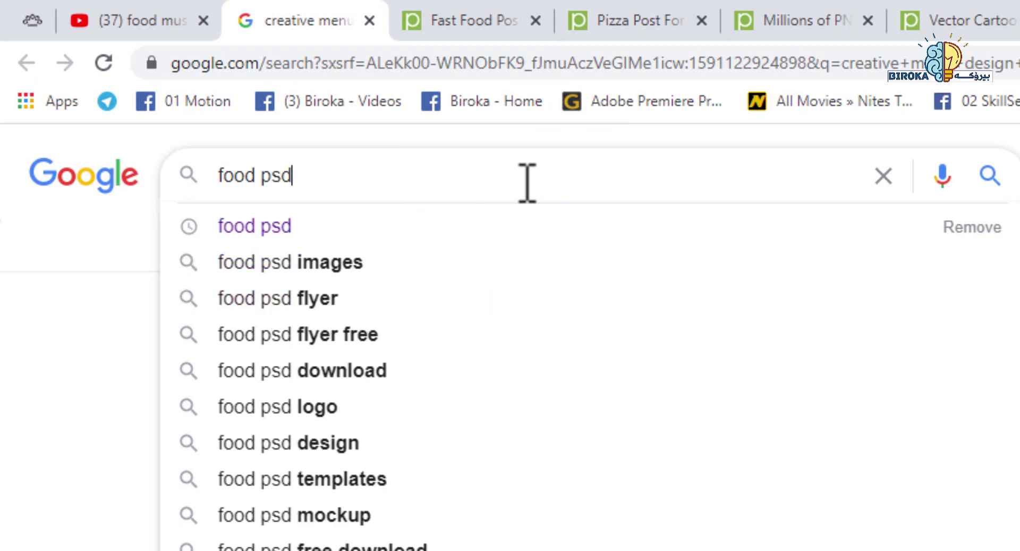
{"action": "key", "text": "Return"}
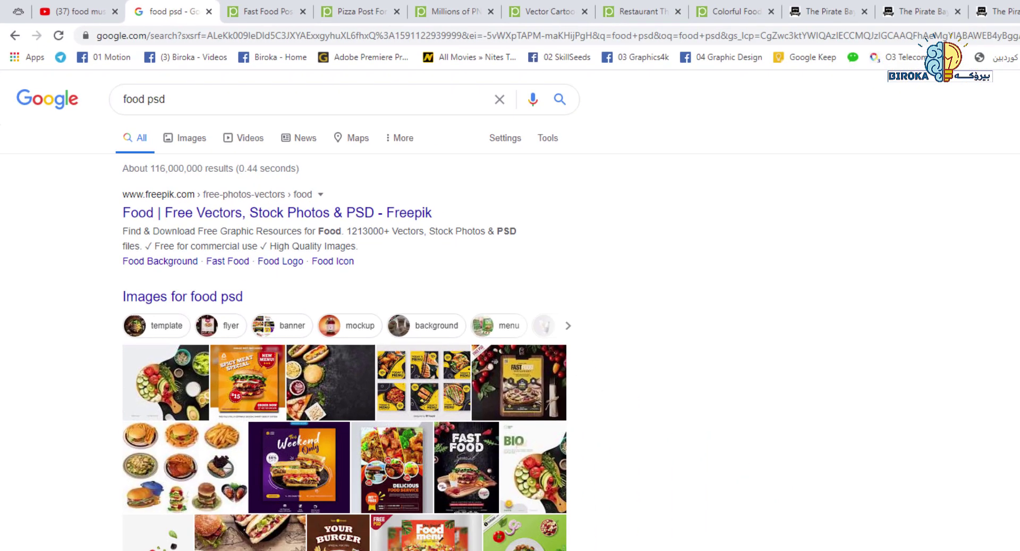
Step: Browse the image results for food psd and preview the Freepik Nutrition image
{"action": "scroll", "coordinate": [1015, 181], "scroll_direction": "down", "scroll_amount": 2}
{"action": "left_click_drag", "start_coordinate": [1015, 181], "coordinate": [1015, 205]}
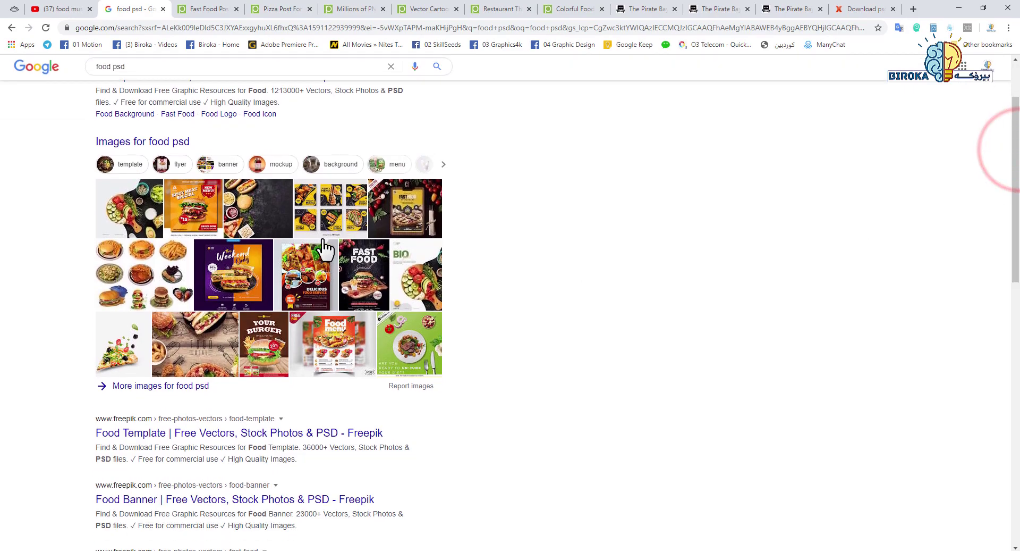
{"action": "left_click", "coordinate": [296, 271]}
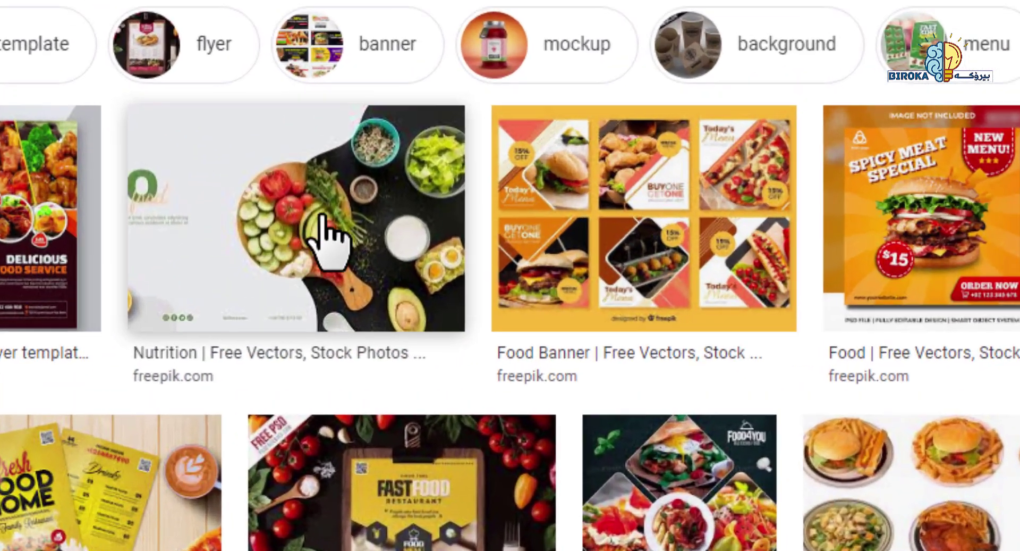
{"action": "left_click", "coordinate": [183, 196]}
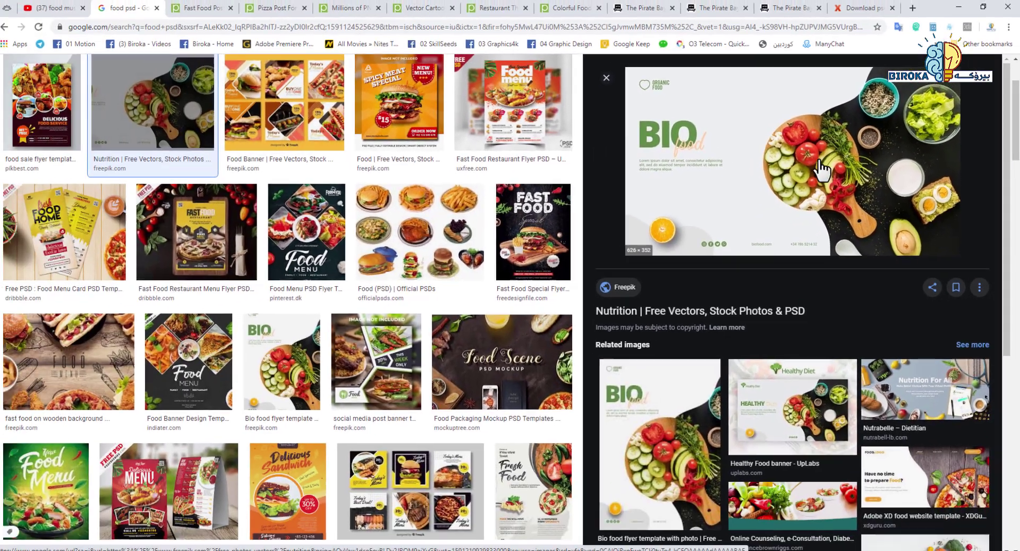
{"action": "scroll", "coordinate": [957, 266], "scroll_direction": "down", "scroll_amount": 3}
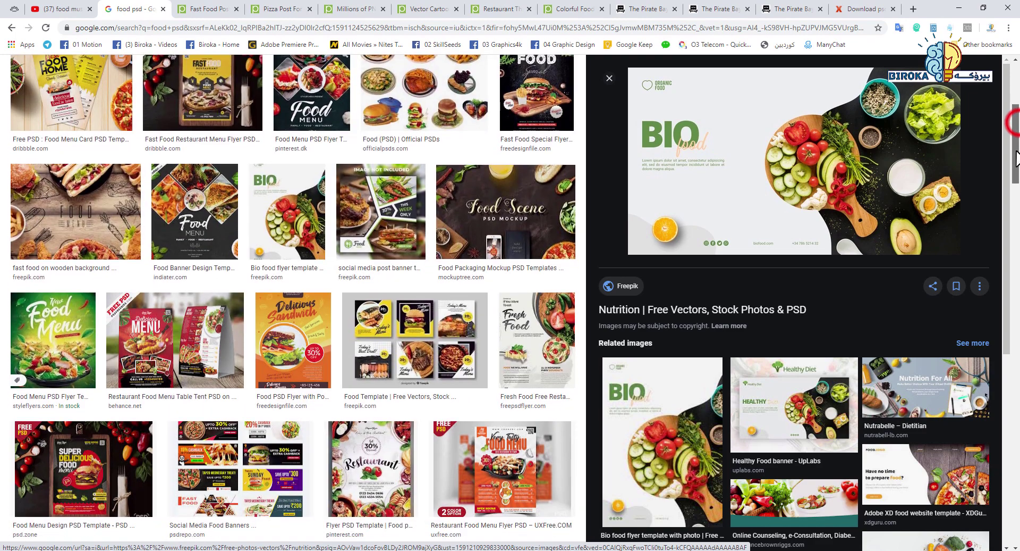
{"action": "scroll", "coordinate": [1010, 159], "scroll_direction": "up", "scroll_amount": 5}
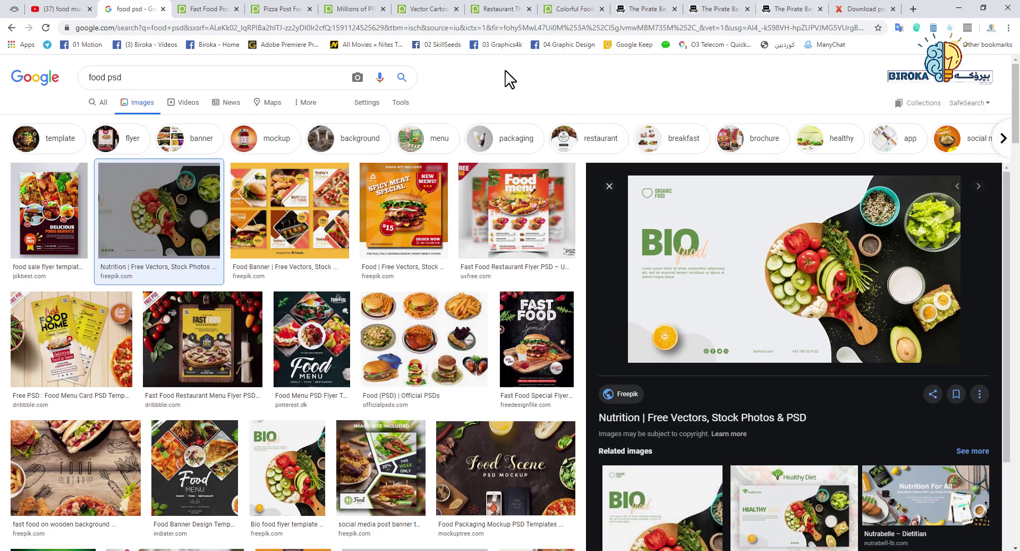
Step: Check the PNGTree fast food and pizza post pages, and examine the pizza PSD's layer list in Photoshop
{"action": "left_click", "coordinate": [196, 9]}
{"action": "left_click", "coordinate": [281, 9]}
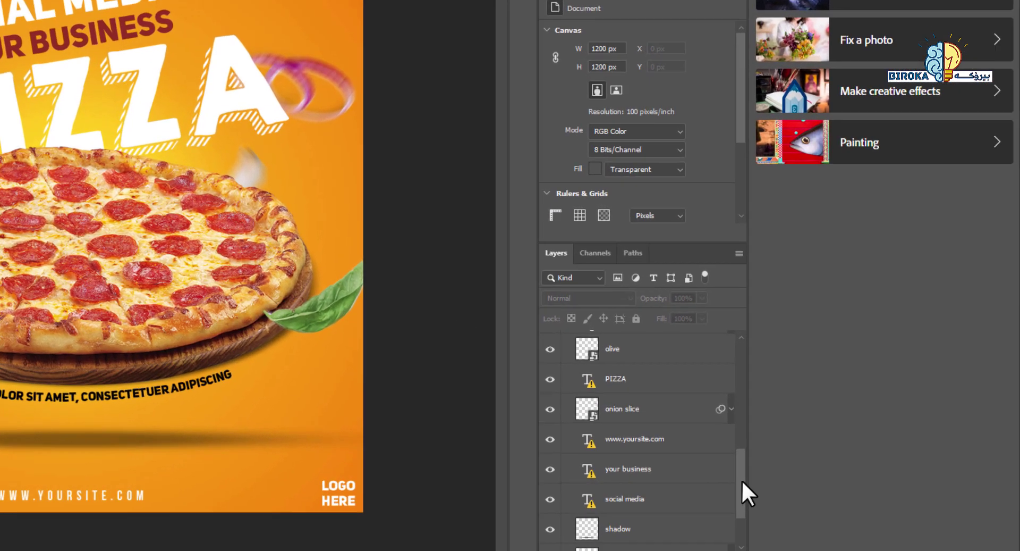
{"action": "left_click_drag", "start_coordinate": [817, 483], "coordinate": [818, 407]}
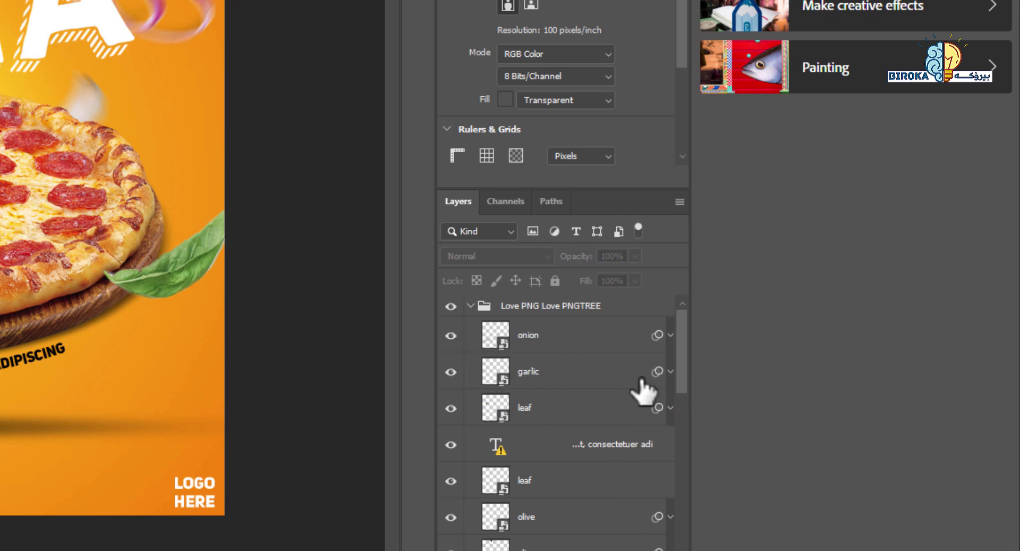
{"action": "left_click", "coordinate": [684, 337]}
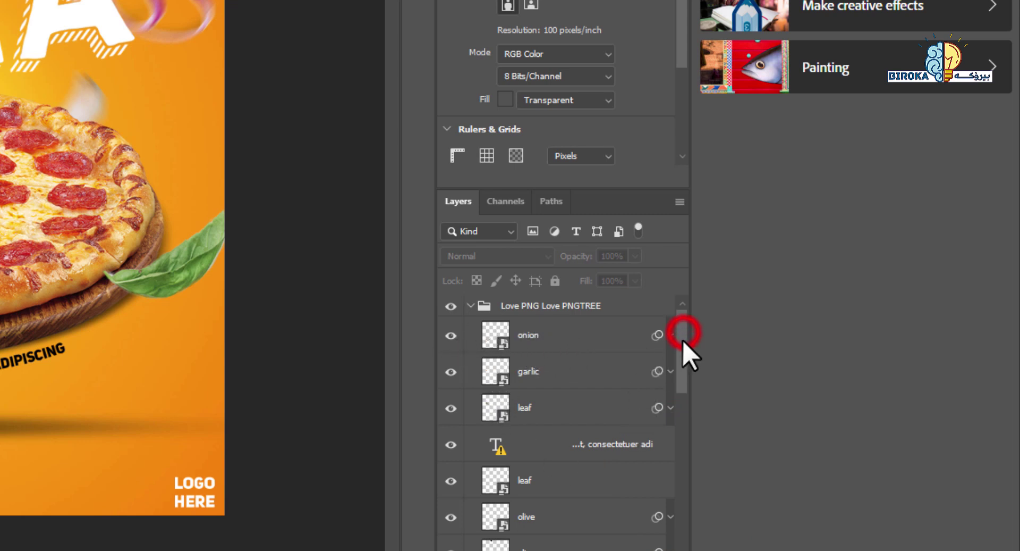
Step: Collapse the Love PNG Love PNGTREE group and switch its visibility off and on again
{"action": "left_click", "coordinate": [475, 306]}
{"action": "left_click", "coordinate": [471, 306]}
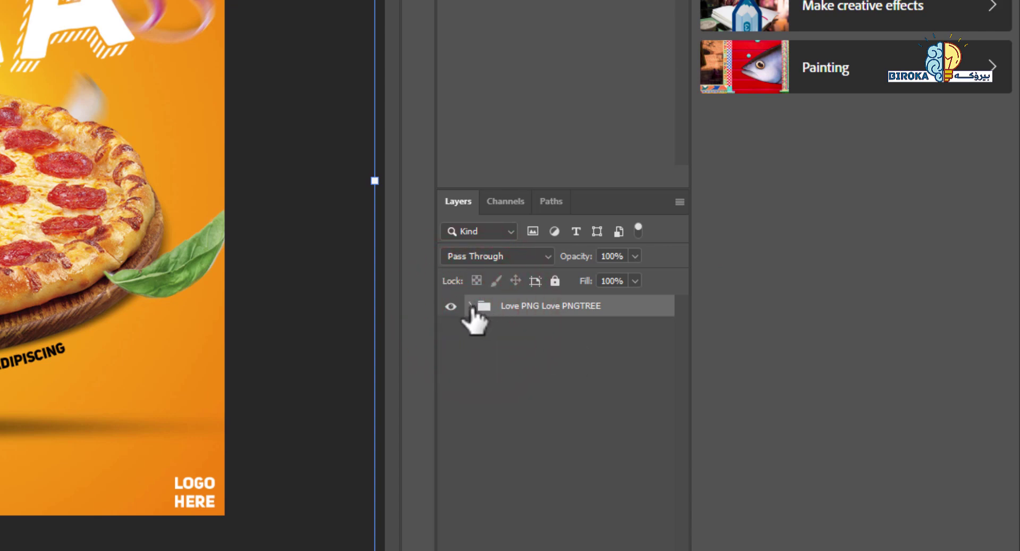
{"action": "left_click", "coordinate": [451, 306]}
{"action": "left_click", "coordinate": [450, 307]}
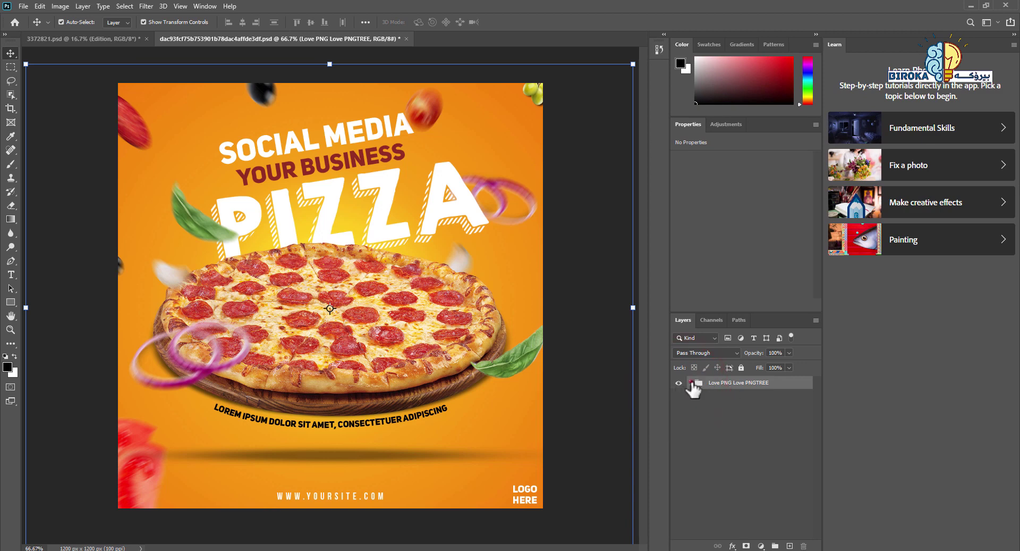
Step: Expand the Love PNG Love PNGTREE group and toggle the onion and garlic layers' visibility to identify them on the canvas
{"action": "left_click", "coordinate": [691, 382]}
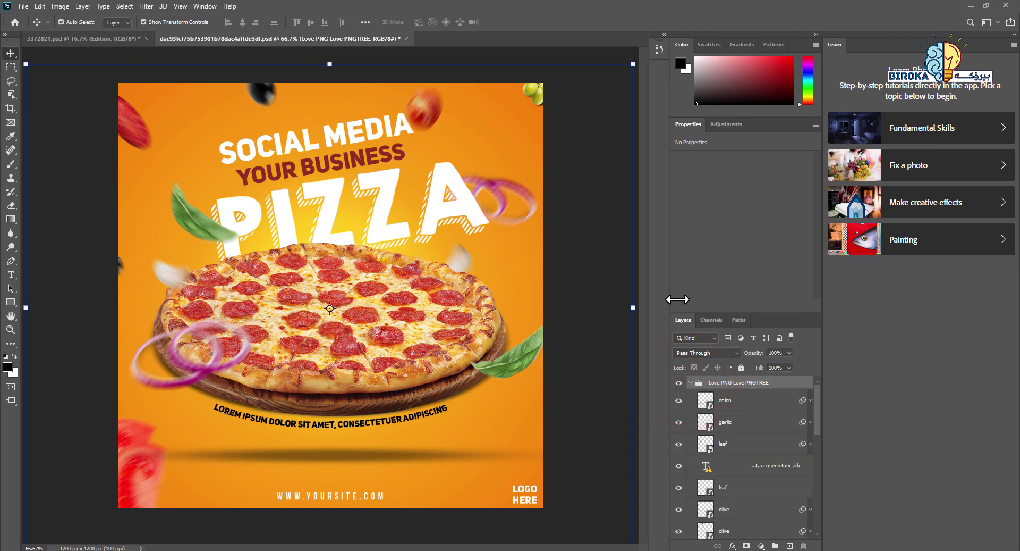
{"action": "left_click", "coordinate": [815, 406]}
{"action": "left_click", "coordinate": [678, 400]}
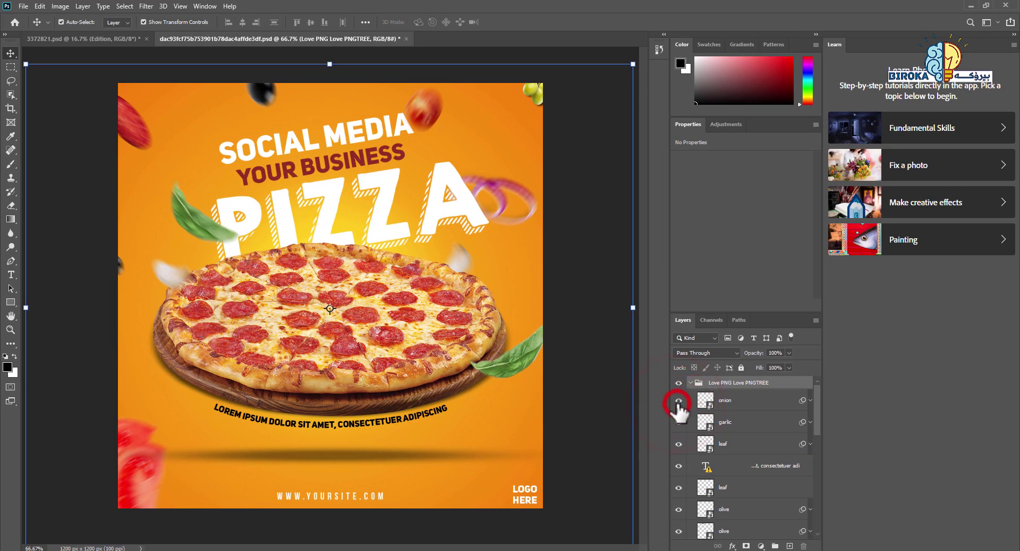
{"action": "left_click", "coordinate": [679, 400]}
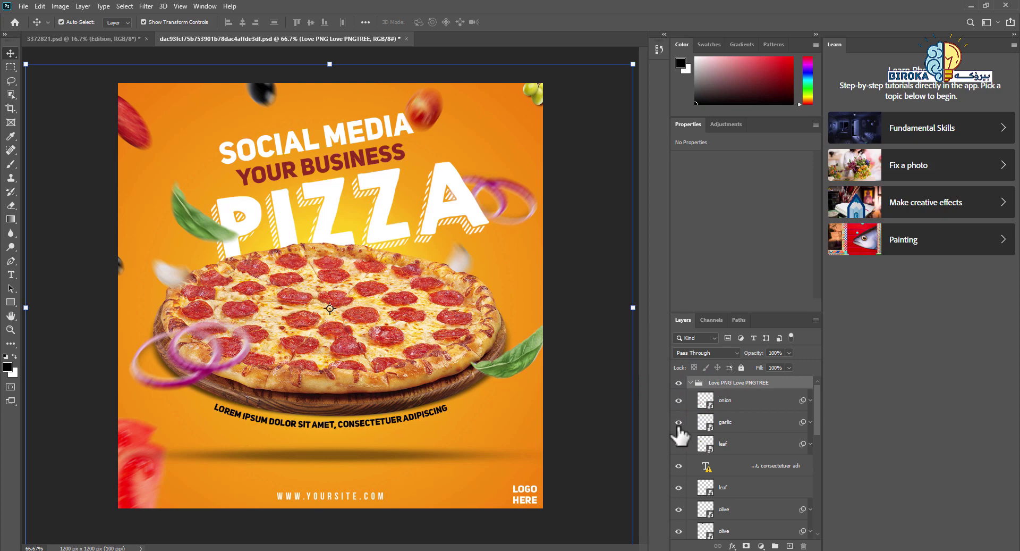
{"action": "left_click", "coordinate": [679, 422]}
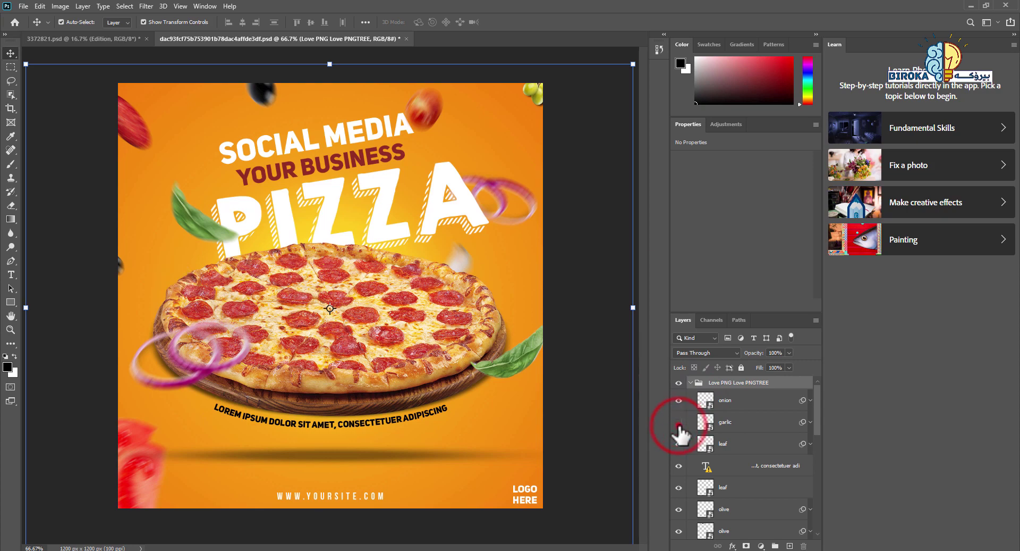
{"action": "left_click", "coordinate": [679, 422]}
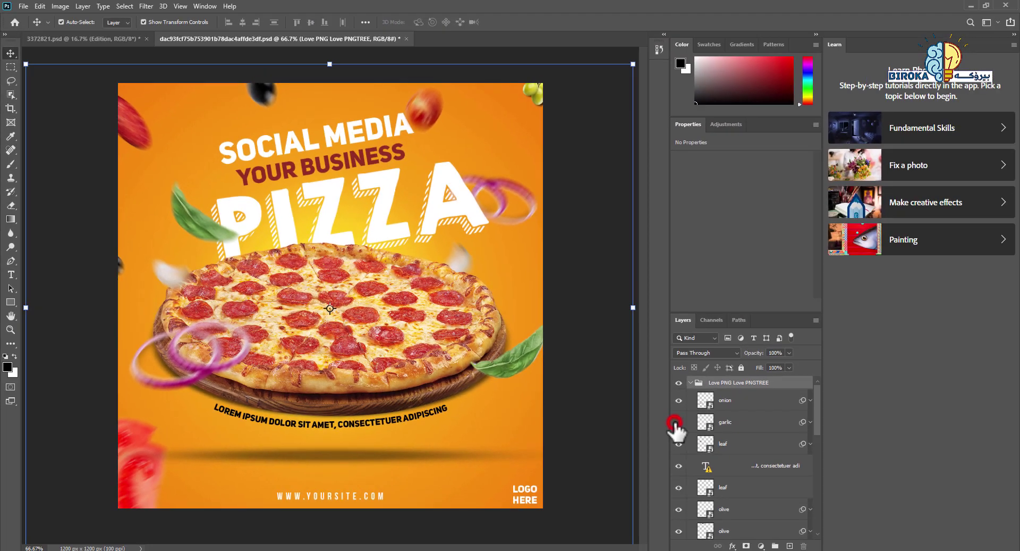
{"action": "left_click", "coordinate": [675, 423]}
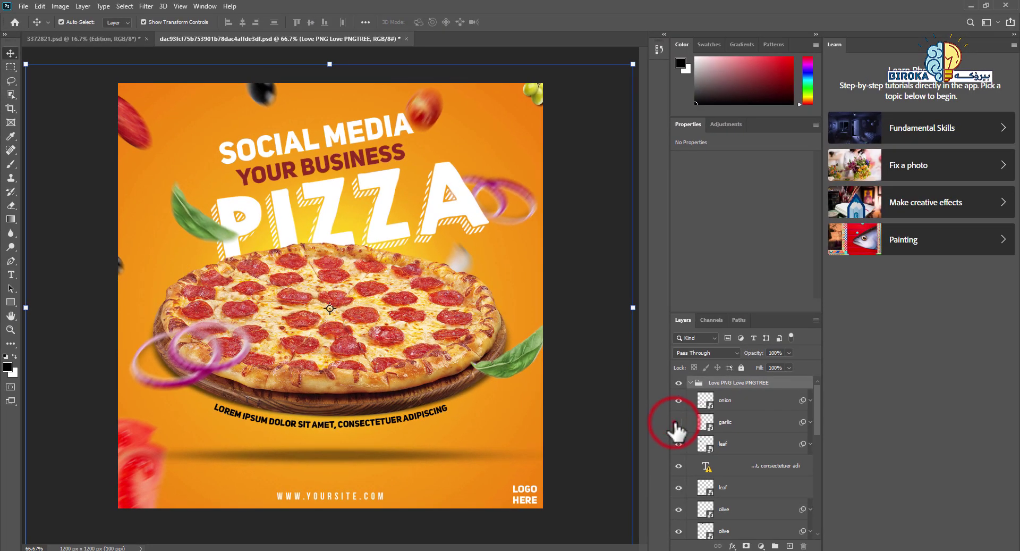
{"action": "left_click", "coordinate": [675, 422]}
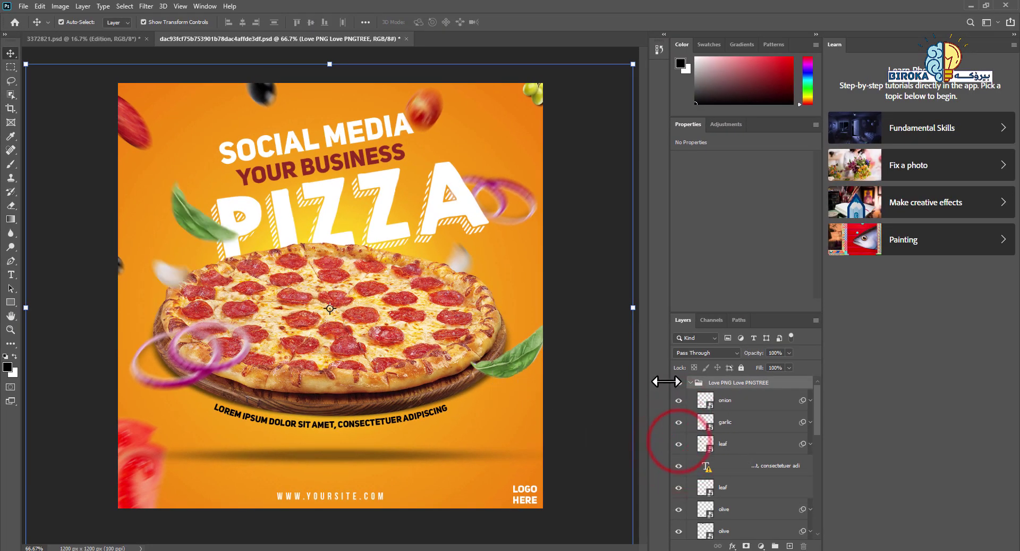
Step: Compare the original square pizza design with the widescreen version in BirokaPitza En 1080.psd
{"action": "left_click_drag", "start_coordinate": [814, 417], "coordinate": [813, 431]}
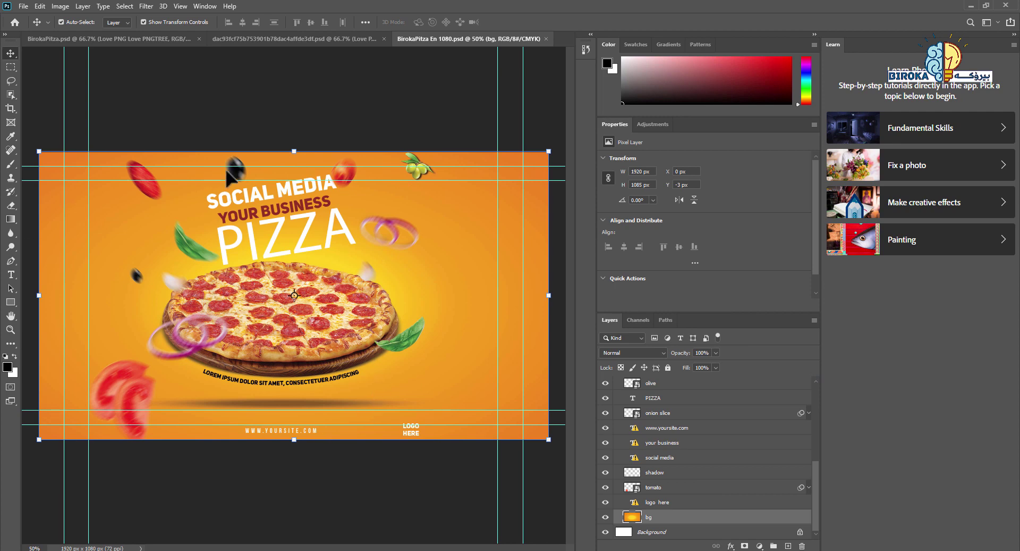
{"action": "left_click", "coordinate": [258, 38]}
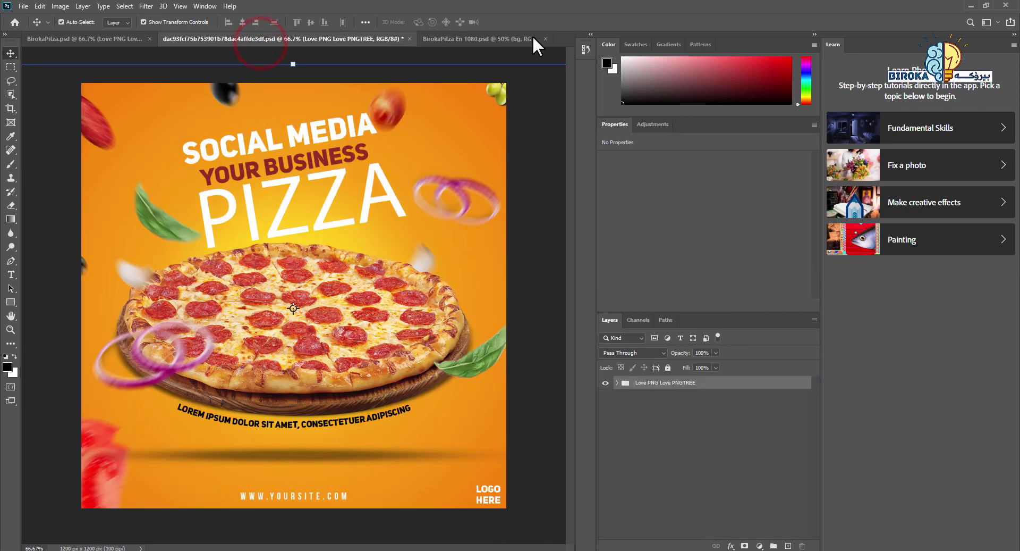
{"action": "left_click", "coordinate": [478, 43]}
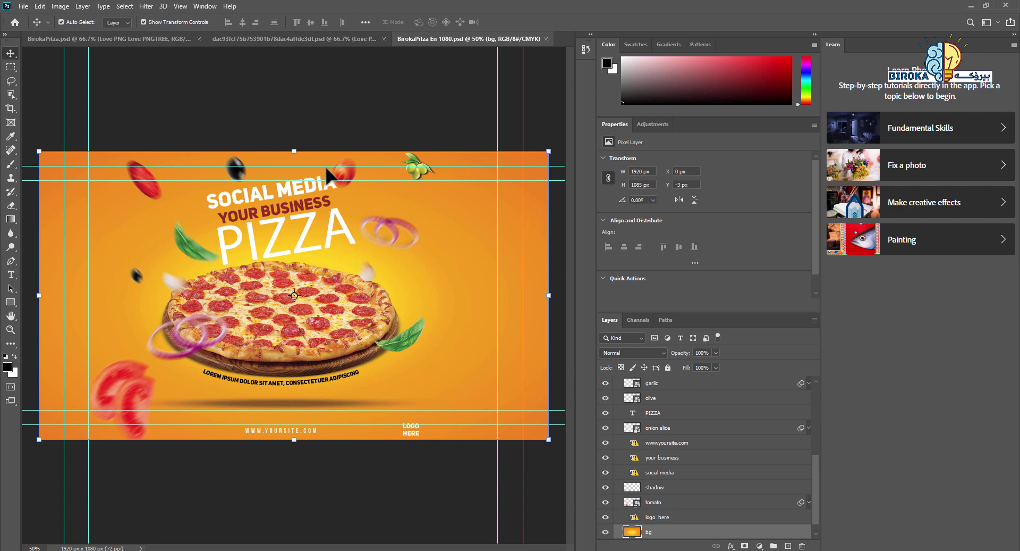
Step: Inspect the headline text layers of the widescreen pizza design, including PIZZA and your business, by selecting them on the canvas
{"action": "left_click", "coordinate": [296, 192]}
{"action": "left_click", "coordinate": [307, 236]}
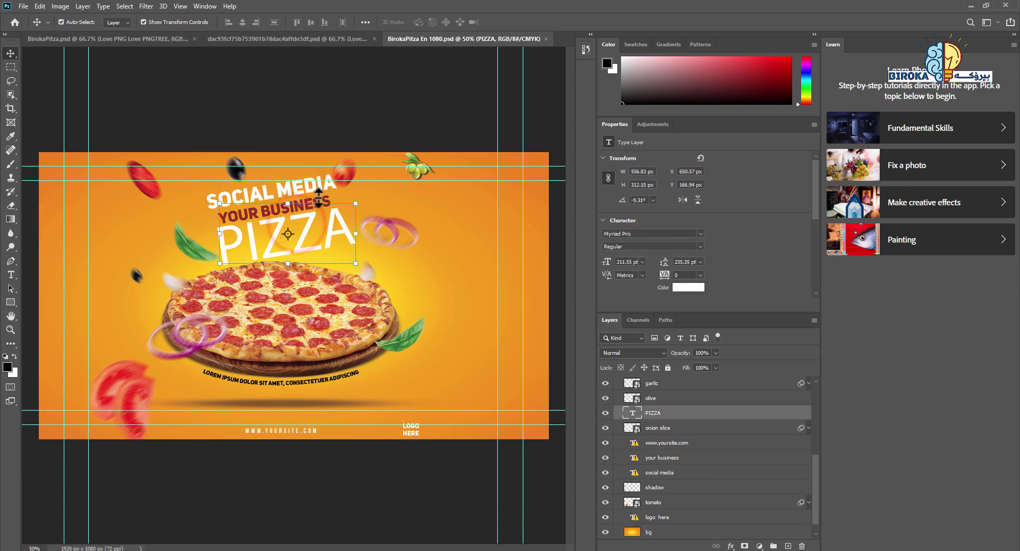
{"action": "left_click", "coordinate": [319, 187]}
{"action": "left_click", "coordinate": [318, 207]}
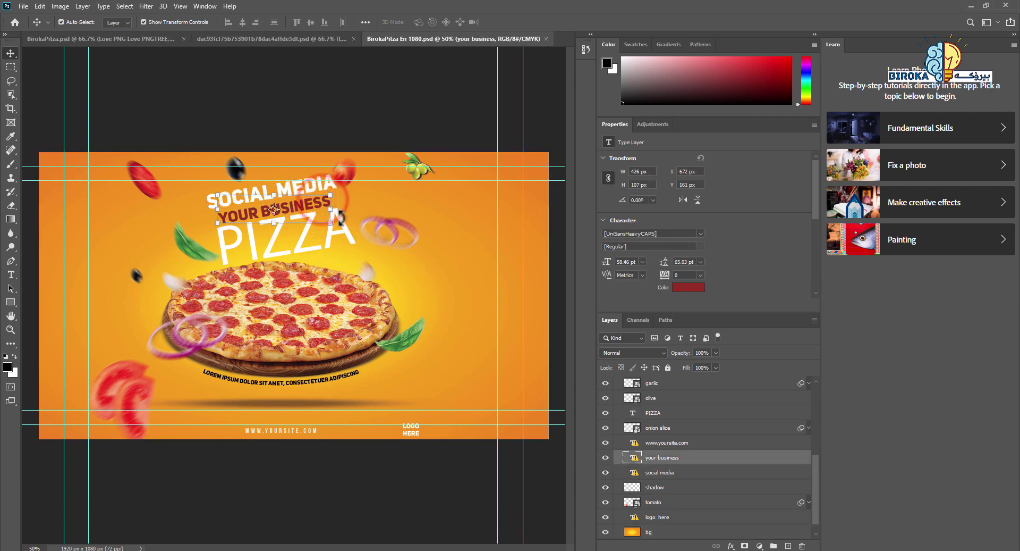
{"action": "left_click", "coordinate": [340, 217]}
{"action": "left_click", "coordinate": [526, 234]}
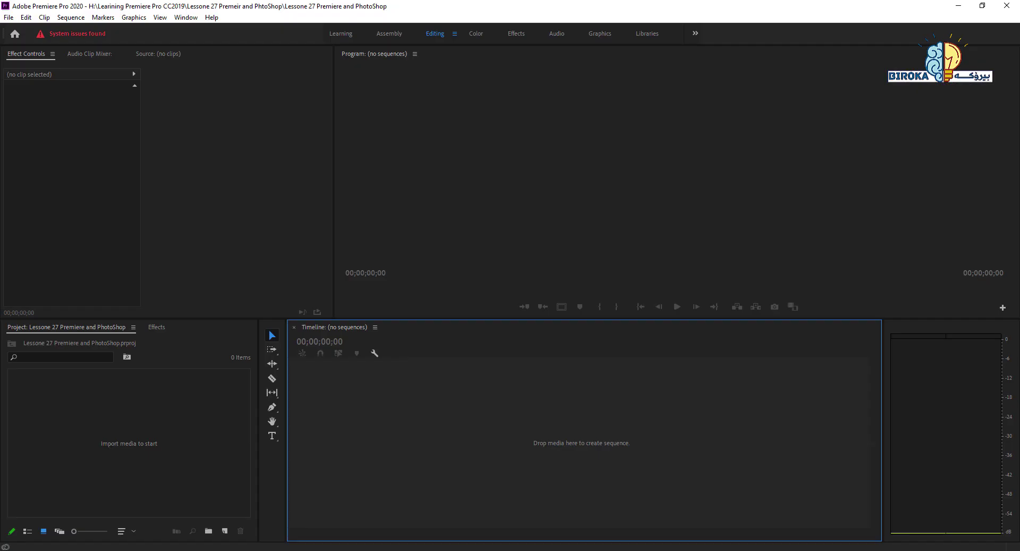
Step: Switch to Premiere Pro and view the import and new-item options for the empty project, leaving them unused
{"action": "right_click", "coordinate": [107, 400]}
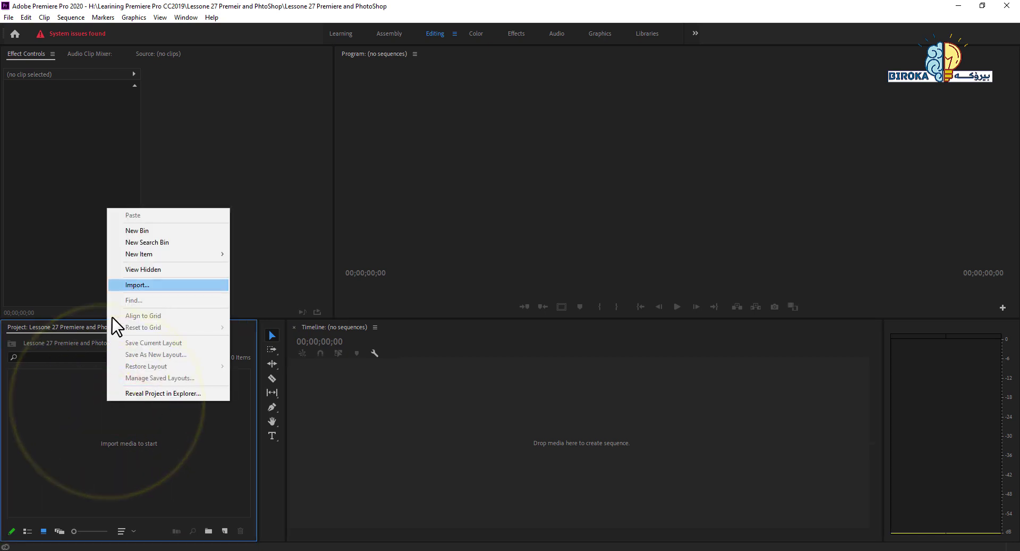
{"action": "left_click", "coordinate": [67, 431]}
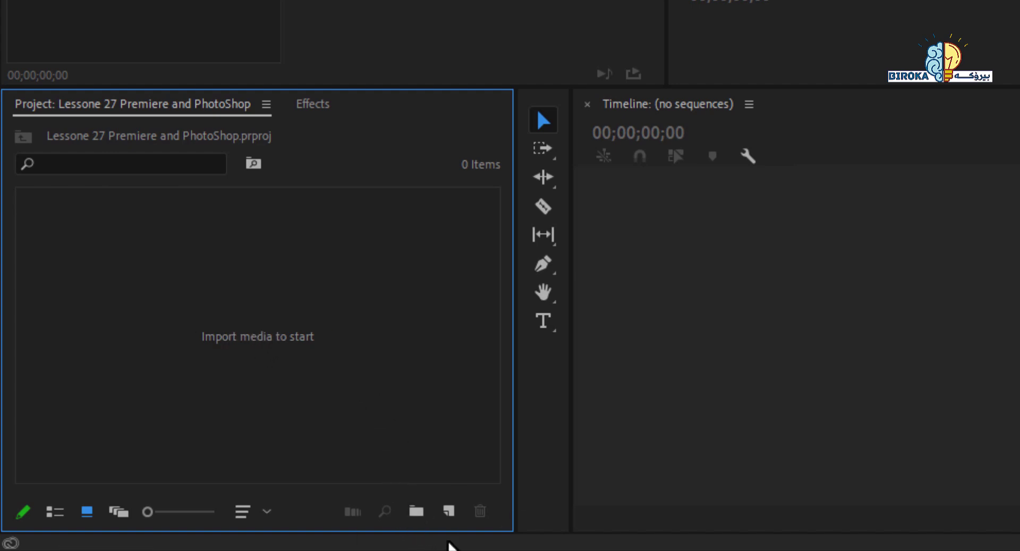
Step: Create a bin named PSD in the project and open it
{"action": "left_click", "coordinate": [416, 511]}
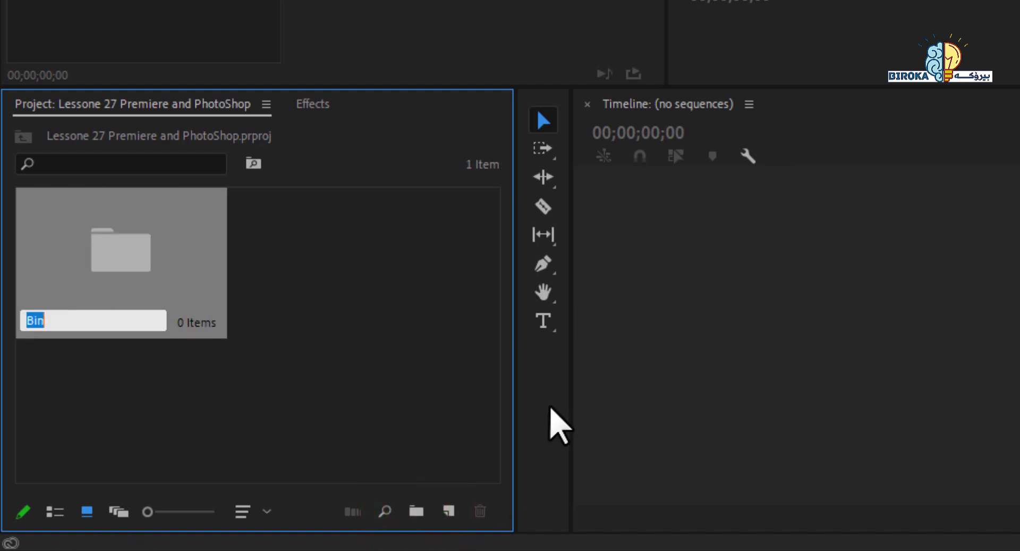
{"action": "left_click", "coordinate": [330, 321]}
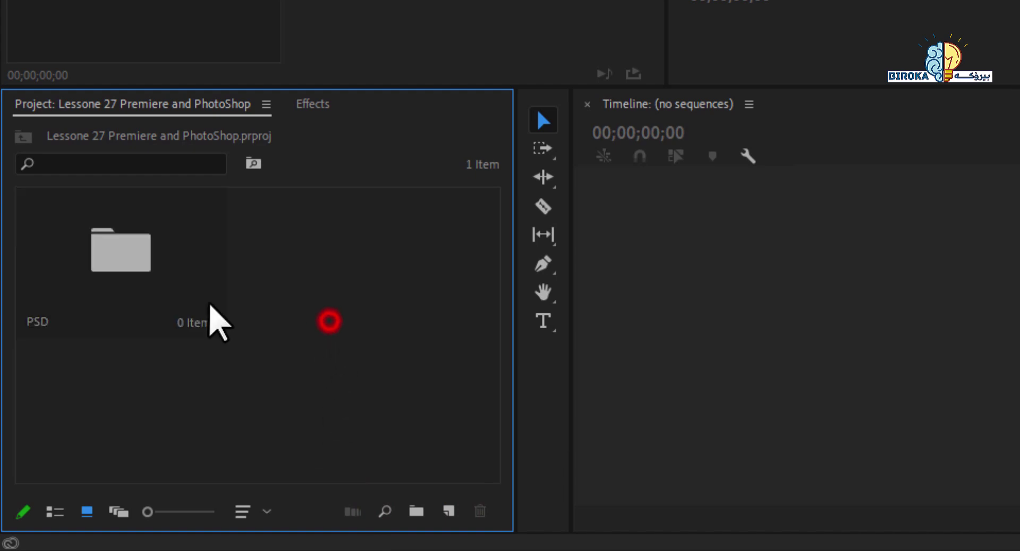
{"action": "double_click", "coordinate": [103, 233]}
Step: Import the Photoshop file BirokaPitza En 1080 into the PSD bin with the Merge All Layers option
{"action": "right_click", "coordinate": [188, 215]}
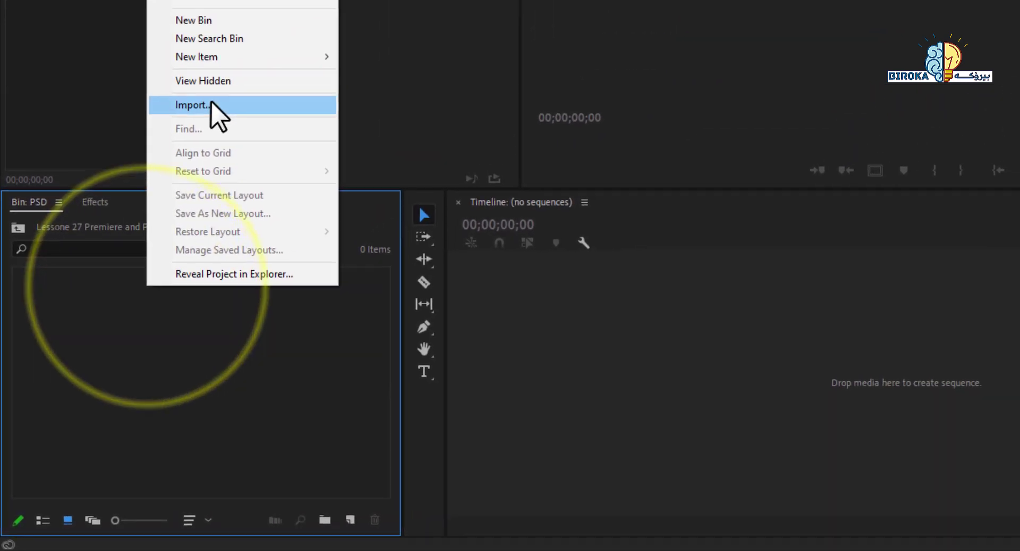
{"action": "left_click", "coordinate": [221, 60]}
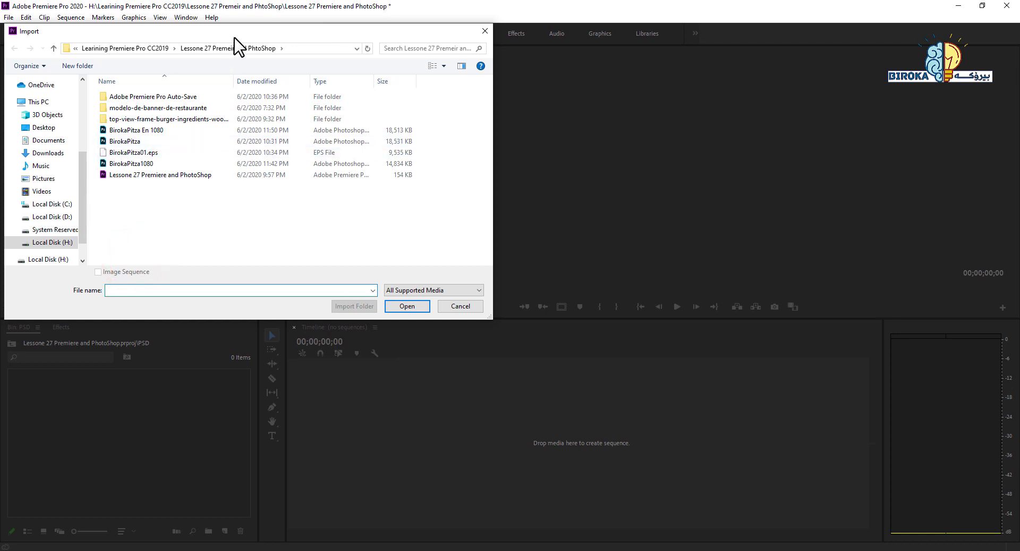
{"action": "left_click_drag", "start_coordinate": [257, 33], "coordinate": [573, 87]}
{"action": "left_click", "coordinate": [453, 219]}
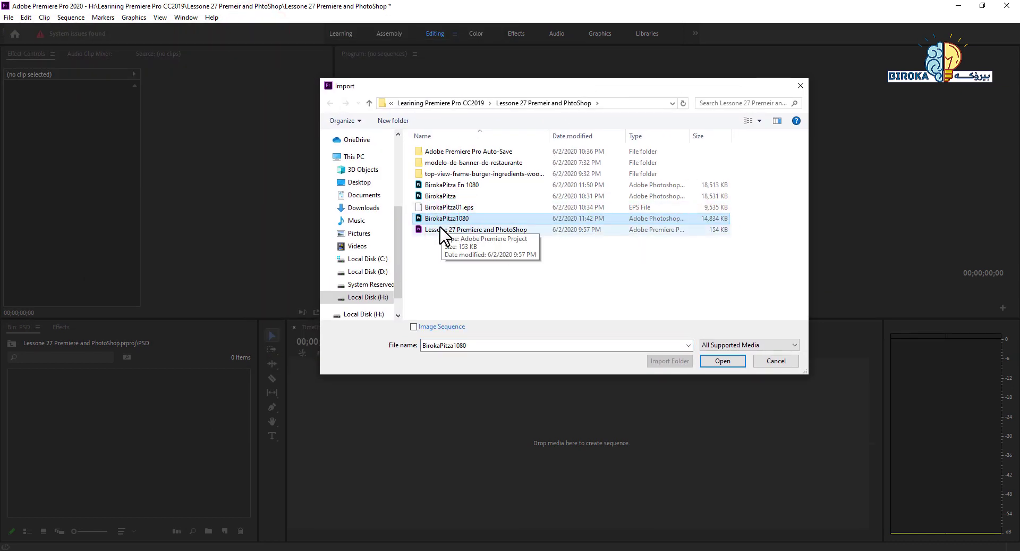
{"action": "left_click", "coordinate": [461, 185]}
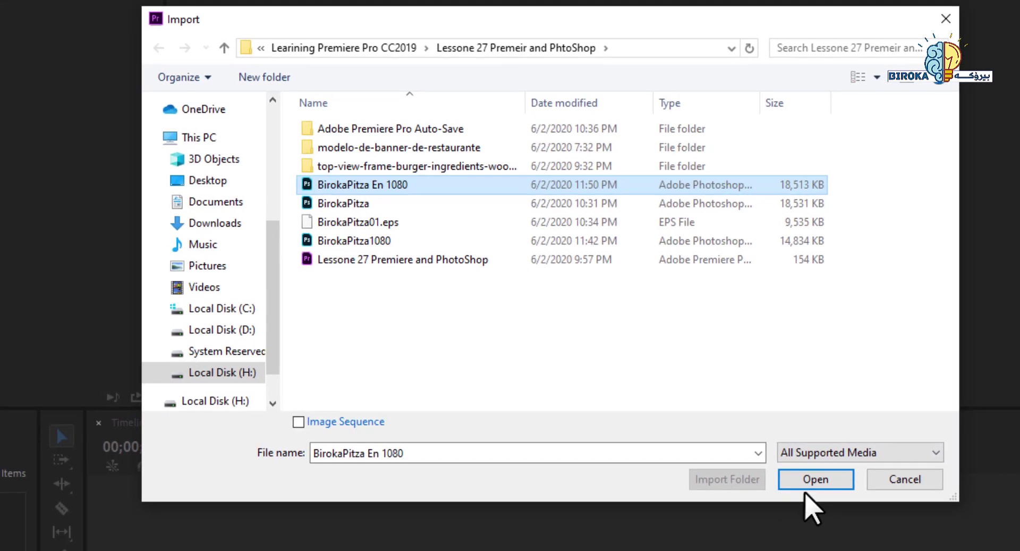
{"action": "left_click", "coordinate": [836, 509]}
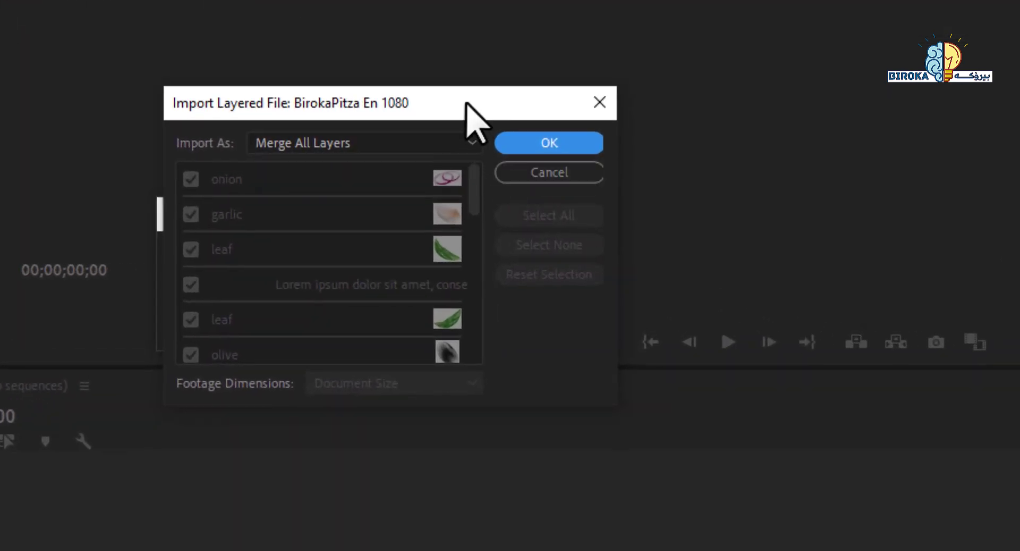
{"action": "left_click_drag", "start_coordinate": [476, 107], "coordinate": [435, 66]}
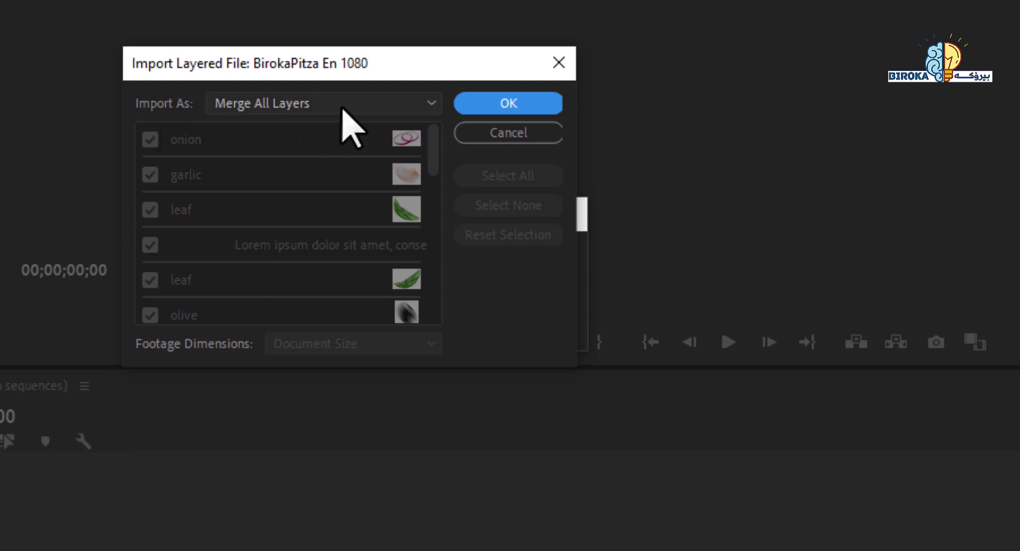
{"action": "left_click_drag", "start_coordinate": [429, 187], "coordinate": [432, 142]}
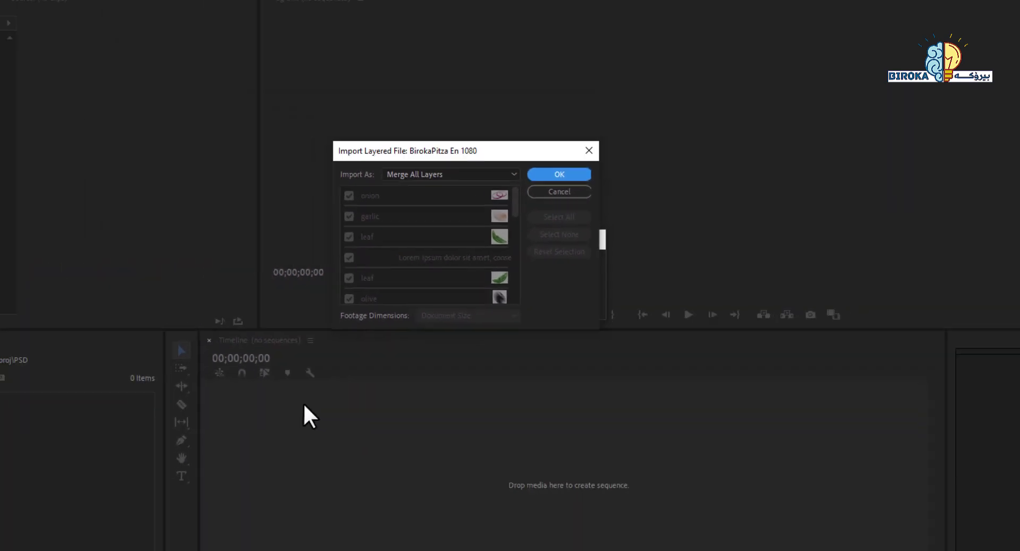
{"action": "left_click", "coordinate": [566, 192]}
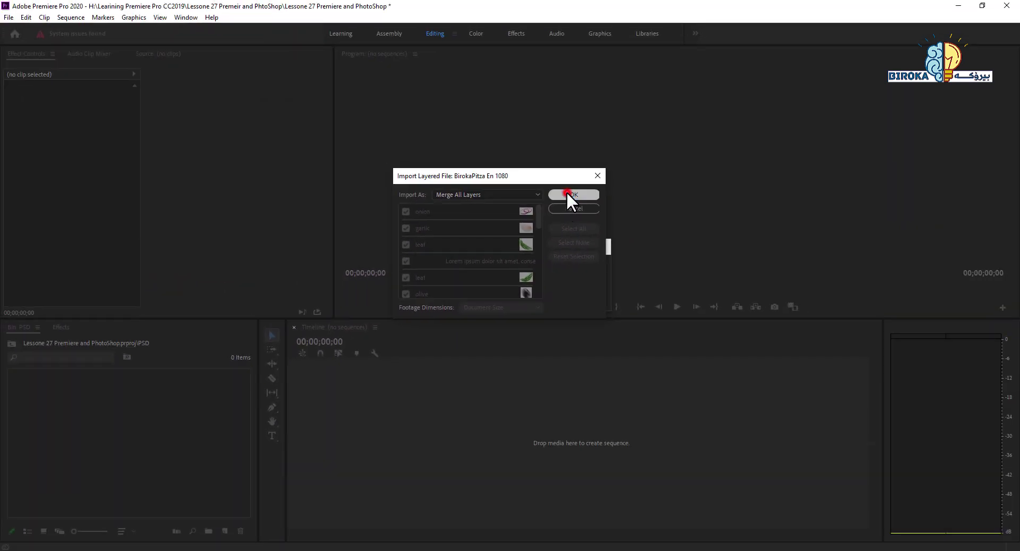
Step: View the merged BirokaPitza En 1080.psd clip in the Source monitor and delete it from the bin
{"action": "left_click", "coordinate": [170, 408]}
{"action": "double_click", "coordinate": [86, 391]}
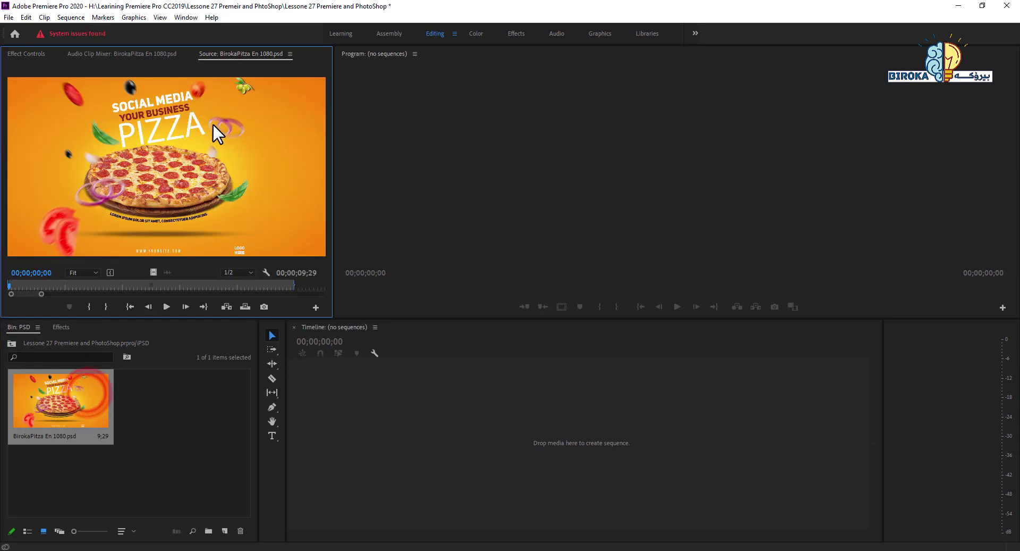
{"action": "left_click", "coordinate": [91, 411]}
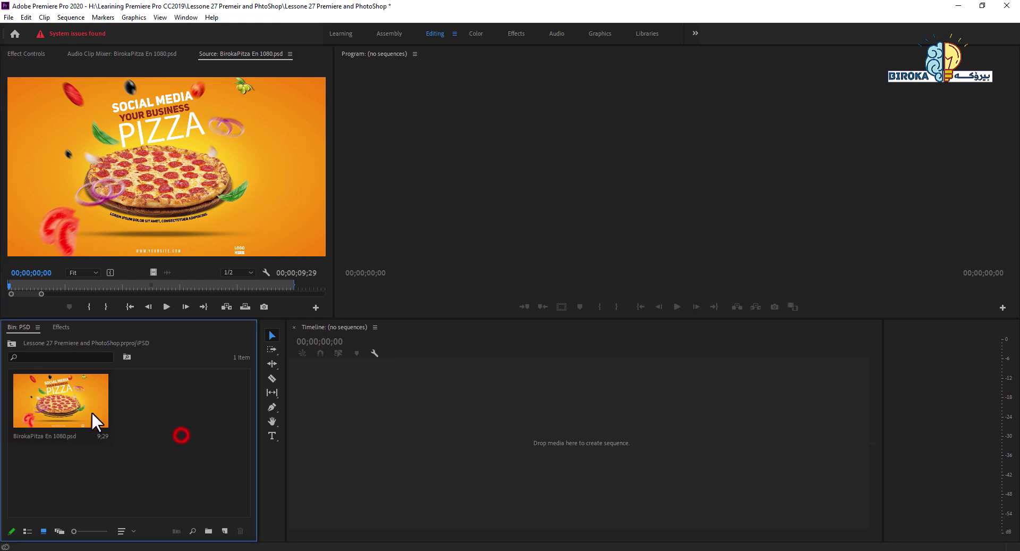
{"action": "key", "text": "Delete"}
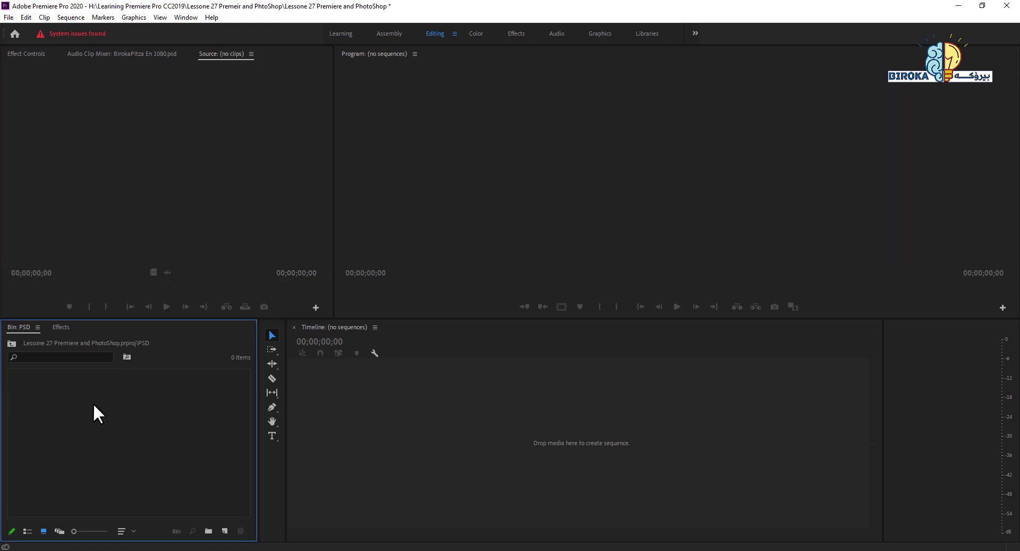
Step: Start importing BirokaPitza En 1080 again and set the layered file to import as Merged Layers
{"action": "right_click", "coordinate": [102, 404]}
{"action": "left_click", "coordinate": [149, 283]}
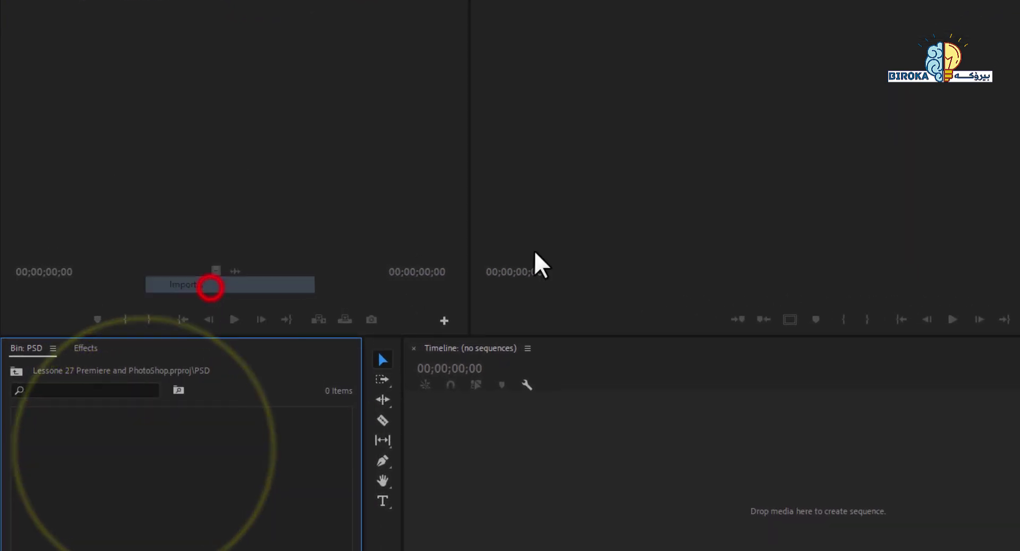
{"action": "double_click", "coordinate": [700, 154]}
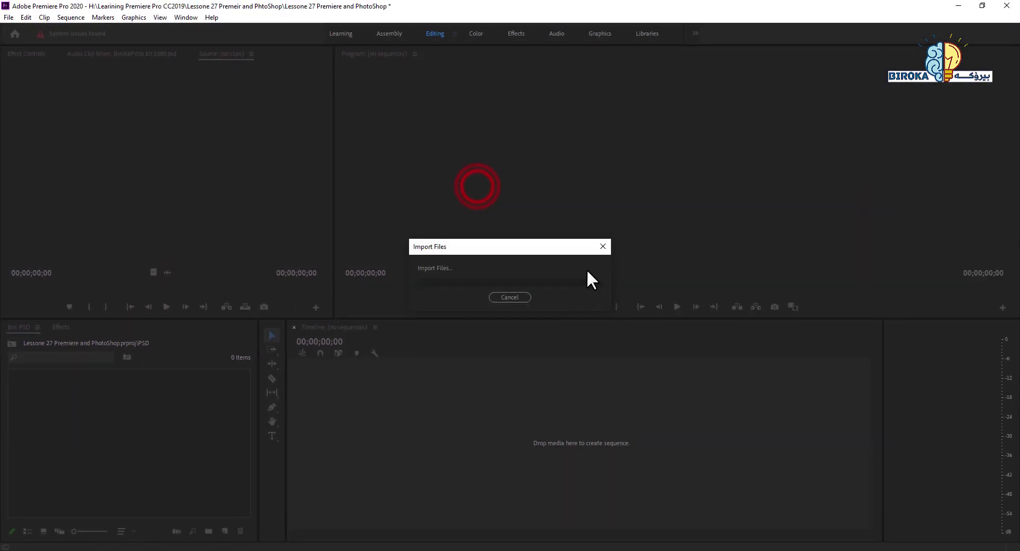
{"action": "left_click", "coordinate": [507, 214]}
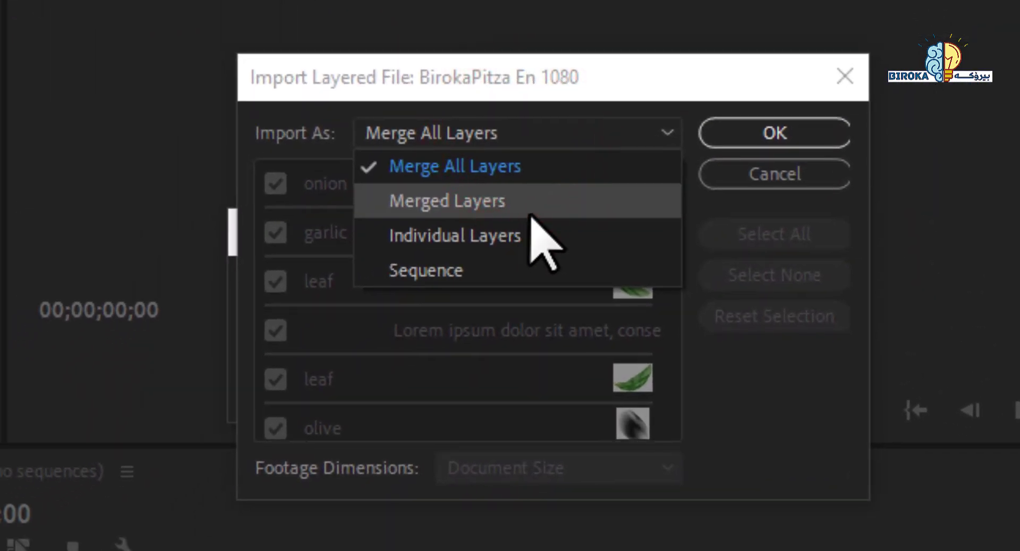
{"action": "left_click", "coordinate": [539, 213]}
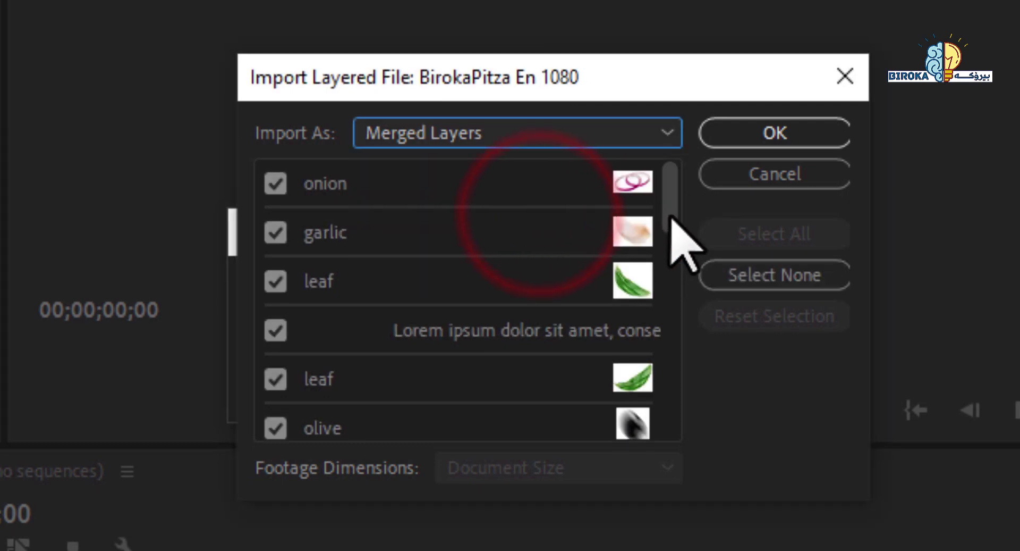
Step: Try excluding the Pizza, garlic and olive layers from the merged import, and reselect all layers
{"action": "left_click_drag", "start_coordinate": [668, 213], "coordinate": [537, 287]}
{"action": "left_click", "coordinate": [553, 243]}
{"action": "left_click", "coordinate": [275, 258]}
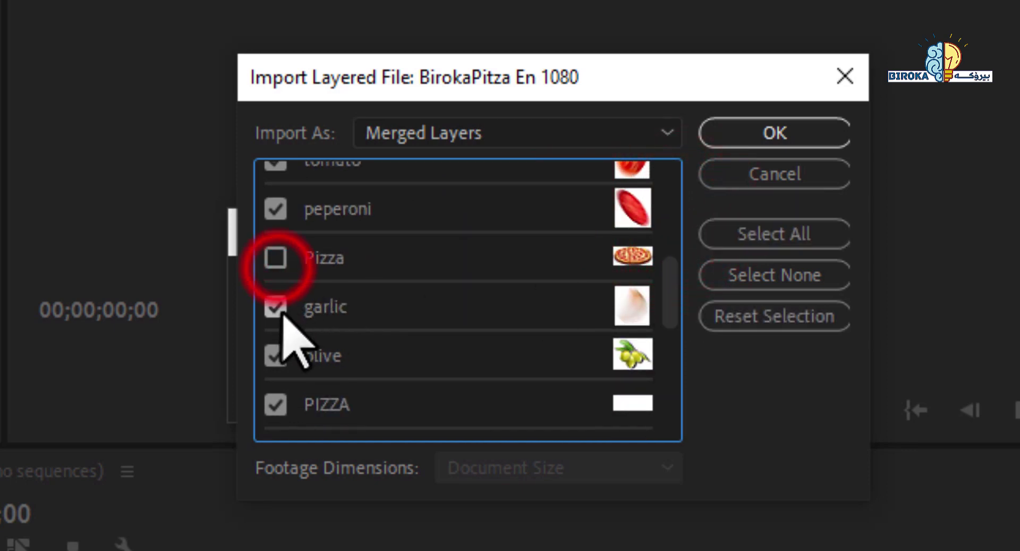
{"action": "left_click", "coordinate": [275, 307]}
{"action": "left_click", "coordinate": [275, 356]}
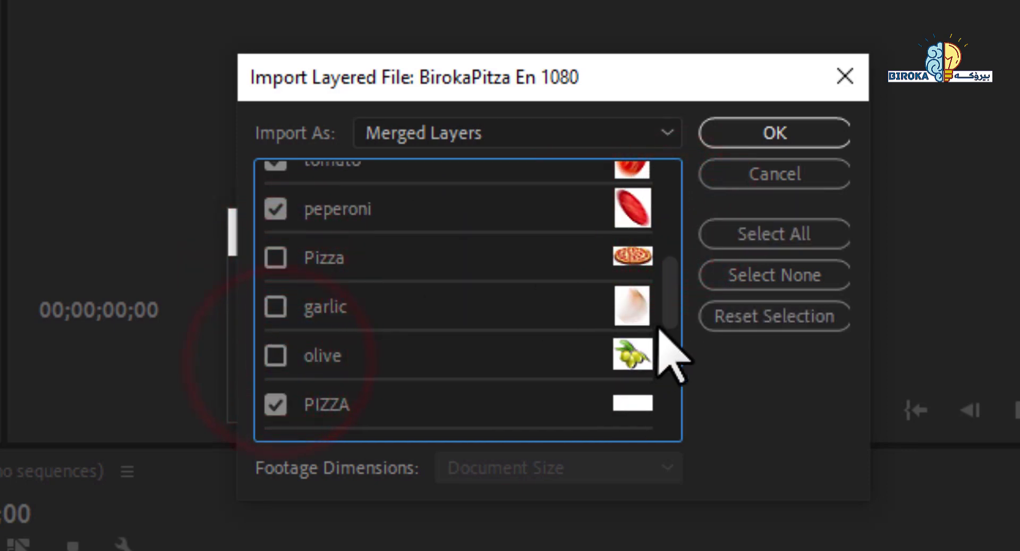
{"action": "left_click_drag", "start_coordinate": [667, 306], "coordinate": [689, 209]}
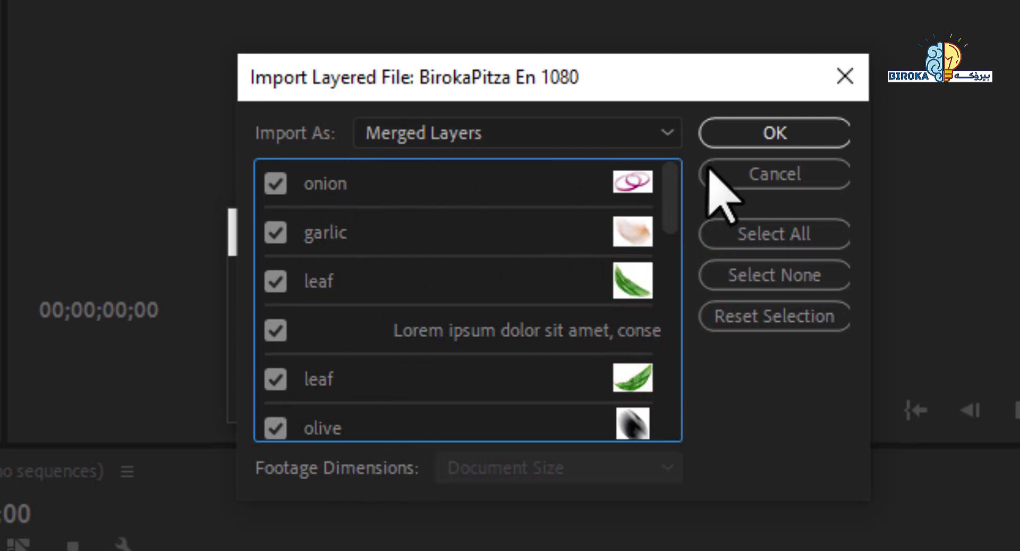
{"action": "left_click", "coordinate": [815, 237]}
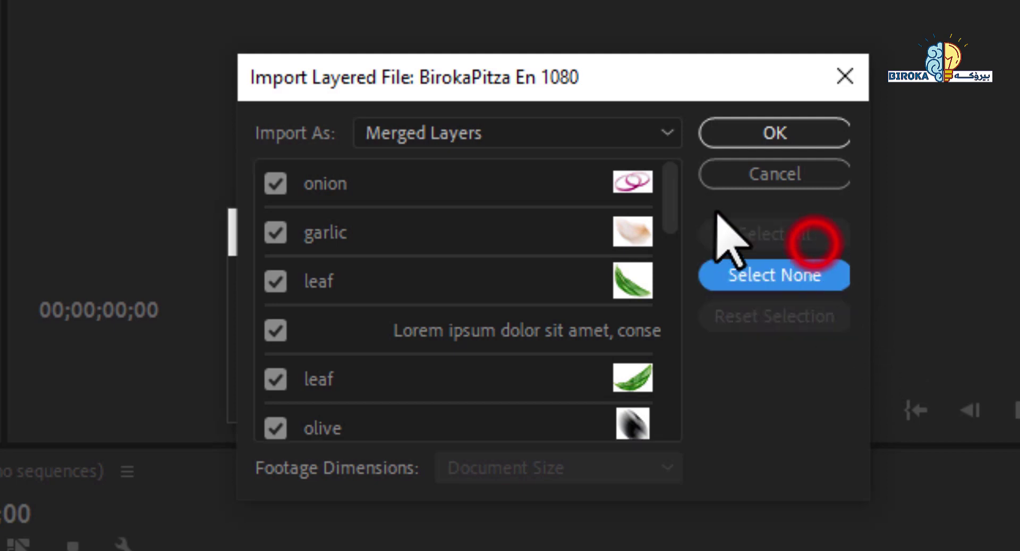
Step: Try the Individual Layers import option for the pizza file, and set Import As to Sequence
{"action": "left_click", "coordinate": [618, 146]}
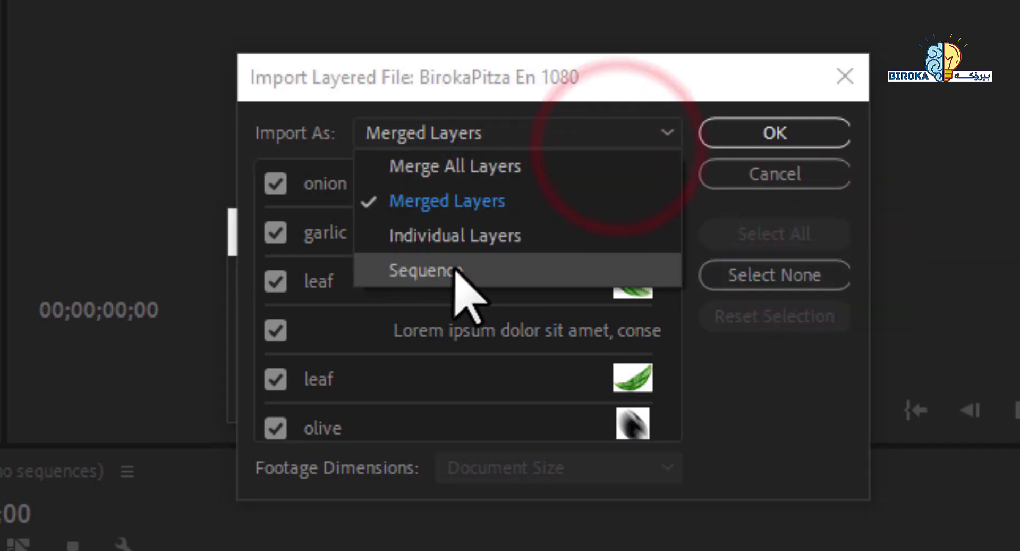
{"action": "left_click", "coordinate": [483, 249]}
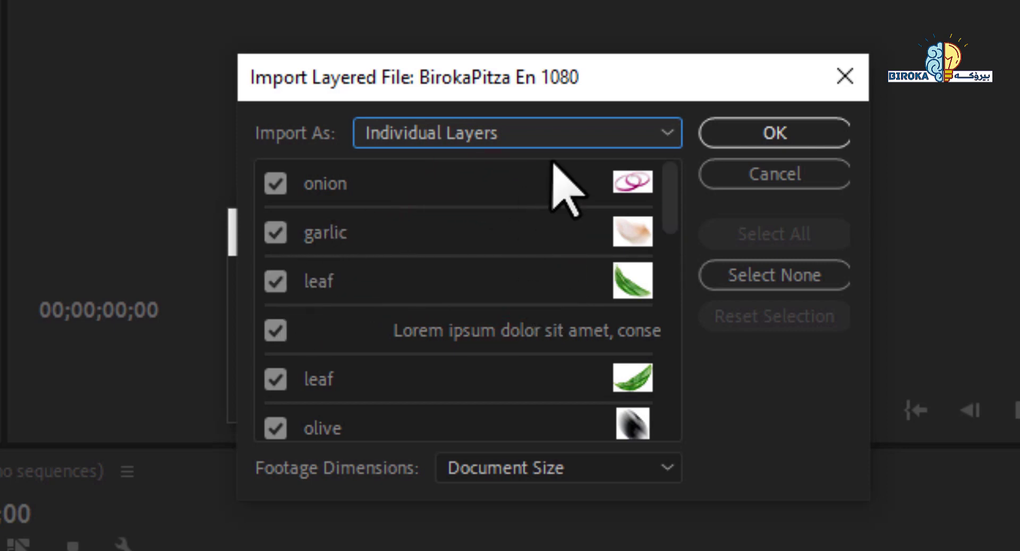
{"action": "left_click", "coordinate": [543, 134]}
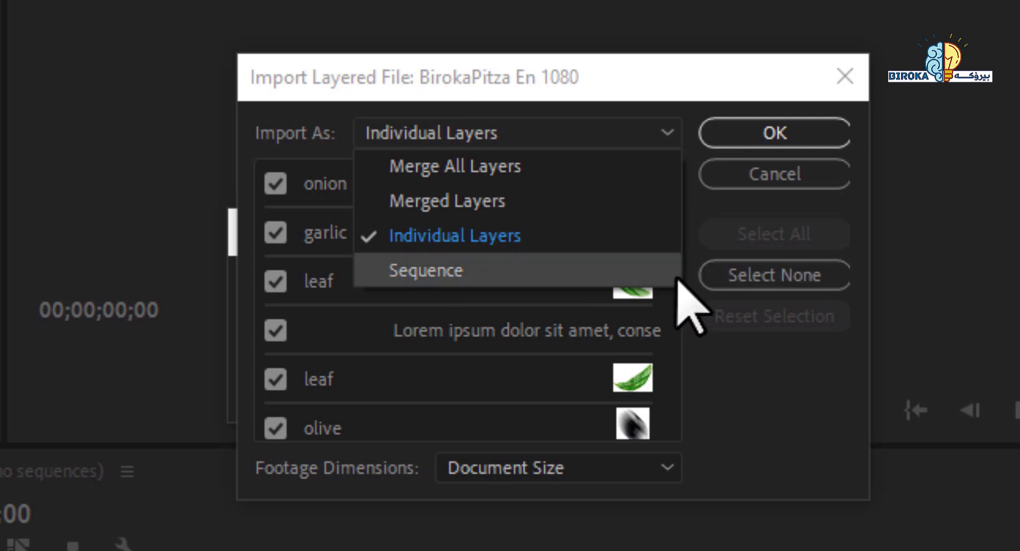
{"action": "left_click", "coordinate": [453, 285]}
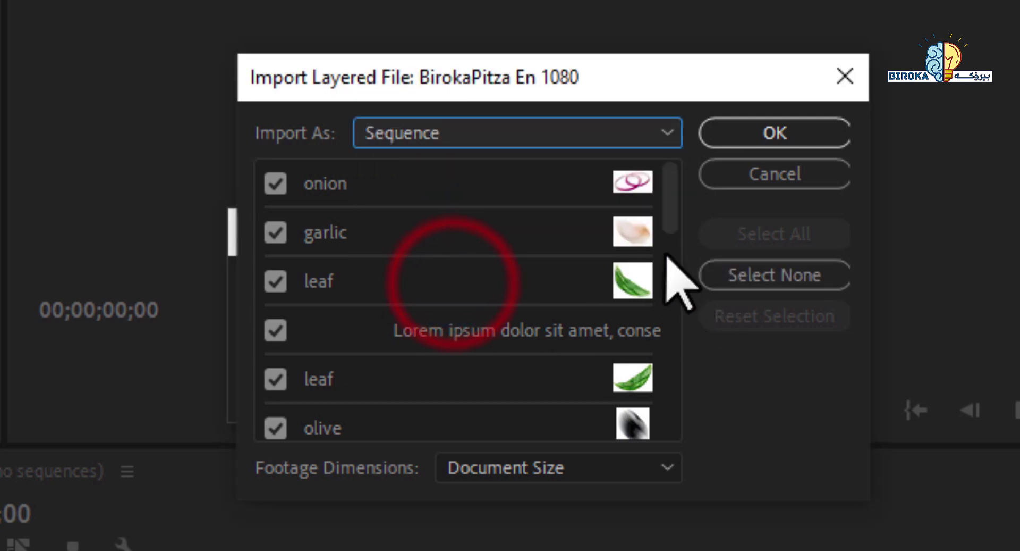
{"action": "left_click_drag", "start_coordinate": [667, 200], "coordinate": [537, 307]}
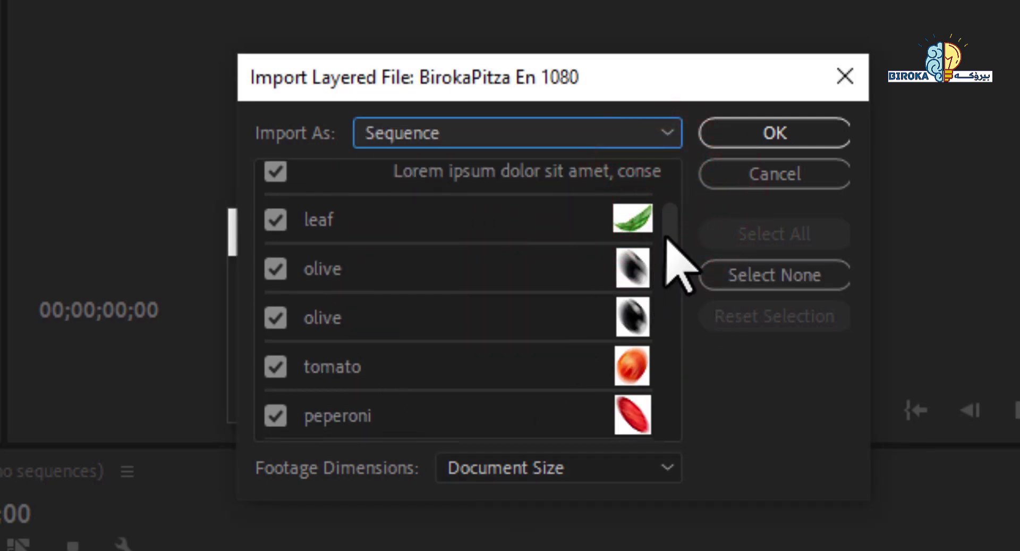
{"action": "left_click_drag", "start_coordinate": [668, 255], "coordinate": [670, 346]}
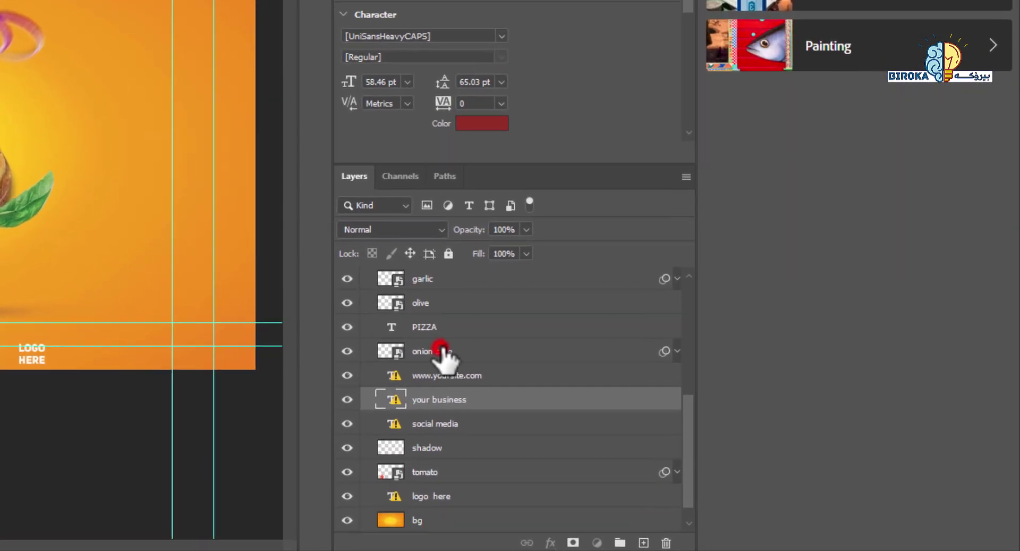
{"action": "left_click", "coordinate": [667, 427]}
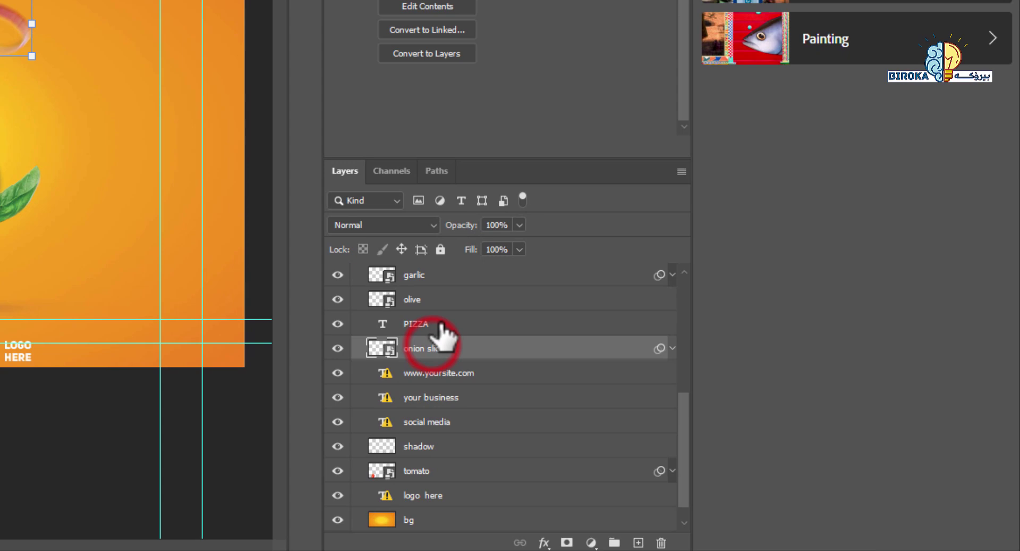
{"action": "left_click", "coordinate": [439, 373]}
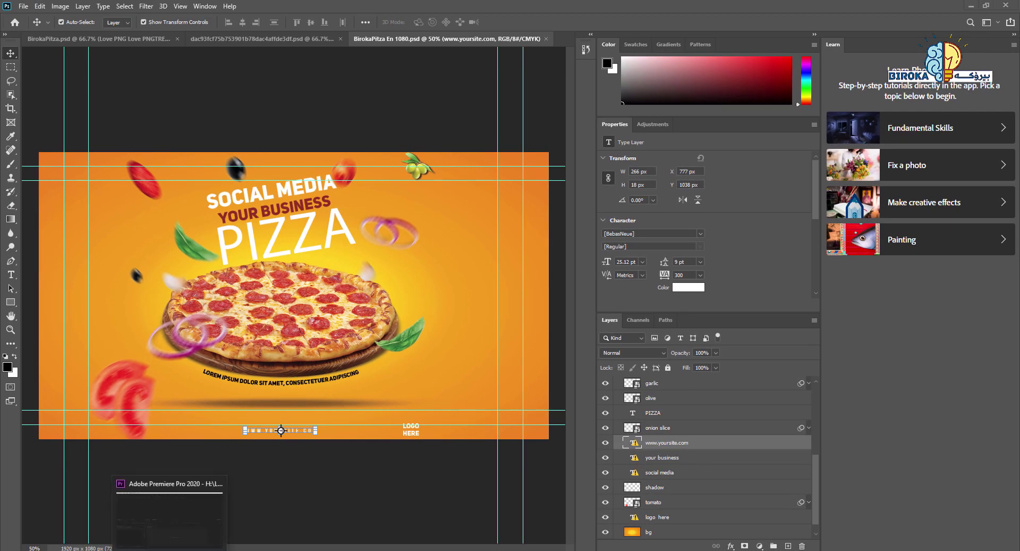
{"action": "left_click", "coordinate": [237, 542]}
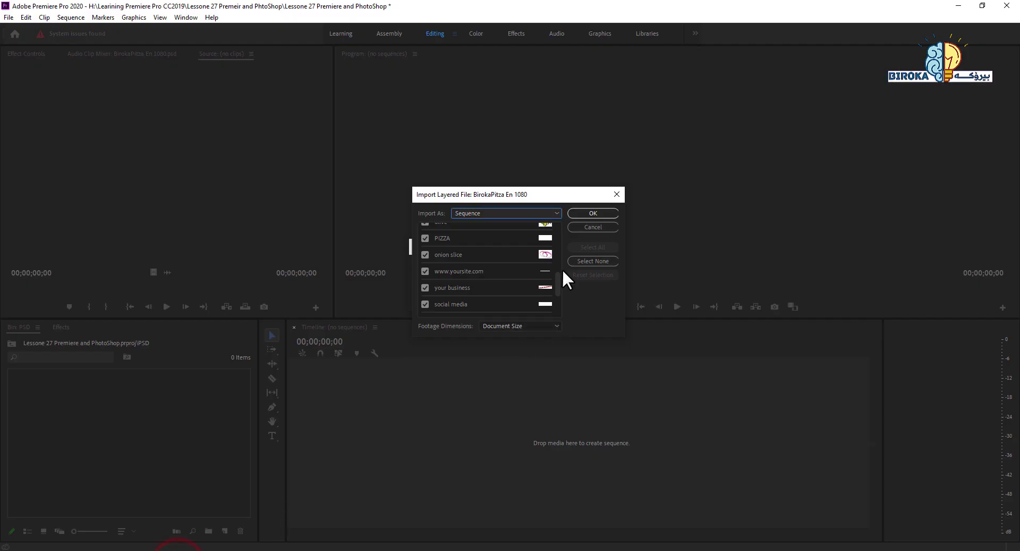
{"action": "left_click_drag", "start_coordinate": [558, 279], "coordinate": [556, 302]}
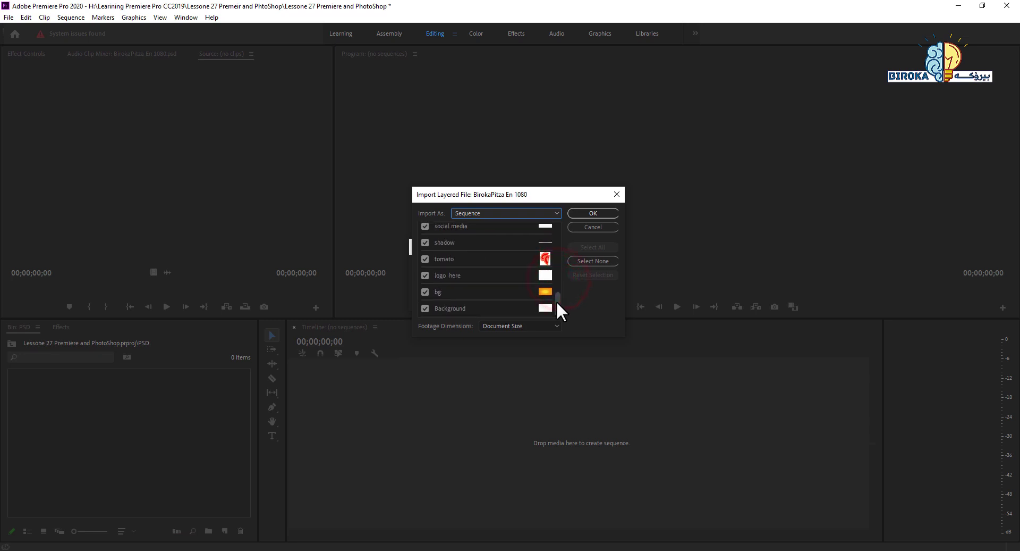
Step: Import all layers of the pizza file as a Sequence with Document Size footage dimensions, and select the imported bin
{"action": "left_click", "coordinate": [475, 214]}
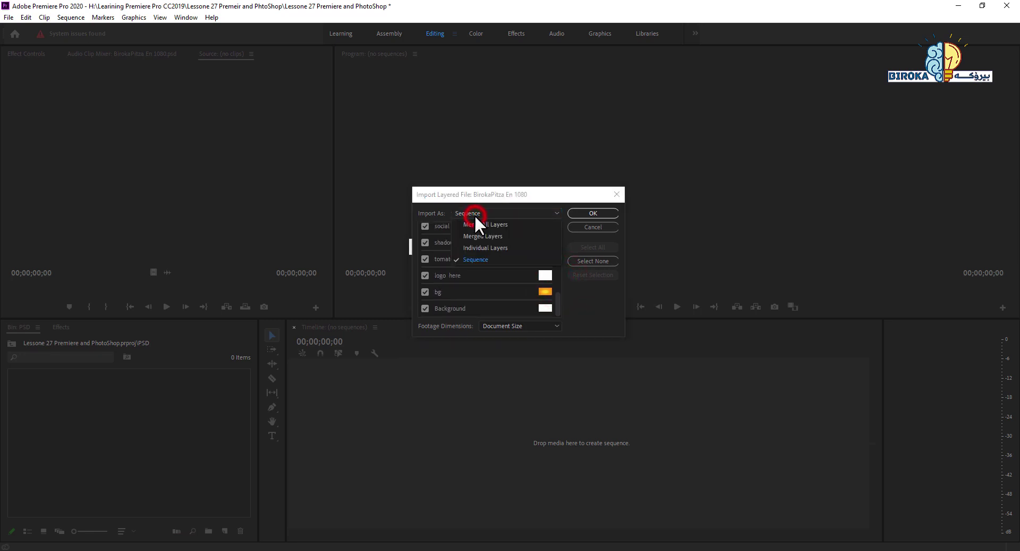
{"action": "left_click", "coordinate": [488, 258]}
{"action": "left_click", "coordinate": [601, 213]}
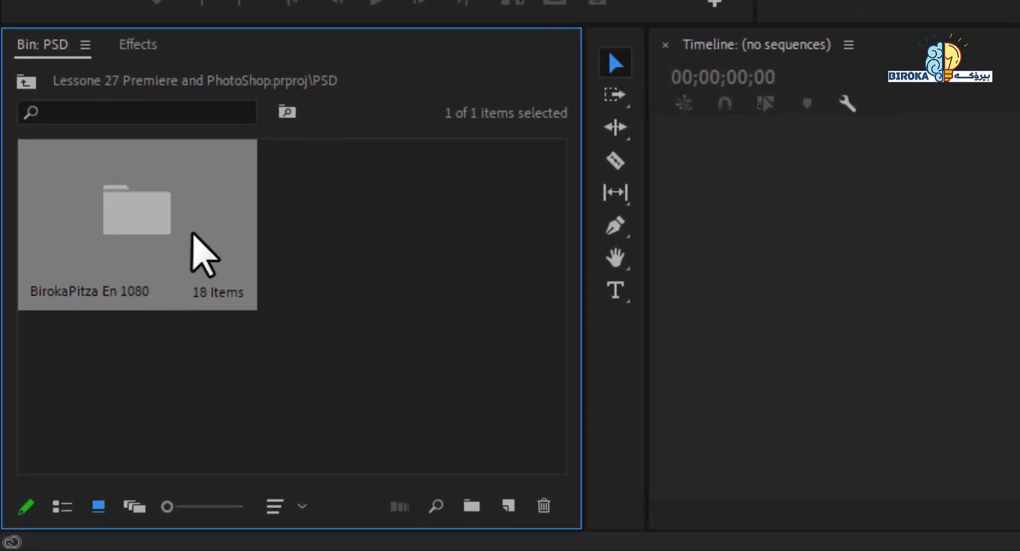
{"action": "left_click", "coordinate": [154, 228]}
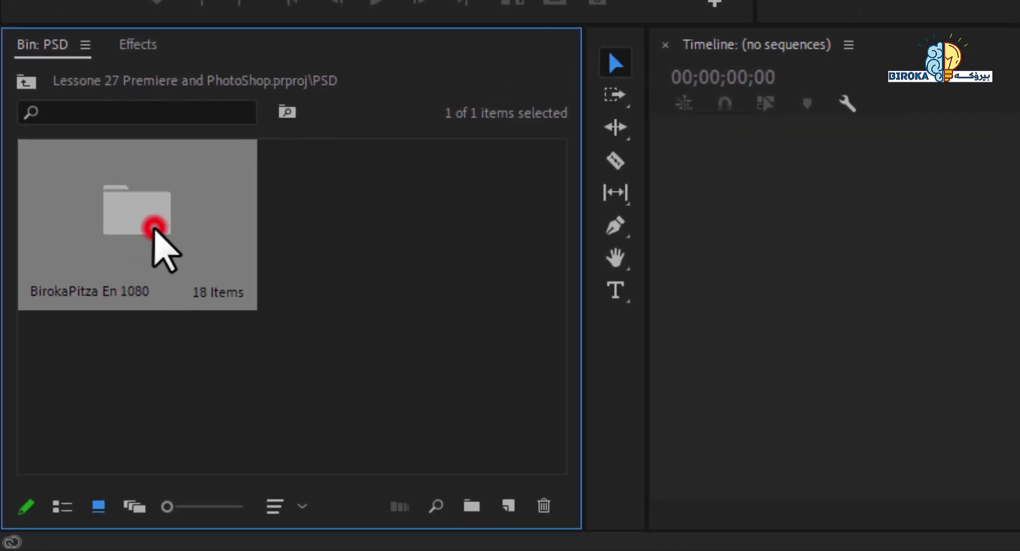
{"action": "left_click", "coordinate": [349, 266]}
{"action": "left_click", "coordinate": [121, 296]}
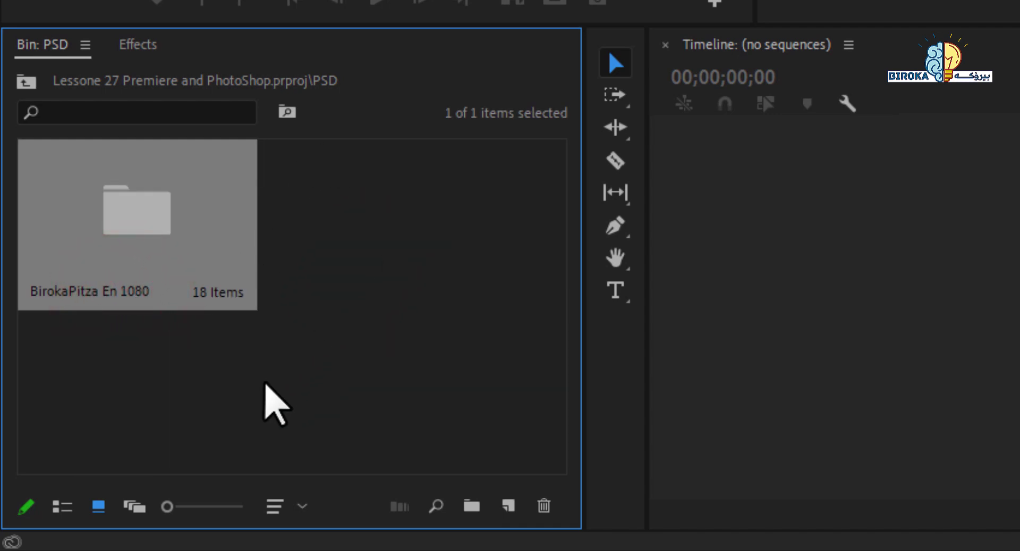
Step: Open the imported BirokaPitza En 1080 bin and list its items by name down to the sequence
{"action": "double_click", "coordinate": [151, 231]}
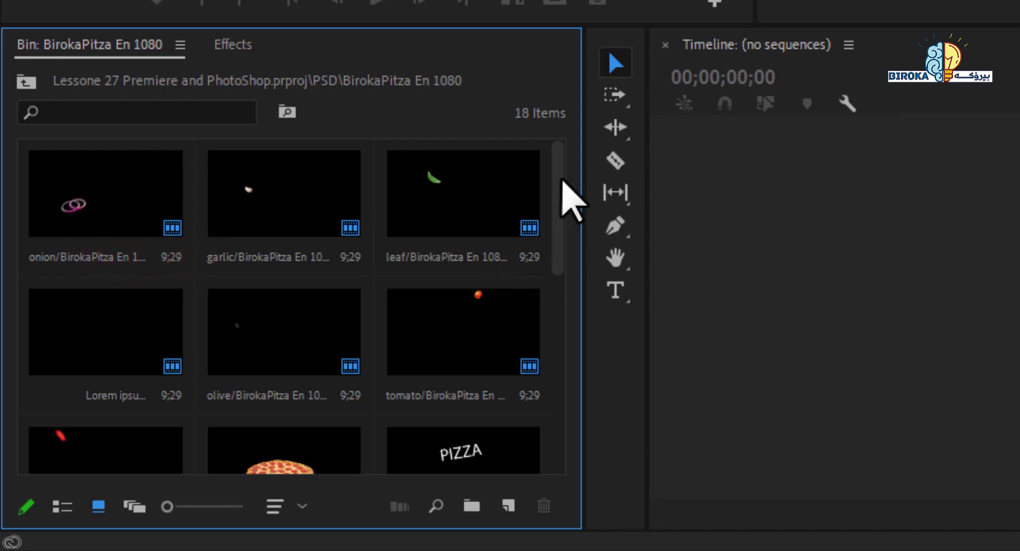
{"action": "left_click_drag", "start_coordinate": [559, 178], "coordinate": [550, 420]}
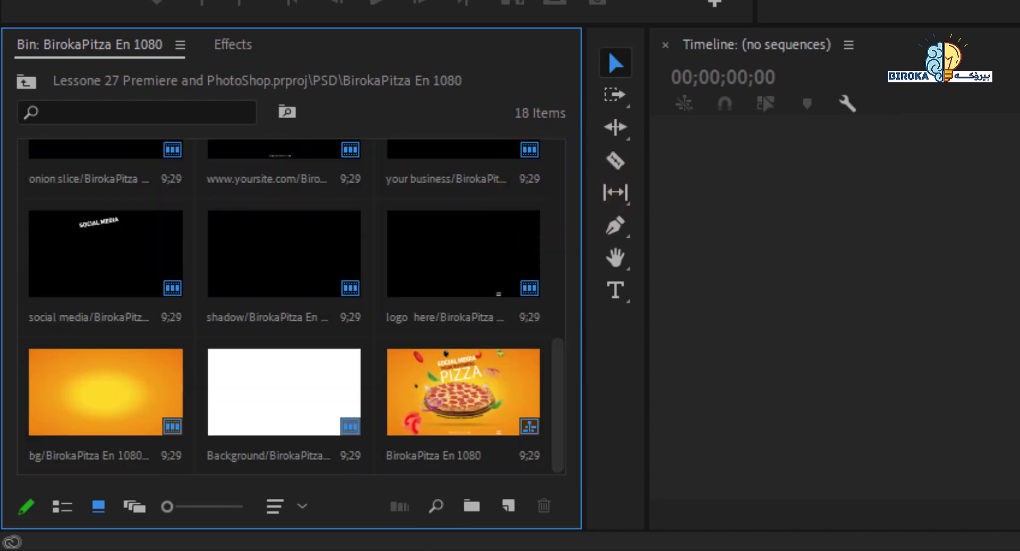
{"action": "left_click", "coordinate": [62, 508]}
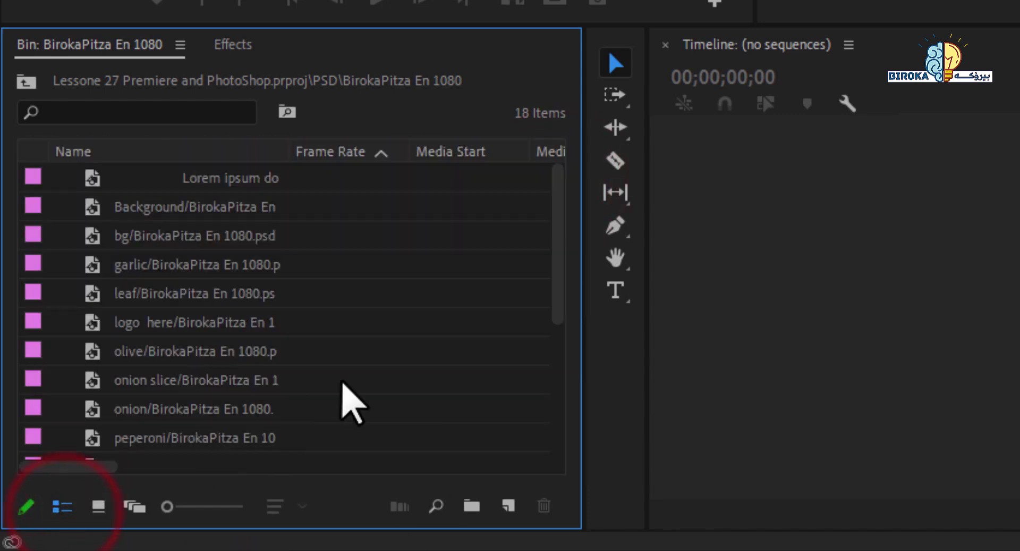
{"action": "left_click_drag", "start_coordinate": [557, 281], "coordinate": [542, 452]}
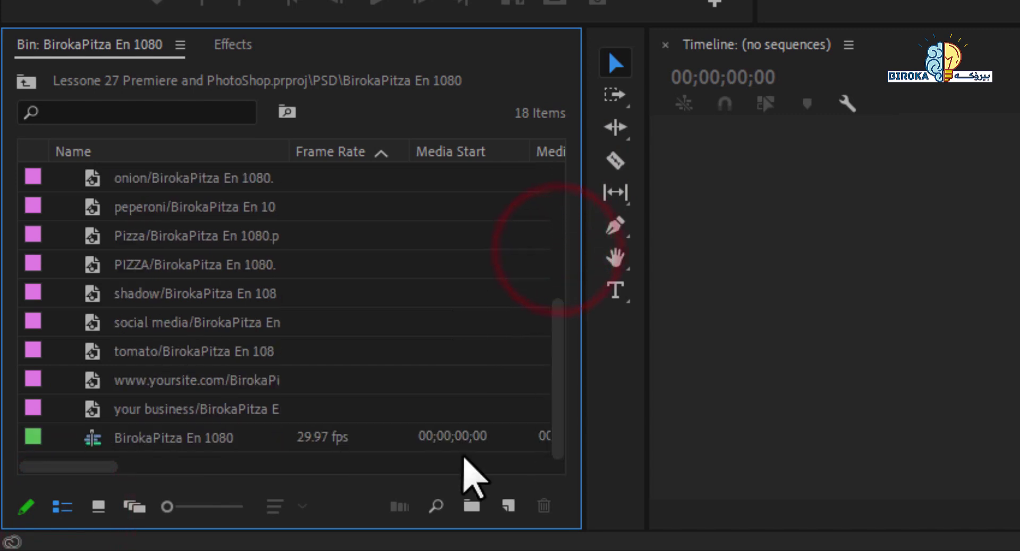
Step: Open the BirokaPitza En 1080 sequence in the timeline and examine its stacked layer clips, starting with Background, bg and logo here
{"action": "left_click", "coordinate": [195, 444]}
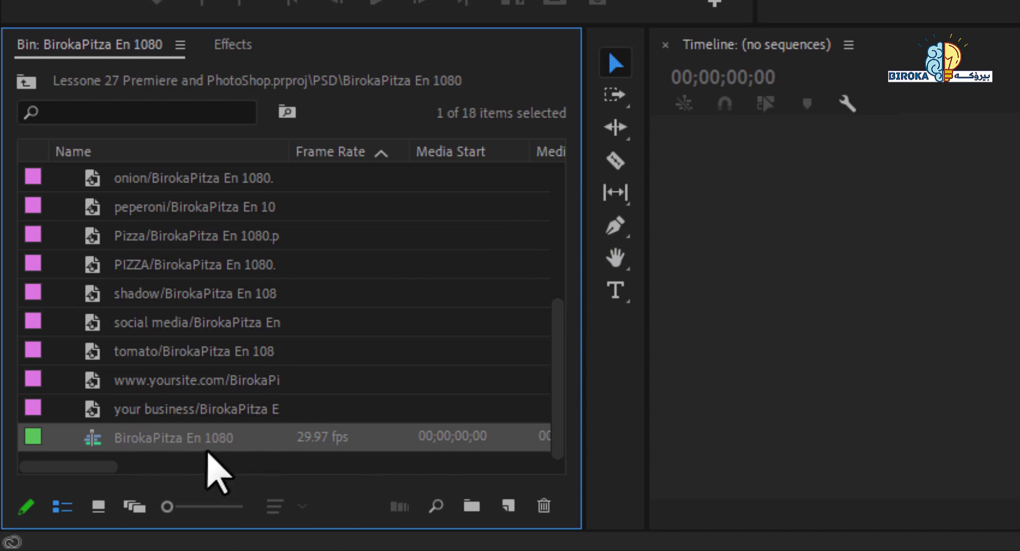
{"action": "left_click", "coordinate": [187, 442]}
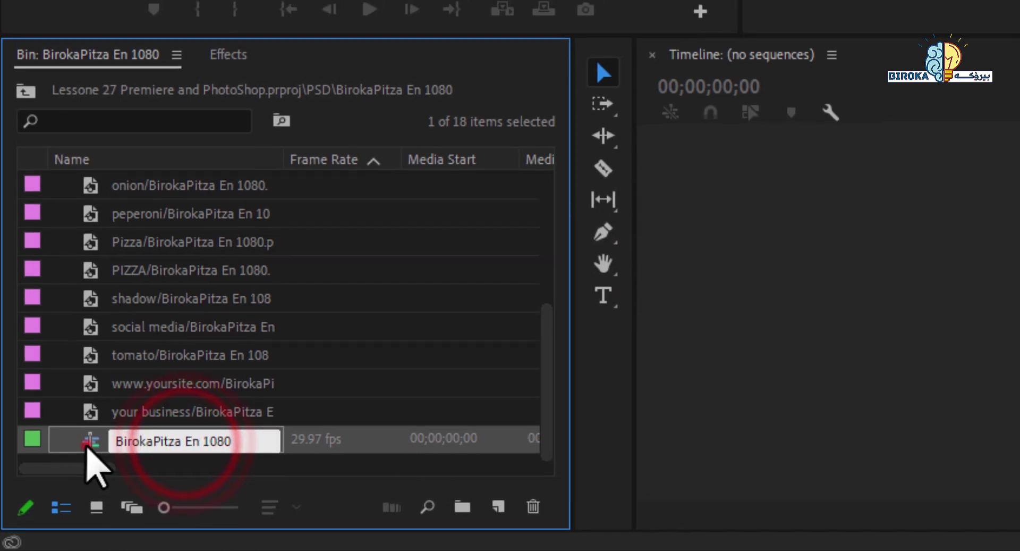
{"action": "left_click", "coordinate": [90, 439]}
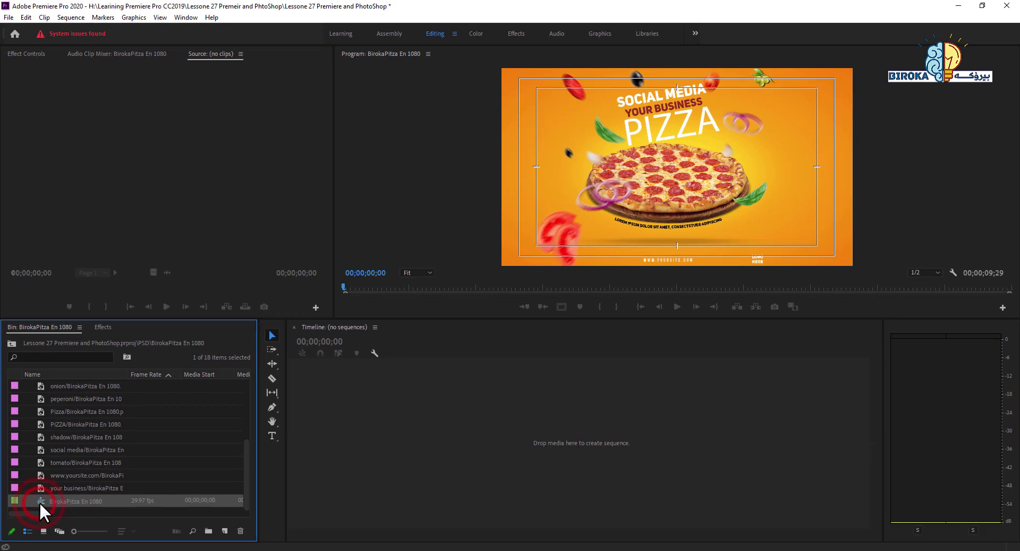
{"action": "double_click", "coordinate": [39, 502]}
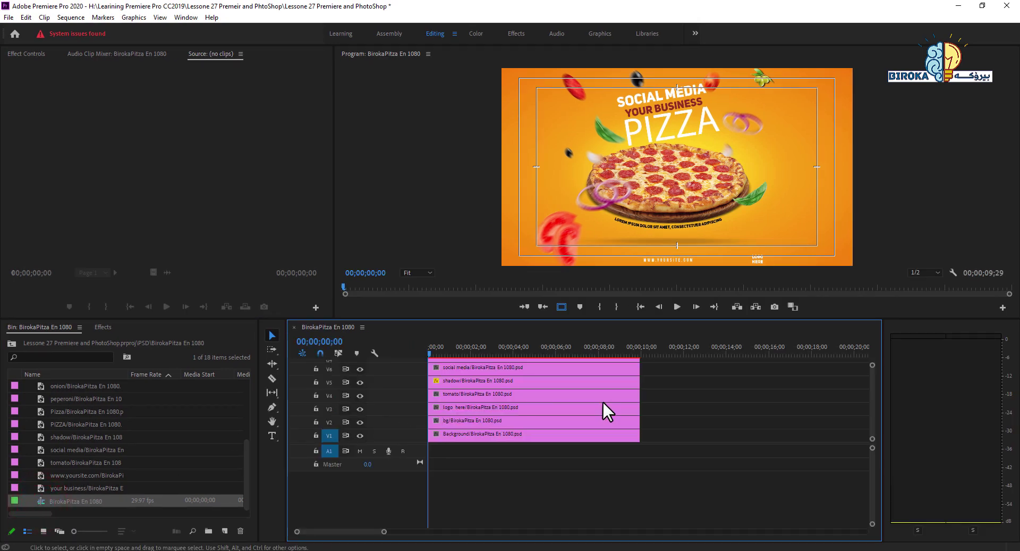
{"action": "left_click_drag", "start_coordinate": [875, 396], "coordinate": [881, 421]}
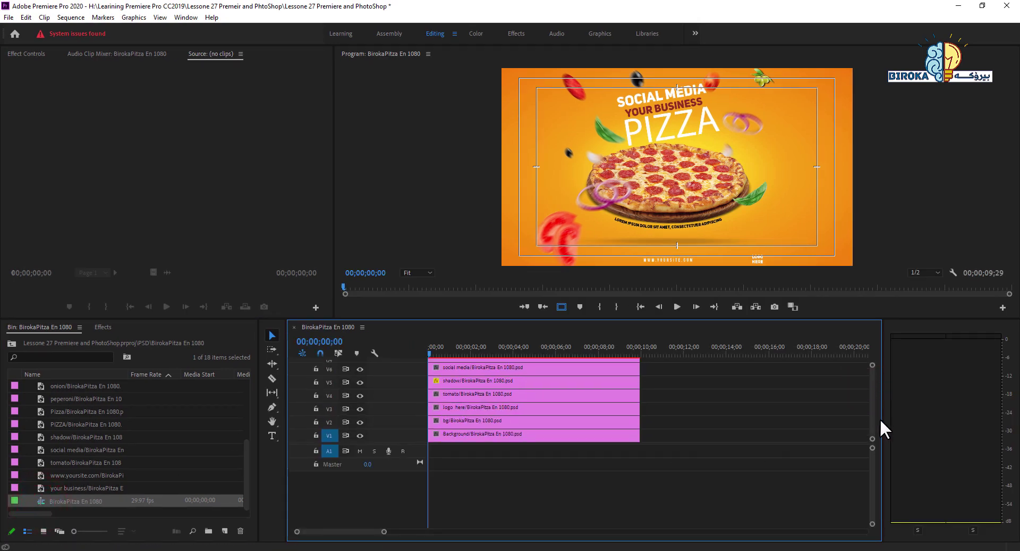
{"action": "left_click", "coordinate": [520, 436]}
{"action": "left_click", "coordinate": [517, 419]}
{"action": "left_click", "coordinate": [520, 405]}
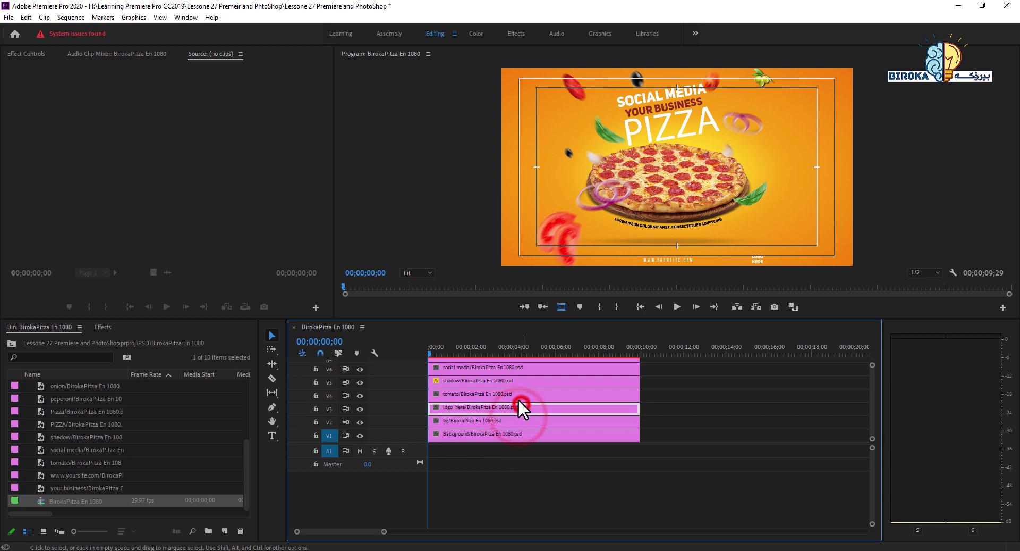
{"action": "left_click_drag", "start_coordinate": [873, 398], "coordinate": [876, 370]}
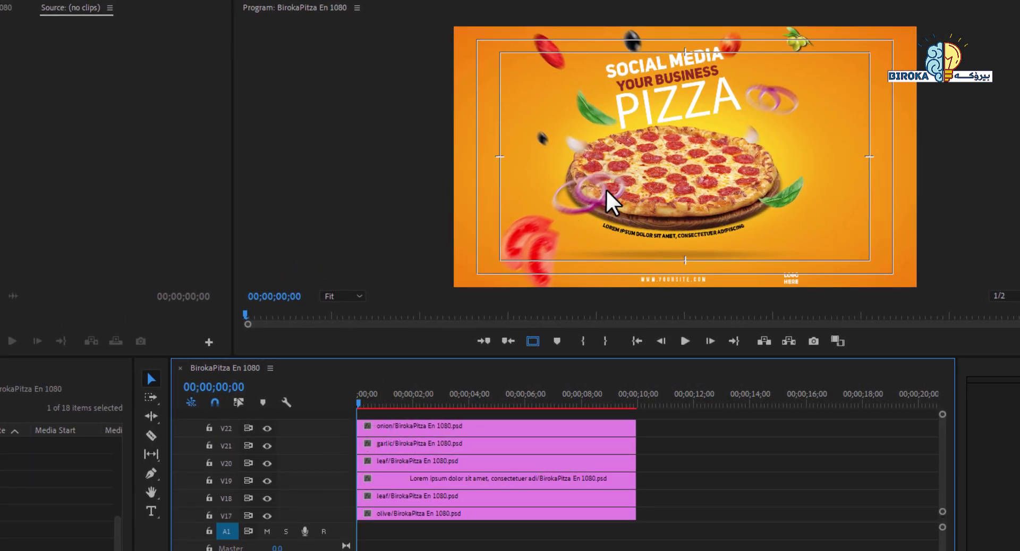
Step: Try hiding and showing the onion, garlic and leaf layers on tracks V22, V21 and V20 to identify them in the preview
{"action": "left_click", "coordinate": [266, 428]}
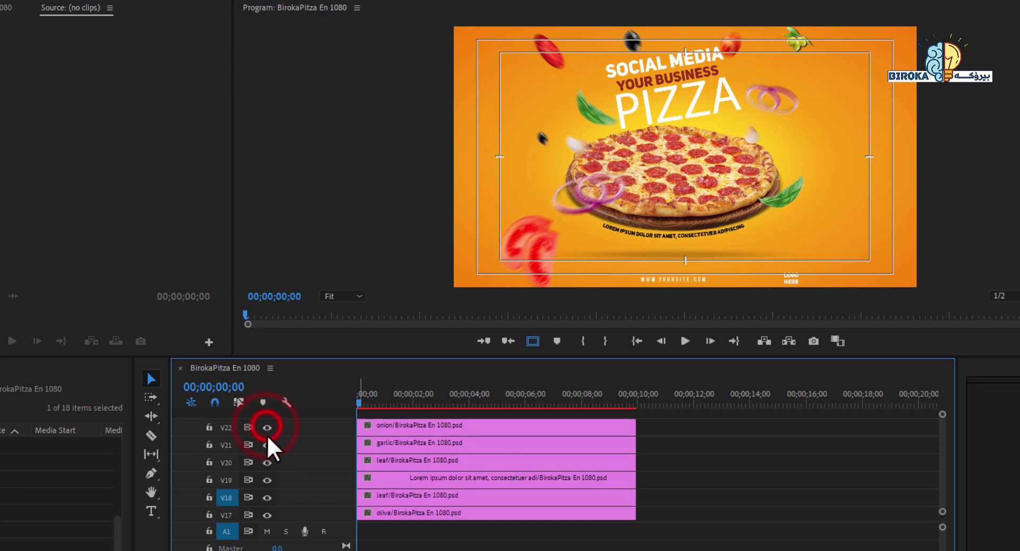
{"action": "left_click", "coordinate": [267, 445]}
{"action": "left_click", "coordinate": [266, 444]}
{"action": "left_click", "coordinate": [267, 445]}
{"action": "left_click", "coordinate": [266, 445]}
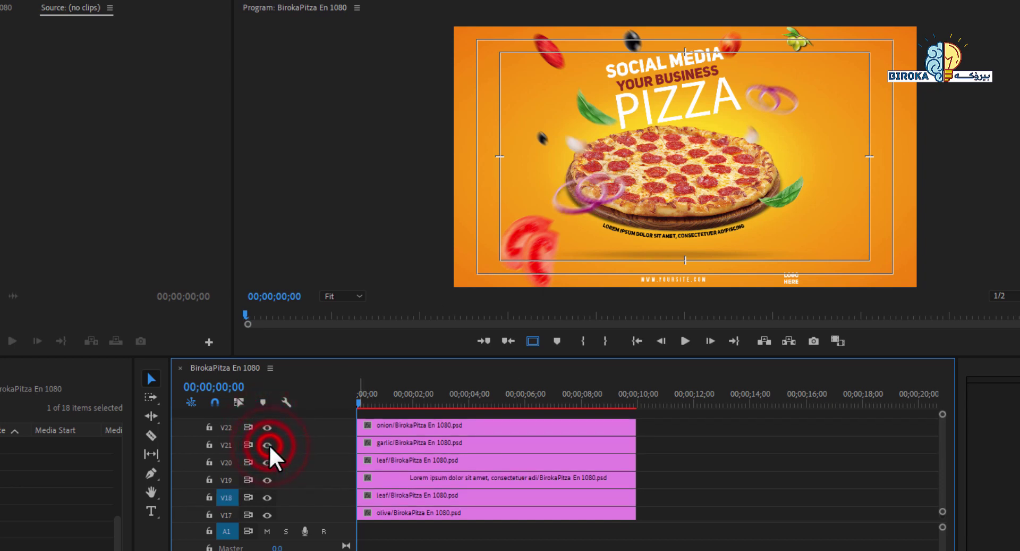
{"action": "left_click", "coordinate": [267, 445]}
{"action": "left_click", "coordinate": [268, 445]}
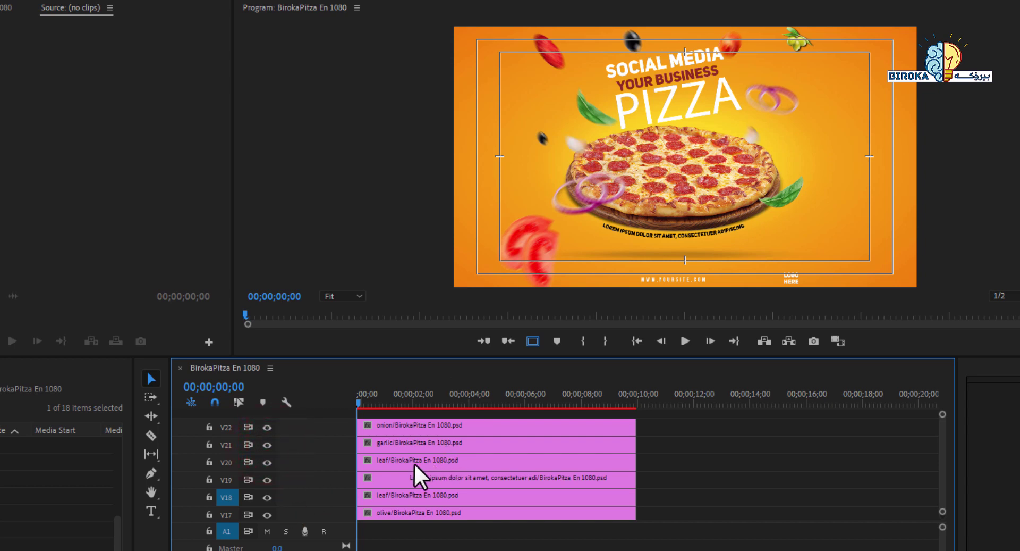
{"action": "left_click", "coordinate": [387, 462]}
{"action": "left_click", "coordinate": [267, 462]}
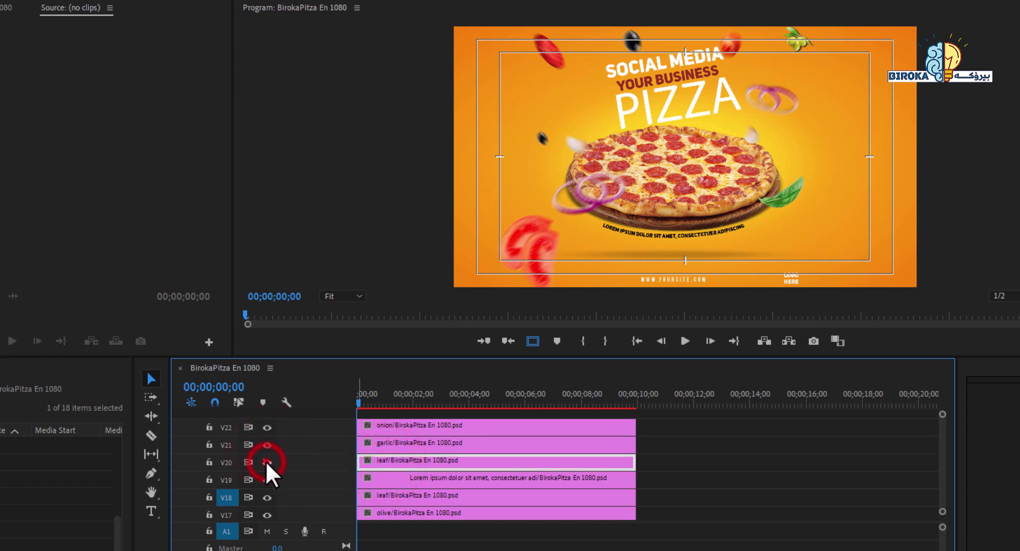
{"action": "left_click", "coordinate": [266, 462]}
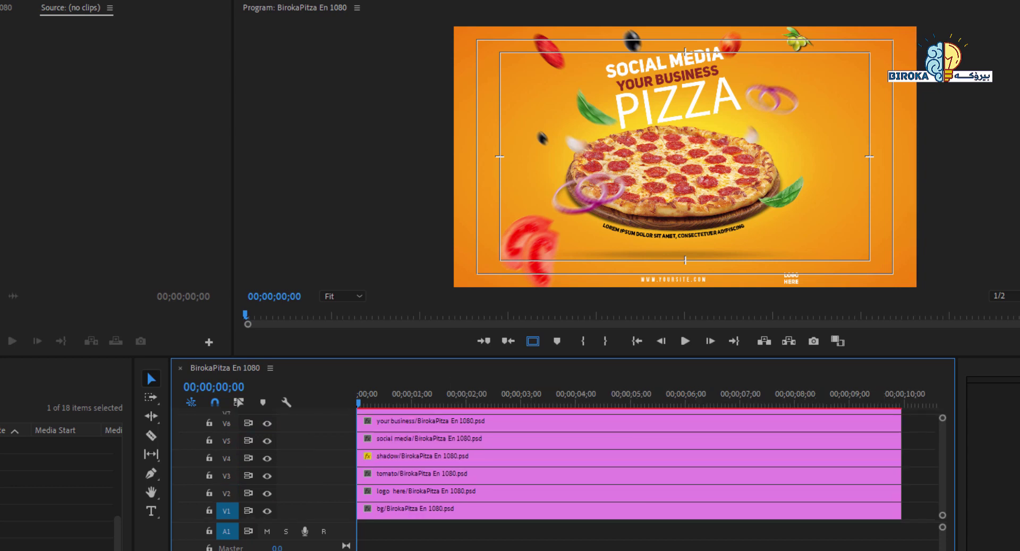
Step: Review the sequence's layer clips from the bg track up to the onion track across their full duration
{"action": "left_click", "coordinate": [480, 475]}
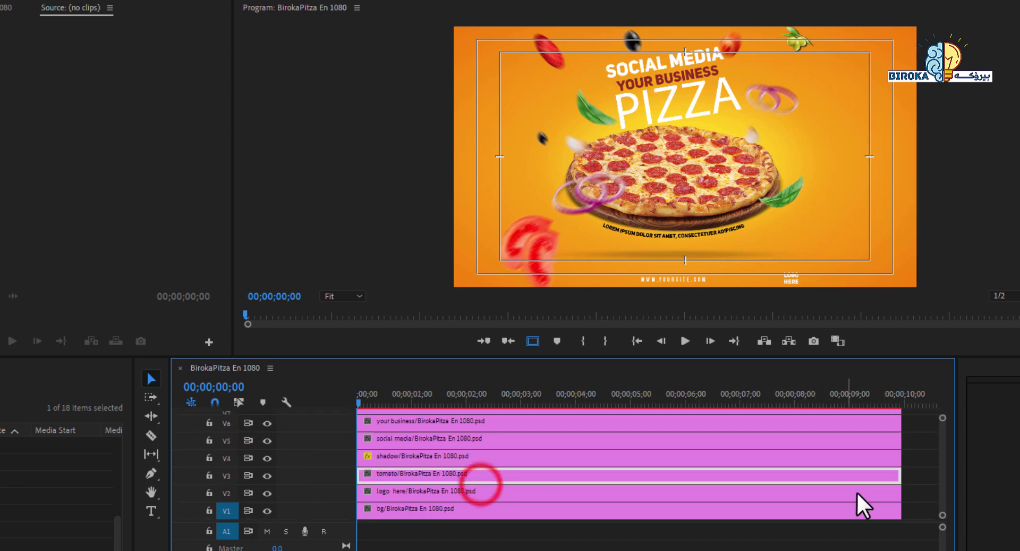
{"action": "left_click", "coordinate": [925, 460]}
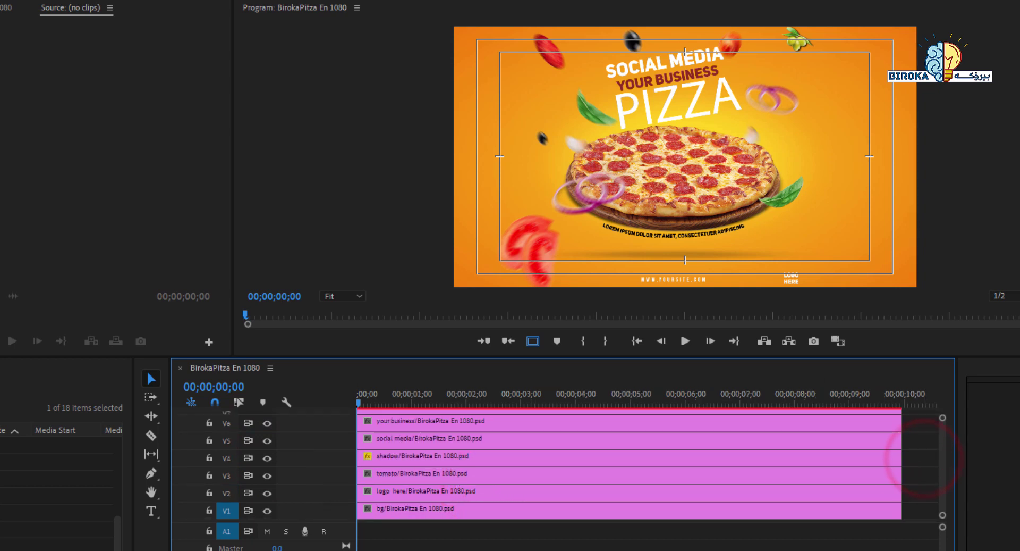
{"action": "scroll", "coordinate": [780, 542], "scroll_direction": "down", "scroll_amount": 3}
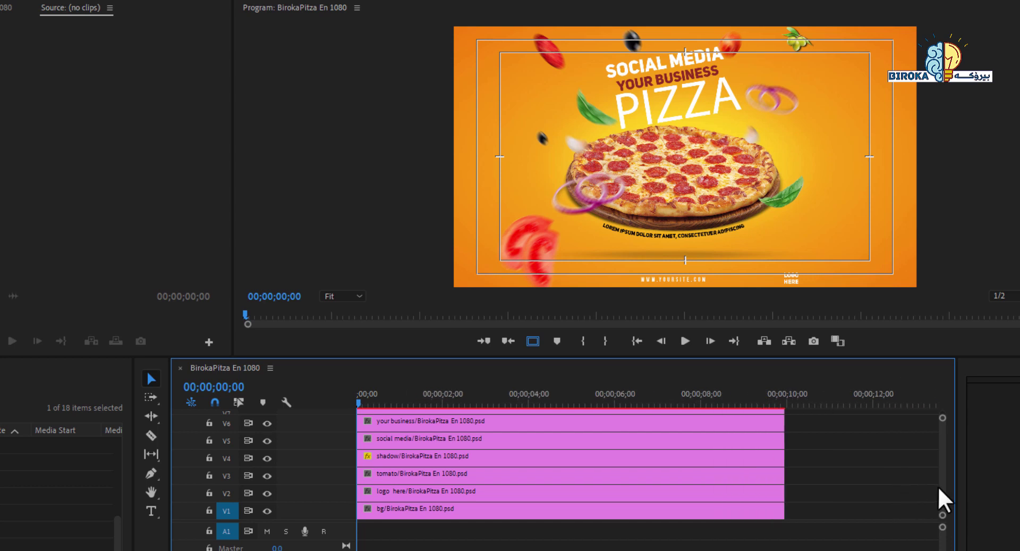
{"action": "left_click_drag", "start_coordinate": [943, 485], "coordinate": [945, 455]}
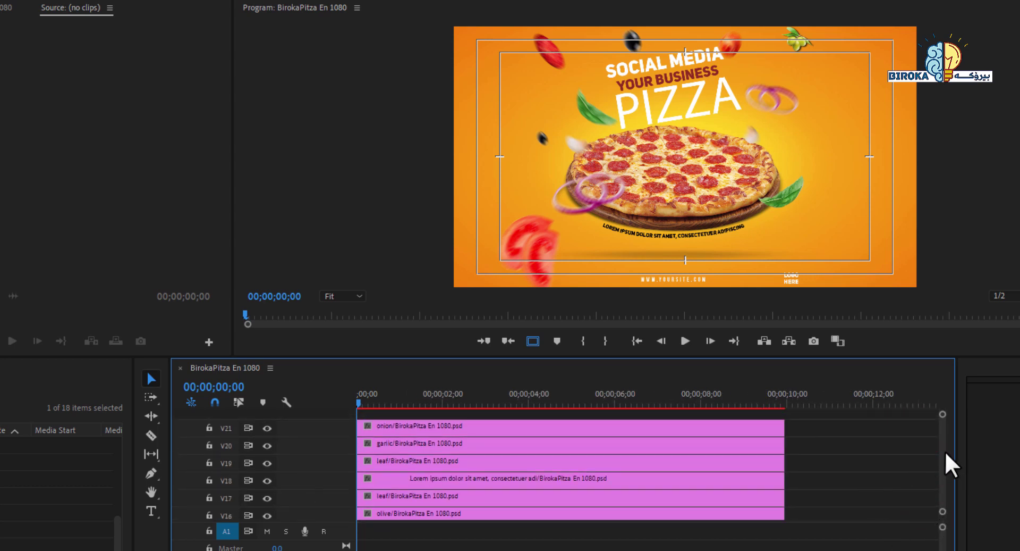
{"action": "mouse_move", "coordinate": [942, 439]}
{"action": "left_mouse_down"}
{"action": "mouse_move", "coordinate": [945, 471]}
{"action": "mouse_move", "coordinate": [950, 436]}
{"action": "left_mouse_up"}
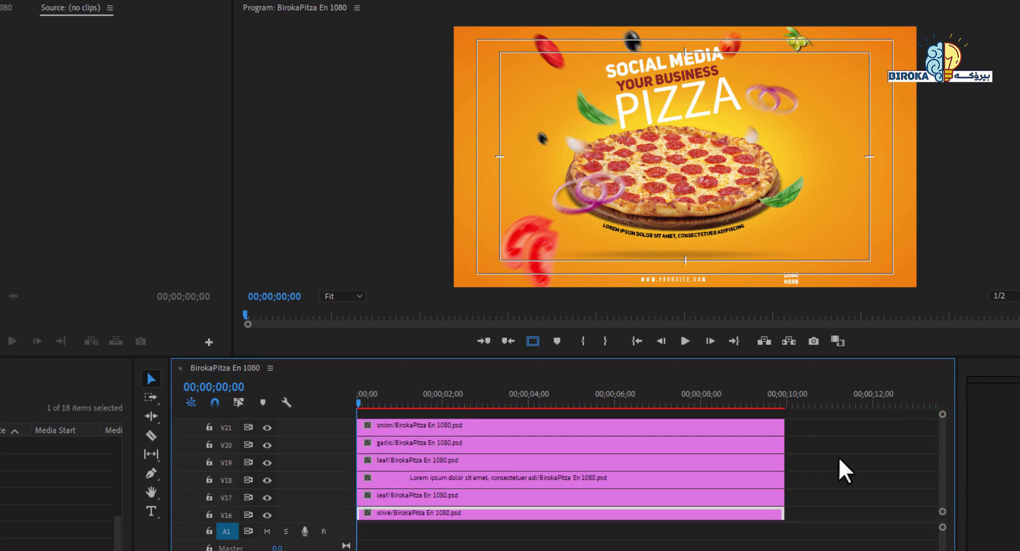
{"action": "left_click_drag", "start_coordinate": [876, 424], "coordinate": [823, 492]}
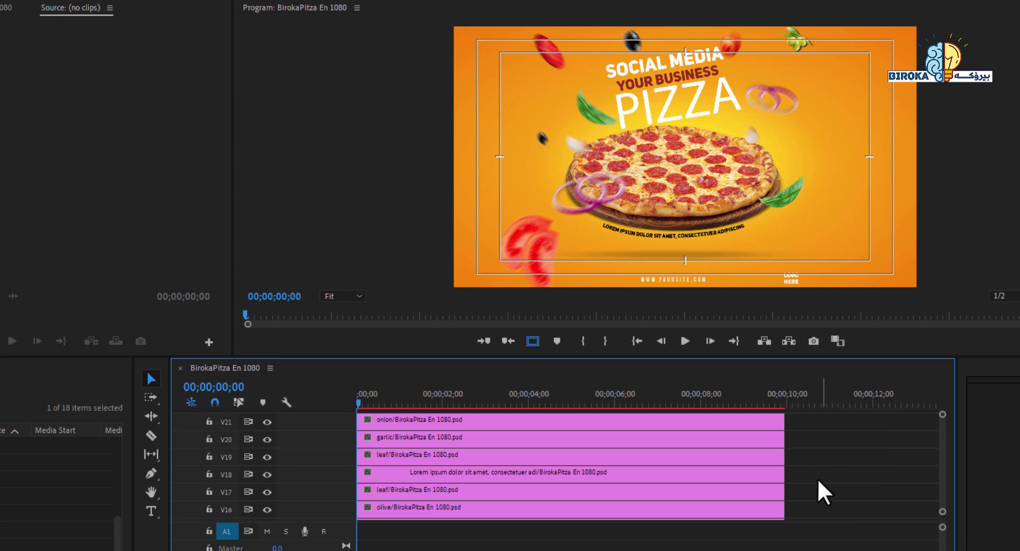
{"action": "left_click", "coordinate": [689, 435]}
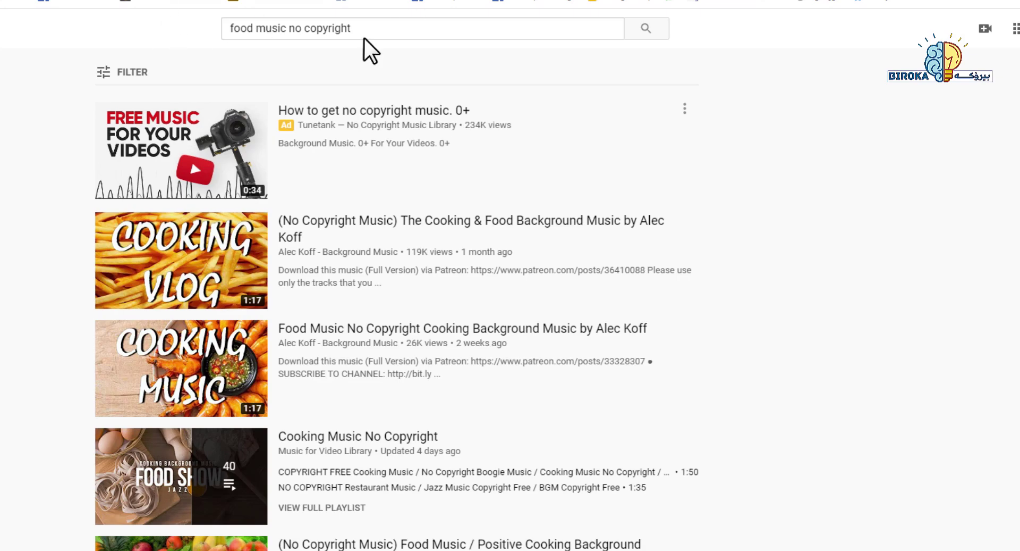
Step: Switch to YouTube, browse the "food music no copyright" results, and preview and pause the Food Music No Copyright Cooking Background Music video
{"action": "left_click", "coordinate": [375, 30]}
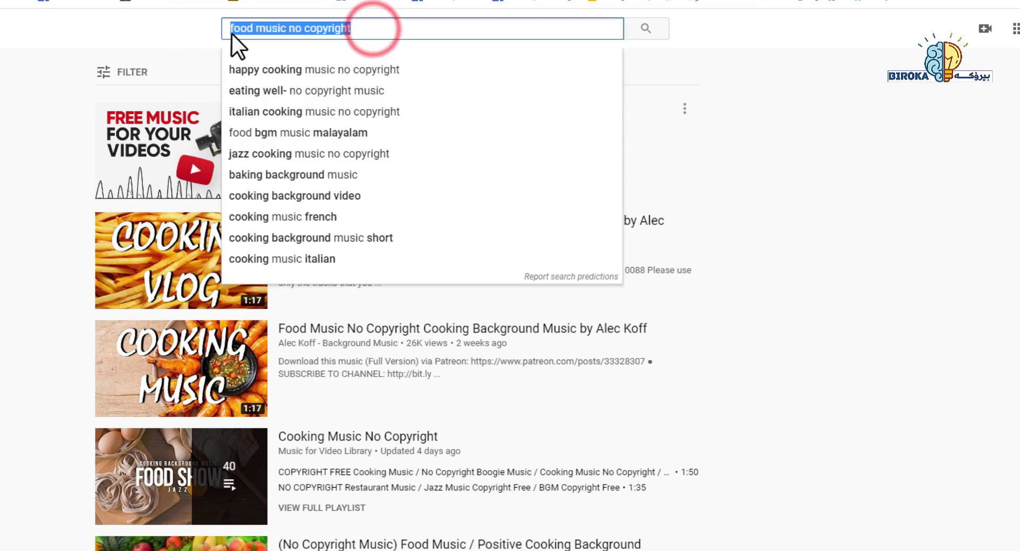
{"action": "left_click", "coordinate": [919, 102]}
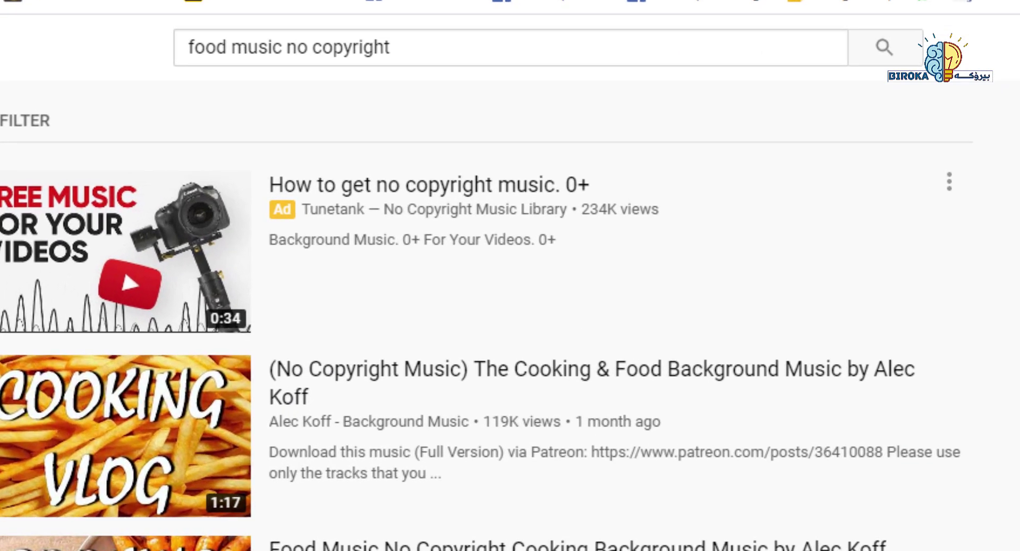
{"action": "scroll", "coordinate": [308, 314], "scroll_direction": "down", "scroll_amount": 2}
{"action": "scroll", "coordinate": [308, 314], "scroll_direction": "up", "scroll_amount": 2}
{"action": "scroll", "coordinate": [1014, 169], "scroll_direction": "down", "scroll_amount": 1}
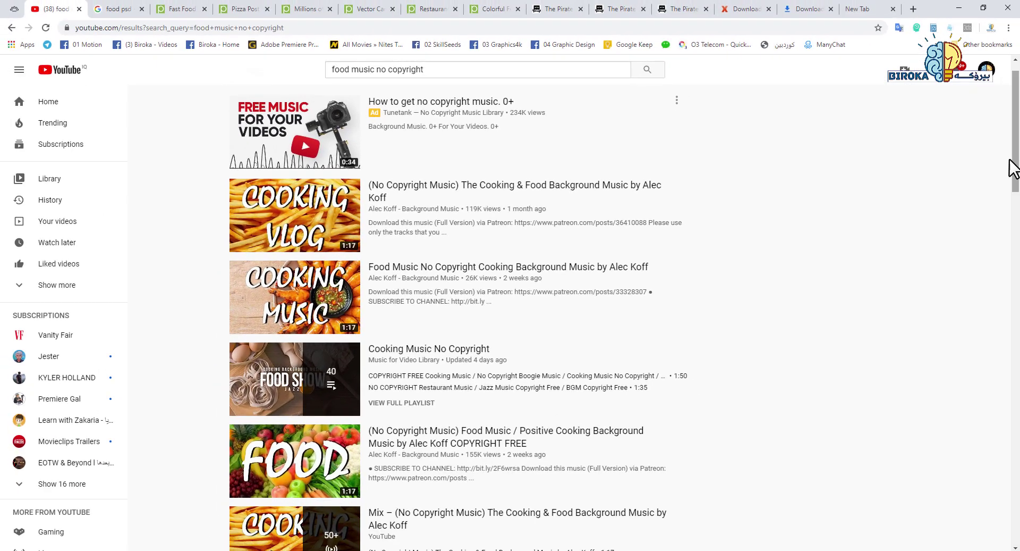
{"action": "left_click", "coordinate": [470, 264]}
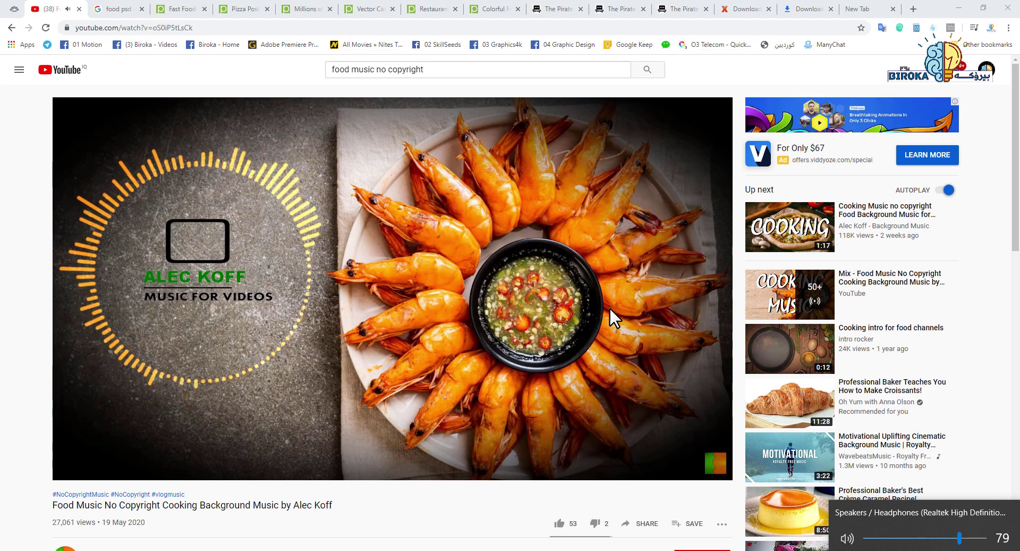
{"action": "left_click", "coordinate": [527, 282]}
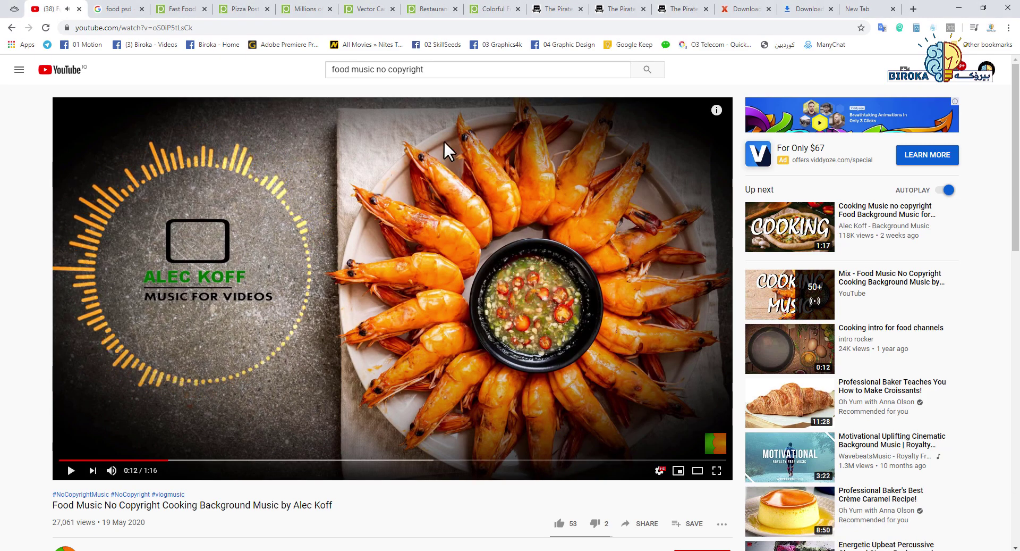
Step: Copy the cooking music video's URL, switch to the Videoder downloader, and reposition its window over the browser
{"action": "left_click", "coordinate": [177, 28]}
{"action": "right_click", "coordinate": [175, 30]}
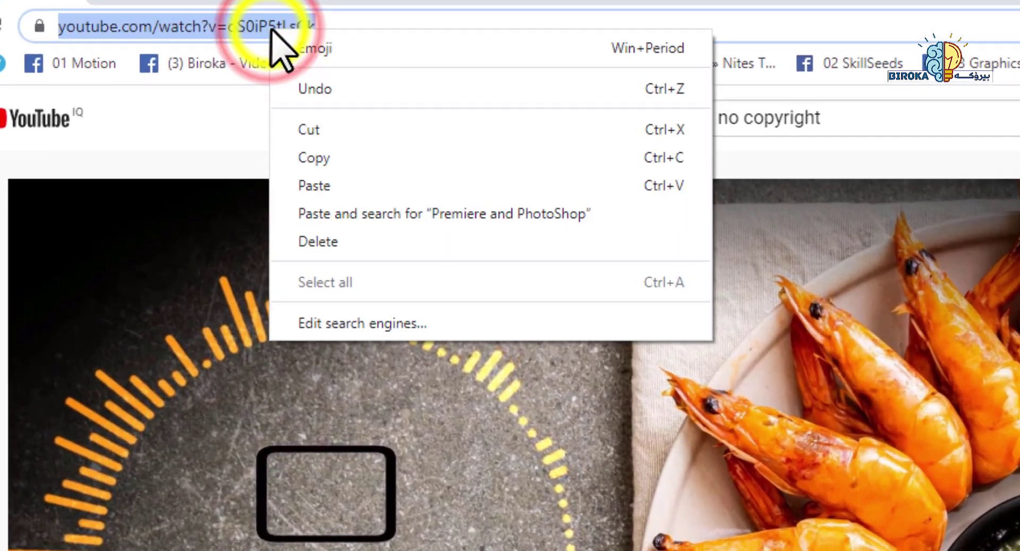
{"action": "left_click", "coordinate": [204, 88]}
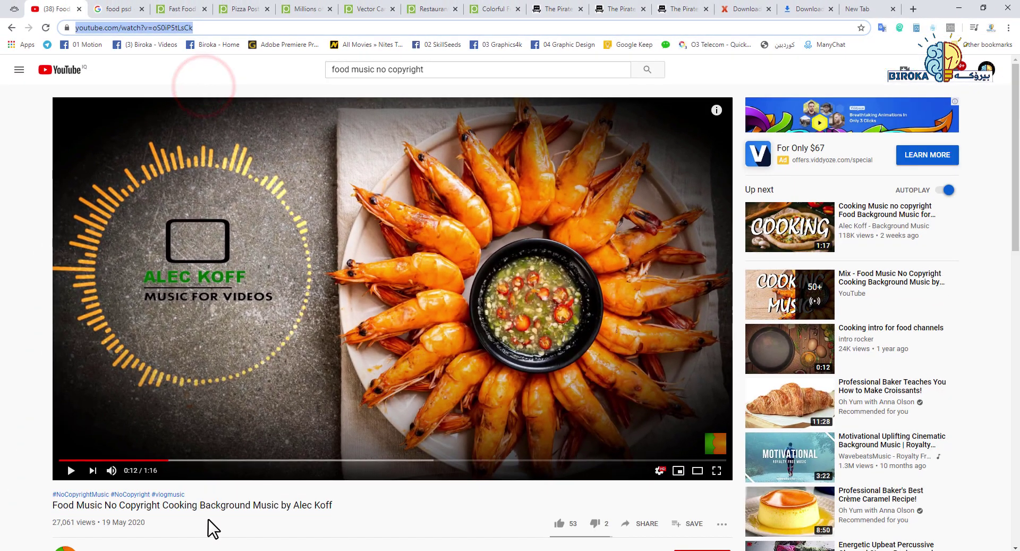
{"action": "key", "text": "alt+Tab"}
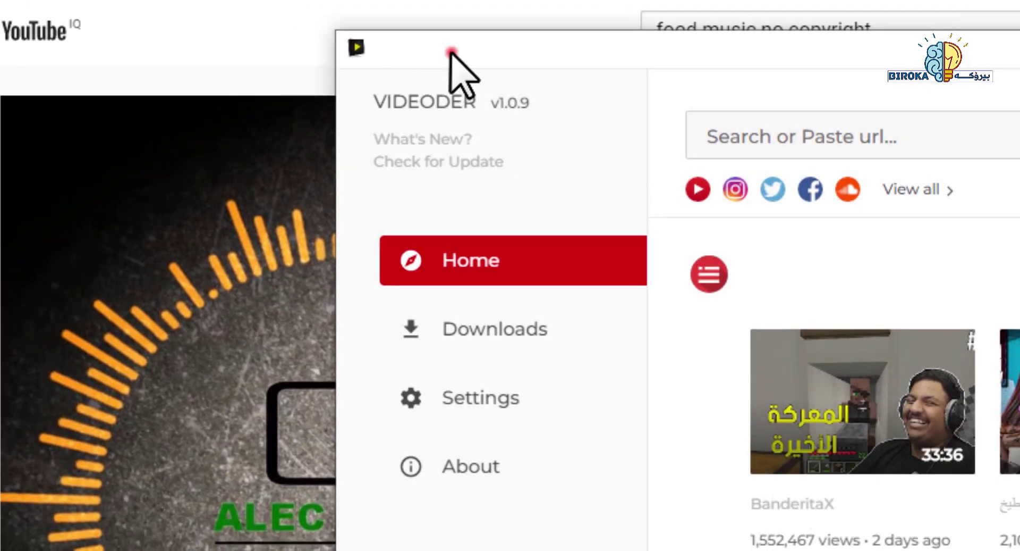
{"action": "left_click_drag", "start_coordinate": [450, 52], "coordinate": [422, 35]}
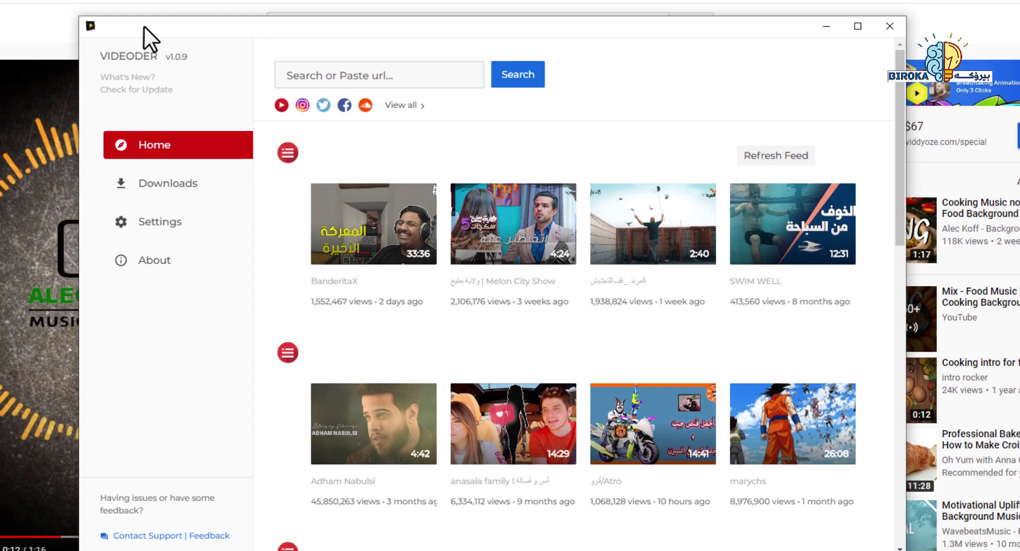
{"action": "left_click_drag", "start_coordinate": [145, 26], "coordinate": [136, 25]}
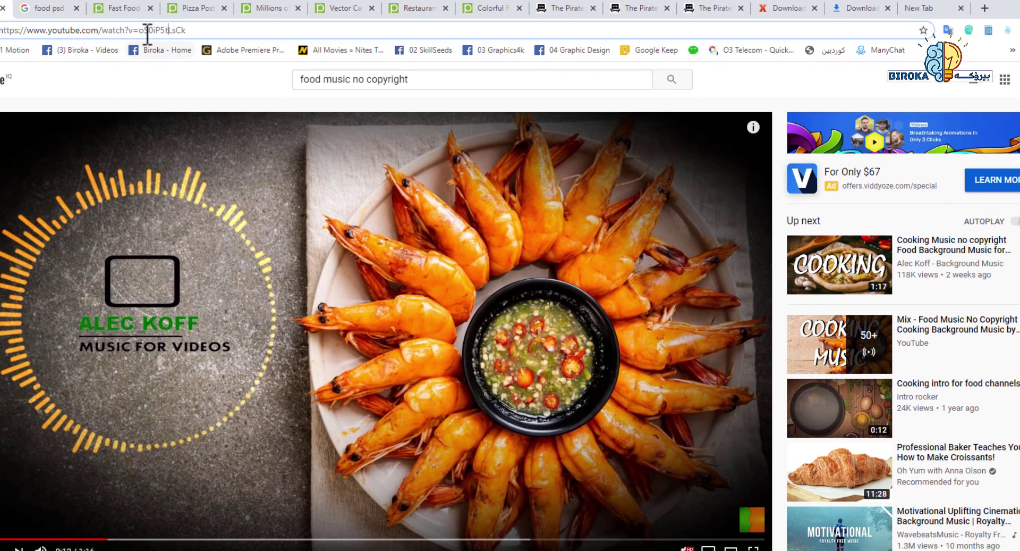
Step: Return to the browser and copy the full URL of the cooking music video again
{"action": "double_click", "coordinate": [145, 33]}
{"action": "triple_click", "coordinate": [145, 34]}
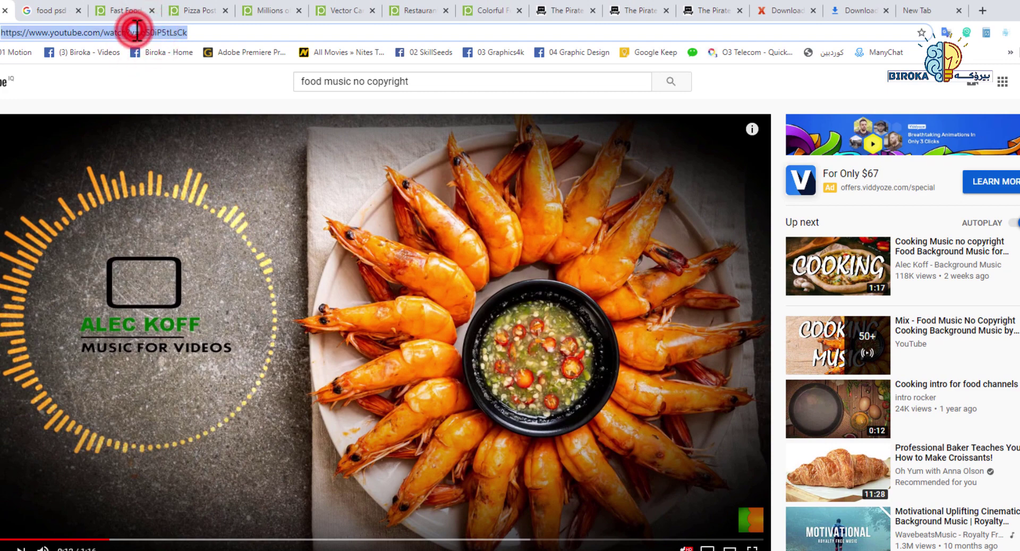
{"action": "right_click", "coordinate": [137, 32]}
{"action": "left_click", "coordinate": [184, 101]}
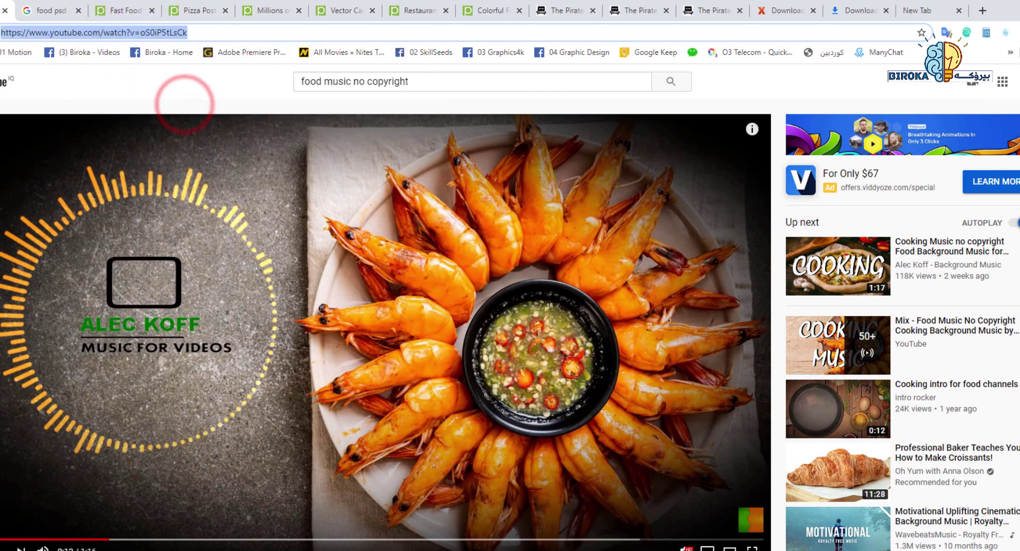
Step: Switch to Videoder, postpone the plugin update restart, and look up the copied cooking music video URL for download
{"action": "key", "text": "alt+Tab"}
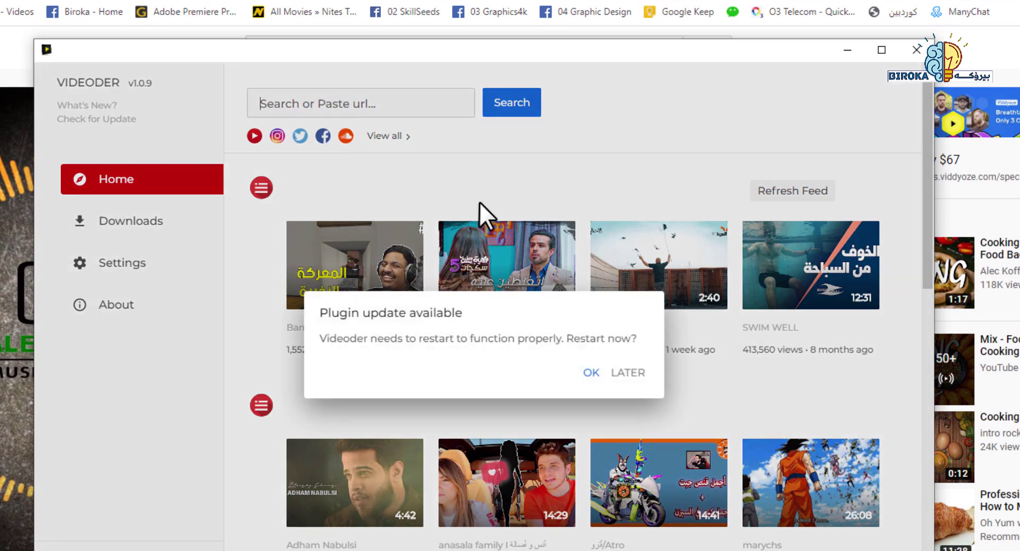
{"action": "left_click", "coordinate": [629, 372]}
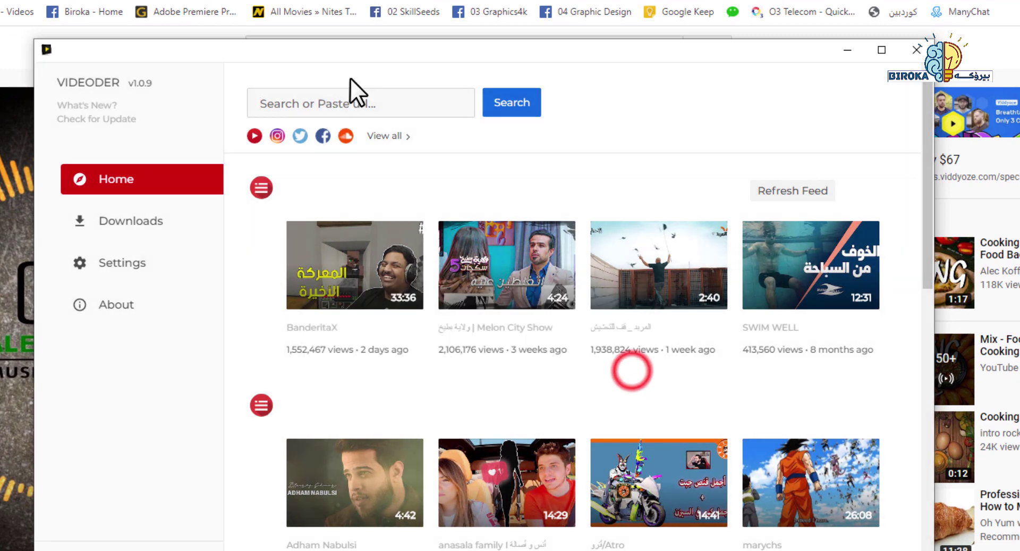
{"action": "right_click", "coordinate": [381, 102]}
{"action": "left_click", "coordinate": [416, 146]}
{"action": "left_click", "coordinate": [531, 104]}
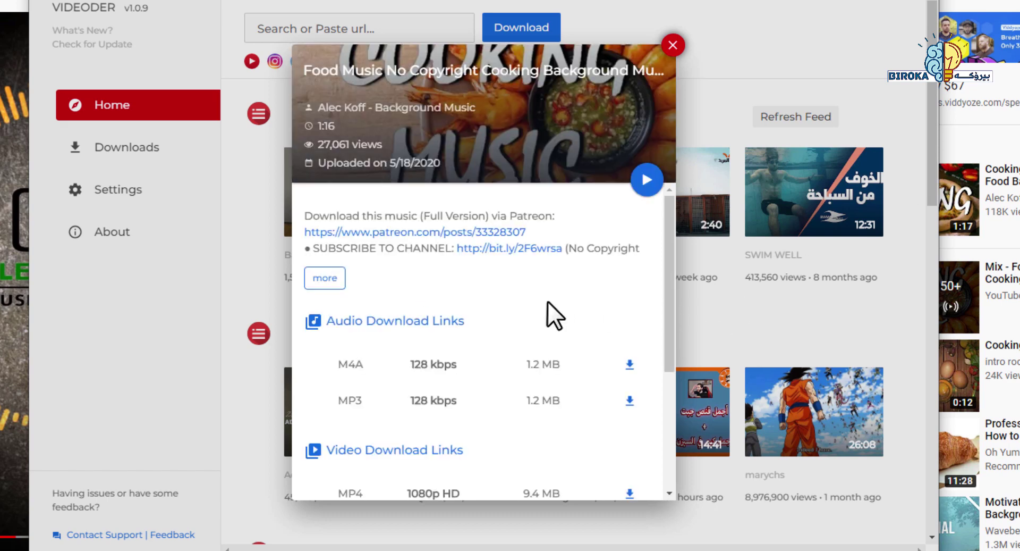
Step: Review the audio and video download options for the cooking music and download the 128 kbps MP3
{"action": "left_click_drag", "start_coordinate": [673, 256], "coordinate": [674, 282]}
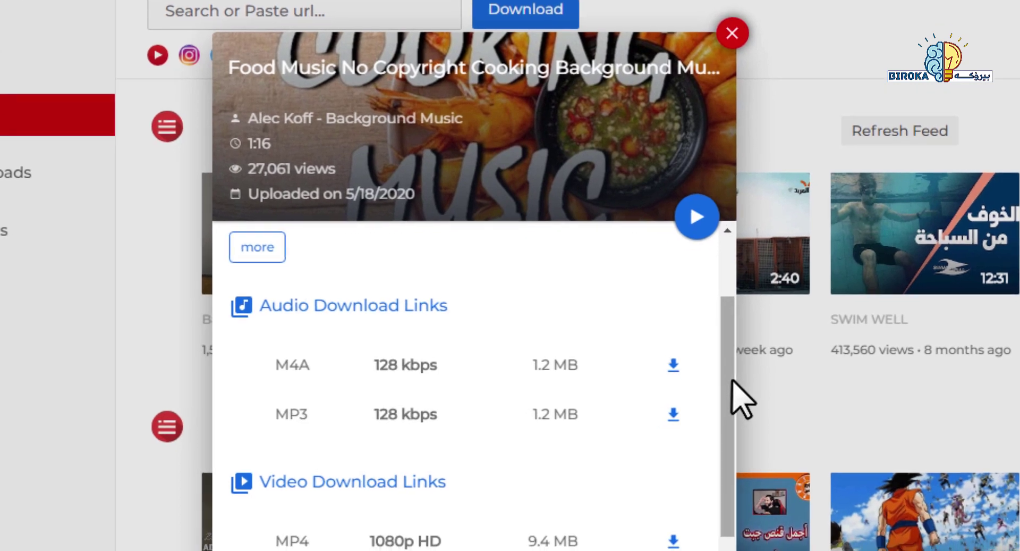
{"action": "left_click_drag", "start_coordinate": [731, 379], "coordinate": [734, 460]}
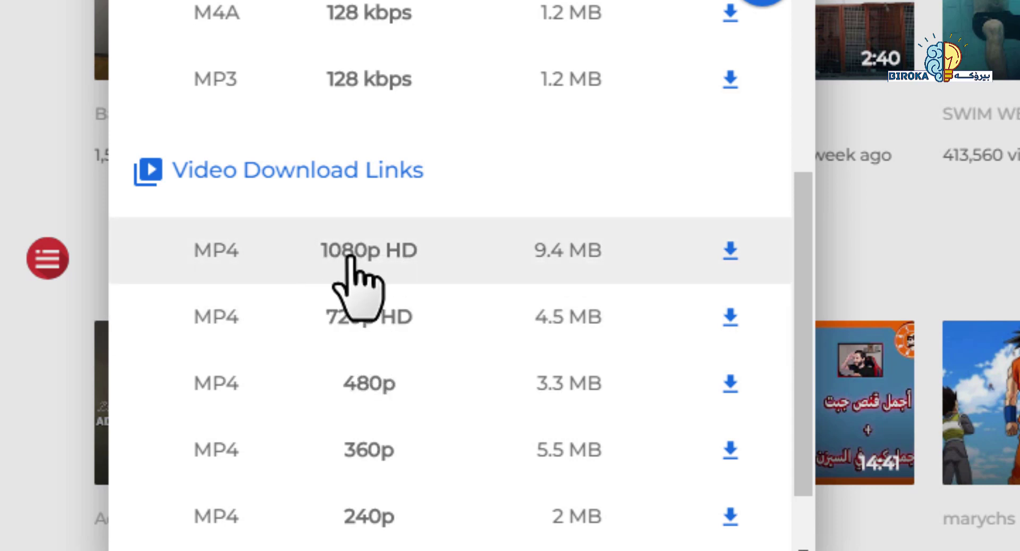
{"action": "left_click_drag", "start_coordinate": [794, 250], "coordinate": [799, 182]}
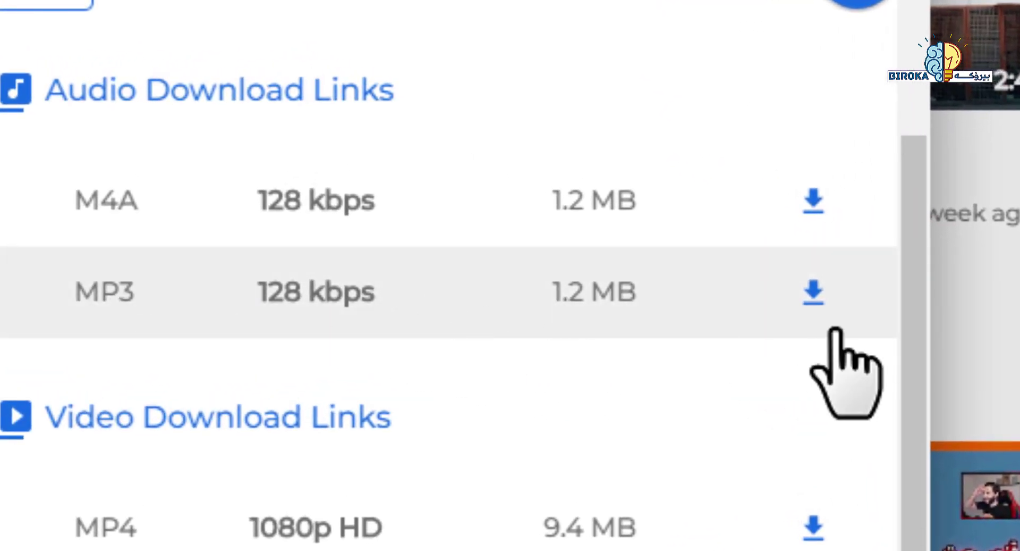
{"action": "left_click", "coordinate": [812, 290]}
{"action": "left_click", "coordinate": [664, 285]}
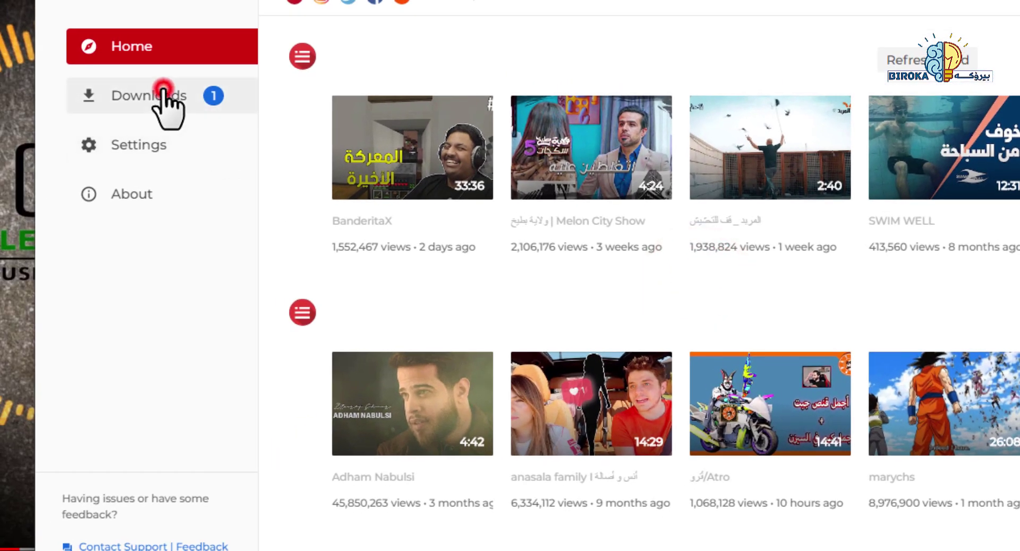
Step: Show the downloaded cooking music MP3 in File Explorer from Videoder's download list and copy the file
{"action": "left_click", "coordinate": [163, 92]}
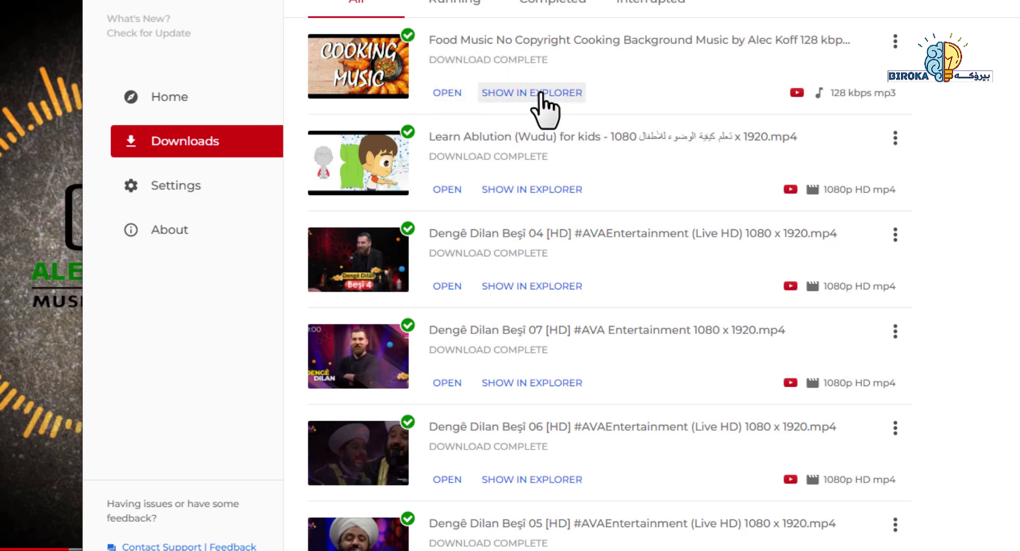
{"action": "left_click", "coordinate": [541, 93]}
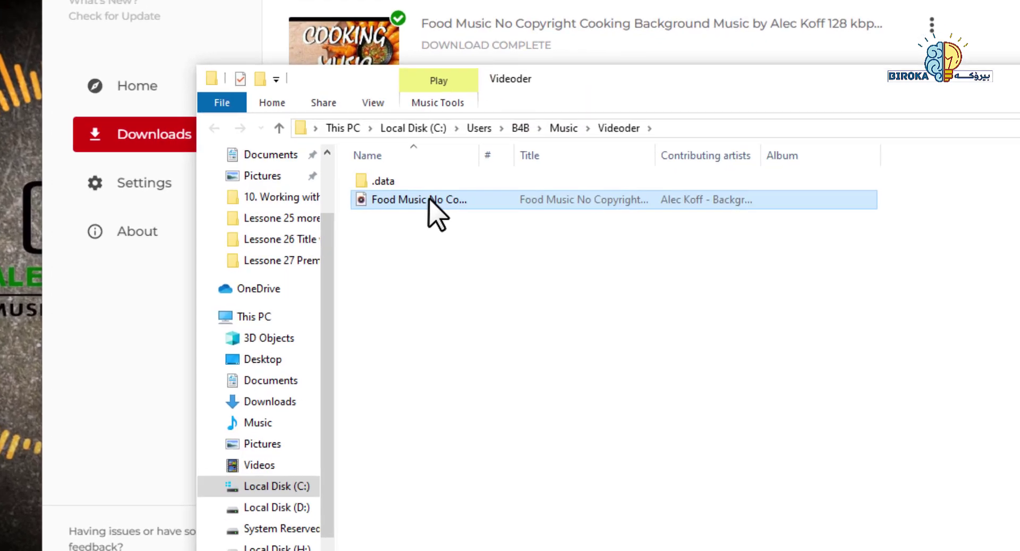
{"action": "right_click", "coordinate": [394, 192]}
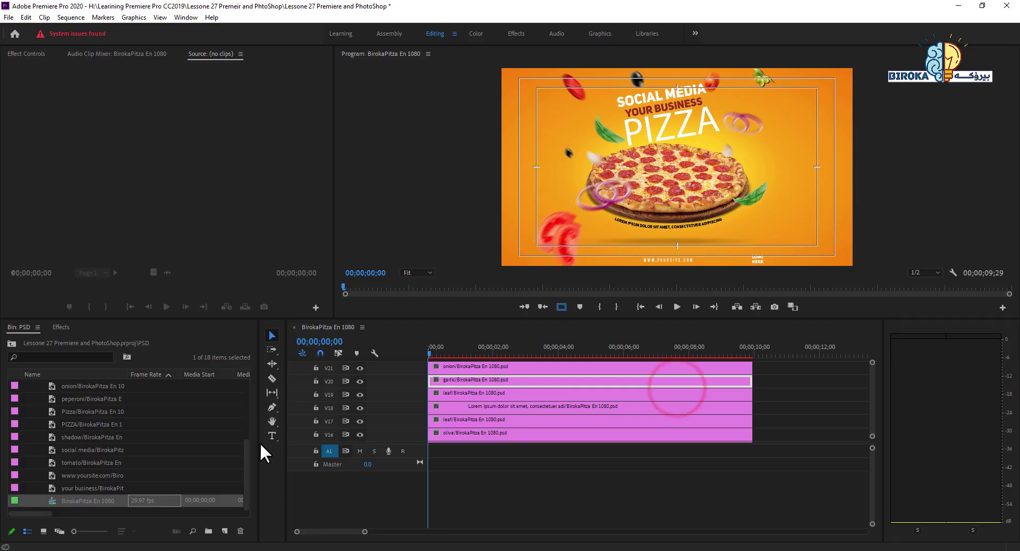
Step: Switch to Premiere Pro, return to the project's root level, and create a new bin named Music
{"action": "left_click", "coordinate": [245, 448]}
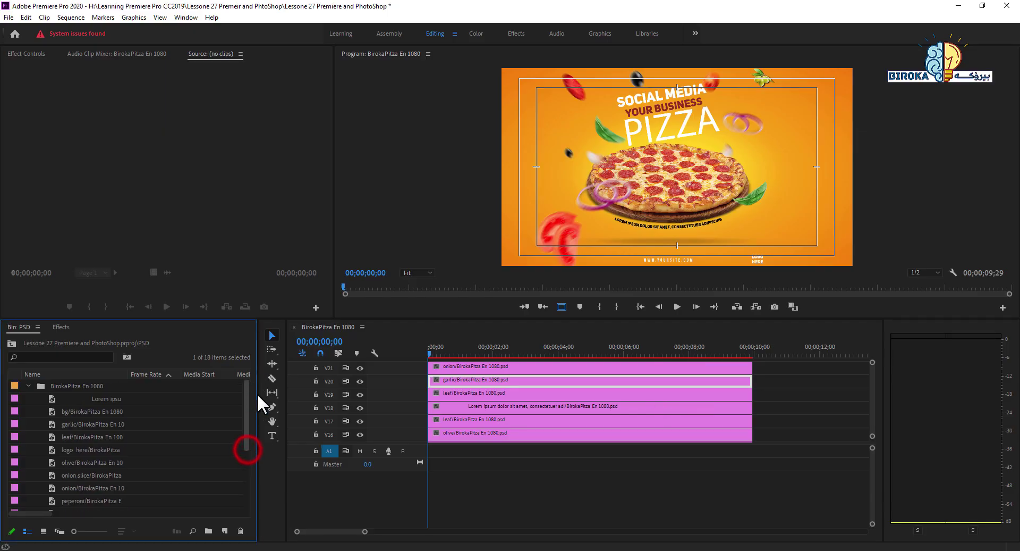
{"action": "left_click", "coordinate": [12, 342]}
{"action": "left_click", "coordinate": [28, 385]}
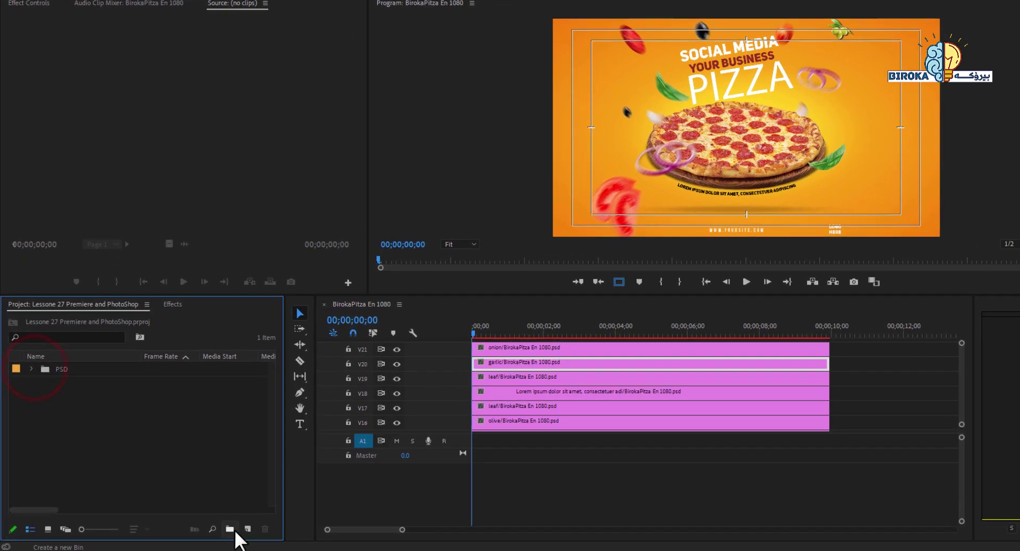
{"action": "left_click", "coordinate": [208, 531]}
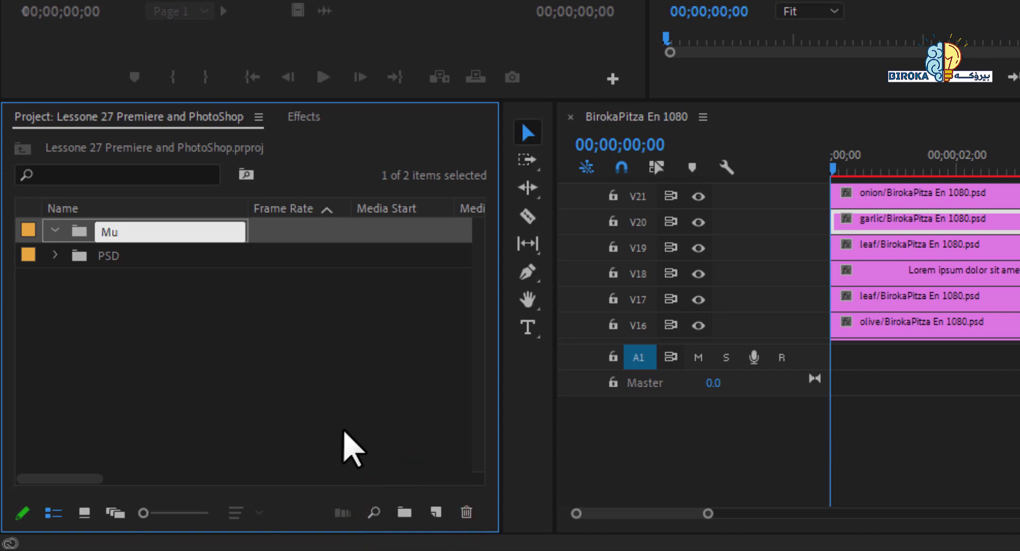
{"action": "type", "text": "Music"}
{"action": "left_click", "coordinate": [311, 382]}
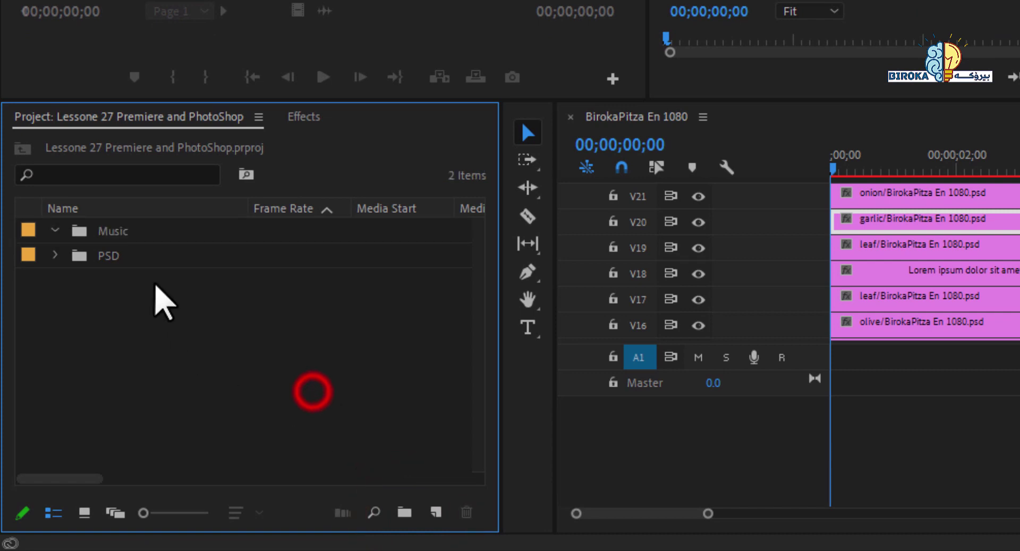
Step: Start an import inside the Music bin and create a folder named Music in the Lessone 27 project folder
{"action": "double_click", "coordinate": [111, 231]}
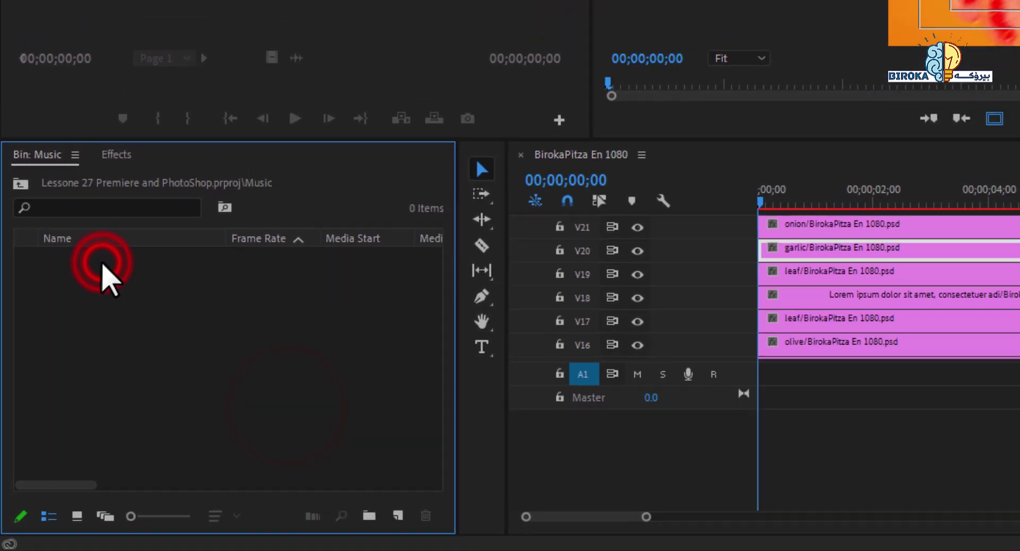
{"action": "double_click", "coordinate": [103, 264]}
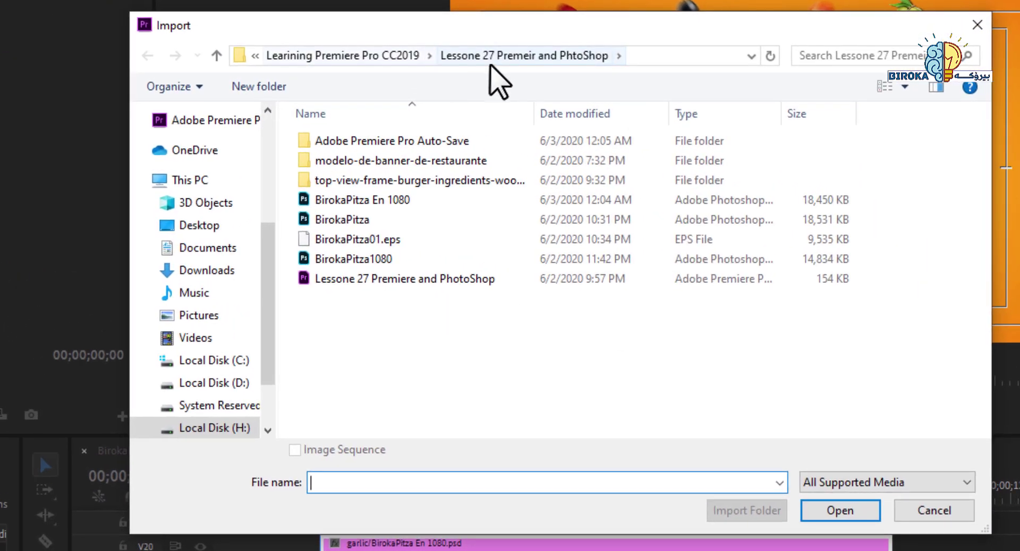
{"action": "right_click", "coordinate": [375, 334]}
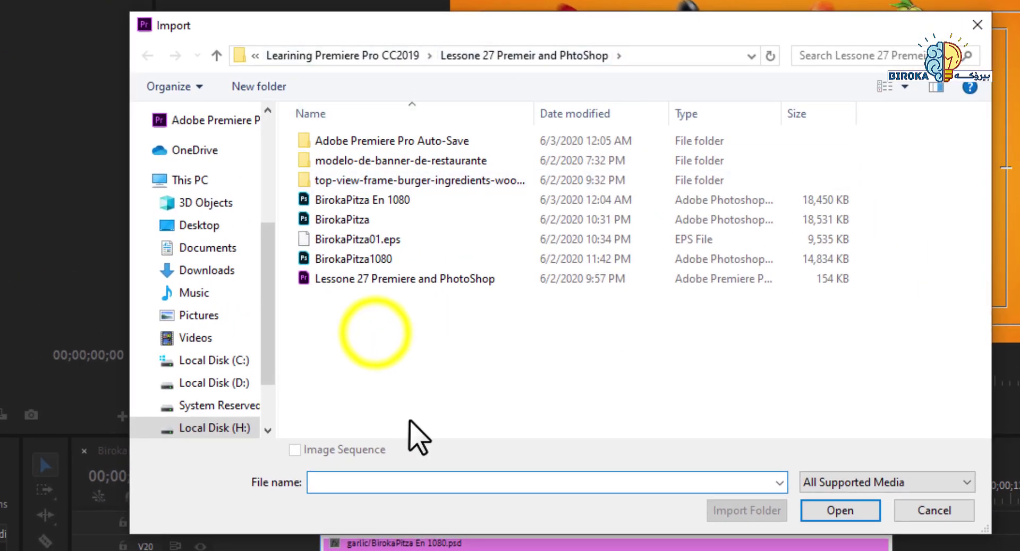
{"action": "left_click", "coordinate": [473, 530]}
{"action": "left_click", "coordinate": [617, 529]}
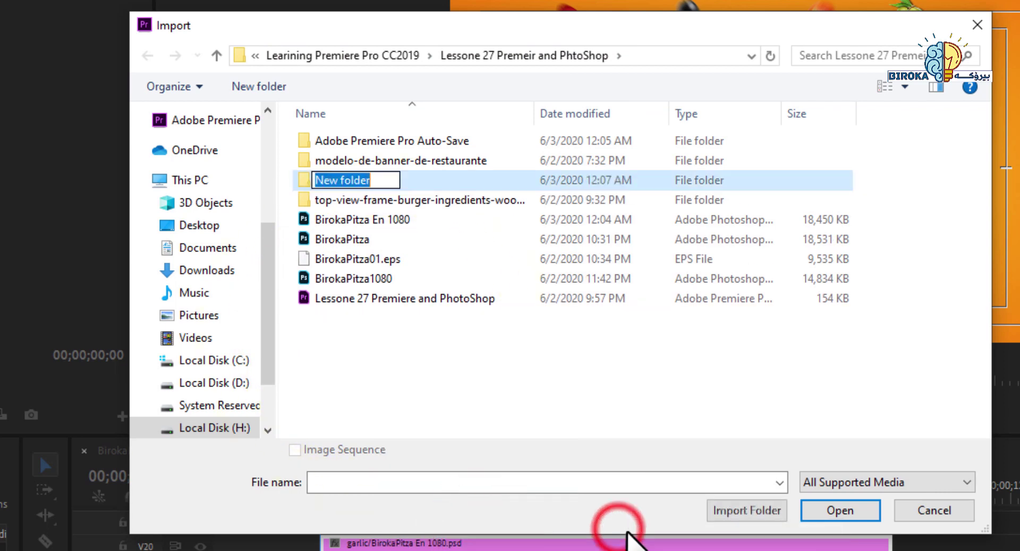
{"action": "type", "text": "Music"}
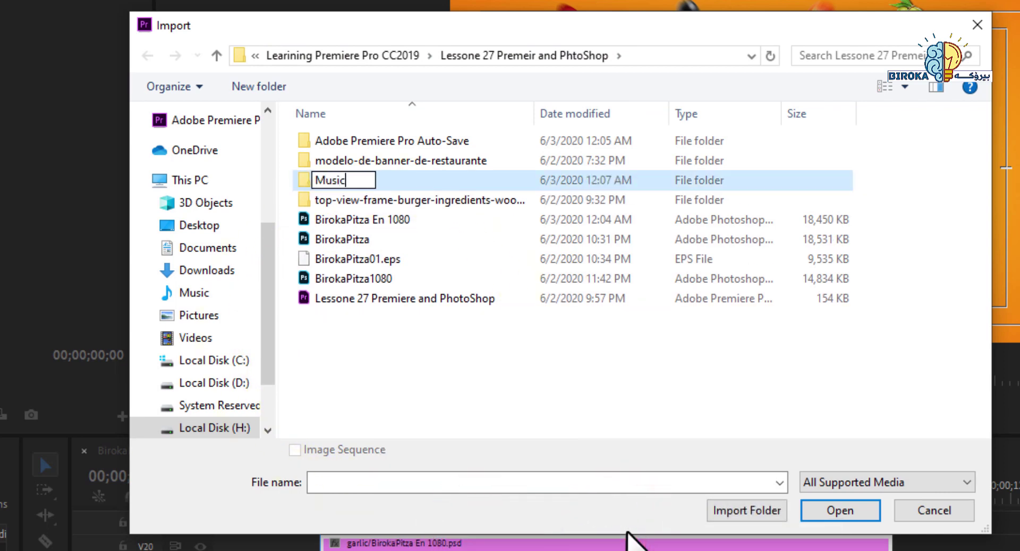
{"action": "left_click", "coordinate": [547, 408]}
Step: Paste the copied cooking music MP3 into the new Music folder and import it into the Music bin
{"action": "double_click", "coordinate": [330, 180]}
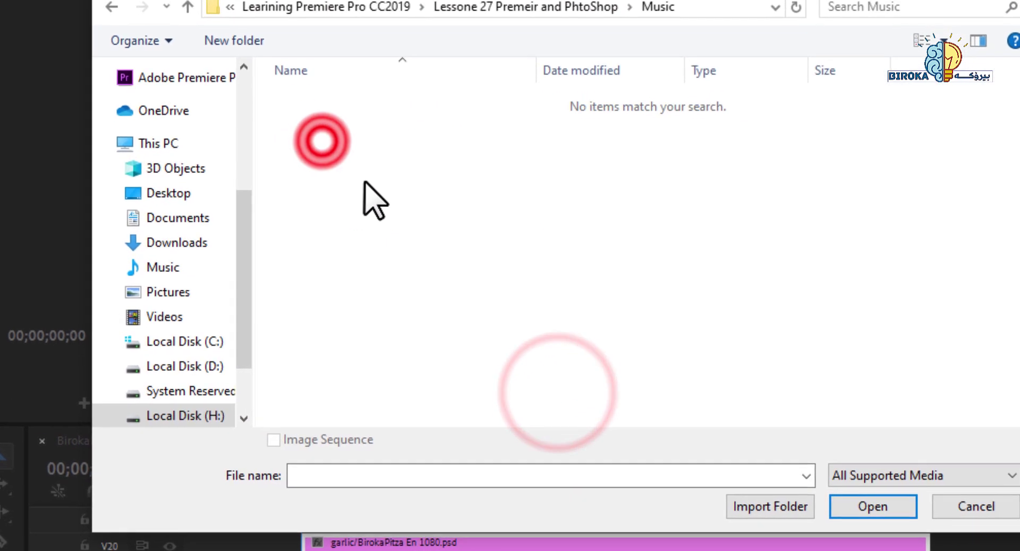
{"action": "right_click", "coordinate": [387, 182]}
{"action": "left_click", "coordinate": [462, 261]}
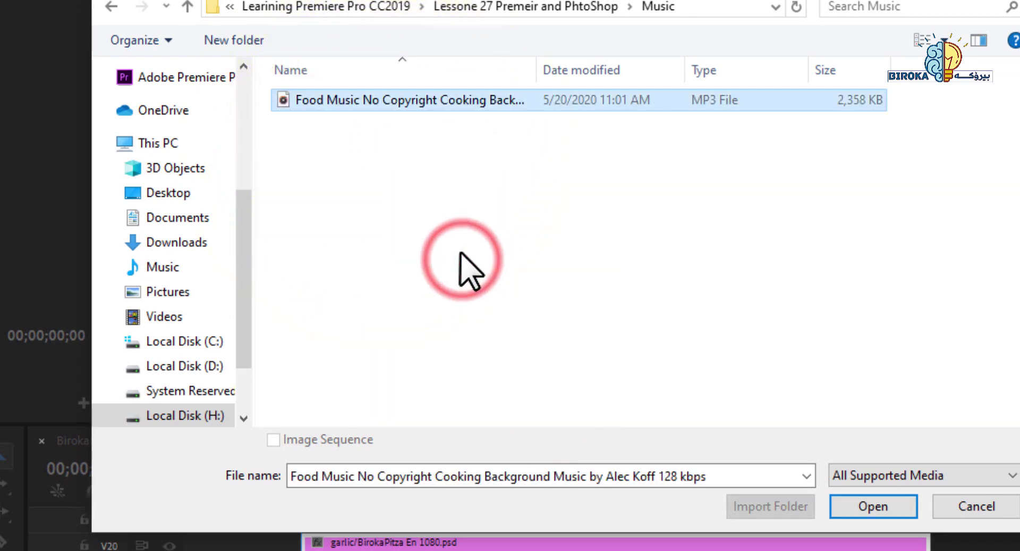
{"action": "left_click", "coordinate": [873, 506]}
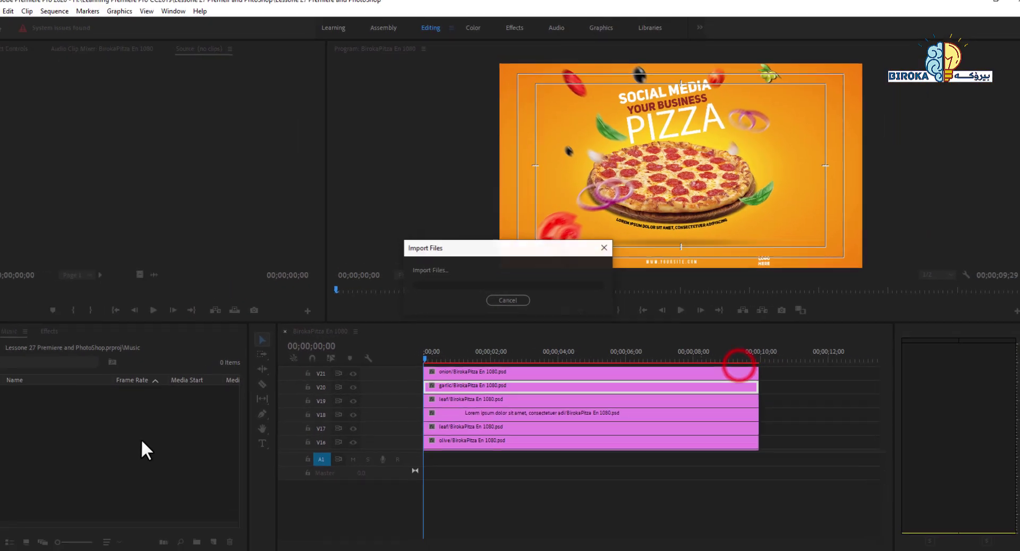
{"action": "left_click", "coordinate": [163, 442]}
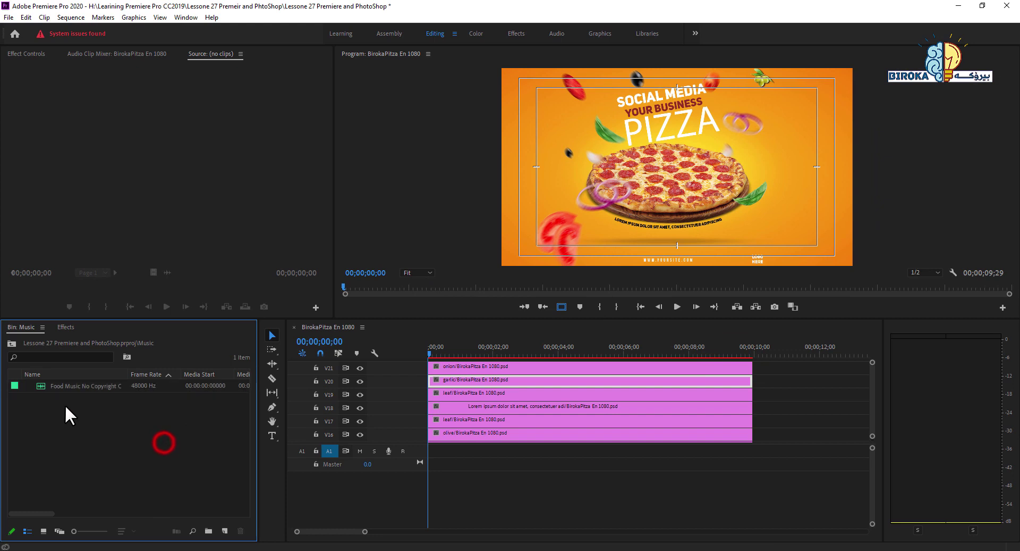
Step: Load the imported cooking music clip in the Source Monitor and widen the monitor
{"action": "left_click", "coordinate": [48, 385]}
{"action": "left_click_drag", "start_coordinate": [49, 385], "coordinate": [58, 425]}
{"action": "left_click", "coordinate": [47, 384]}
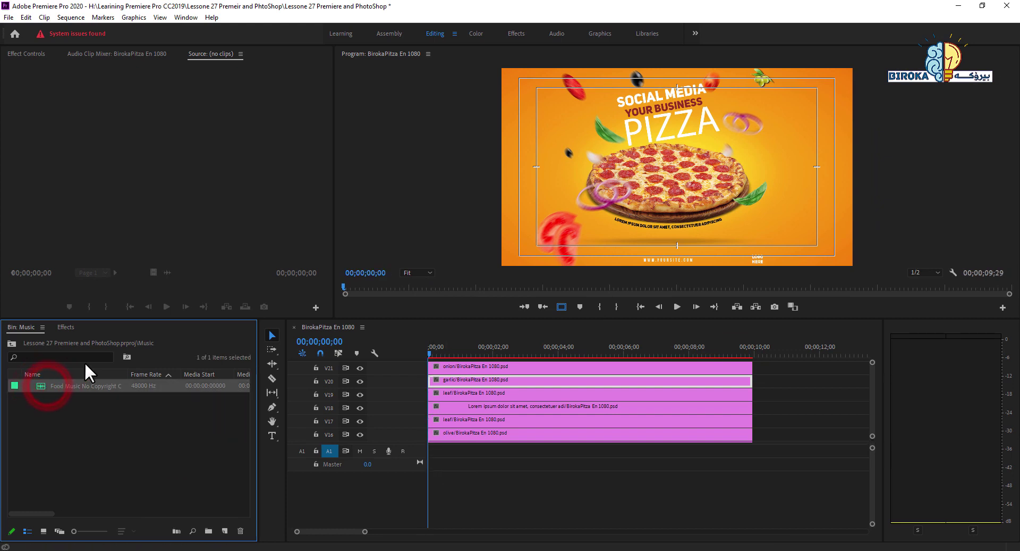
{"action": "double_click", "coordinate": [63, 385]}
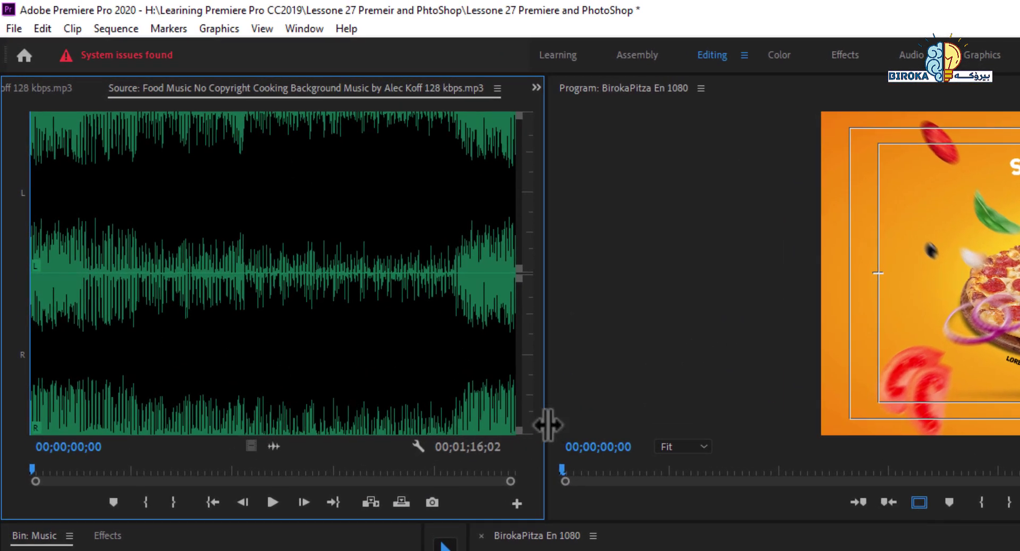
{"action": "left_click_drag", "start_coordinate": [548, 424], "coordinate": [829, 442]}
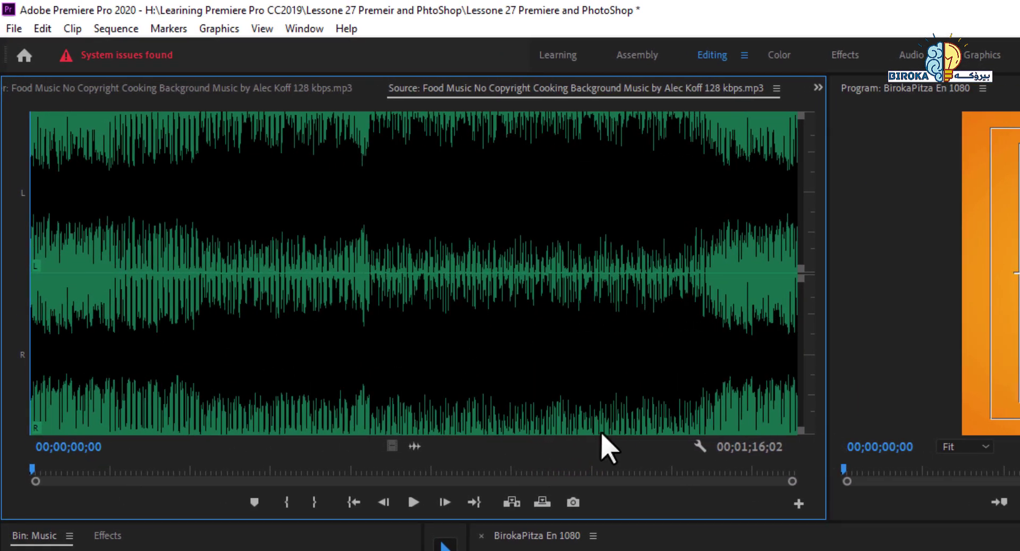
Step: Preview the opening seconds of the music in the Source Monitor and mark an In point at 00;00;07;17
{"action": "key", "text": "equal"}
{"action": "key", "text": "equal"}
{"action": "left_click", "coordinate": [85, 321]}
{"action": "key", "text": "space"}
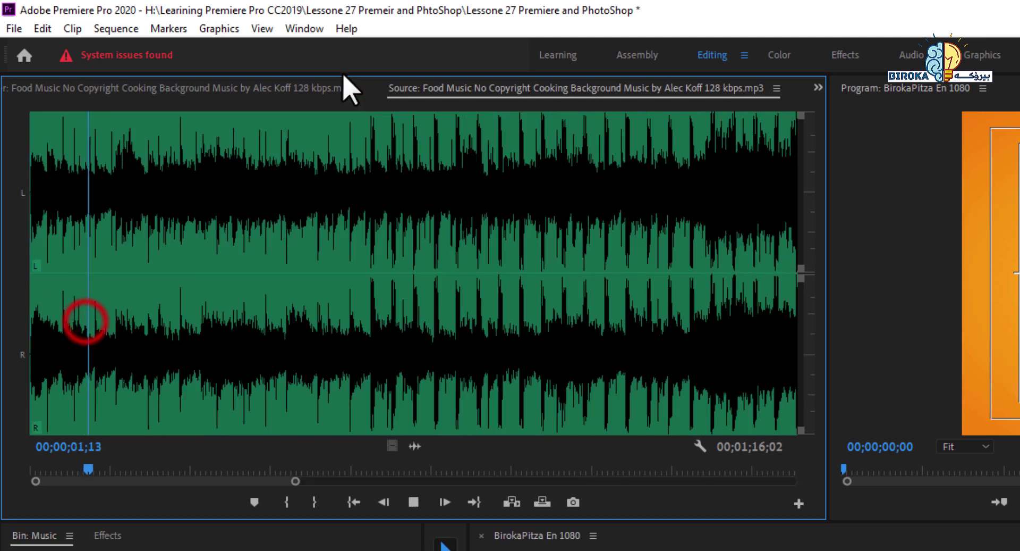
{"action": "left_click", "coordinate": [367, 155]}
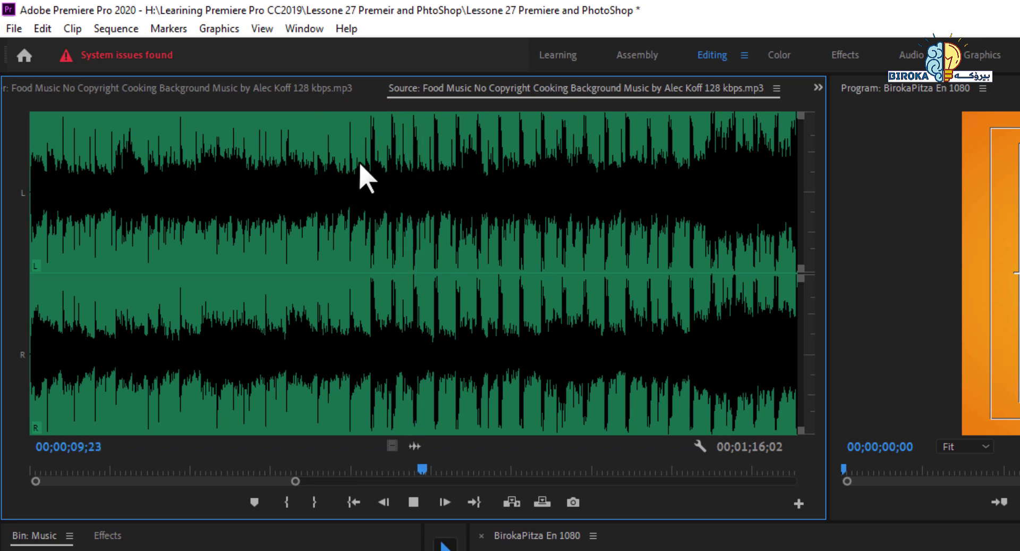
{"action": "left_click", "coordinate": [276, 155]}
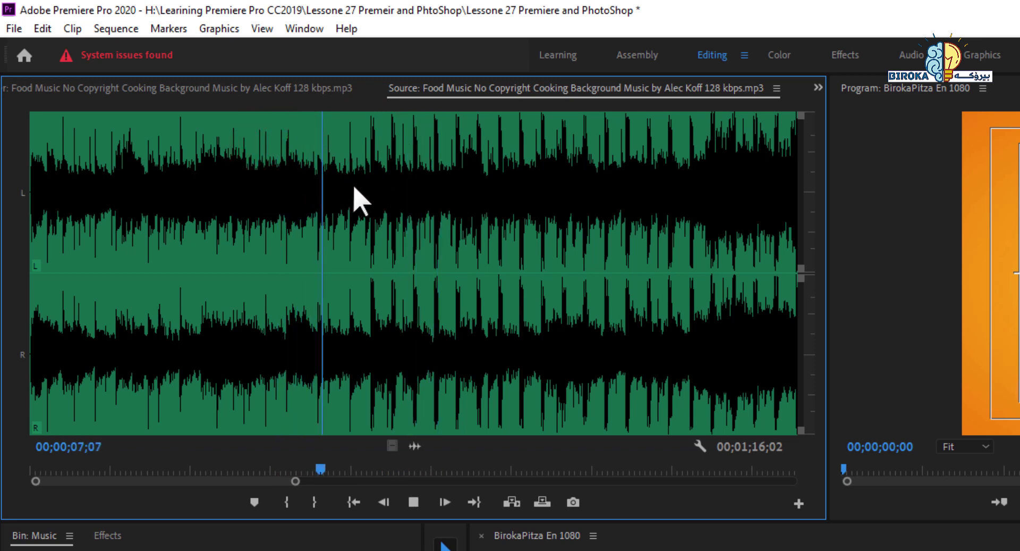
{"action": "left_click", "coordinate": [334, 164]}
{"action": "key", "text": "space"}
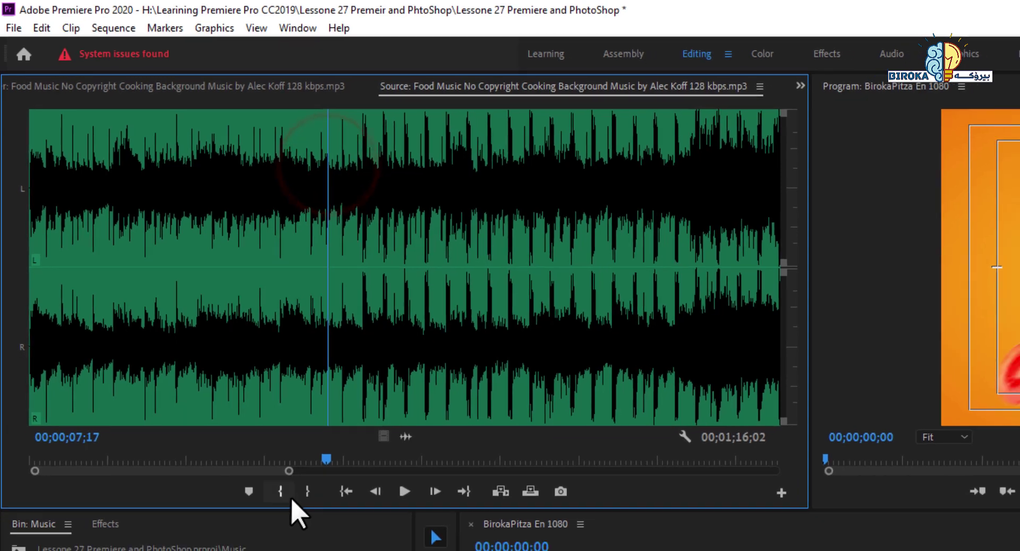
{"action": "left_click", "coordinate": [280, 490]}
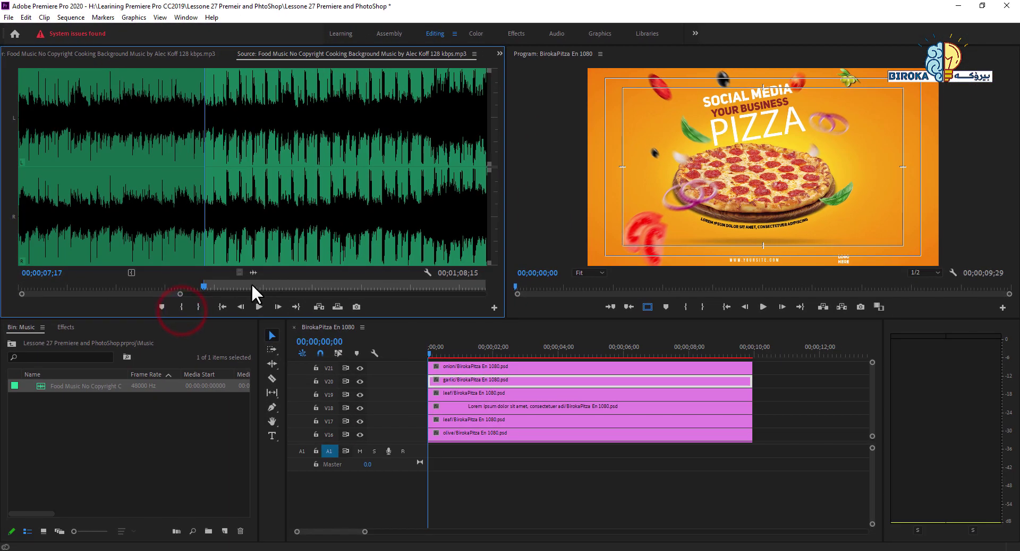
Step: Place the marked music on audio track A1 at the start of the BirokaPitza En 1080 sequence and play it back
{"action": "left_click_drag", "start_coordinate": [249, 272], "coordinate": [406, 487]}
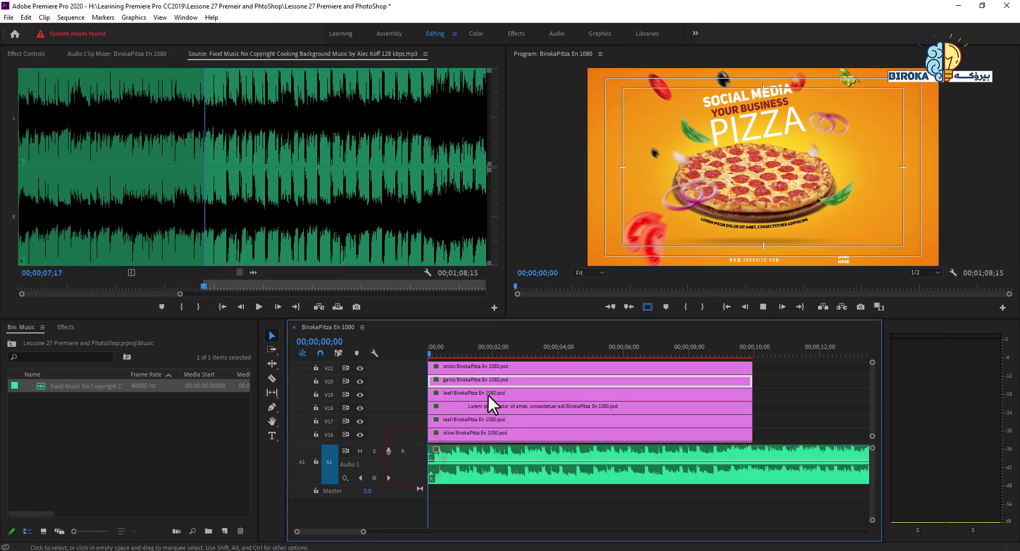
{"action": "key", "text": "space"}
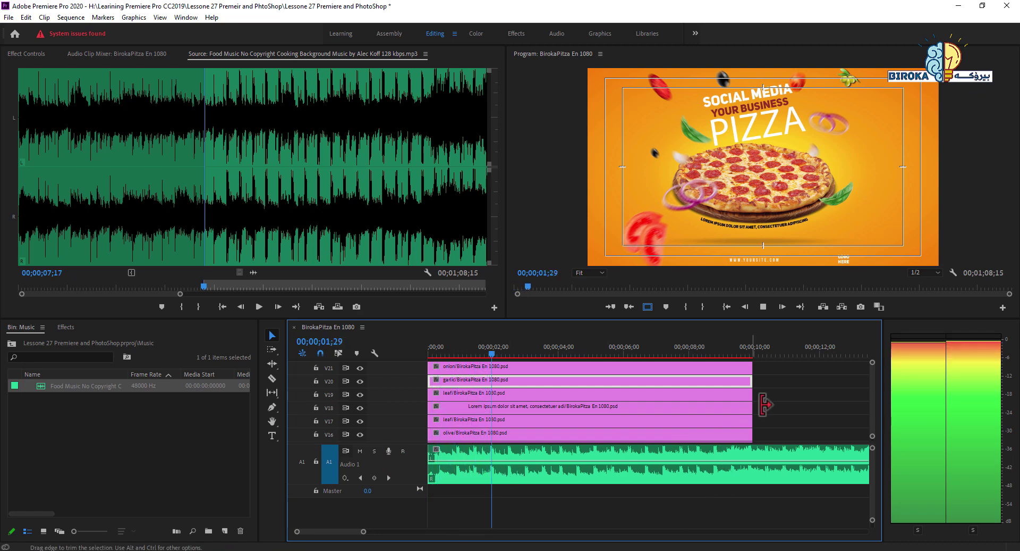
{"action": "key", "text": "space"}
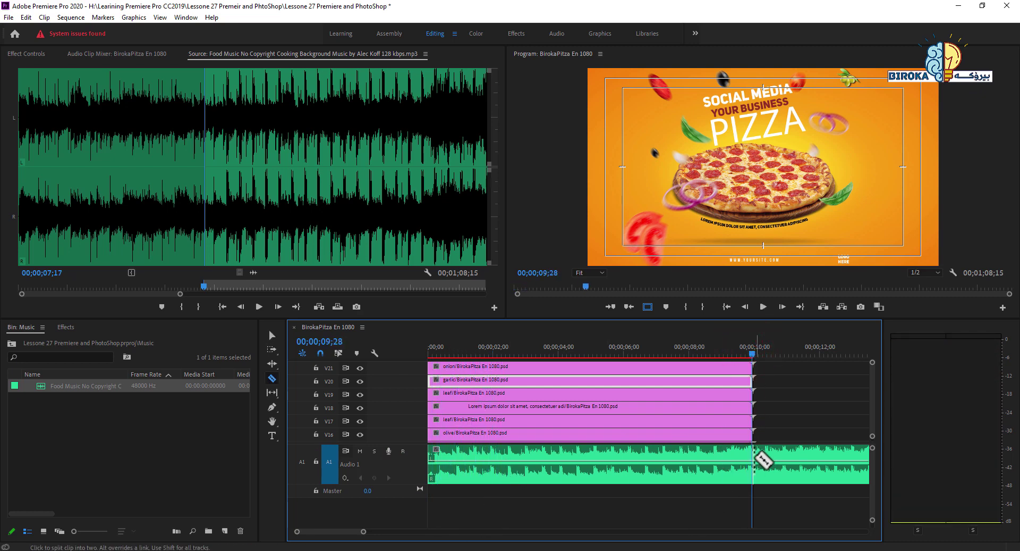
Step: Delete the leftover part of the cooking music after the cut at the end of the video clips
{"action": "key", "text": "v"}
{"action": "left_click", "coordinate": [782, 451]}
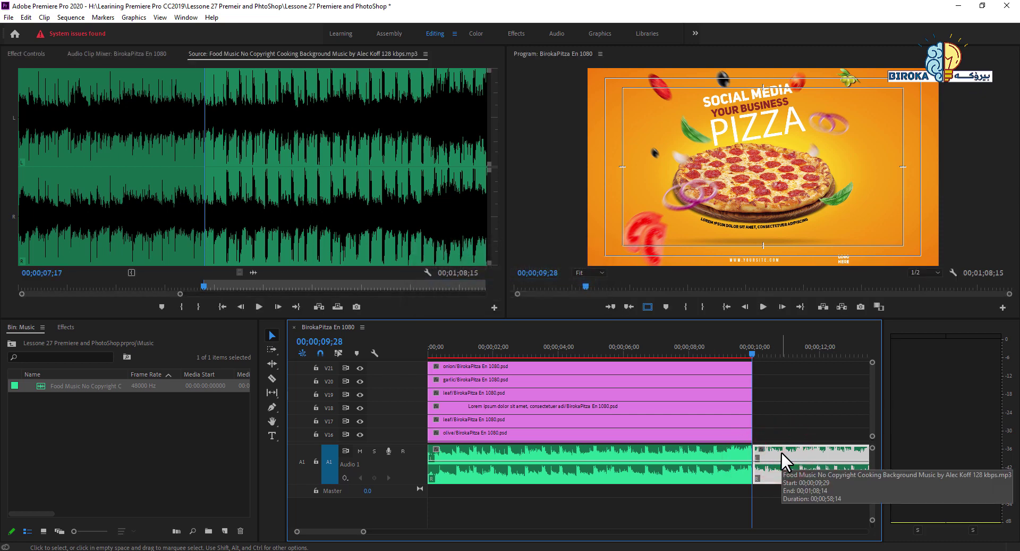
{"action": "key", "text": "Delete"}
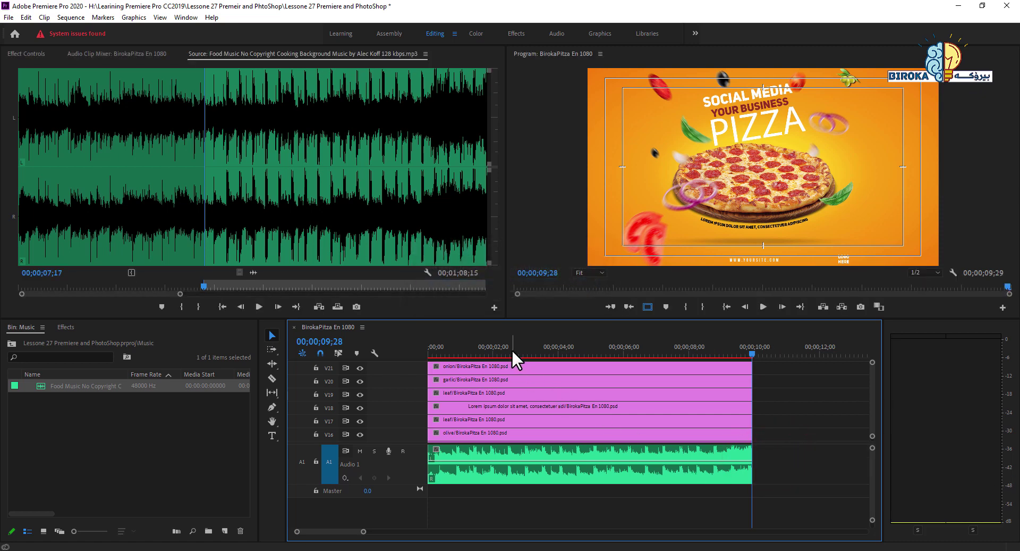
Step: Maximize the timeline and expand all its tracks, scaled so the whole sequence fits closely
{"action": "left_click_drag", "start_coordinate": [512, 349], "coordinate": [485, 349]}
{"action": "key", "text": "grave"}
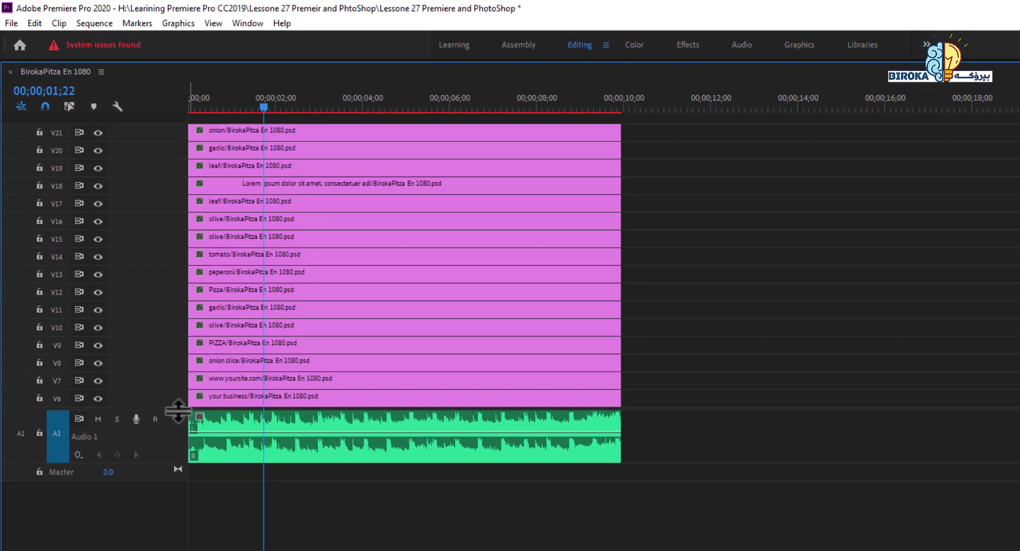
{"action": "left_click_drag", "start_coordinate": [177, 413], "coordinate": [176, 420]}
{"action": "left_click", "coordinate": [116, 105]}
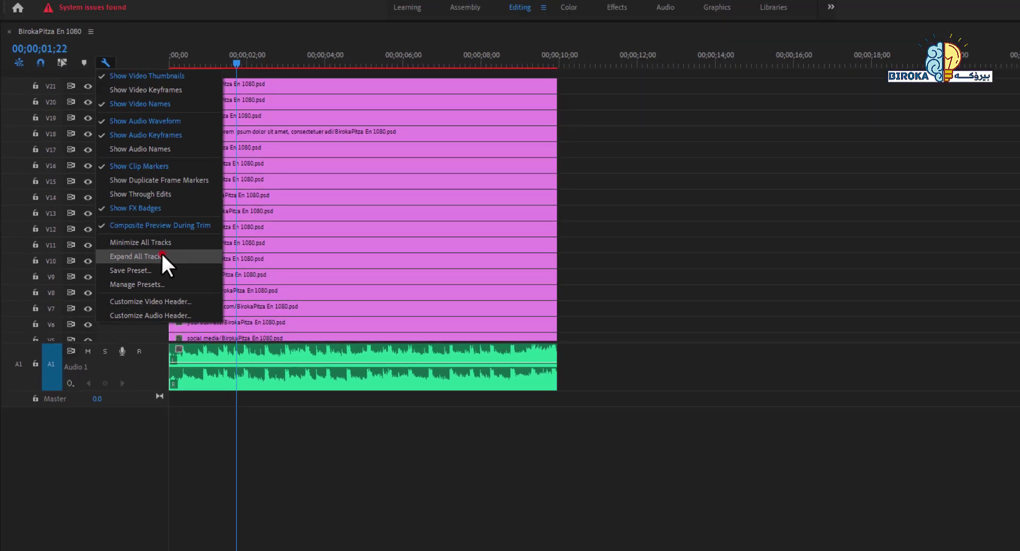
{"action": "left_click", "coordinate": [320, 374]}
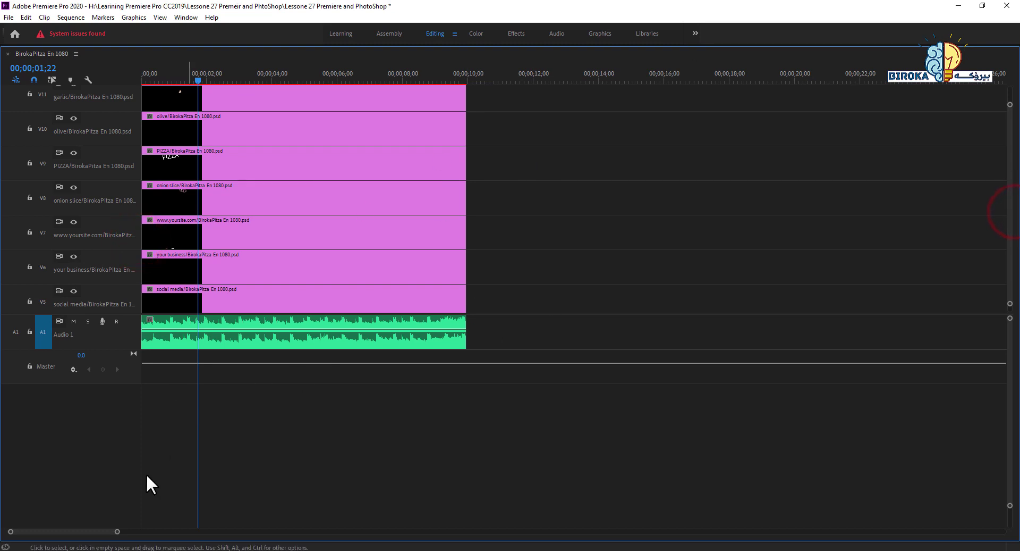
{"action": "left_click_drag", "start_coordinate": [117, 532], "coordinate": [112, 534]}
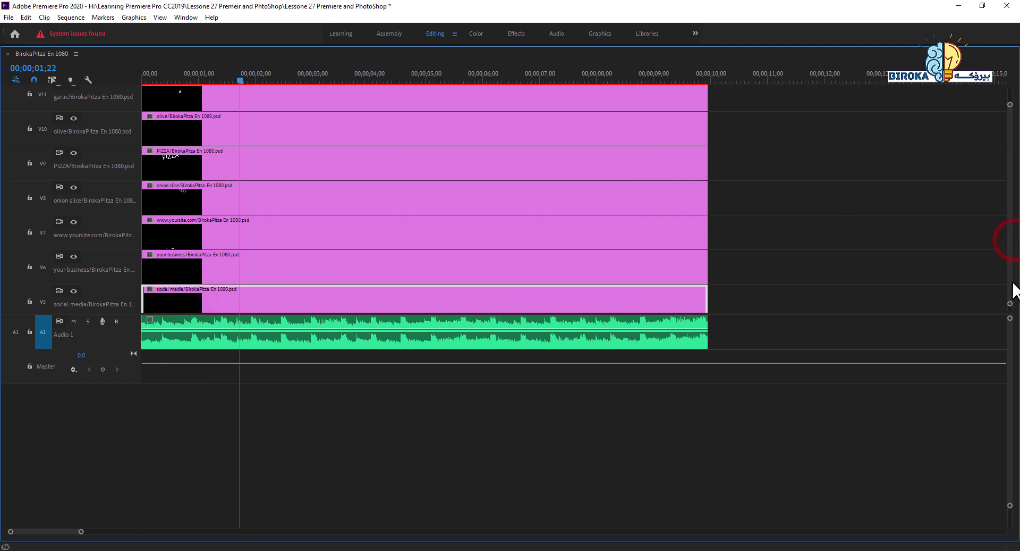
Step: Trim the starts of the logo here clip on V2 to about 0.6 s and the tomato clip on V3 to about 1.2 s
{"action": "left_click_drag", "start_coordinate": [1013, 298], "coordinate": [1010, 329]}
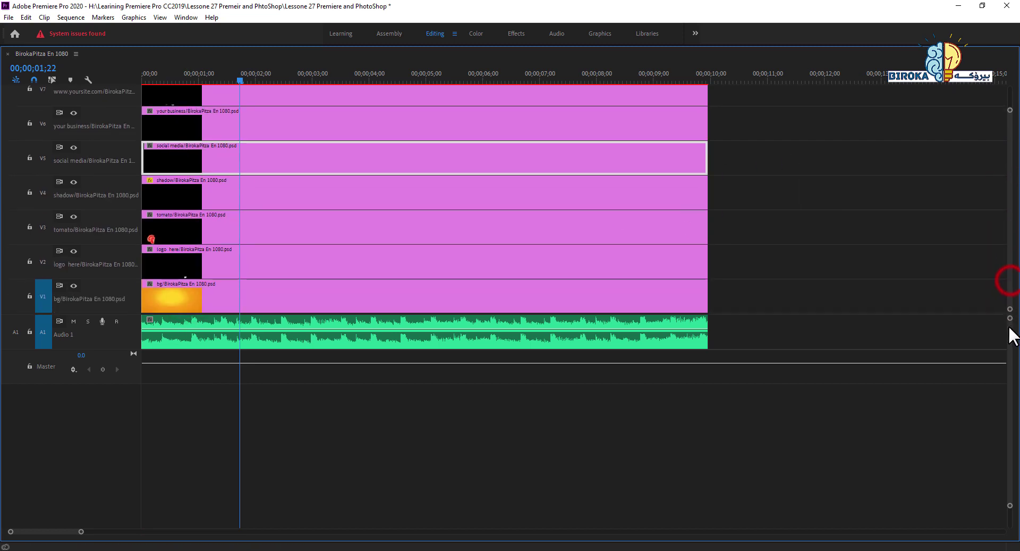
{"action": "left_click", "coordinate": [197, 294]}
{"action": "left_click", "coordinate": [158, 254]}
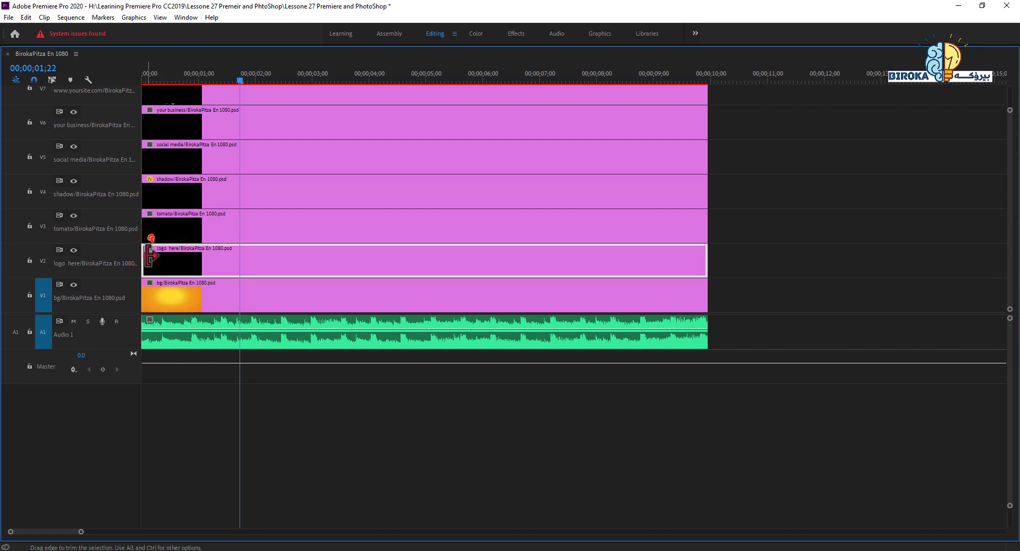
{"action": "left_click_drag", "start_coordinate": [150, 256], "coordinate": [221, 261]}
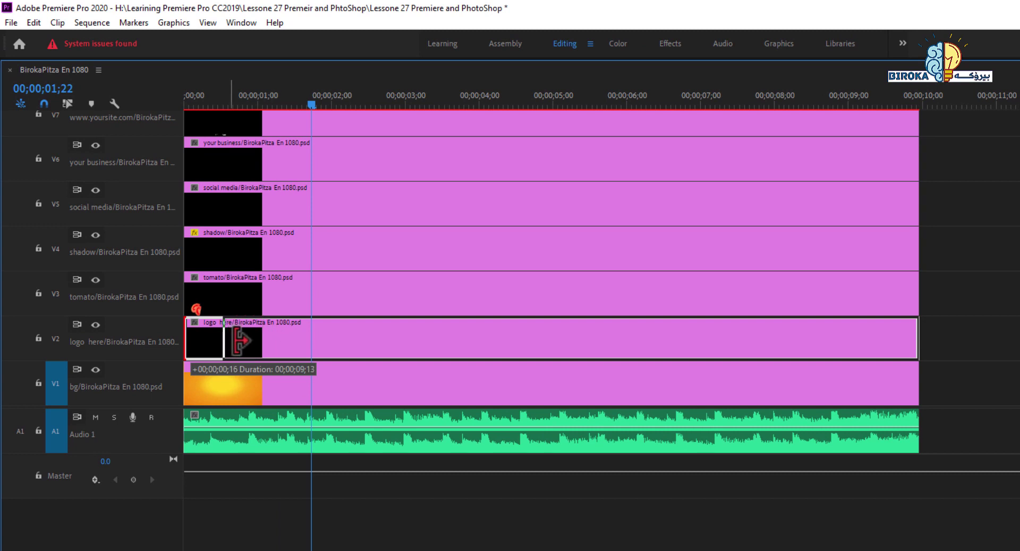
{"action": "left_click_drag", "start_coordinate": [236, 341], "coordinate": [243, 335]}
{"action": "left_click", "coordinate": [215, 303]}
{"action": "left_click_drag", "start_coordinate": [195, 294], "coordinate": [285, 304]}
Step: Trim the starts of the shadow clip on V4 to about 1.9 s and the social media clip on V5 to about 2.5 s
{"action": "left_click", "coordinate": [214, 374]}
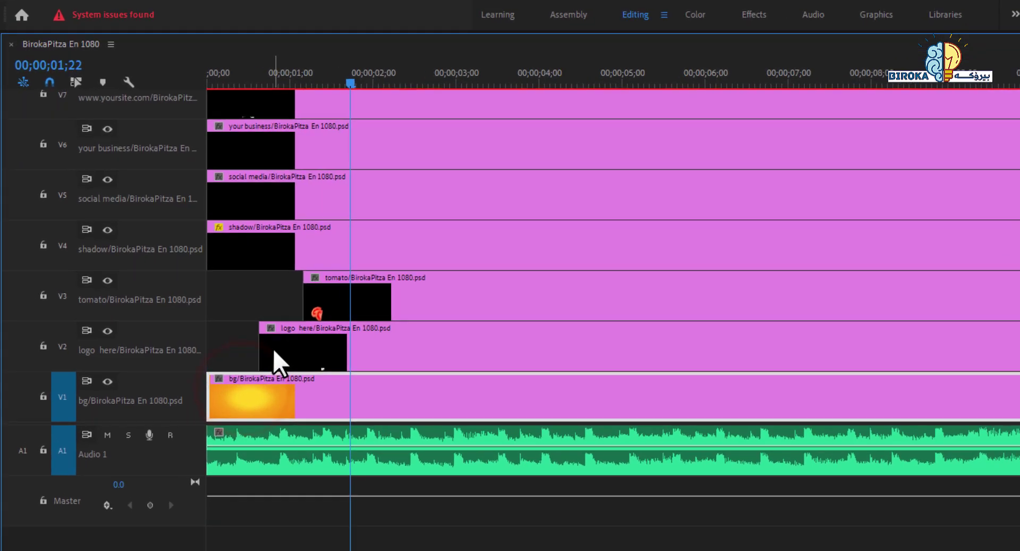
{"action": "left_click", "coordinate": [275, 345]}
{"action": "left_click", "coordinate": [317, 295]}
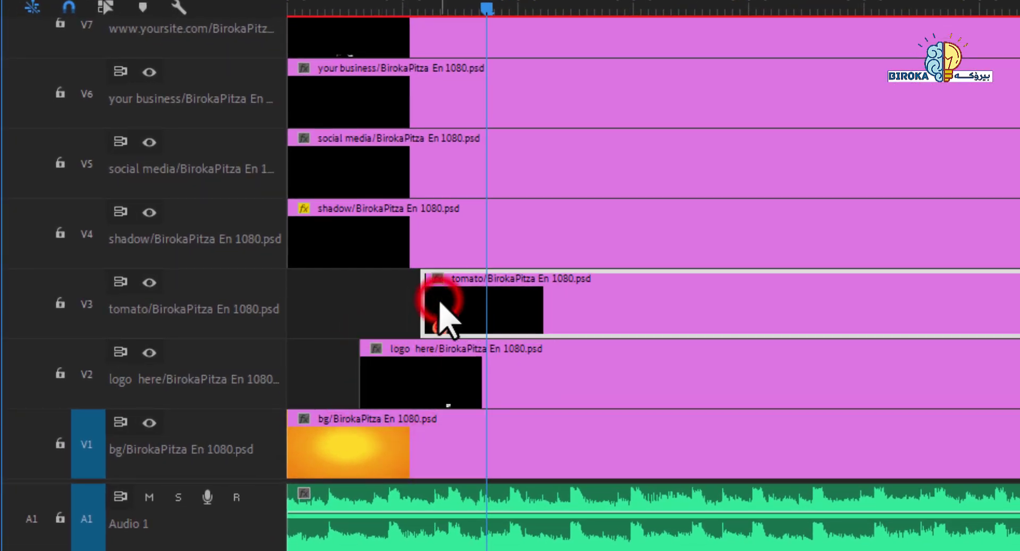
{"action": "left_click", "coordinate": [408, 234]}
{"action": "left_click_drag", "start_coordinate": [293, 230], "coordinate": [542, 246]}
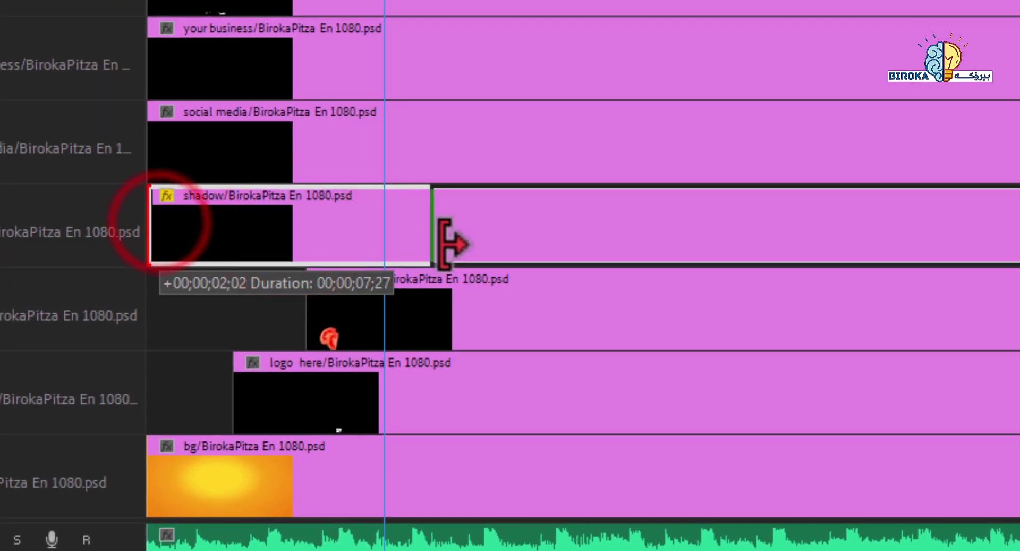
{"action": "left_click_drag", "start_coordinate": [449, 244], "coordinate": [426, 246]}
{"action": "left_click", "coordinate": [189, 149]}
{"action": "left_click_drag", "start_coordinate": [148, 152], "coordinate": [388, 156]}
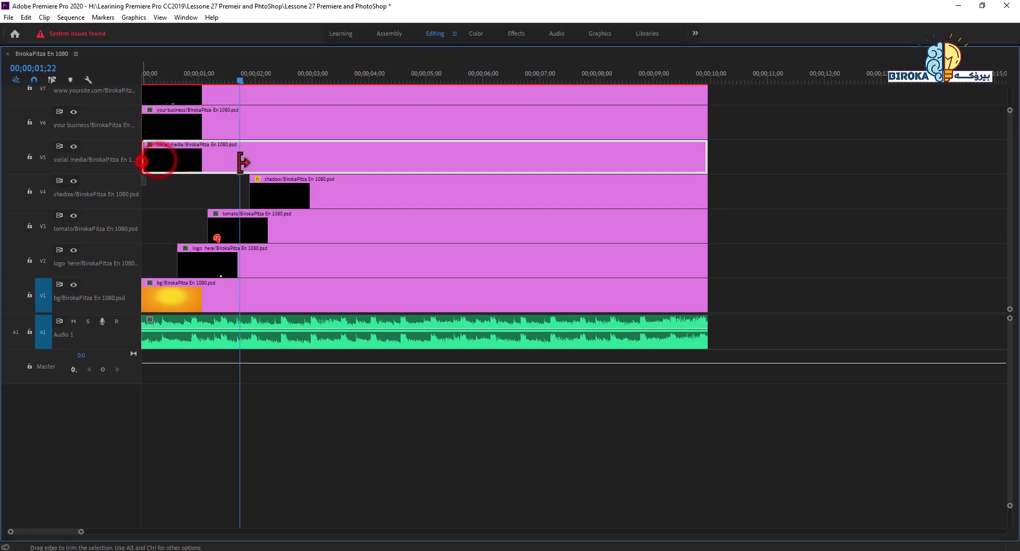
{"action": "left_click_drag", "start_coordinate": [242, 162], "coordinate": [286, 167]}
{"action": "left_click", "coordinate": [172, 122]}
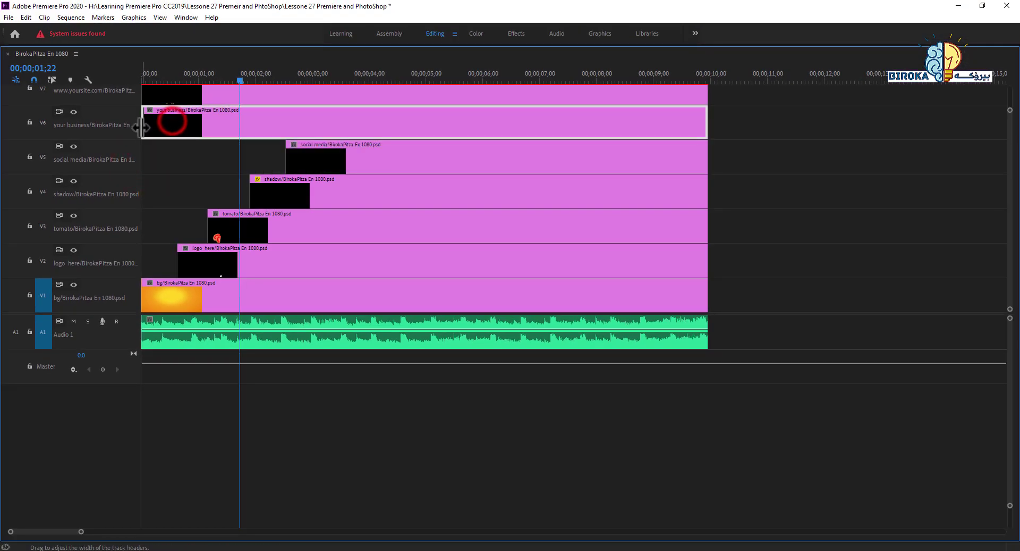
{"action": "left_click_drag", "start_coordinate": [306, 126], "coordinate": [310, 126]}
{"action": "left_click_drag", "start_coordinate": [1011, 212], "coordinate": [1014, 189]}
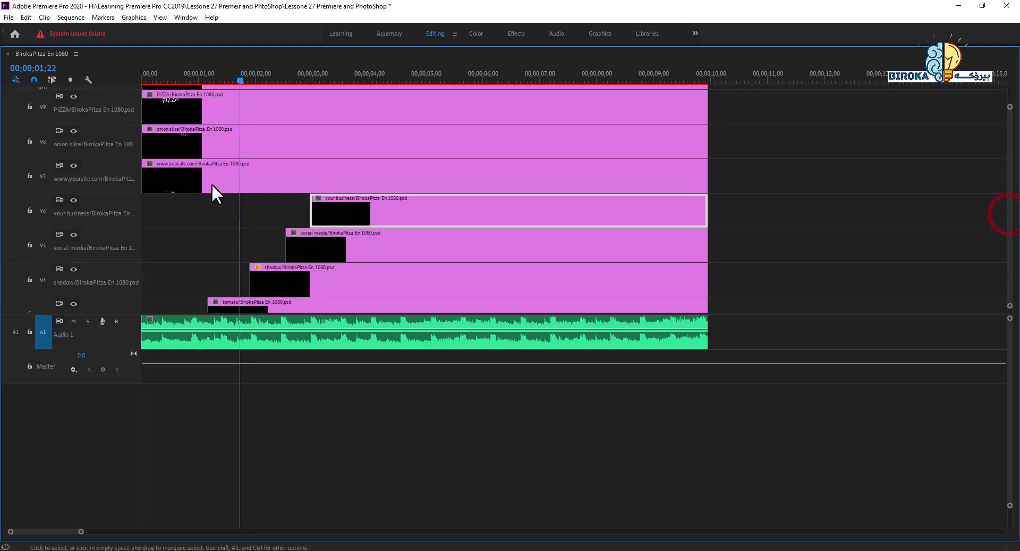
{"action": "left_click", "coordinate": [178, 183]}
{"action": "left_click_drag", "start_coordinate": [145, 180], "coordinate": [328, 179]}
Step: Trim the starts of the onion slice clip on V8 to about 3.9 s and the PIZZA clip on V9 to about 4.4 s
{"action": "left_click", "coordinate": [195, 149]}
{"action": "left_click_drag", "start_coordinate": [143, 144], "coordinate": [362, 144]}
{"action": "left_click", "coordinate": [307, 245]}
{"action": "left_click", "coordinate": [328, 212]}
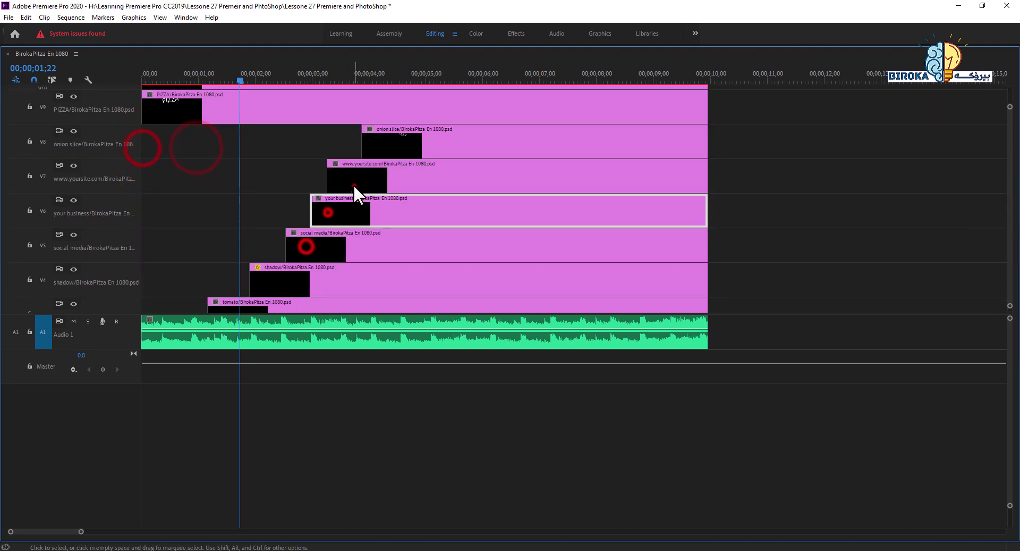
{"action": "left_click", "coordinate": [353, 183]}
{"action": "left_click", "coordinate": [252, 117]}
{"action": "left_click_drag", "start_coordinate": [143, 106], "coordinate": [392, 113]}
Step: Trim the starts of the olive clip on V10 to about 4.9 s and the garlic clip on V11 to about 5.4 s
{"action": "left_click_drag", "start_coordinate": [1012, 210], "coordinate": [1014, 193]}
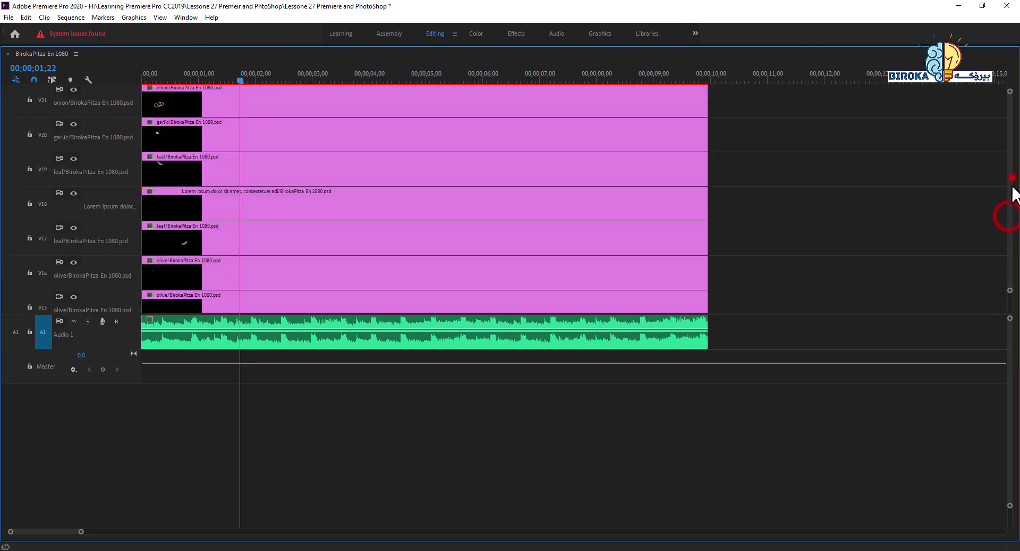
{"action": "left_click", "coordinate": [162, 219]}
{"action": "left_click_drag", "start_coordinate": [144, 213], "coordinate": [419, 213]}
{"action": "left_click", "coordinate": [164, 167]}
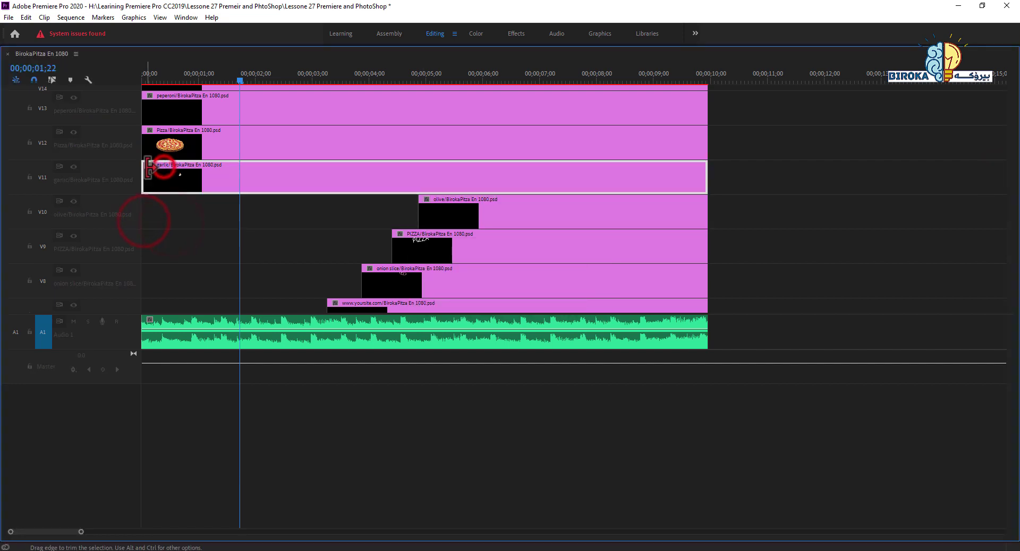
{"action": "left_click_drag", "start_coordinate": [143, 175], "coordinate": [666, 232]}
Step: Trim the starts of the Pizza clip on V12 to about 6 s and the peperoni clip on V13 to about 6.9 s
{"action": "left_click_drag", "start_coordinate": [1011, 266], "coordinate": [1008, 246]}
{"action": "left_click", "coordinate": [162, 260]}
{"action": "left_click_drag", "start_coordinate": [144, 261], "coordinate": [485, 260]}
{"action": "left_click", "coordinate": [162, 225]}
{"action": "left_click_drag", "start_coordinate": [145, 224], "coordinate": [532, 228]}
Step: Trim the starts of the tomato clip on V14 and the olive clips on V15 and V16 to about 7.5, 8 and 8.5 s
{"action": "left_click", "coordinate": [160, 197]}
{"action": "left_click_drag", "start_coordinate": [144, 194], "coordinate": [568, 194]}
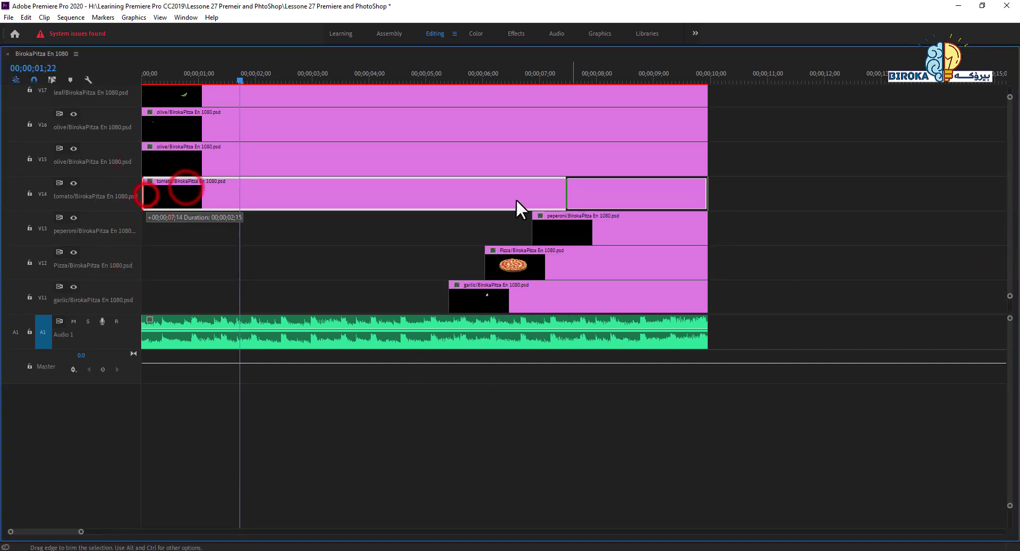
{"action": "left_click", "coordinate": [168, 163]}
{"action": "left_click_drag", "start_coordinate": [143, 167], "coordinate": [597, 166]}
{"action": "left_click", "coordinate": [205, 119]}
{"action": "left_click_drag", "start_coordinate": [143, 125], "coordinate": [627, 125]}
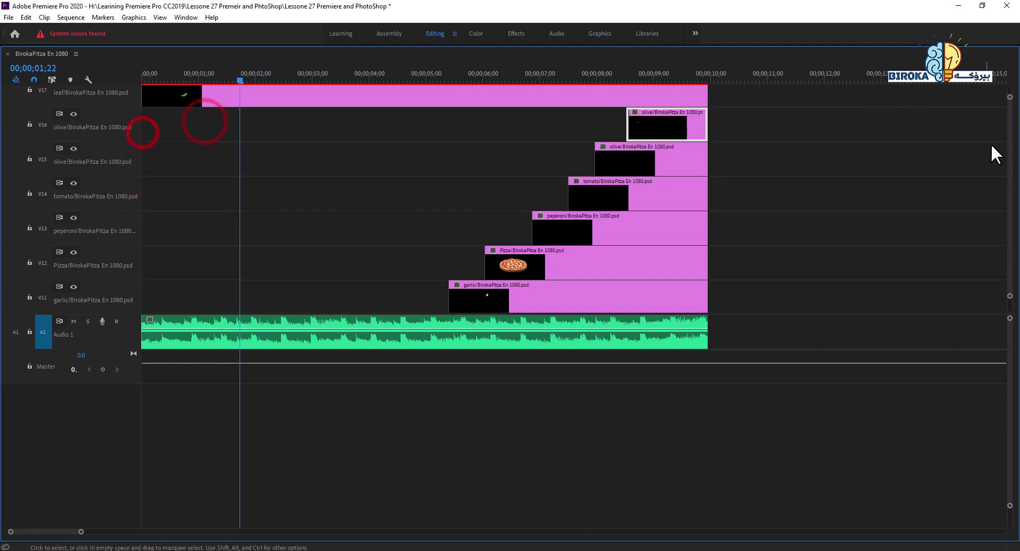
Step: Trim the starts of the leaf, Lorem ipsum and leaf clips on V17, V18 and V19 to about 8.7, 9 and 9.5 s
{"action": "left_click_drag", "start_coordinate": [1010, 161], "coordinate": [1013, 154]}
{"action": "left_click", "coordinate": [160, 285]}
{"action": "left_click_drag", "start_coordinate": [143, 285], "coordinate": [653, 259]}
{"action": "left_click", "coordinate": [160, 202]}
{"action": "left_click_drag", "start_coordinate": [144, 213], "coordinate": [679, 223]}
Step: Trim the starts of the garlic clip on V20 and the onion clip on V21 to about 9.8 s
{"action": "left_click", "coordinate": [211, 184]}
{"action": "left_click_drag", "start_coordinate": [151, 177], "coordinate": [696, 178]}
{"action": "left_click", "coordinate": [471, 139]}
{"action": "left_click_drag", "start_coordinate": [144, 142], "coordinate": [700, 159]}
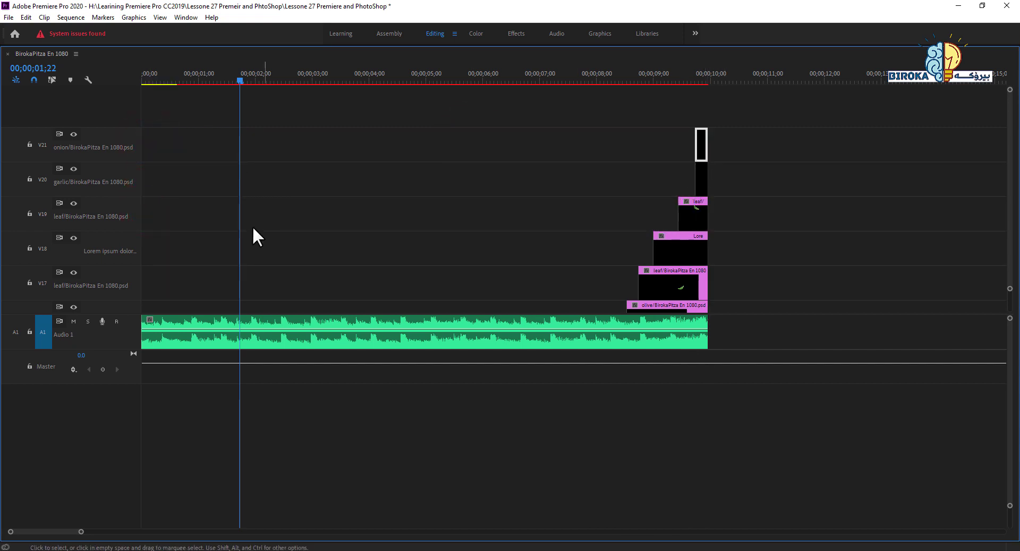
Step: Minimize all tracks, extend every video clip's end to 00;00;11;05, and trim the V21 onion clip's start to about 10.1 s
{"action": "left_click", "coordinate": [88, 79]}
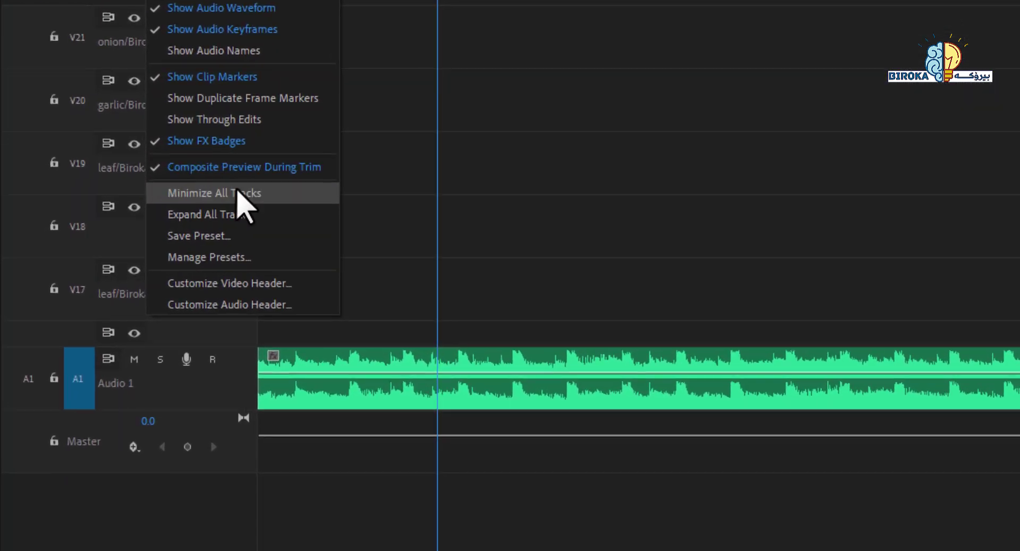
{"action": "left_click", "coordinate": [130, 227]}
{"action": "left_click_drag", "start_coordinate": [737, 191], "coordinate": [699, 301]}
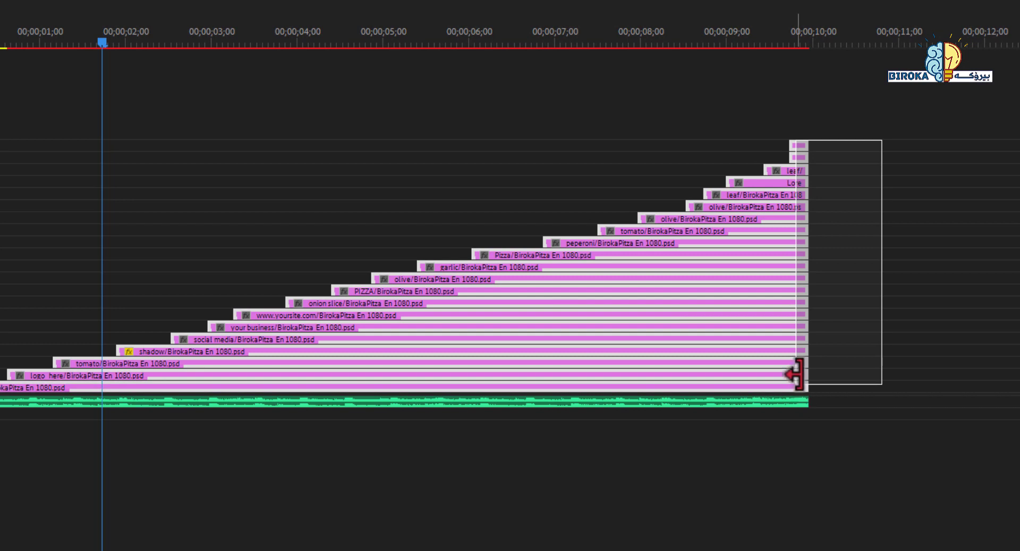
{"action": "left_click_drag", "start_coordinate": [805, 371], "coordinate": [906, 367]}
{"action": "left_click", "coordinate": [823, 111]}
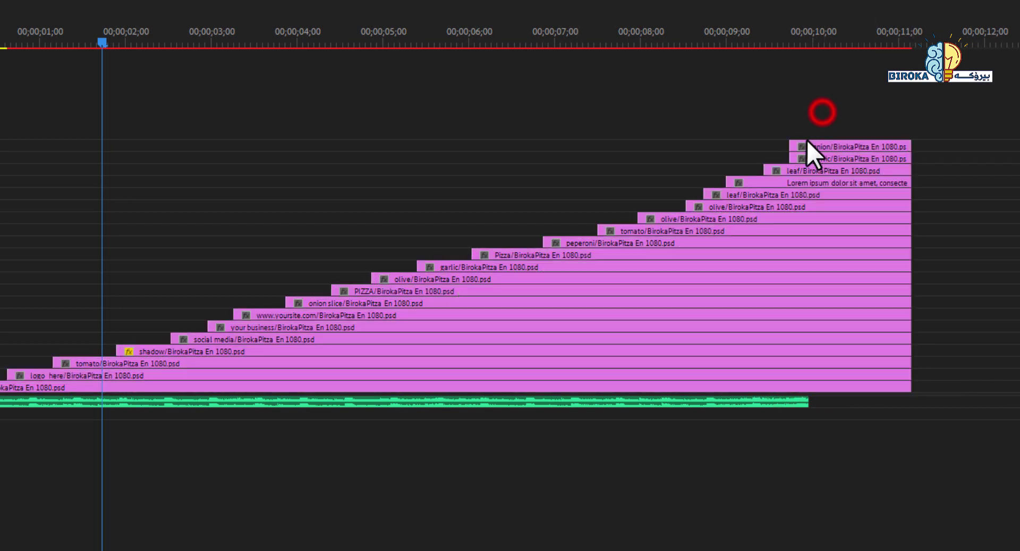
{"action": "left_click_drag", "start_coordinate": [796, 139], "coordinate": [829, 142]}
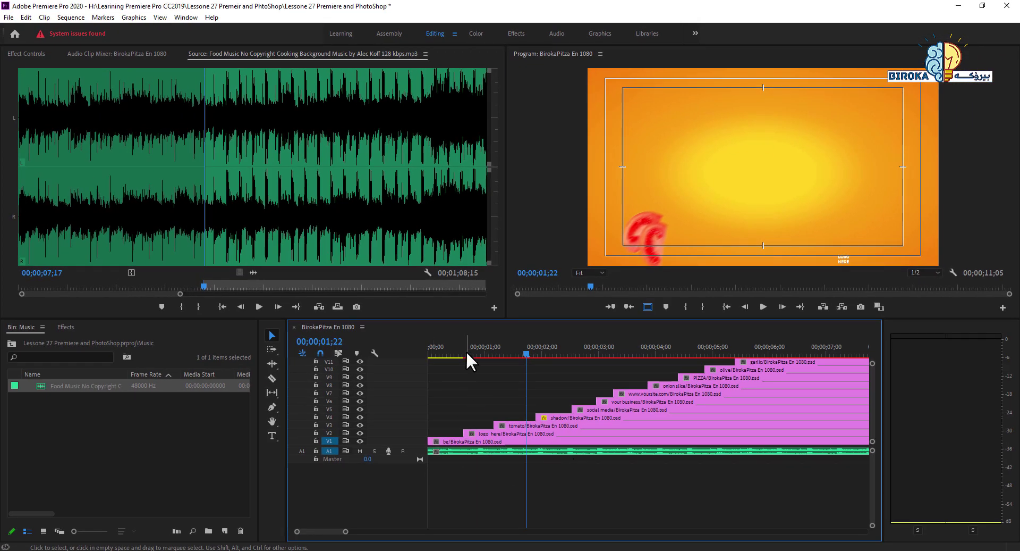
Step: Extend the music on A1 to the video clips' end at 00;00;11;05 and play the sequence from its start
{"action": "left_click_drag", "start_coordinate": [467, 353], "coordinate": [403, 355]}
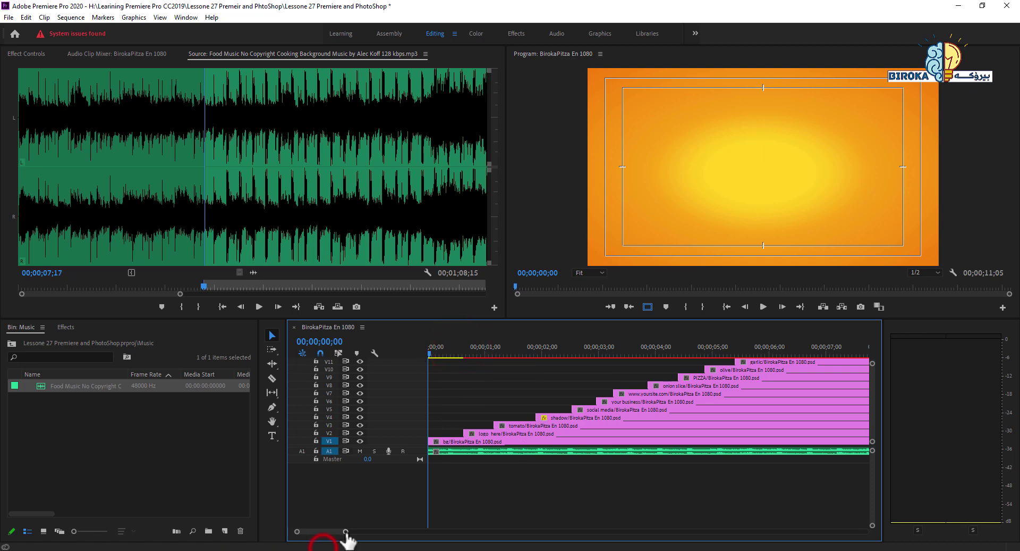
{"action": "left_click_drag", "start_coordinate": [346, 531], "coordinate": [404, 531]}
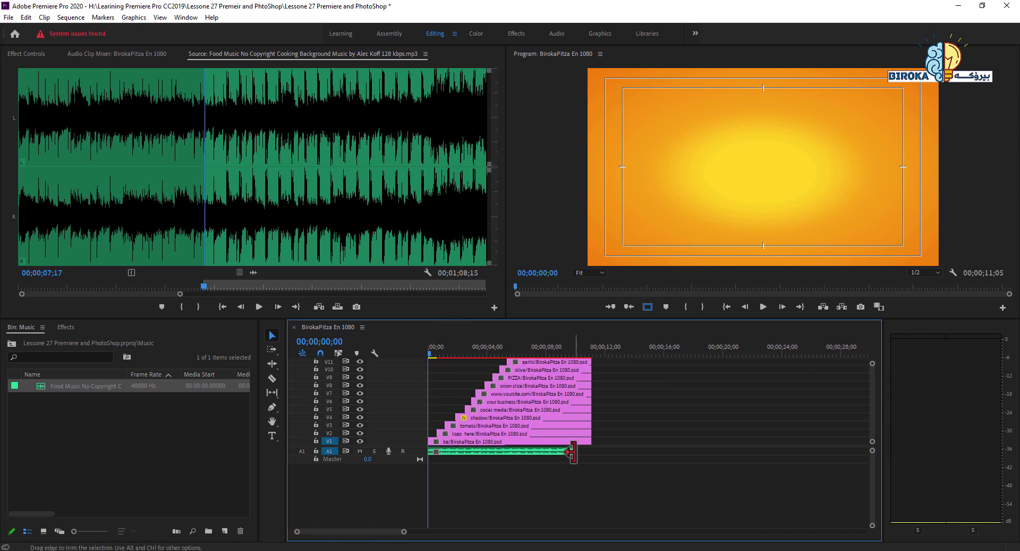
{"action": "left_click_drag", "start_coordinate": [573, 453], "coordinate": [592, 451]}
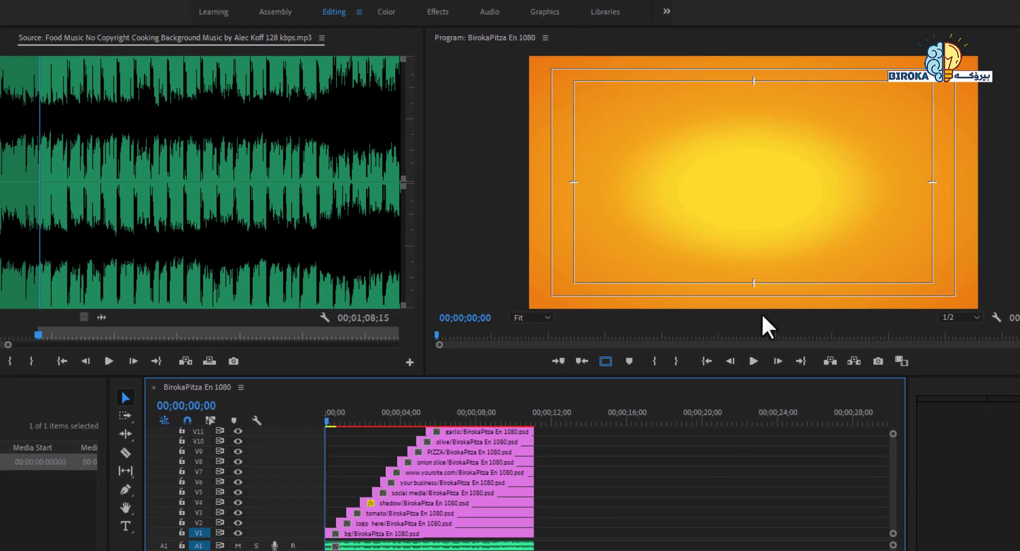
{"action": "left_click", "coordinate": [754, 361]}
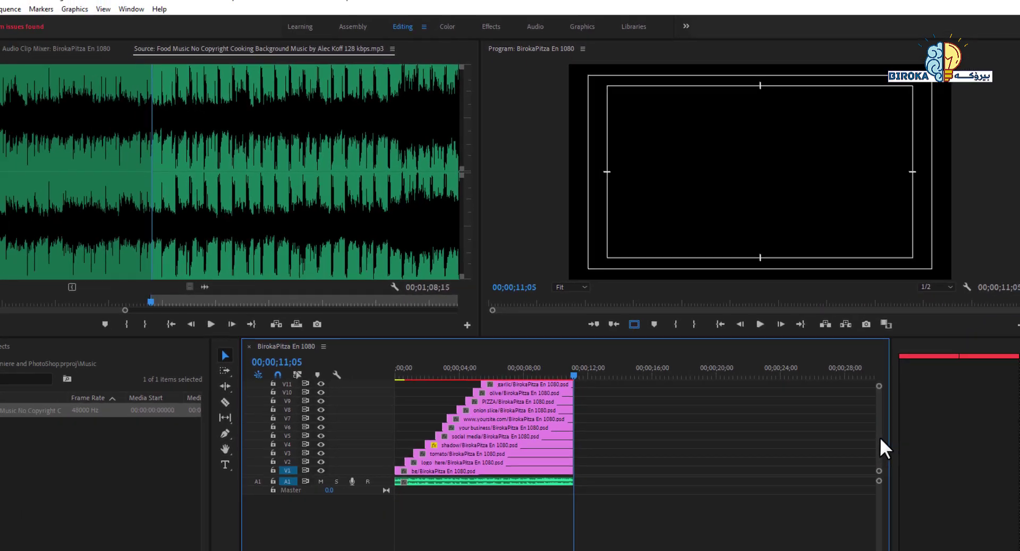
Step: Extend the ends of all video clips and the music together so the sequence lasts 00;00;13;29
{"action": "left_click", "coordinate": [877, 438]}
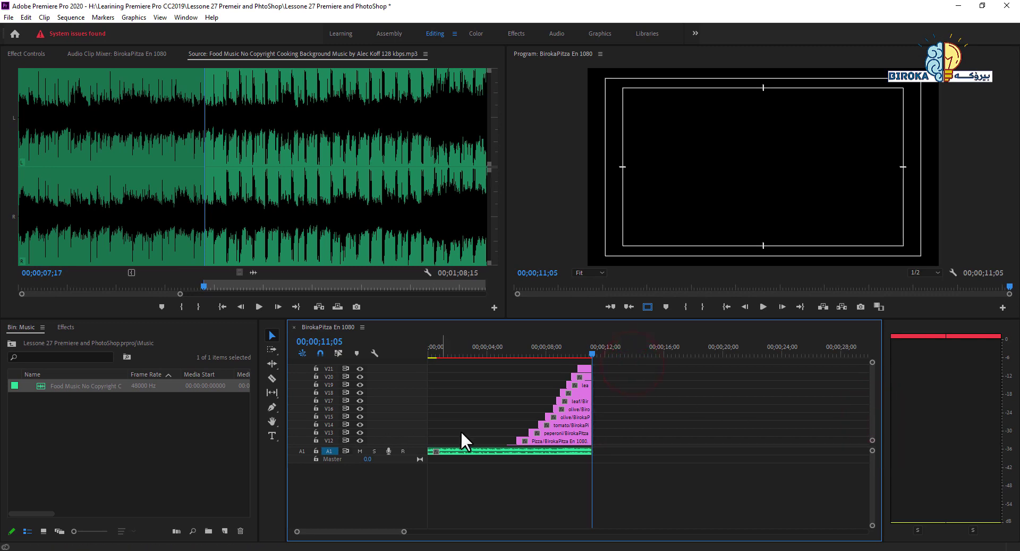
{"action": "key", "text": "grave"}
{"action": "left_click_drag", "start_coordinate": [353, 151], "coordinate": [302, 325]}
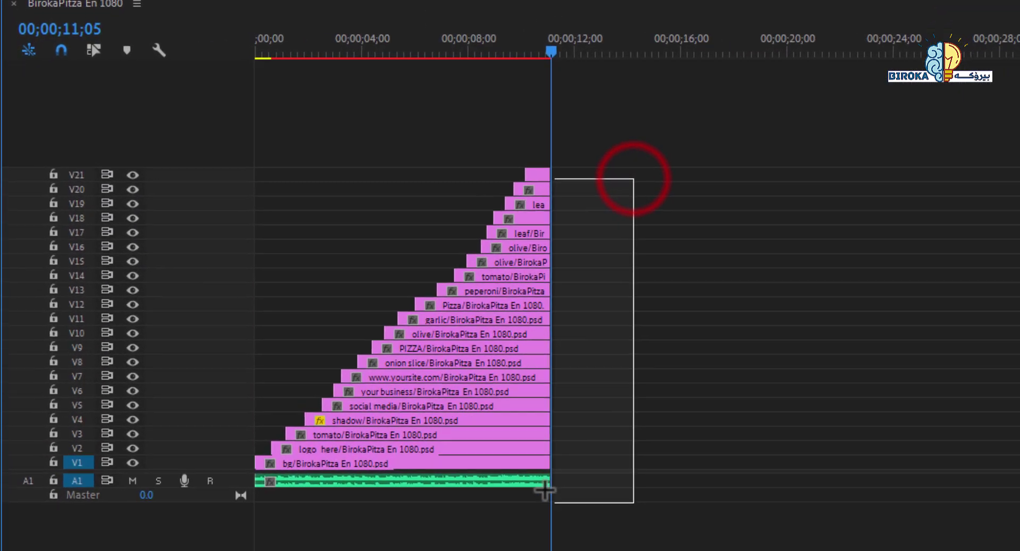
{"action": "left_click_drag", "start_coordinate": [546, 488], "coordinate": [669, 442]}
Step: Restore the normal panel layout, save the project, and return the playhead to the sequence's start
{"action": "left_click_drag", "start_coordinate": [765, 340], "coordinate": [765, 340]}
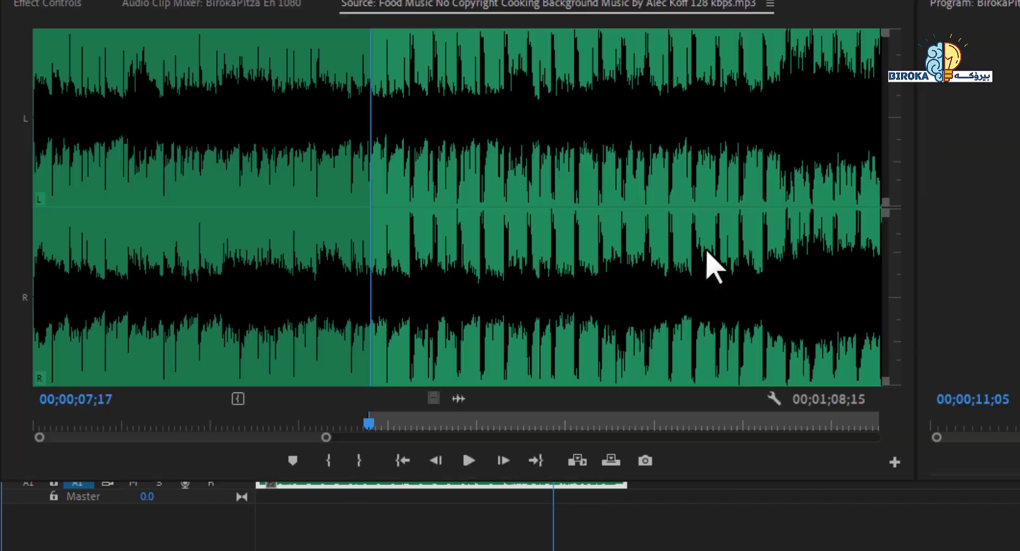
{"action": "key", "text": "ctrl+s"}
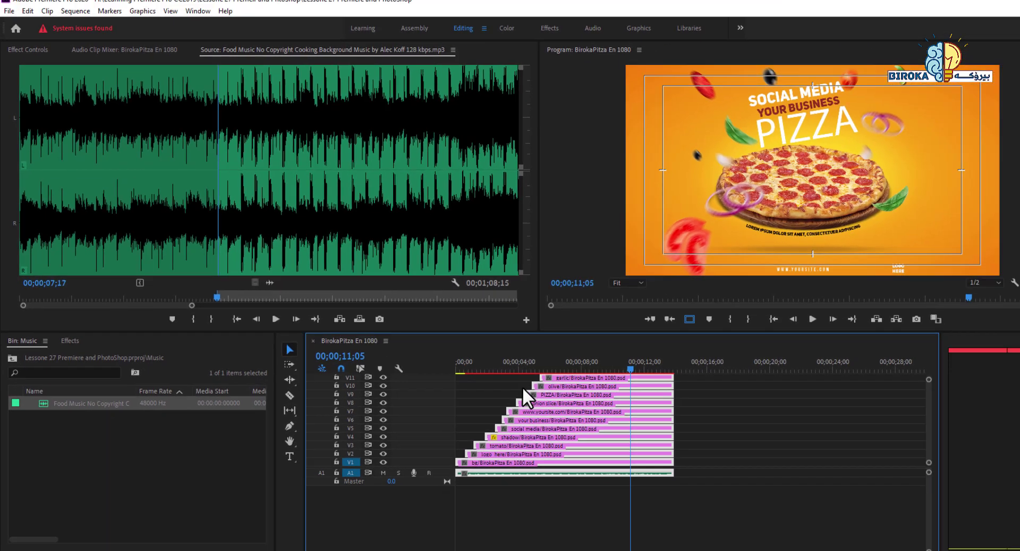
{"action": "key", "text": "ctrl+s"}
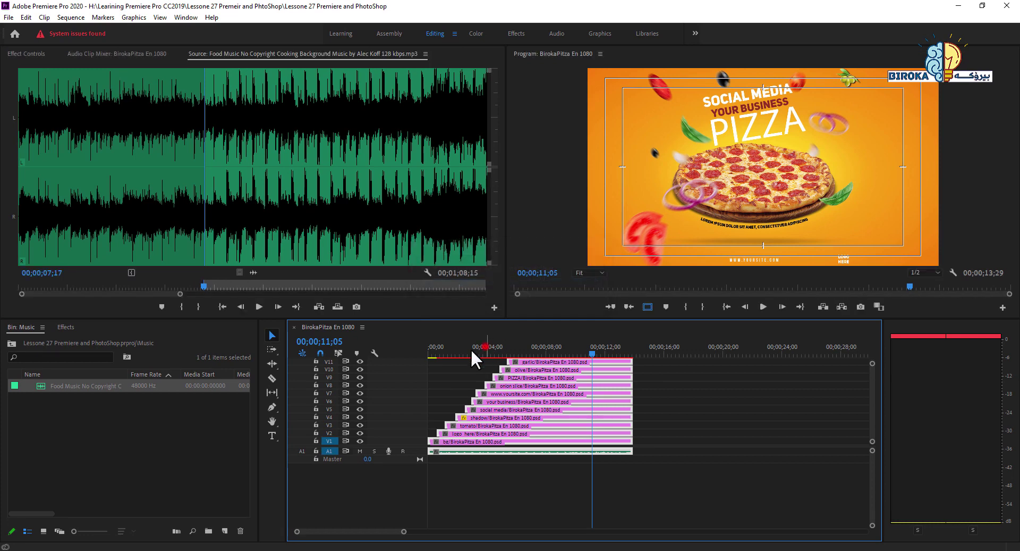
{"action": "left_click_drag", "start_coordinate": [471, 349], "coordinate": [419, 363]}
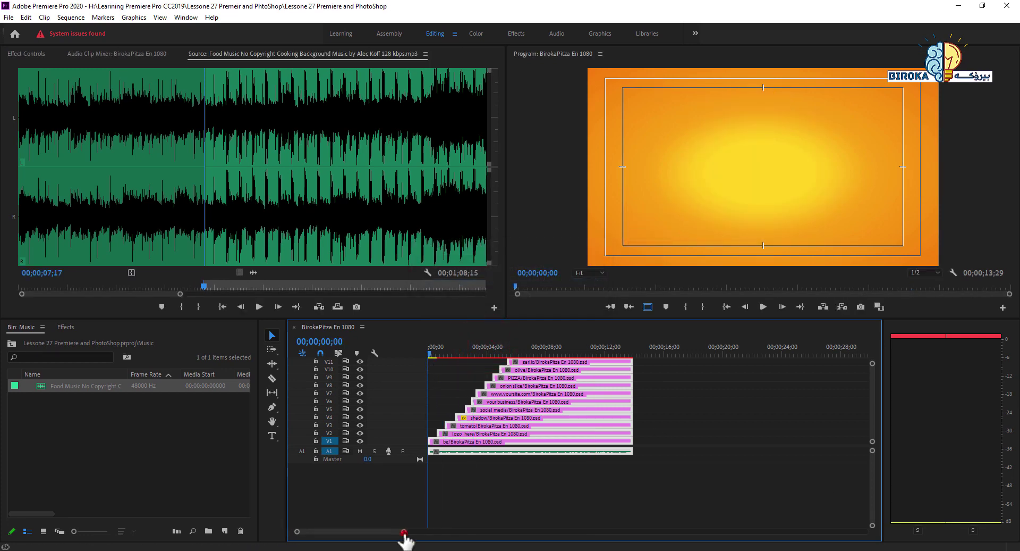
Step: Play the opening of the sequence to review the first layers' entrances
{"action": "left_click_drag", "start_coordinate": [405, 533], "coordinate": [370, 533]}
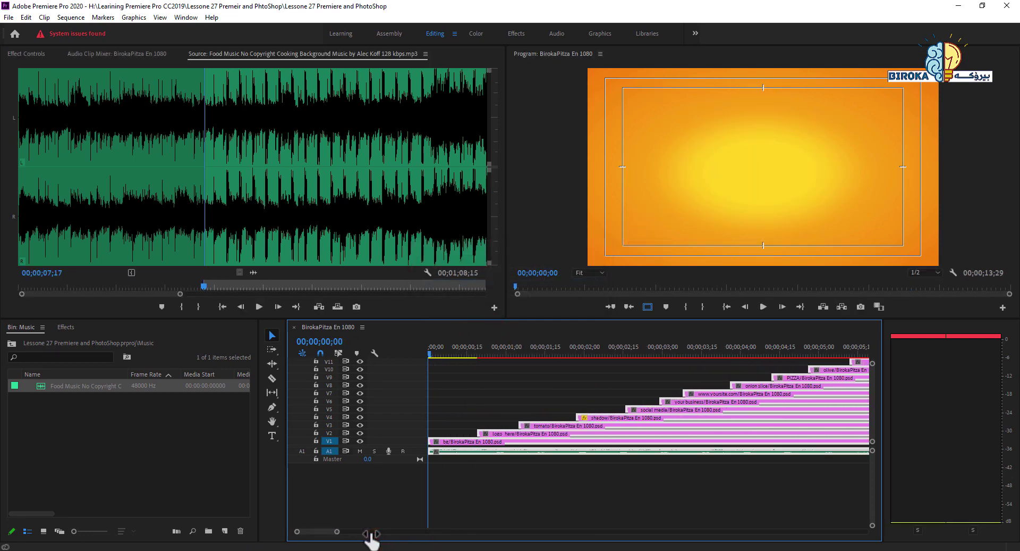
{"action": "left_click", "coordinate": [450, 437]}
{"action": "key", "text": "space"}
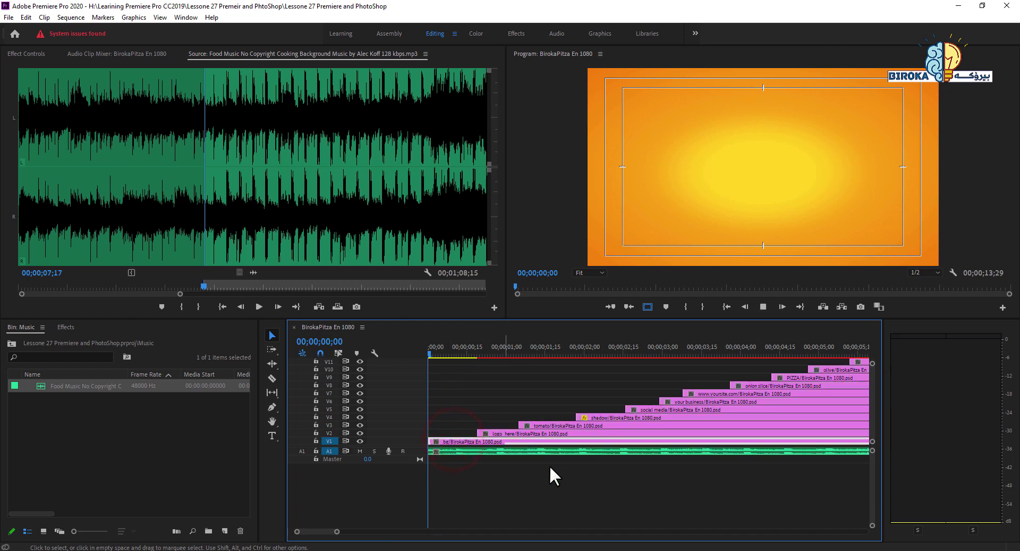
{"action": "key", "text": "space"}
Step: Extend the starts of the V2 logo, V3 tomato and V4 shadow clips earlier, and the V5 social media clip's start to 00;00;01;22
{"action": "left_click", "coordinate": [475, 418]}
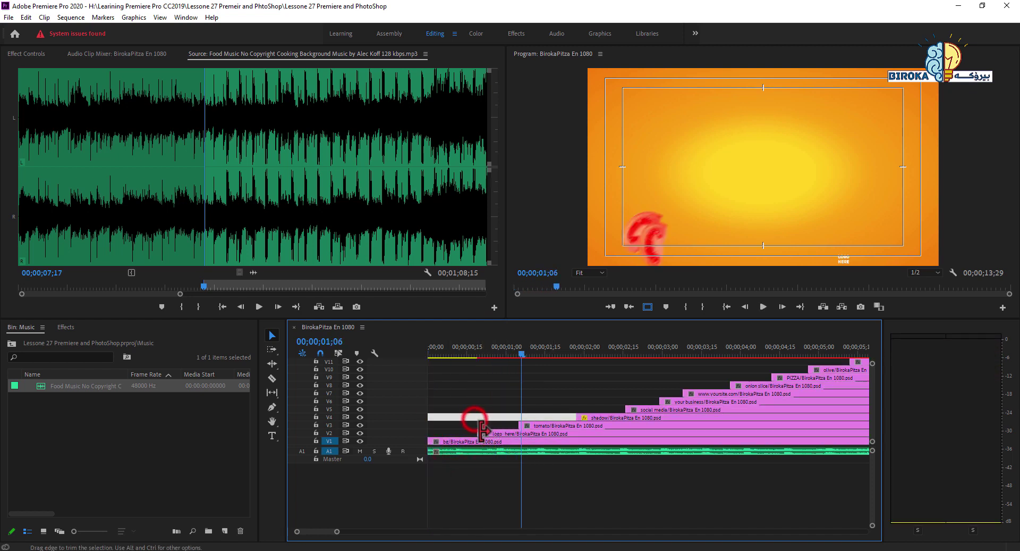
{"action": "left_click_drag", "start_coordinate": [483, 432], "coordinate": [448, 432]}
{"action": "left_click_drag", "start_coordinate": [519, 423], "coordinate": [473, 424]}
{"action": "left_click_drag", "start_coordinate": [577, 418], "coordinate": [517, 417]}
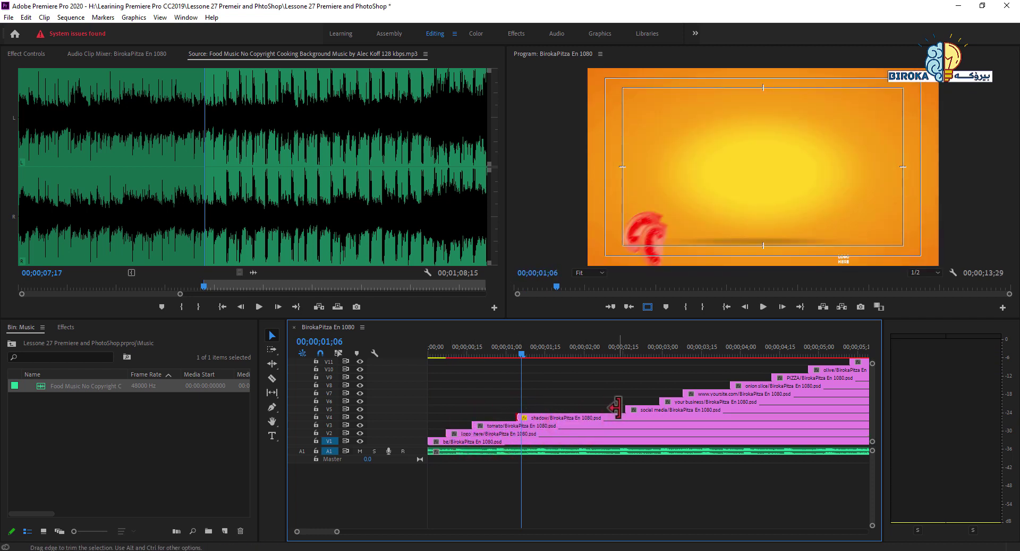
{"action": "left_click_drag", "start_coordinate": [585, 408], "coordinate": [563, 408]}
Step: Play the retimed opening from the sequence's start, then return the playhead to 00;00;00;00
{"action": "left_click", "coordinate": [470, 346]}
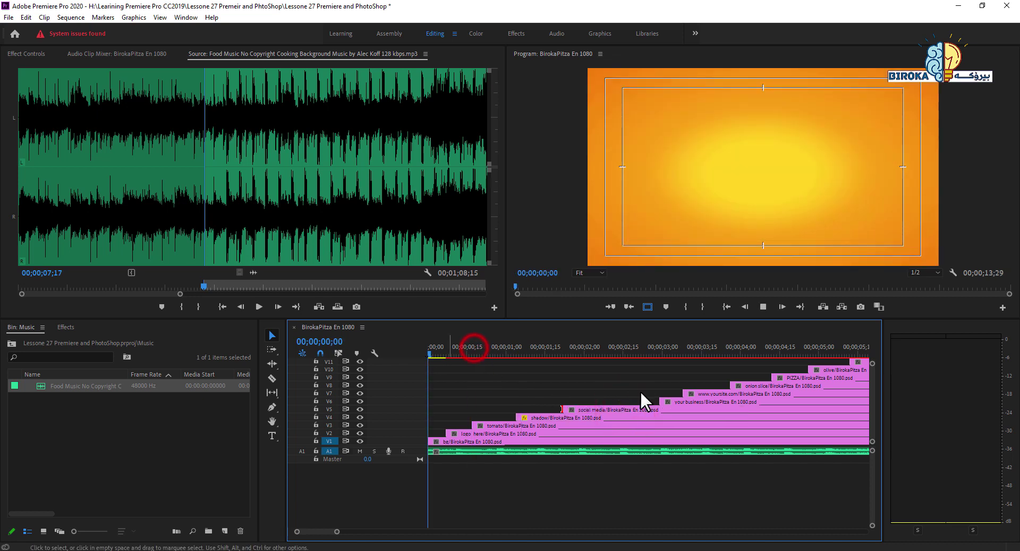
{"action": "key", "text": "space"}
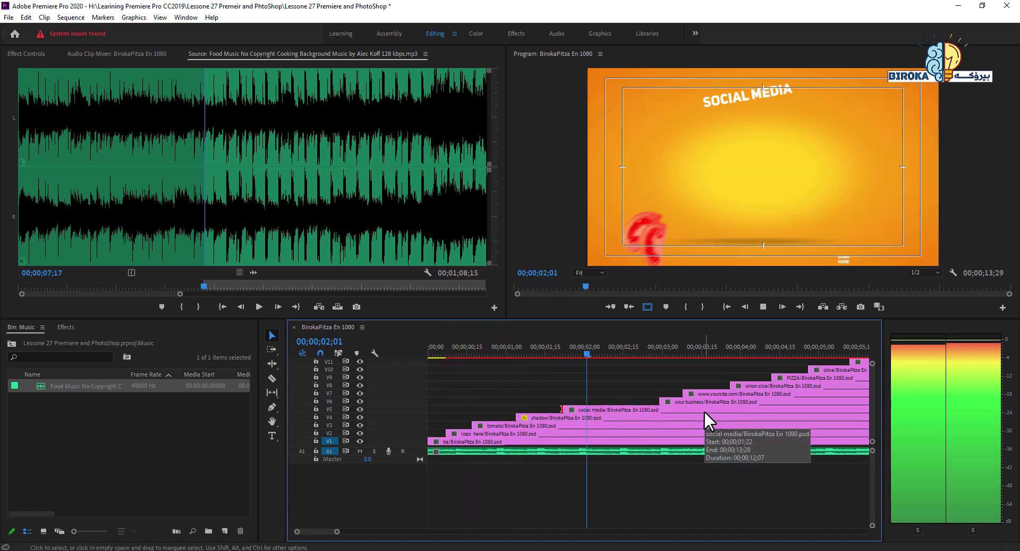
{"action": "key", "text": "space"}
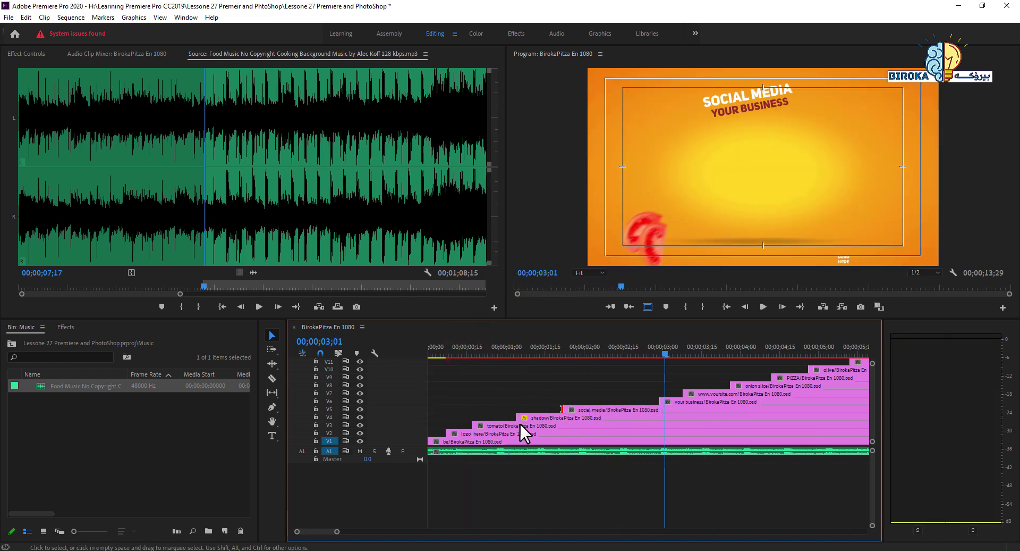
{"action": "left_click", "coordinate": [502, 385]}
{"action": "left_click_drag", "start_coordinate": [334, 531], "coordinate": [352, 535]}
{"action": "left_click", "coordinate": [460, 441]}
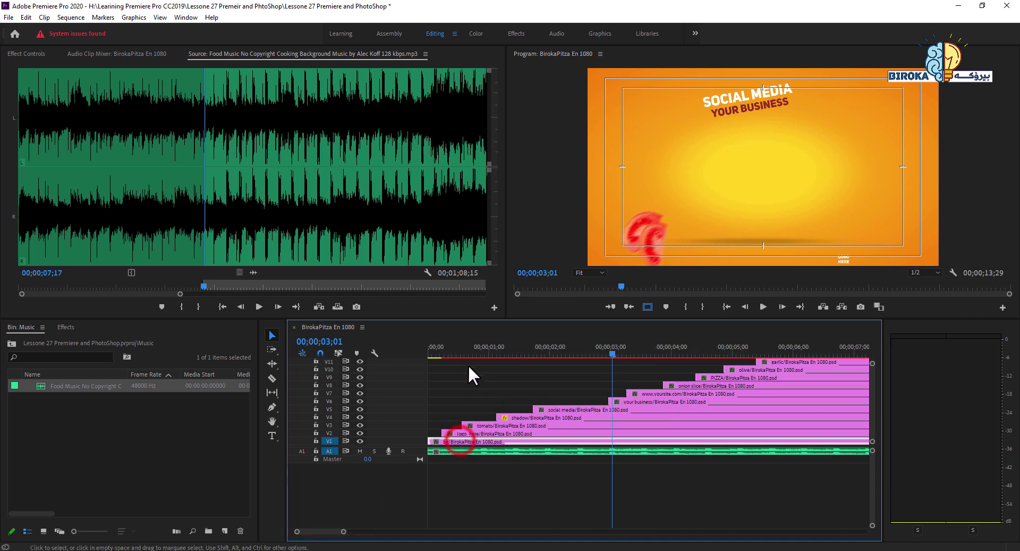
{"action": "left_click_drag", "start_coordinate": [456, 346], "coordinate": [429, 345]}
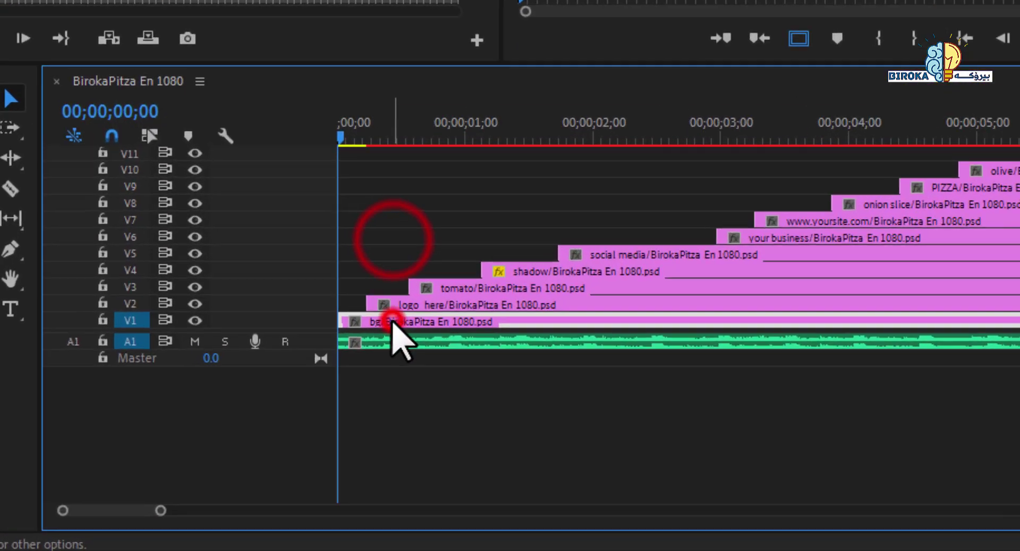
Step: Select the V1 bg clip and show its effect settings with the playhead at 00;00;00;13
{"action": "left_click", "coordinate": [451, 442]}
{"action": "left_click", "coordinate": [455, 353]}
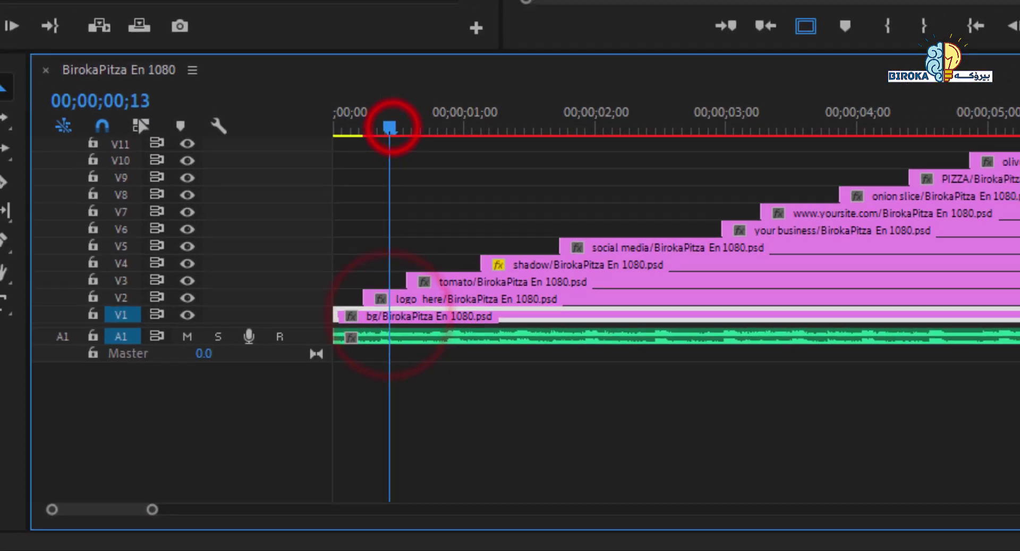
{"action": "left_click", "coordinate": [36, 69]}
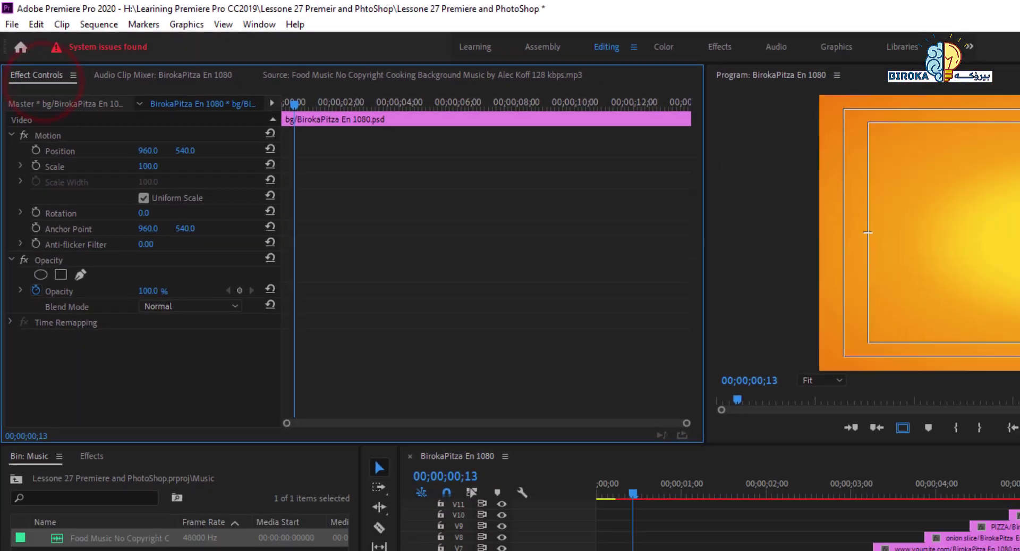
Step: Search the effects for "3d" and select the Basic 3D effect
{"action": "left_click", "coordinate": [126, 451]}
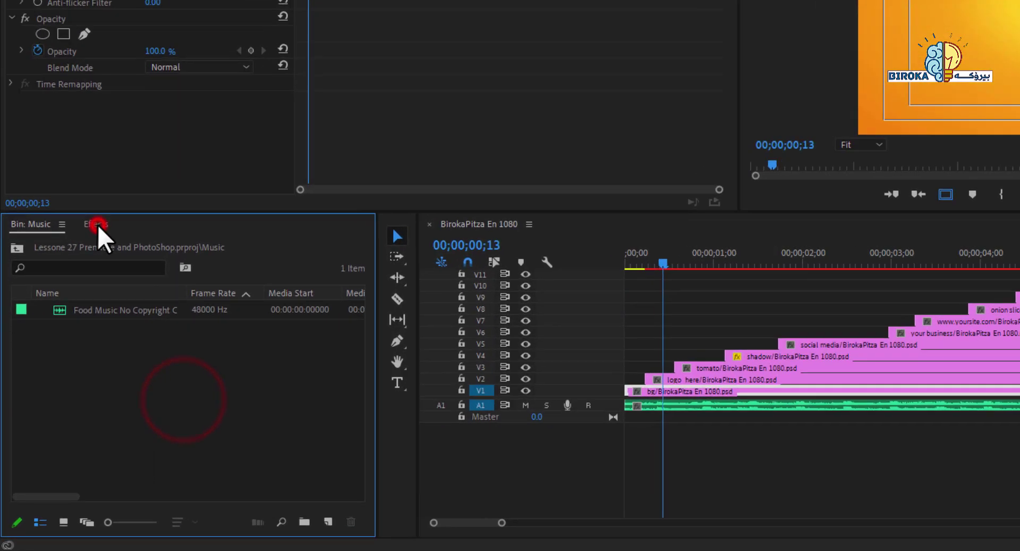
{"action": "left_click", "coordinate": [96, 224]}
{"action": "left_click", "coordinate": [102, 245]}
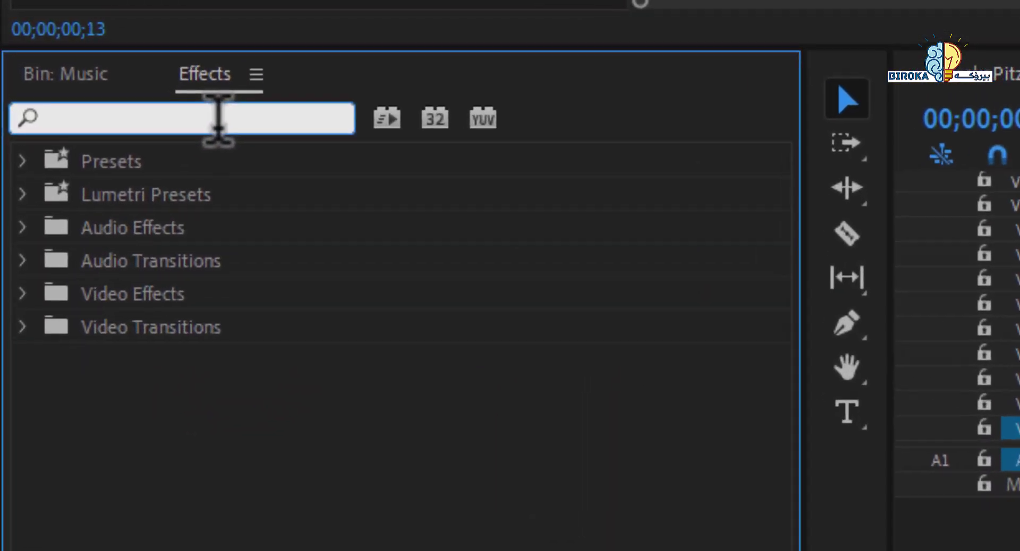
{"action": "type", "text": "3"}
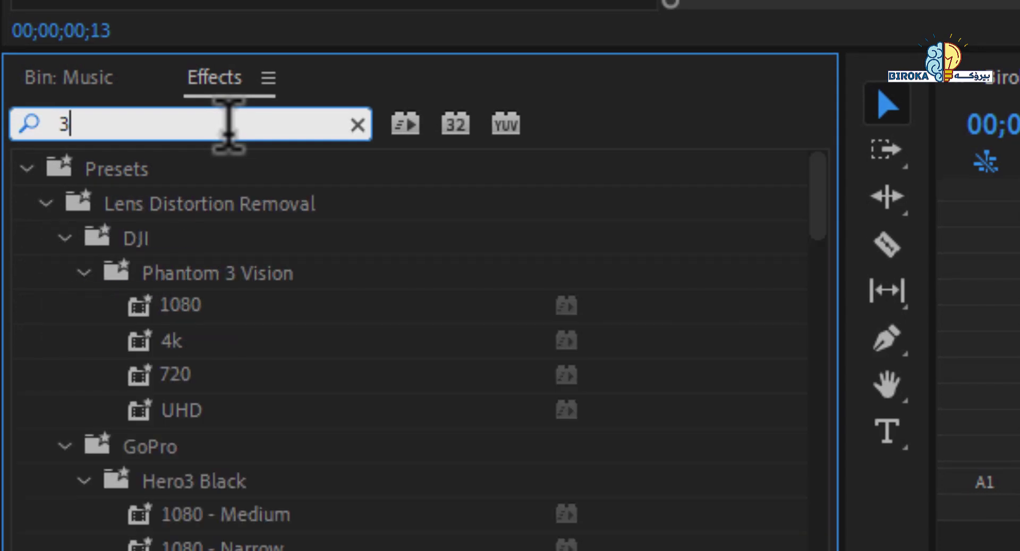
{"action": "type", "text": "d"}
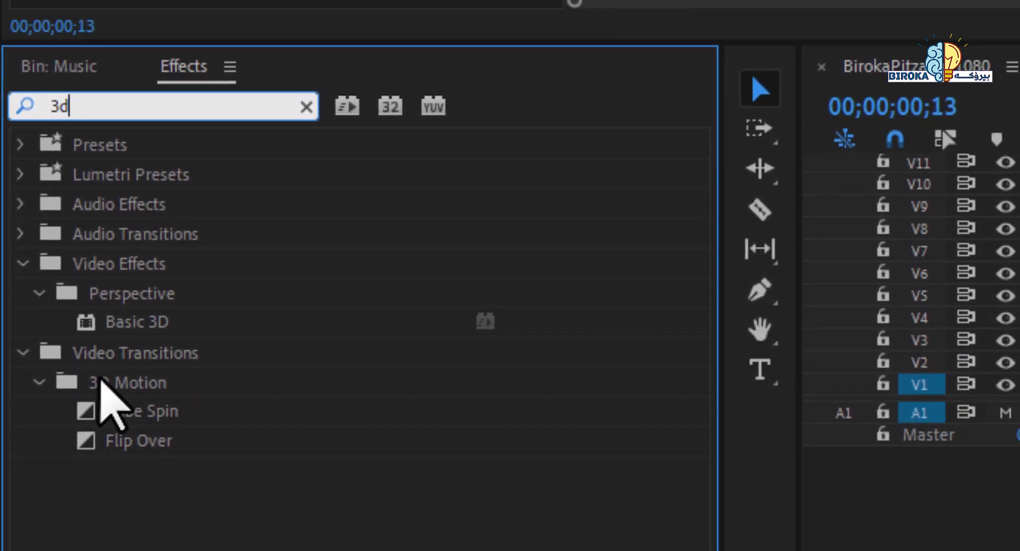
{"action": "left_click", "coordinate": [103, 328]}
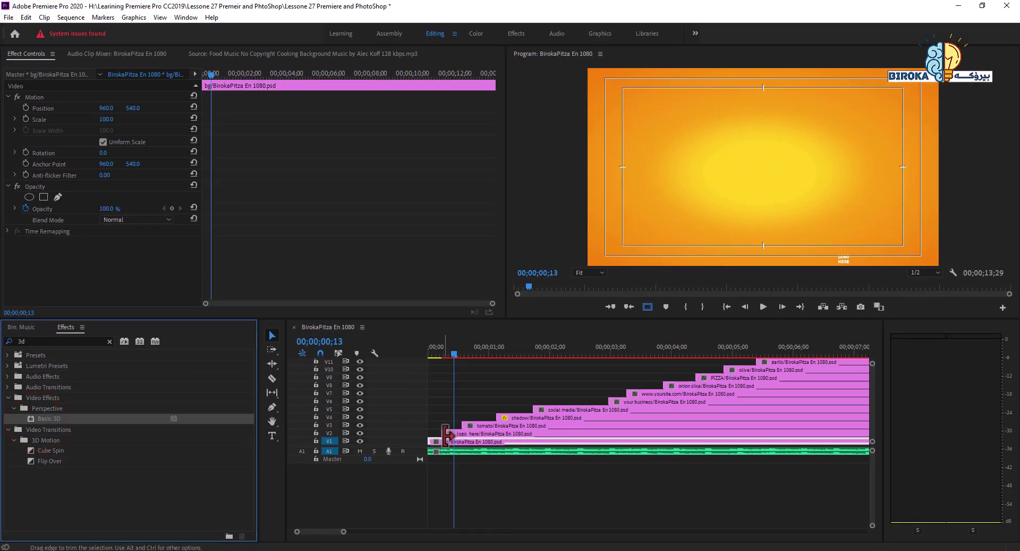
Step: Move the V2 logo layer inside the safe margins, to a position of about 1166, 427
{"action": "left_click_drag", "start_coordinate": [454, 352], "coordinate": [451, 355]}
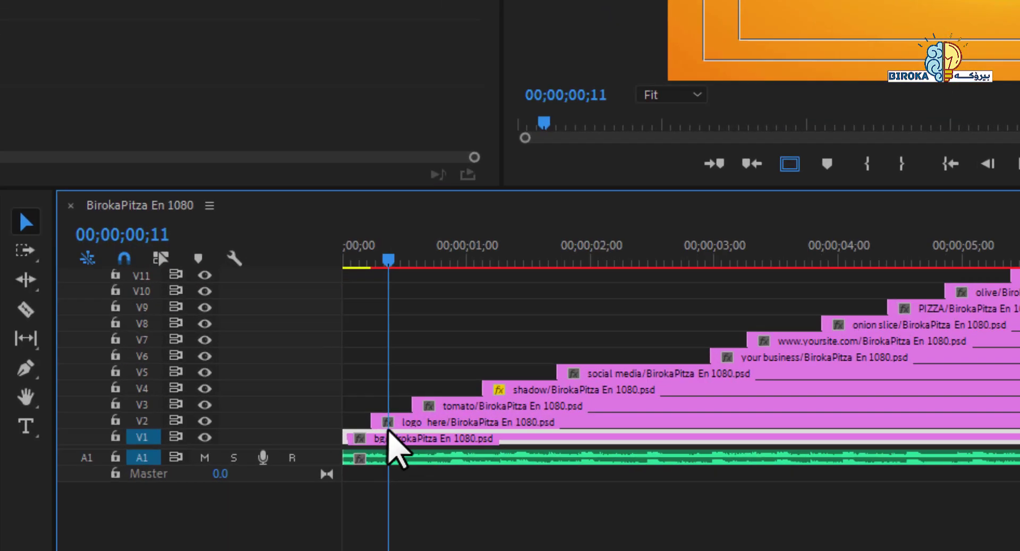
{"action": "left_click", "coordinate": [455, 432]}
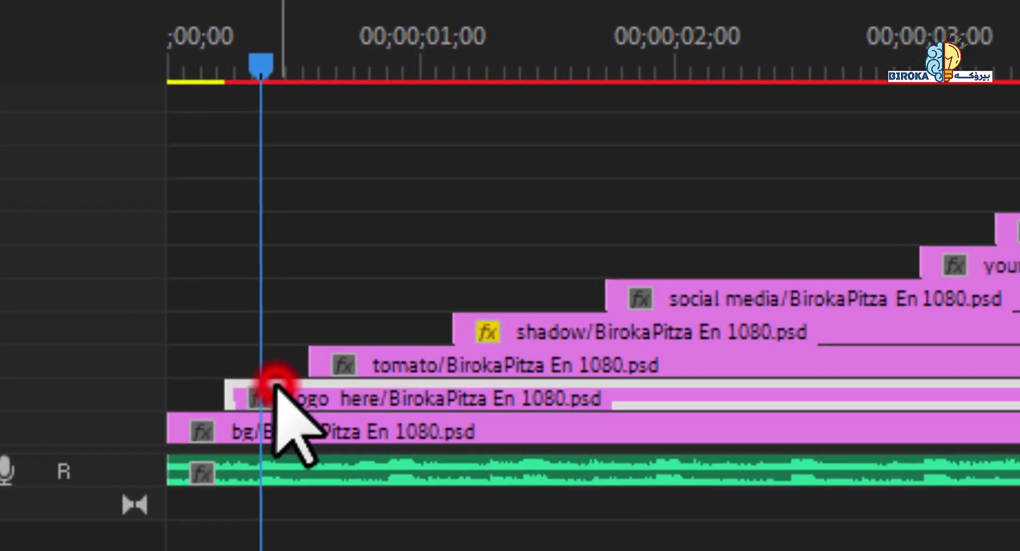
{"action": "left_click_drag", "start_coordinate": [314, 342], "coordinate": [304, 344]}
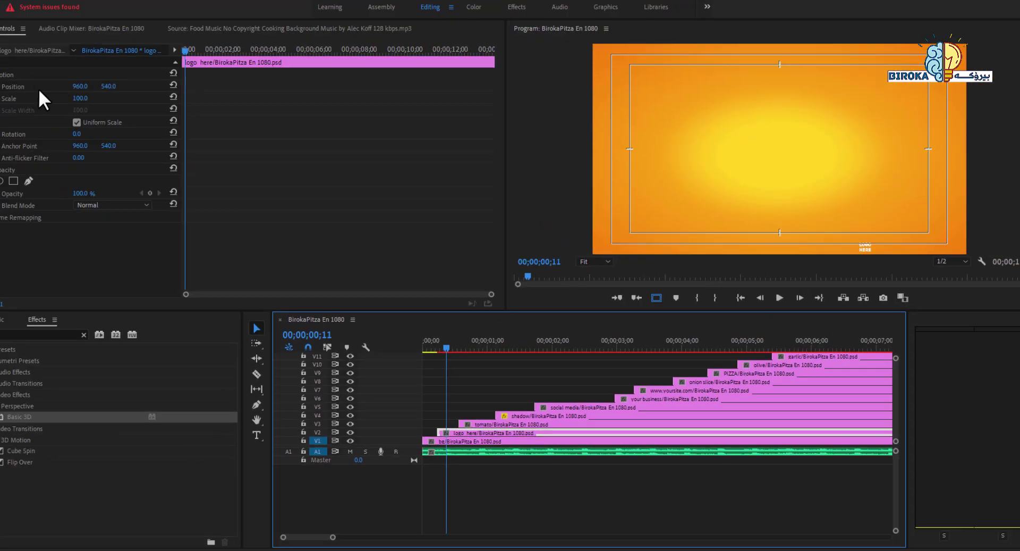
{"action": "left_click", "coordinate": [48, 105]}
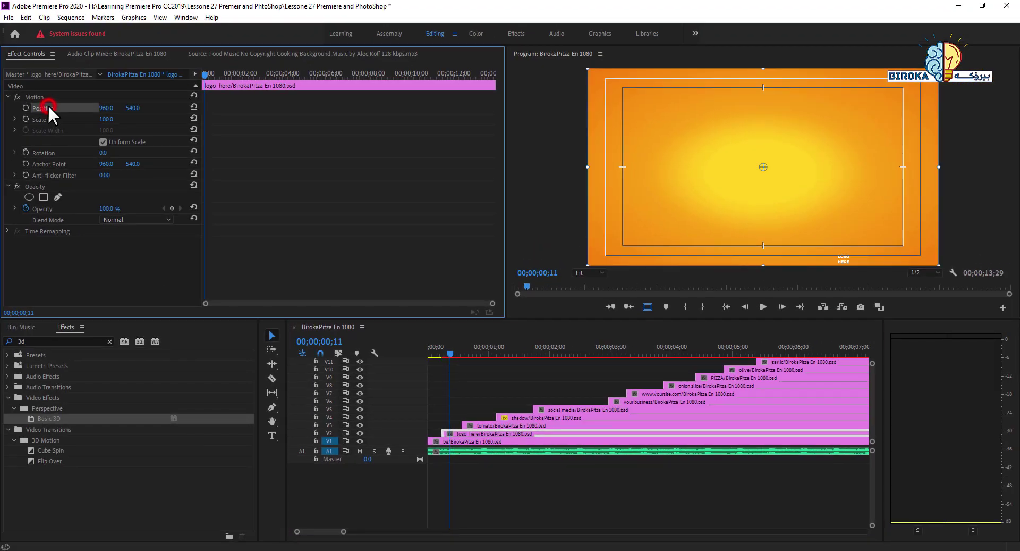
{"action": "left_click_drag", "start_coordinate": [803, 208], "coordinate": [840, 191]}
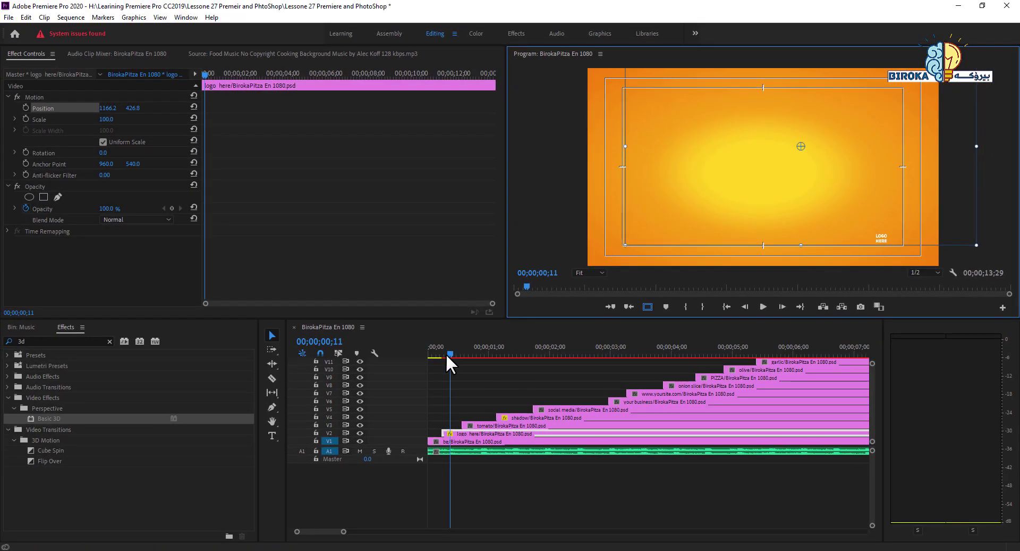
Step: Play on to 00;00;01;27 and apply the Basic 3D effect to the V5 social media clip
{"action": "mouse_move", "coordinate": [447, 356]}
{"action": "left_mouse_down"}
{"action": "mouse_move", "coordinate": [476, 354]}
{"action": "mouse_move", "coordinate": [464, 354]}
{"action": "left_mouse_up"}
{"action": "key", "text": "space"}
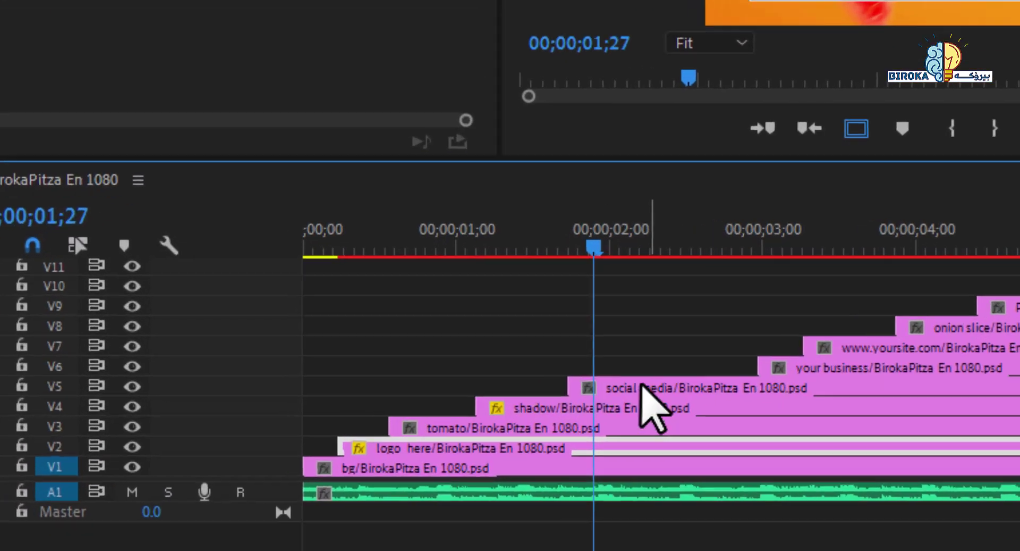
{"action": "left_click", "coordinate": [572, 406]}
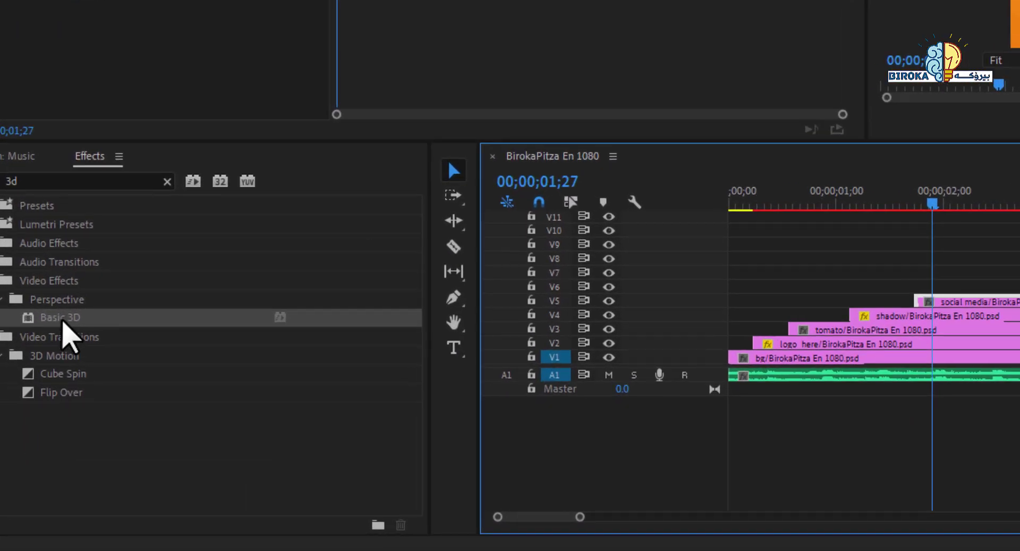
{"action": "left_click_drag", "start_coordinate": [53, 399], "coordinate": [622, 389]}
{"action": "left_click_drag", "start_coordinate": [546, 410], "coordinate": [546, 410]}
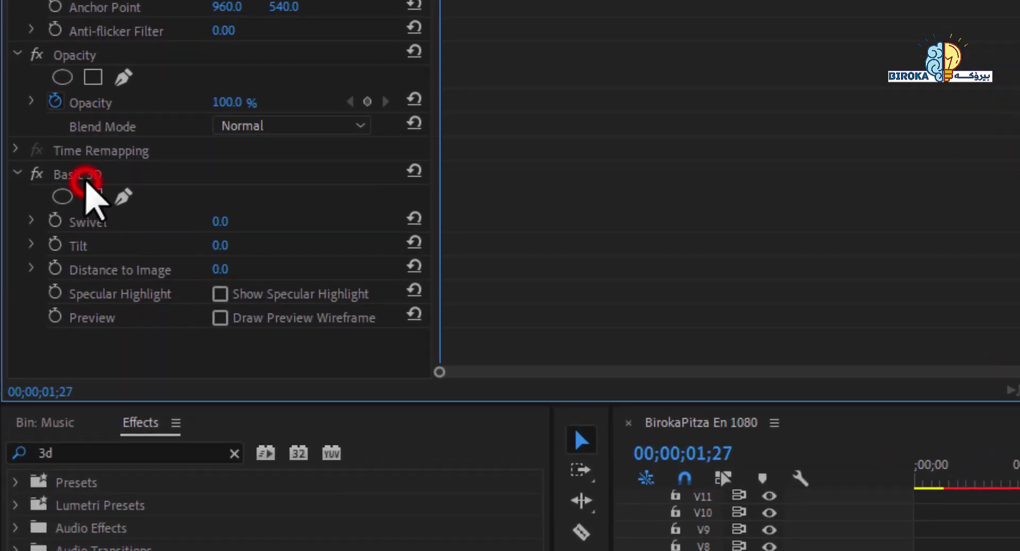
{"action": "left_click", "coordinate": [85, 179]}
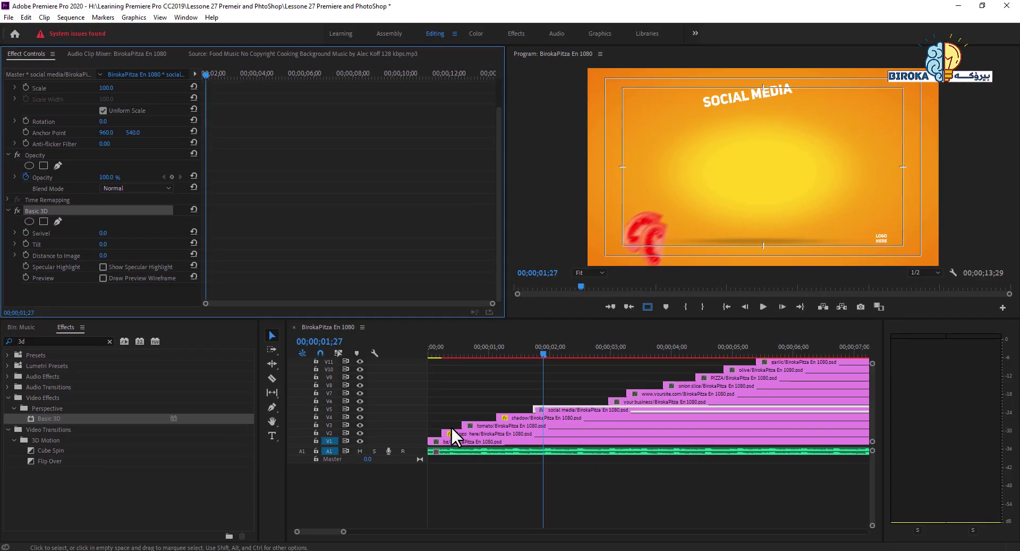
Step: Enable Swivel keyframing for the social media clip's Basic 3D effect at the clip's start, 00;00;01;22
{"action": "left_click_drag", "start_coordinate": [425, 422], "coordinate": [424, 433]}
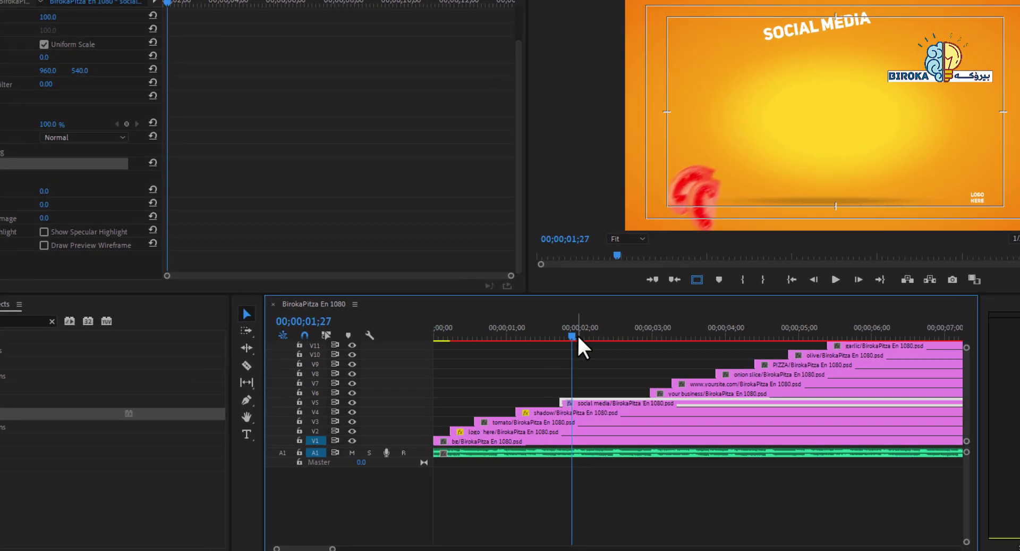
{"action": "left_click_drag", "start_coordinate": [544, 352], "coordinate": [533, 352]}
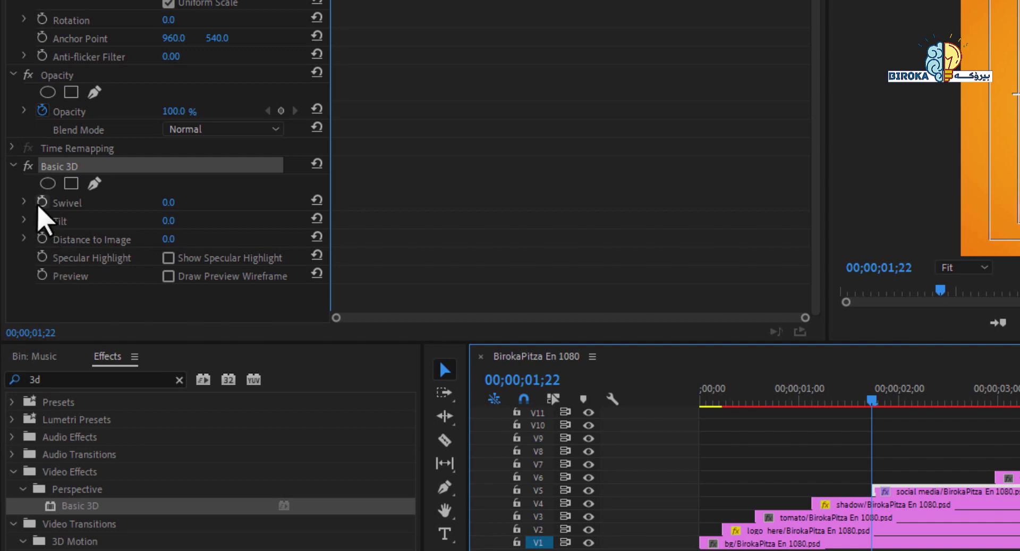
{"action": "left_click", "coordinate": [42, 202]}
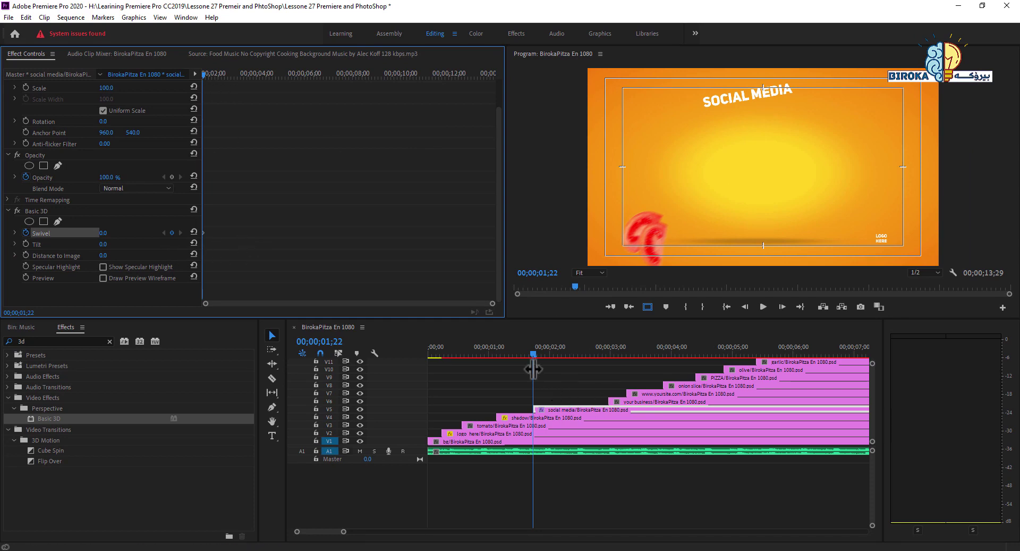
Step: Add Swivel keyframes to the social media clip at 00;00;02;13 and 00;00;02;29
{"action": "left_click_drag", "start_coordinate": [532, 352], "coordinate": [576, 356]}
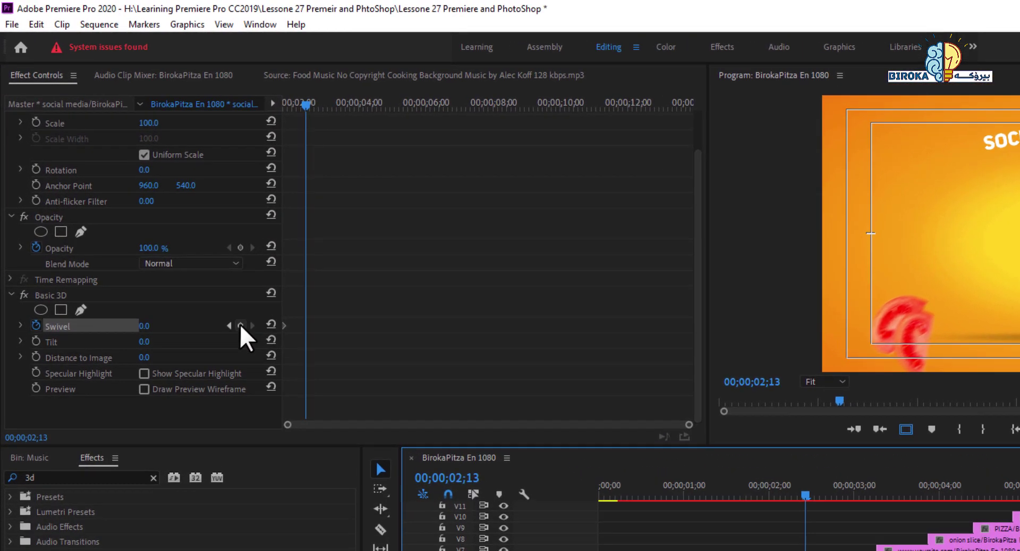
{"action": "left_click", "coordinate": [215, 290]}
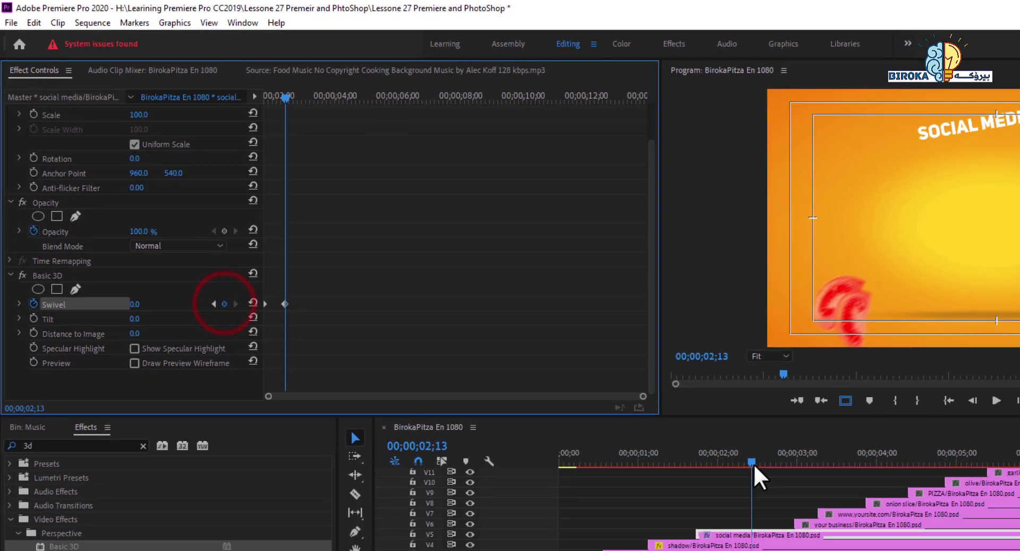
{"action": "mouse_move", "coordinate": [721, 440]}
{"action": "left_mouse_down"}
{"action": "mouse_move", "coordinate": [751, 445]}
{"action": "mouse_move", "coordinate": [738, 437]}
{"action": "left_mouse_up"}
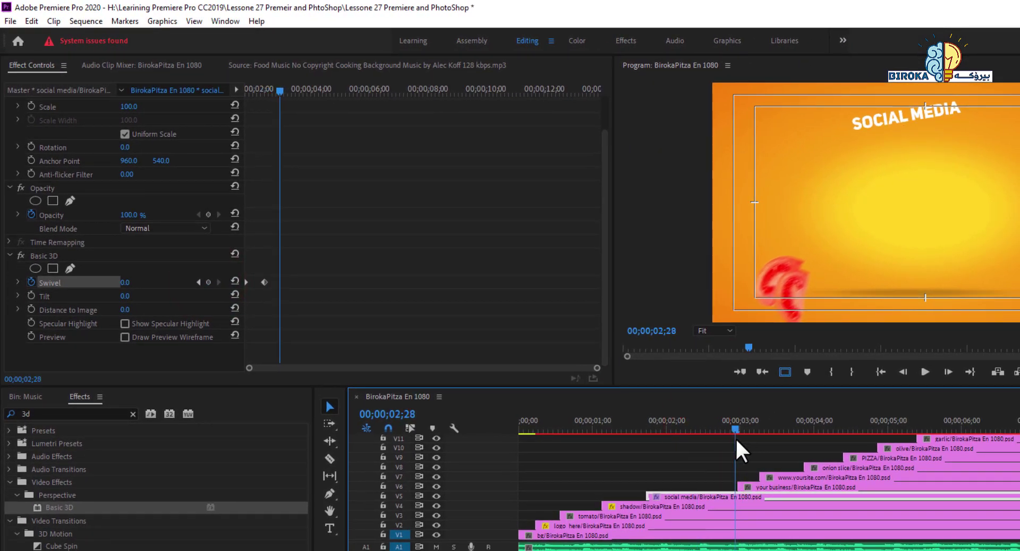
{"action": "left_click", "coordinate": [743, 496]}
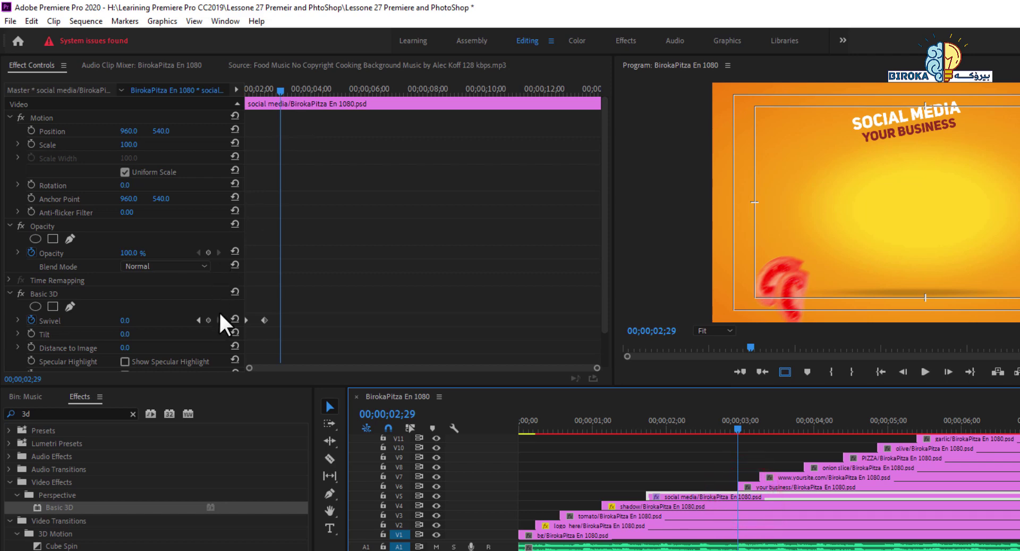
{"action": "left_click", "coordinate": [209, 320]}
Step: Return to the social media clip's first Swivel keyframe and set its value to 78°
{"action": "left_click", "coordinate": [199, 320]}
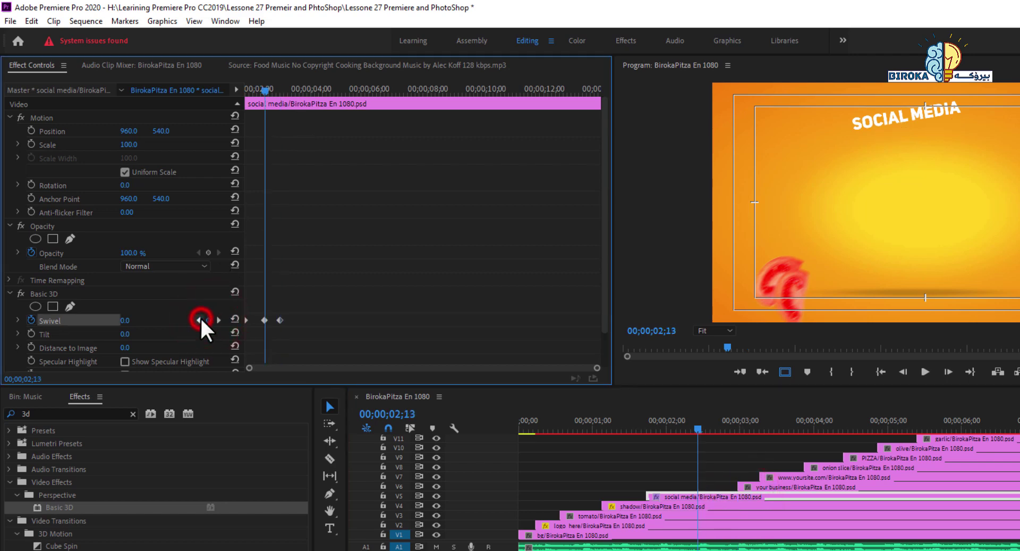
{"action": "left_click", "coordinate": [199, 320]}
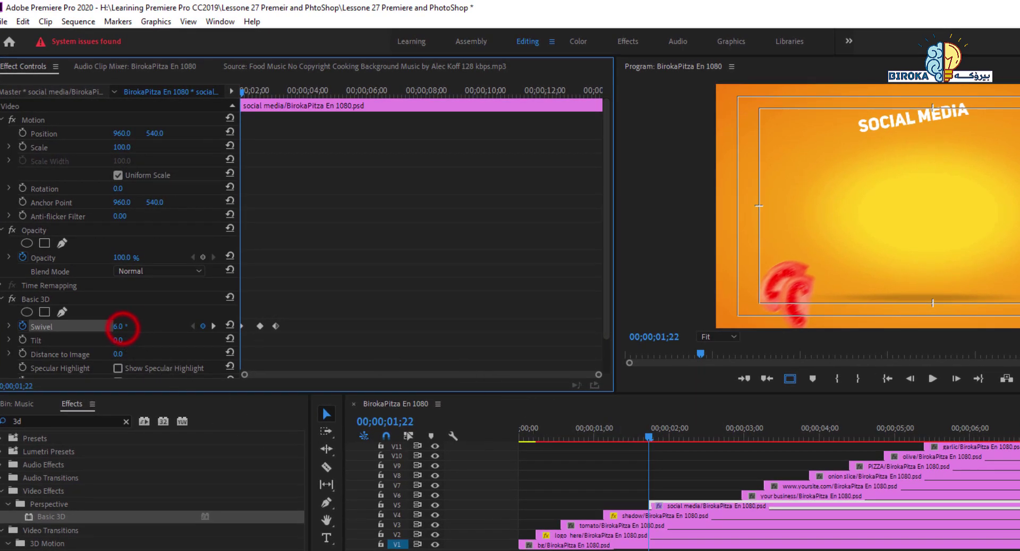
{"action": "left_click_drag", "start_coordinate": [120, 325], "coordinate": [142, 326]}
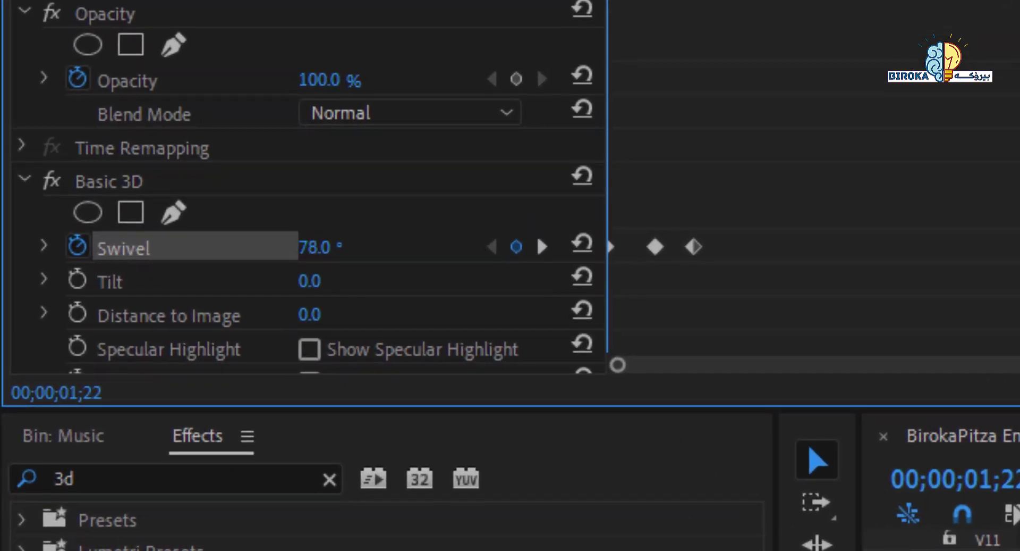
Step: Set the social media clip's Swivel keyframe at 00;00;02;13 to -73° and advance to the last keyframe
{"action": "left_click", "coordinate": [538, 251]}
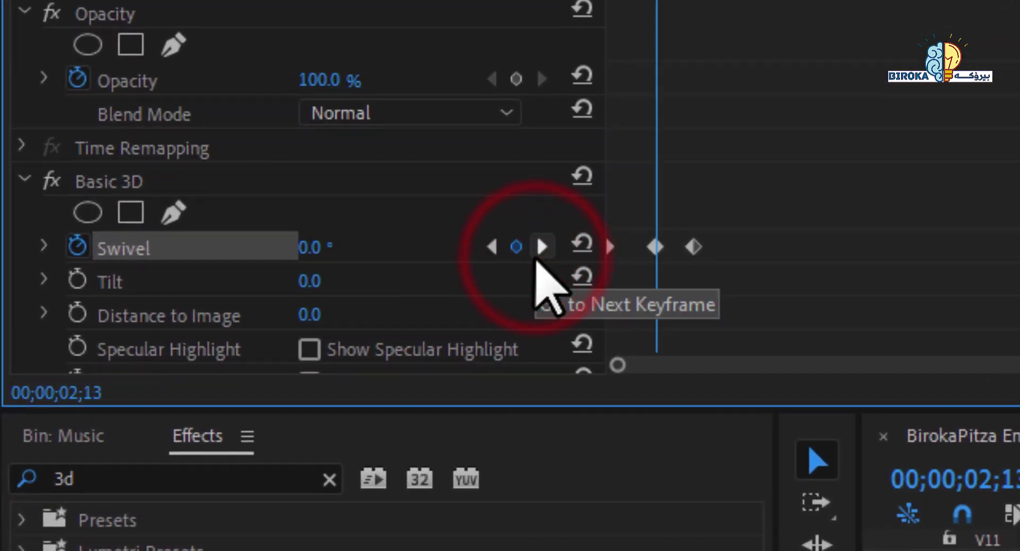
{"action": "left_click_drag", "start_coordinate": [314, 248], "coordinate": [293, 249]}
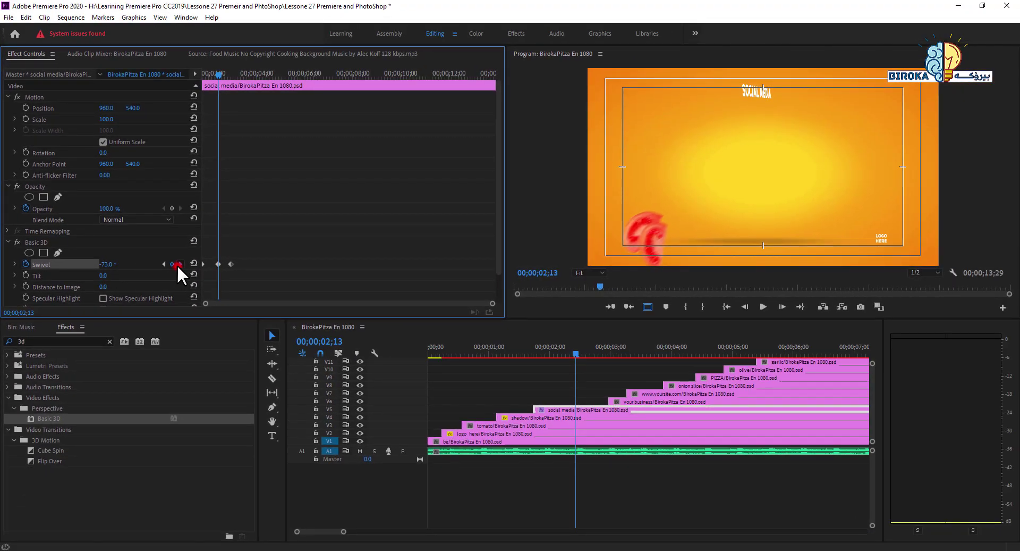
{"action": "left_click", "coordinate": [178, 264]}
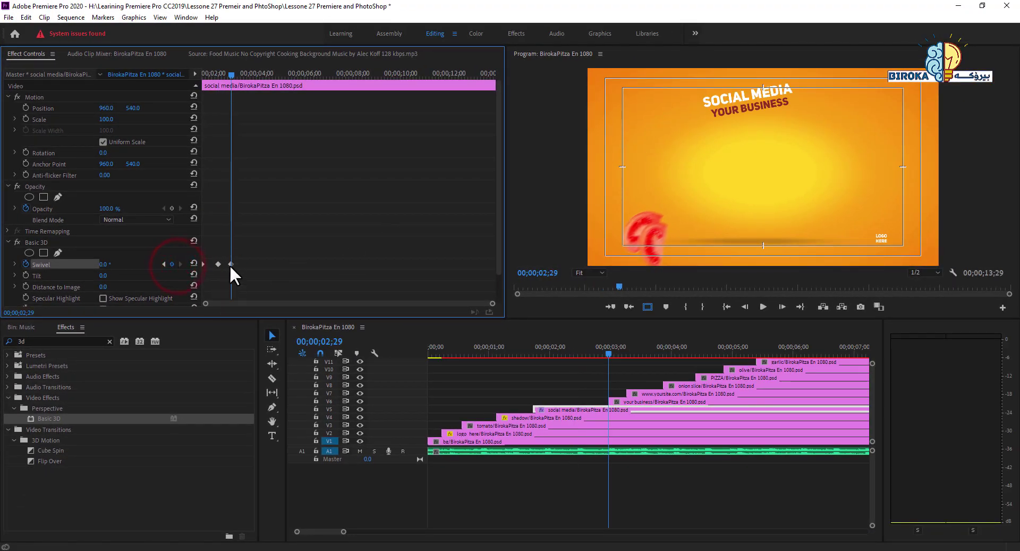
Step: Play back the social media text's swivel animation from 00;00;01;19
{"action": "left_click", "coordinate": [529, 354]}
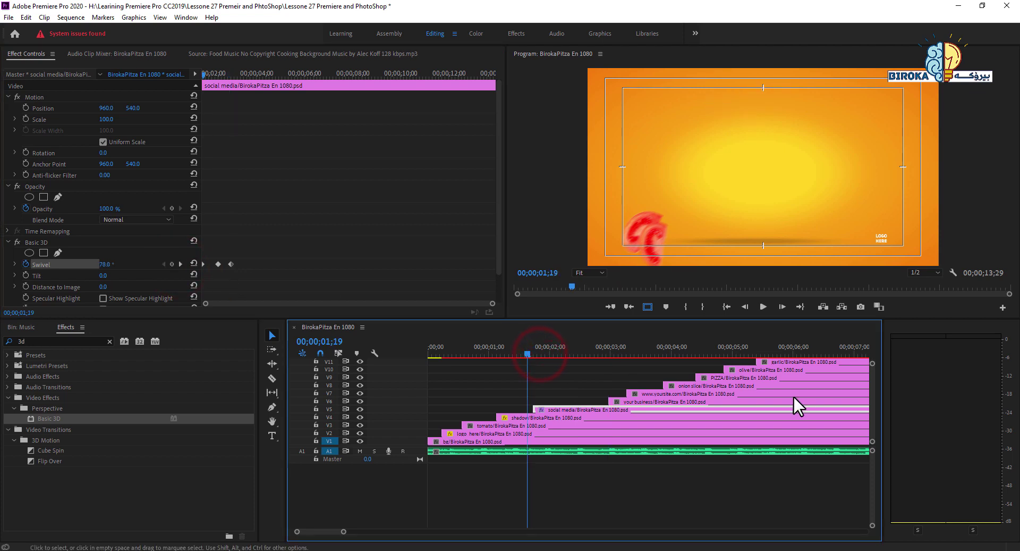
{"action": "key", "text": "space"}
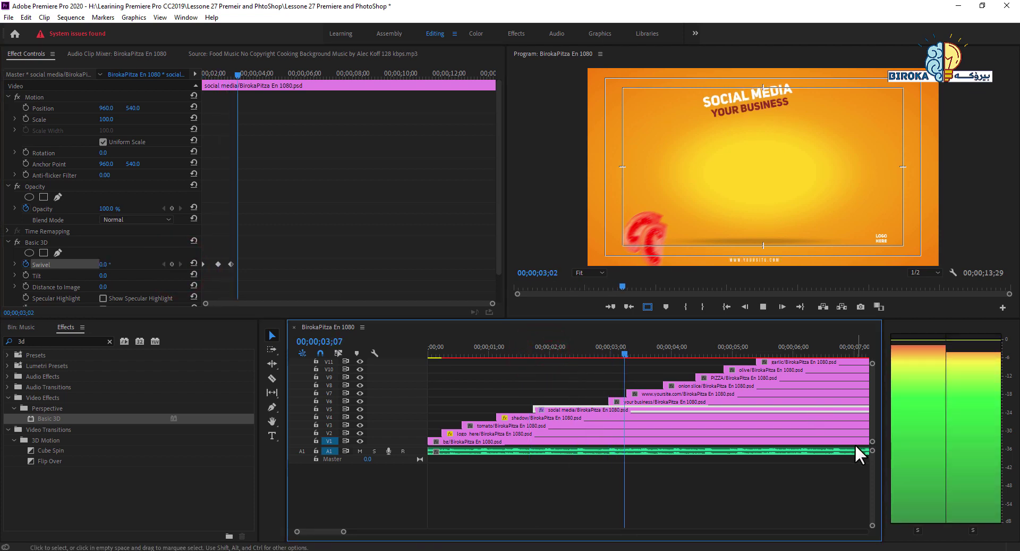
{"action": "key", "text": "space"}
{"action": "left_click", "coordinate": [537, 350]}
{"action": "key", "text": "space"}
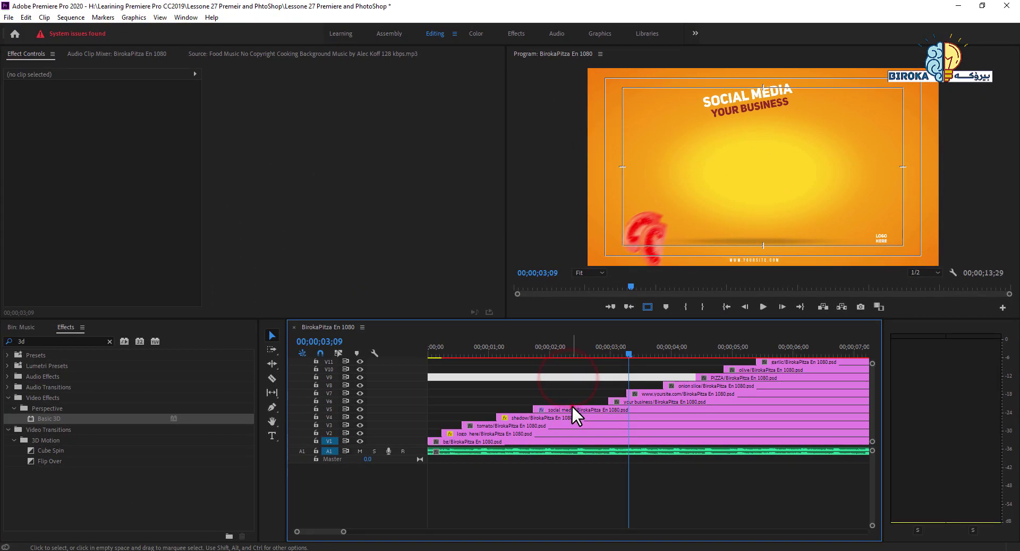
Step: Show the Swivel graph of the social media clip and smooth its first keyframe with Bezier interpolation
{"action": "left_click", "coordinate": [572, 407]}
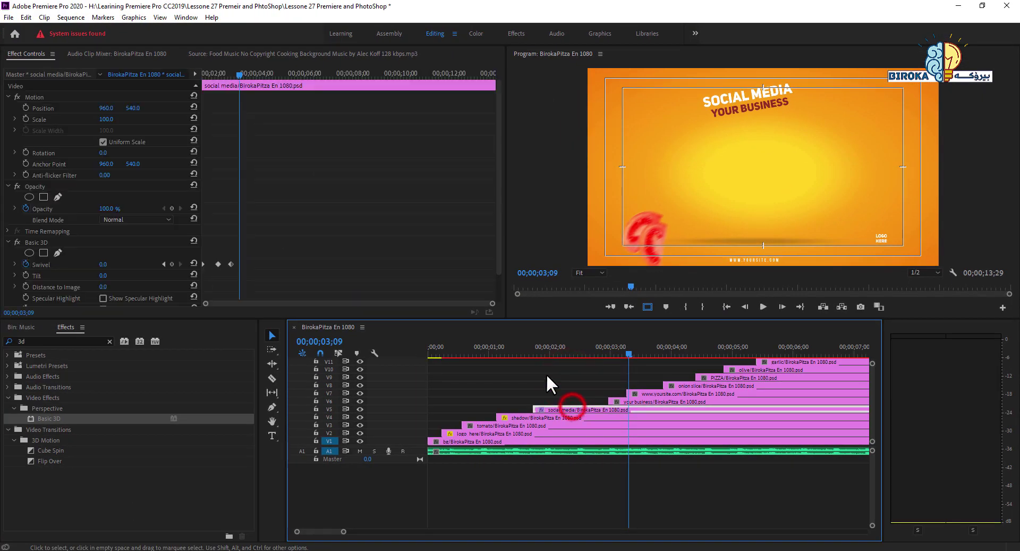
{"action": "left_click", "coordinate": [210, 300]}
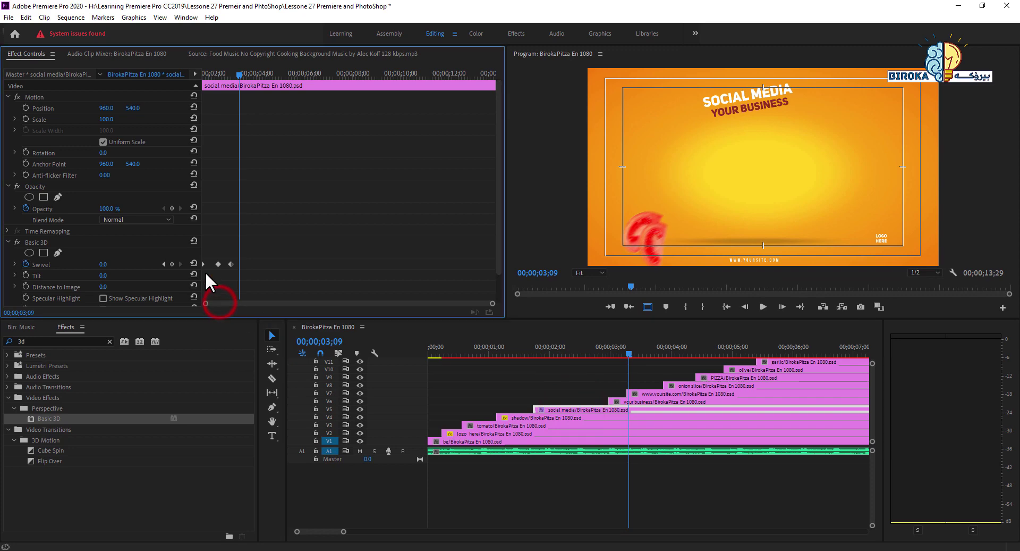
{"action": "left_click", "coordinate": [15, 264]}
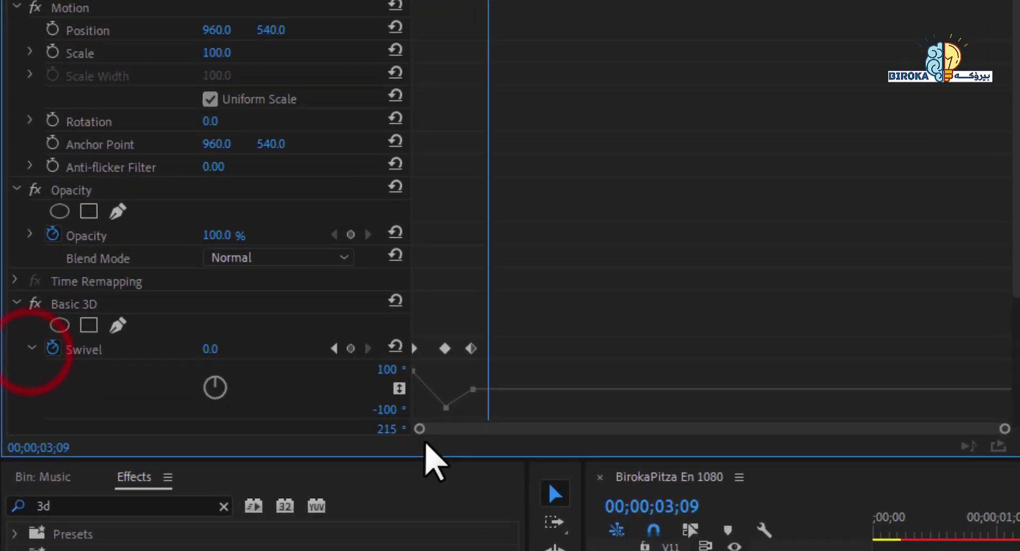
{"action": "left_click", "coordinate": [219, 302]}
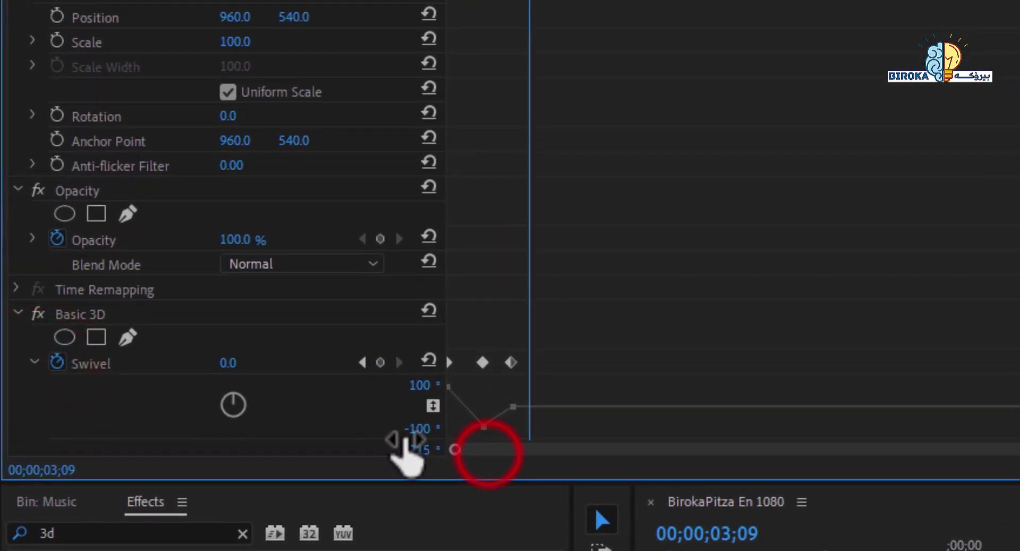
{"action": "left_click", "coordinate": [452, 362]}
{"action": "right_click", "coordinate": [452, 363]}
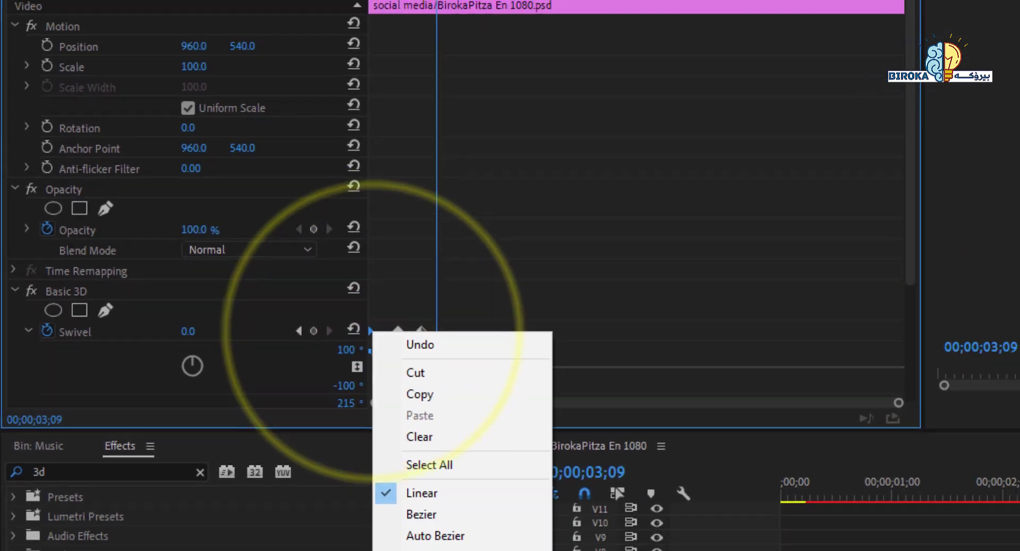
{"action": "left_click", "coordinate": [246, 417]}
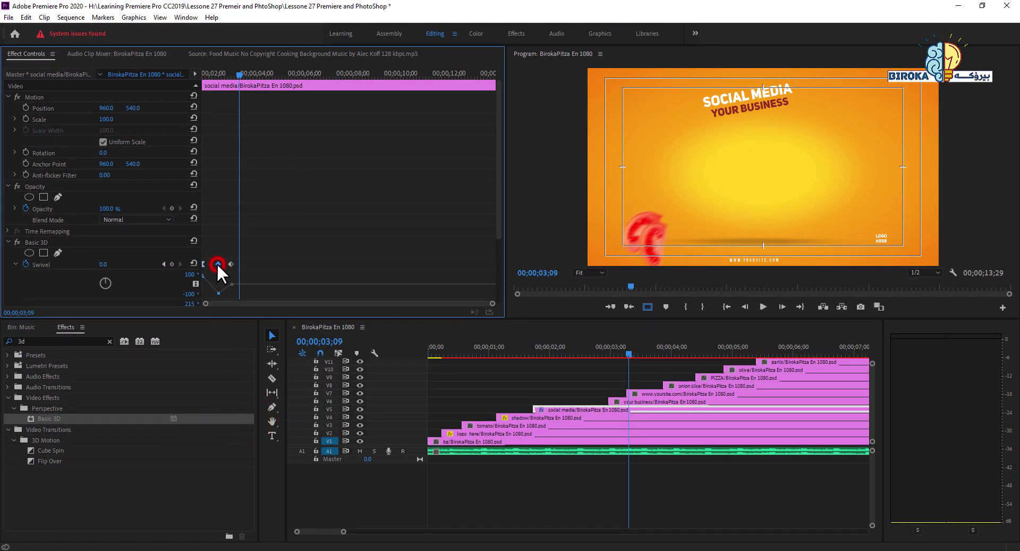
Step: Smooth the middle and last Swivel keyframes of the social media clip with Bezier interpolation
{"action": "right_click", "coordinate": [217, 264]}
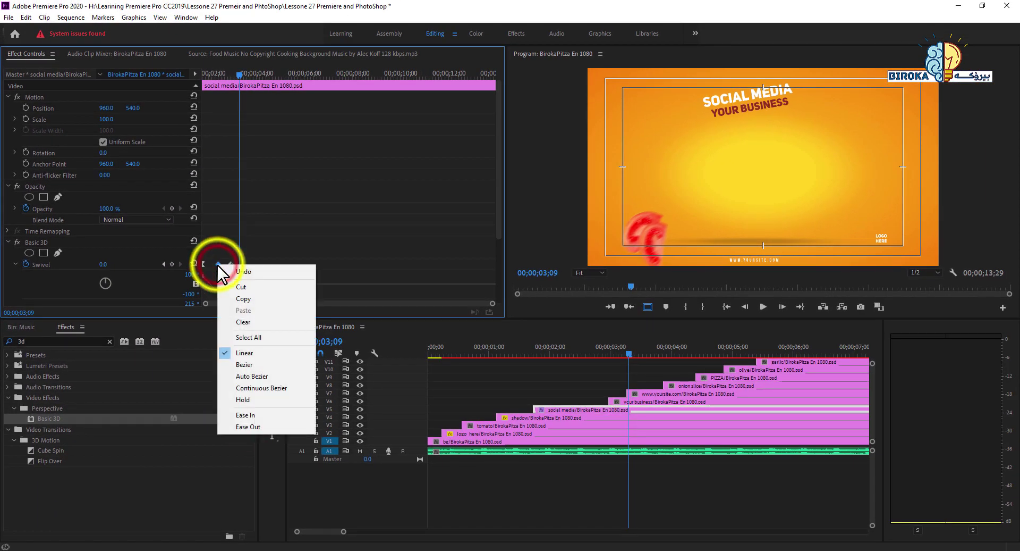
{"action": "left_click", "coordinate": [253, 364]}
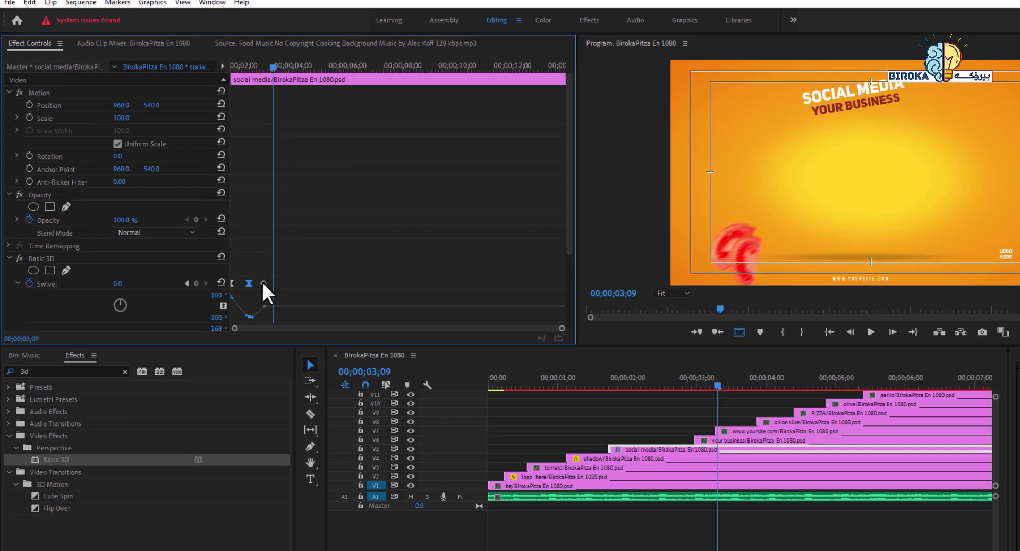
{"action": "left_click", "coordinate": [231, 263]}
{"action": "right_click", "coordinate": [231, 264]}
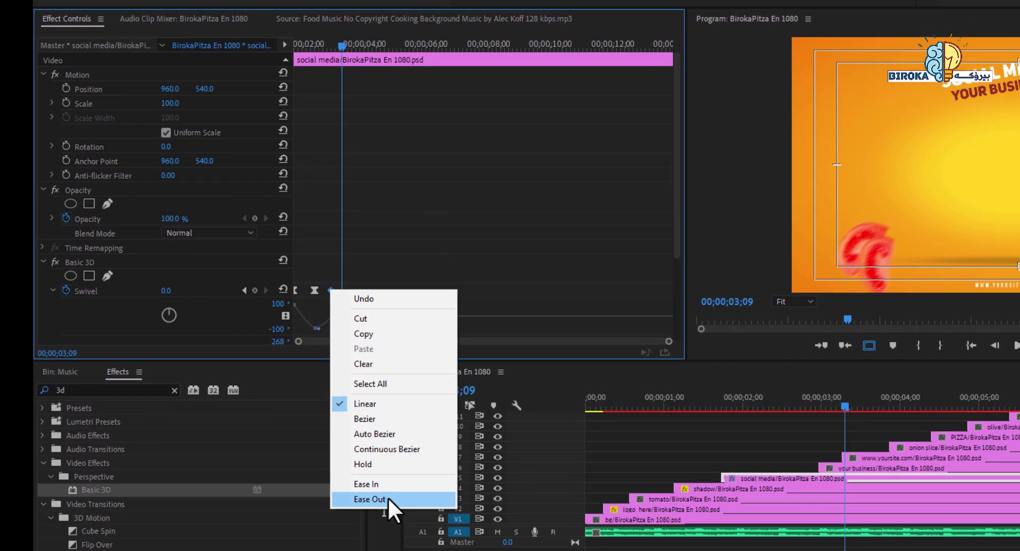
{"action": "left_click", "coordinate": [393, 534]}
Step: Reshape the Swivel curve around the middle keyframe using its Bezier handles and save the project
{"action": "mouse_move", "coordinate": [315, 325]}
{"action": "left_mouse_down"}
{"action": "mouse_move", "coordinate": [318, 306]}
{"action": "mouse_move", "coordinate": [312, 318]}
{"action": "left_mouse_up"}
{"action": "key", "text": "ctrl+s"}
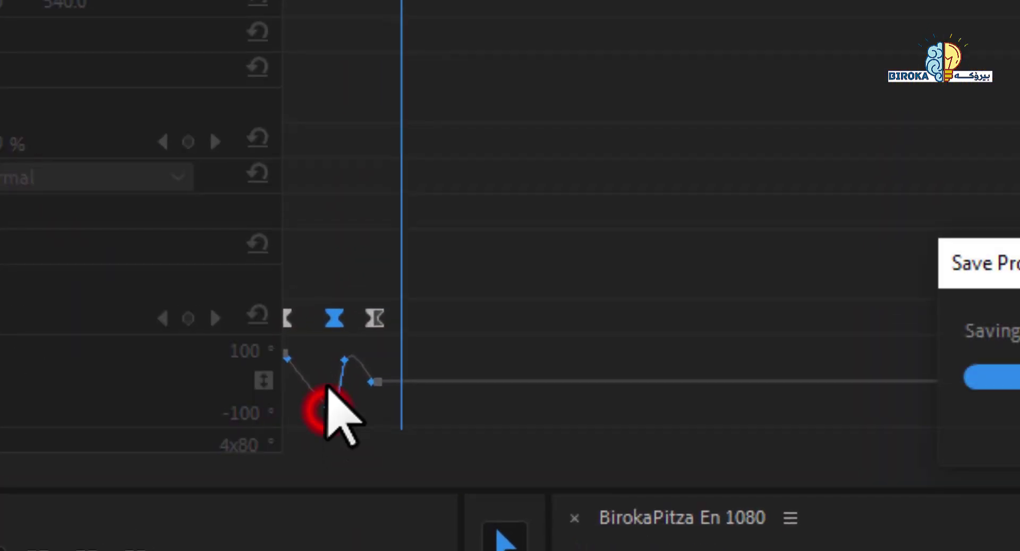
{"action": "left_click_drag", "start_coordinate": [325, 387], "coordinate": [287, 384]}
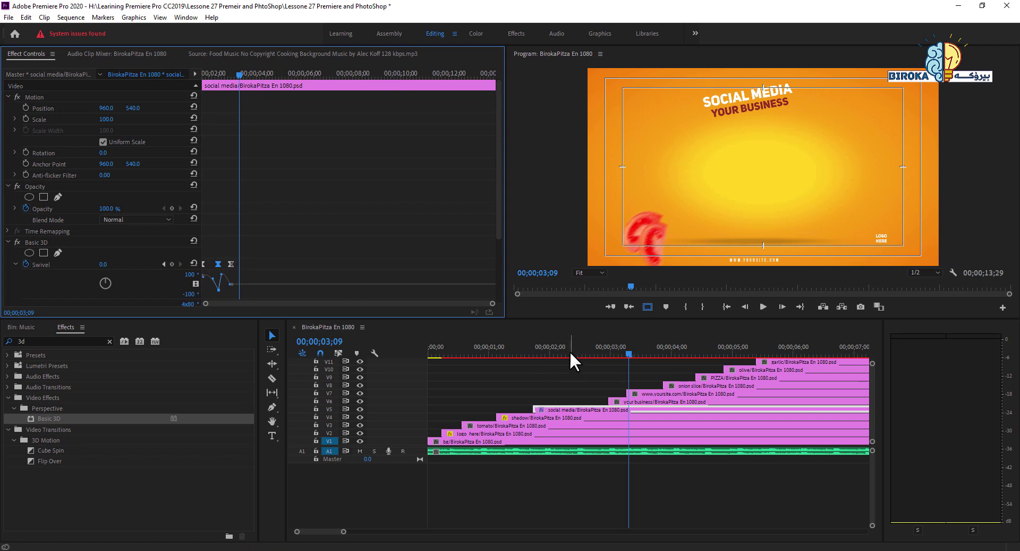
Step: Replay the social media text's swivel and extend it by moving the last Swivel keyframe to about 00;00;04;03
{"action": "left_click_drag", "start_coordinate": [568, 351], "coordinate": [528, 352]}
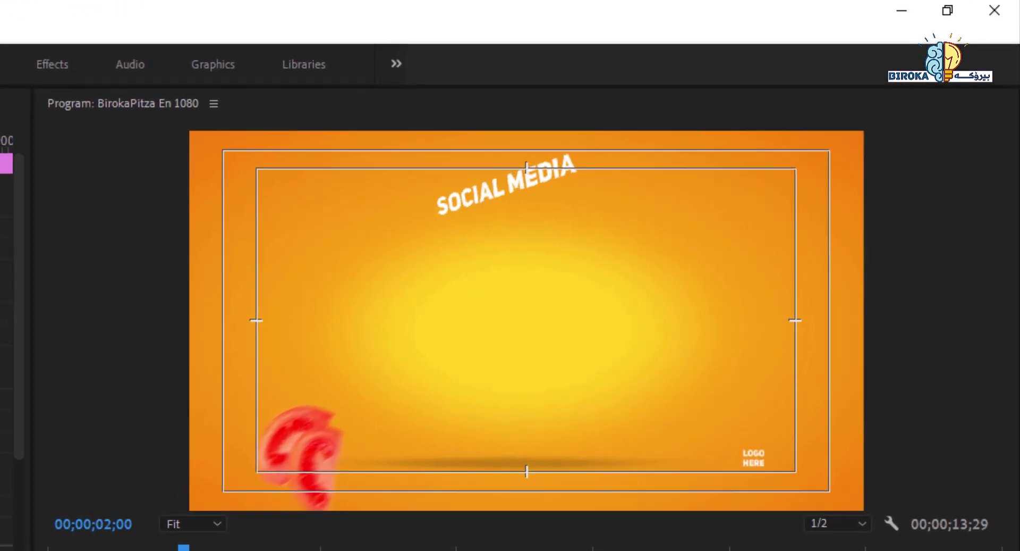
{"action": "key", "text": "space"}
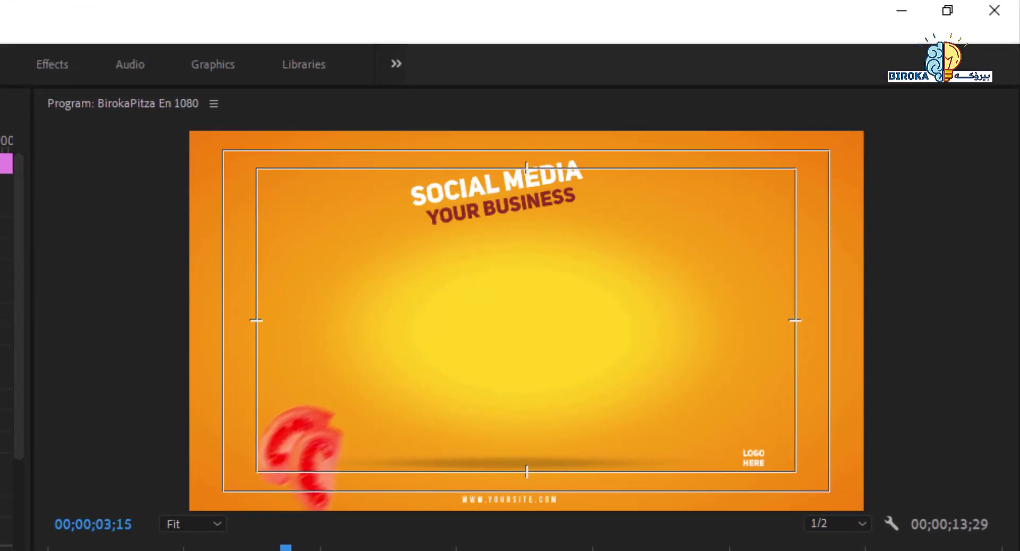
{"action": "left_click_drag", "start_coordinate": [232, 264], "coordinate": [261, 263]}
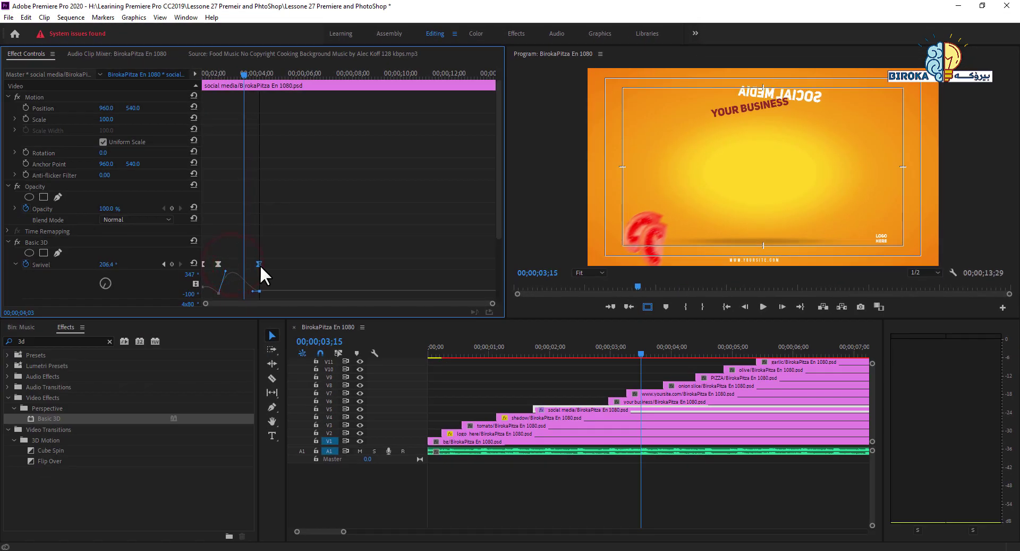
Step: Move the middle Swivel keyframe to about 00;00;02;29, adjust its curve handles, and review the motion through 00;00;04;16
{"action": "left_click", "coordinate": [219, 293]}
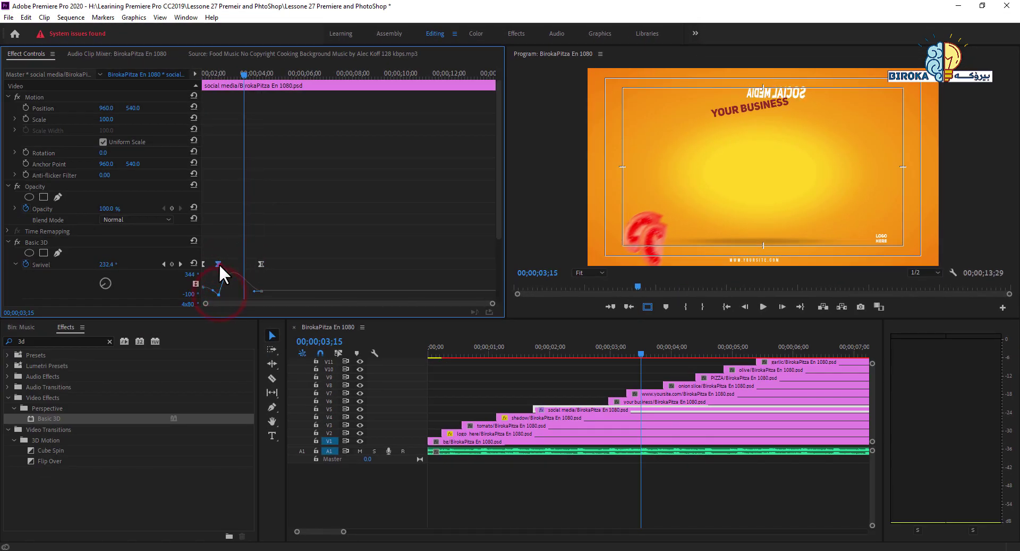
{"action": "left_click_drag", "start_coordinate": [221, 282], "coordinate": [220, 272]}
{"action": "left_click_drag", "start_coordinate": [244, 74], "coordinate": [242, 75]}
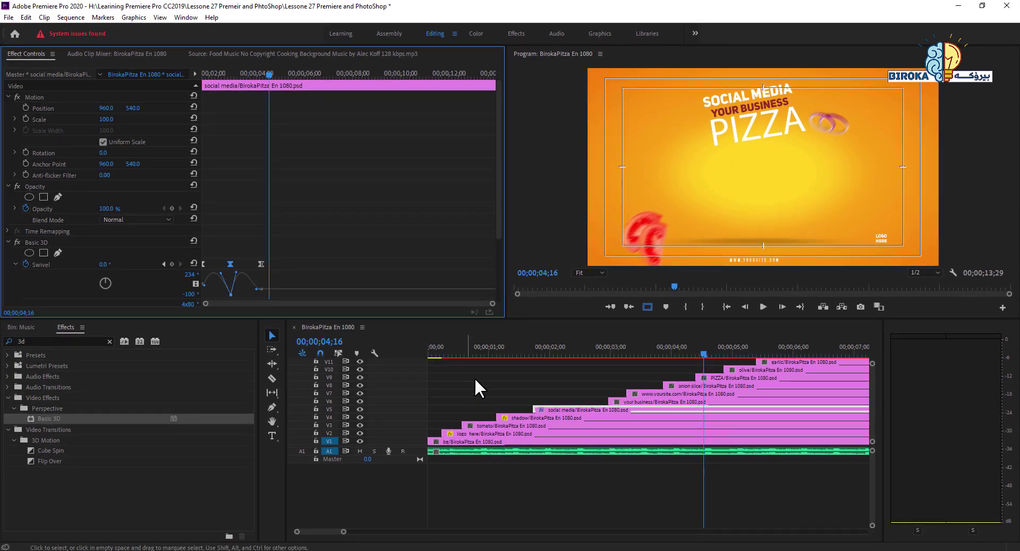
Step: Collapse the Swivel graph and copy the social media clip on V5 with its Basic 3D animation
{"action": "left_click", "coordinate": [312, 304]}
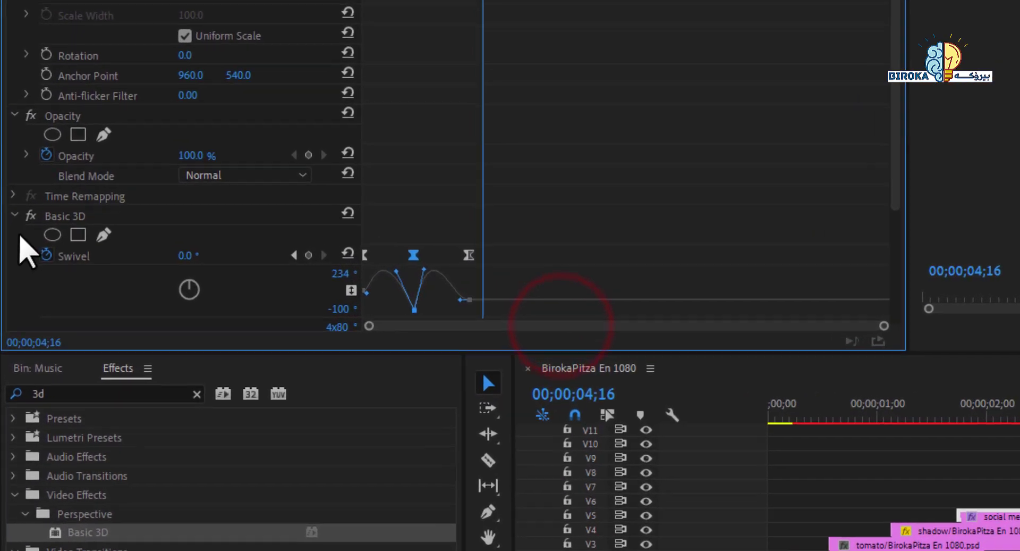
{"action": "left_click", "coordinate": [16, 265]}
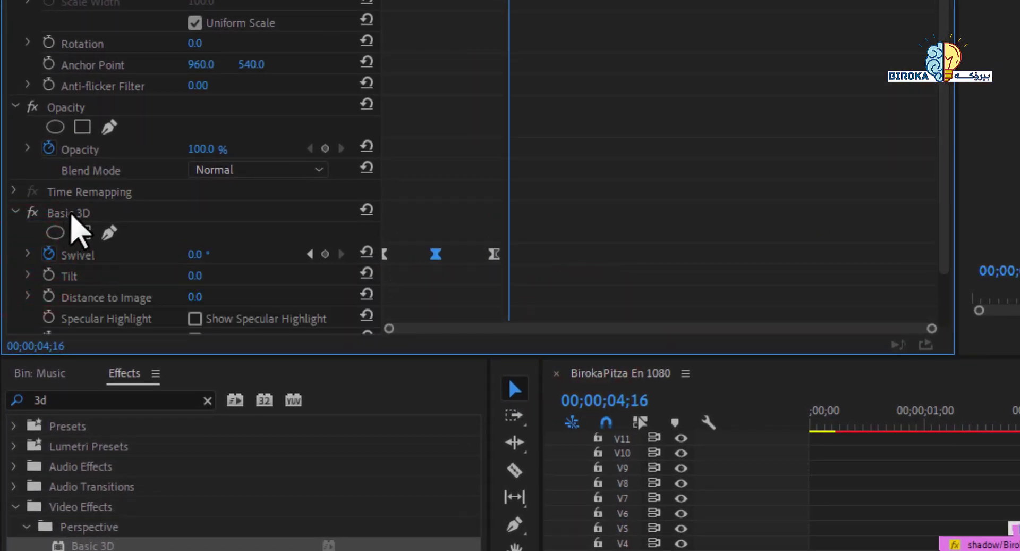
{"action": "left_click", "coordinate": [74, 214]}
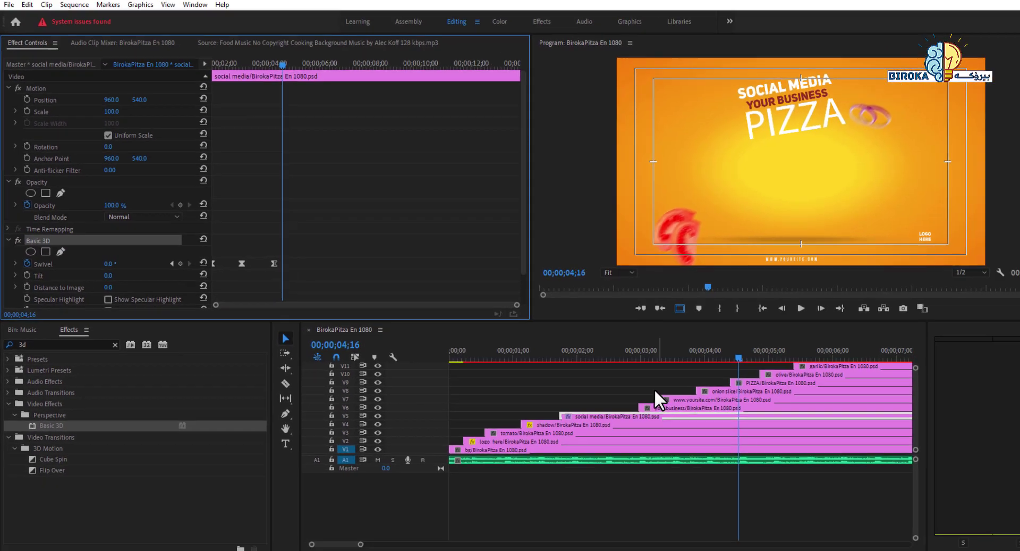
{"action": "left_click", "coordinate": [618, 380]}
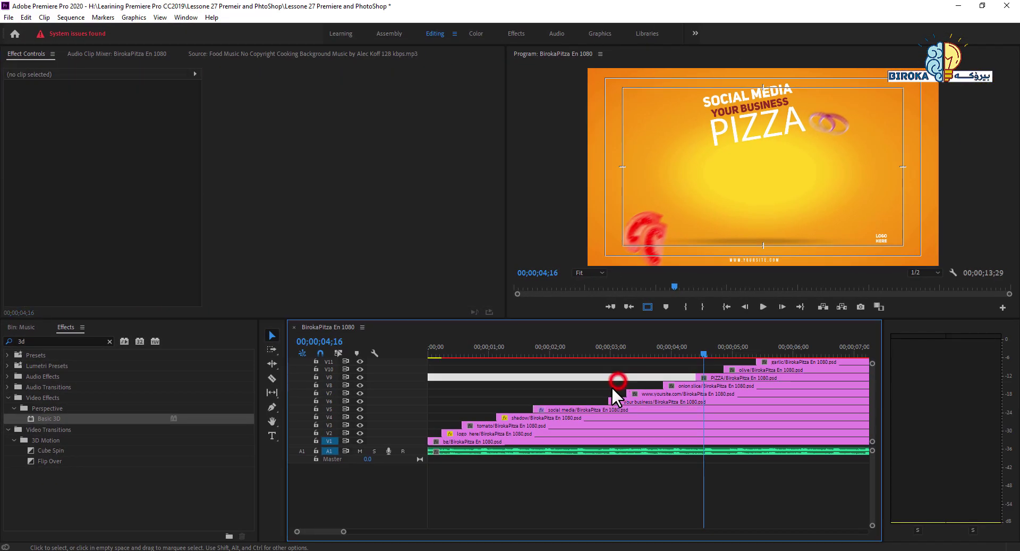
{"action": "left_click", "coordinate": [575, 386]}
{"action": "left_click", "coordinate": [560, 350]}
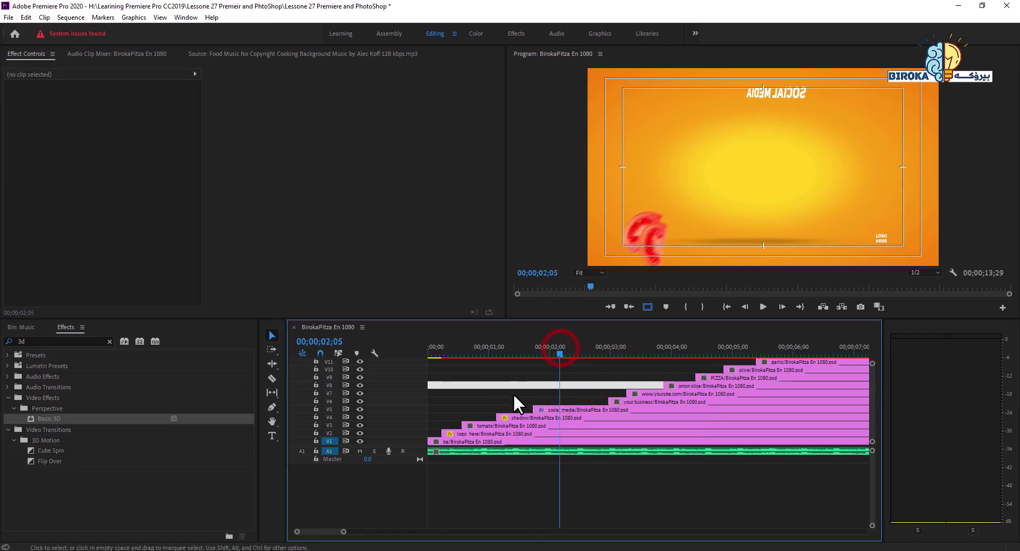
{"action": "left_click", "coordinate": [529, 388]}
{"action": "left_click", "coordinate": [556, 410]}
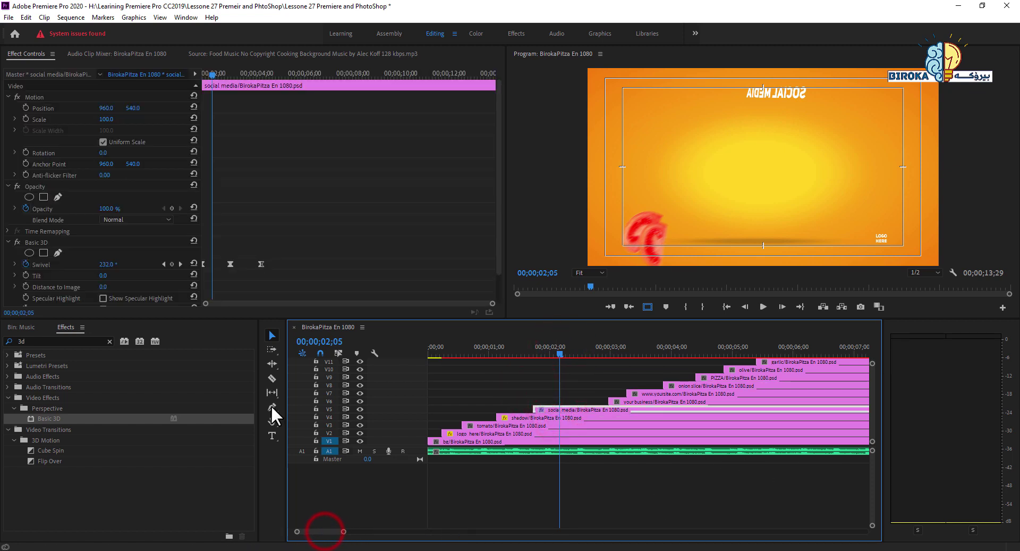
{"action": "left_click", "coordinate": [572, 385]}
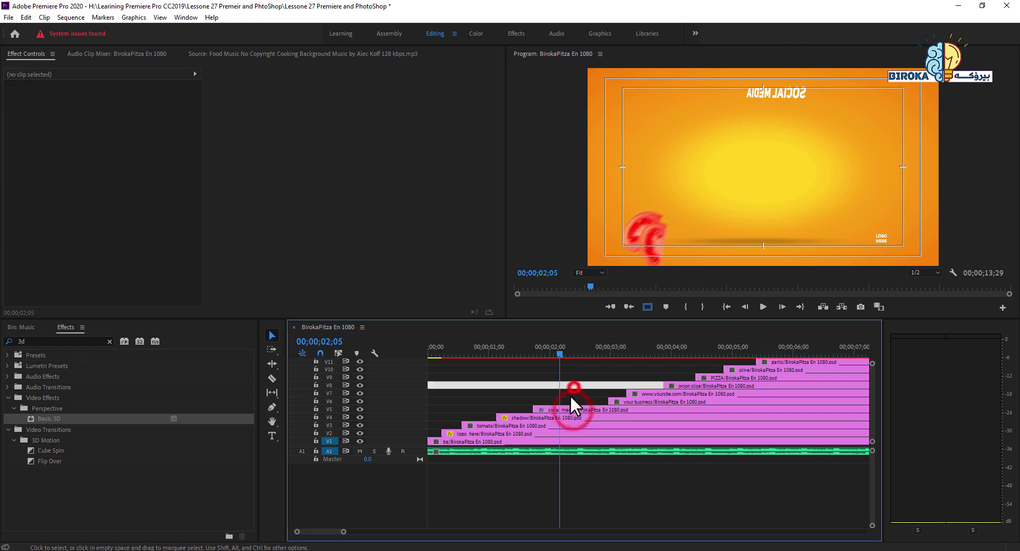
{"action": "left_click", "coordinate": [570, 408]}
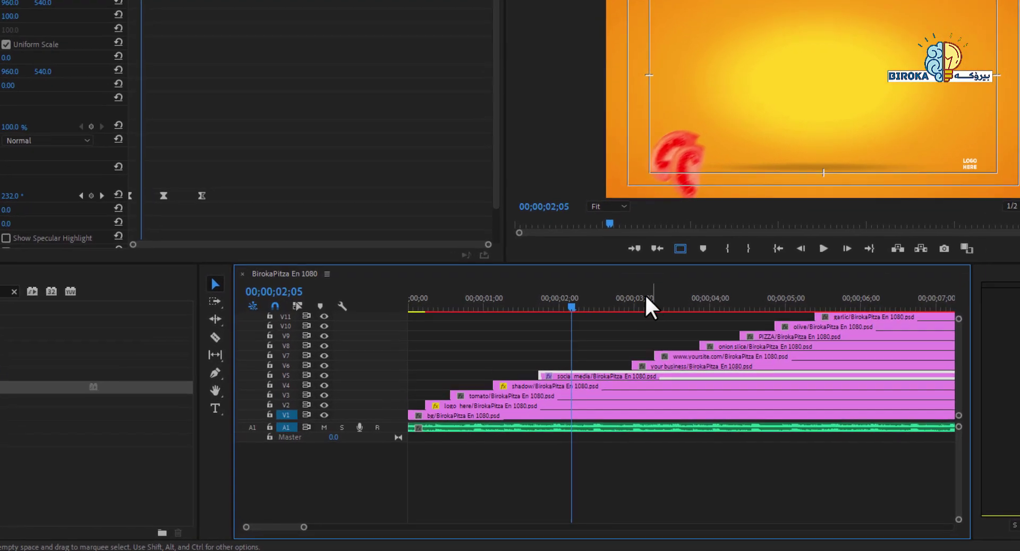
Step: Paste the copied attributes, including Basic 3D, onto the your business clip on V6, and reselect the social media clip
{"action": "left_click", "coordinate": [639, 291]}
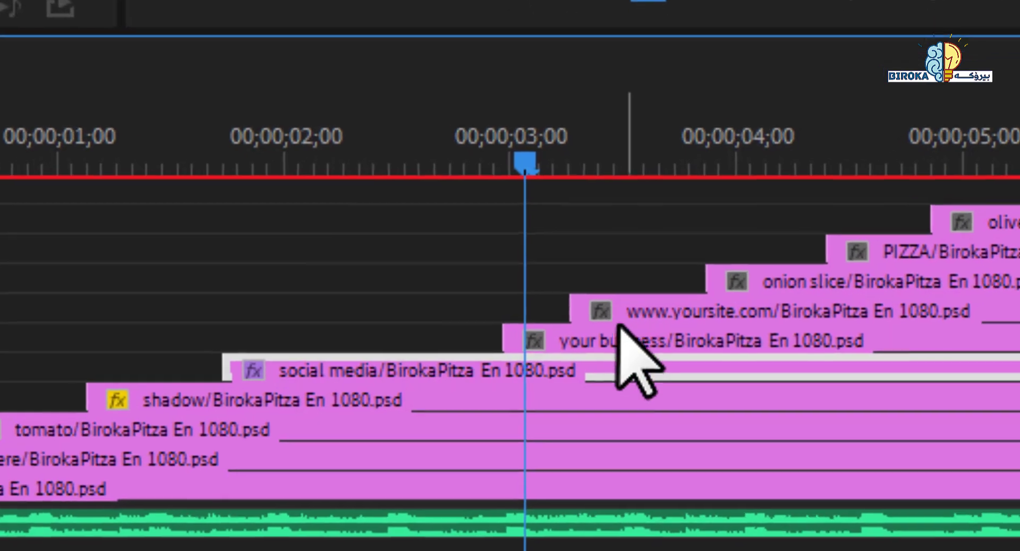
{"action": "left_click", "coordinate": [616, 334]}
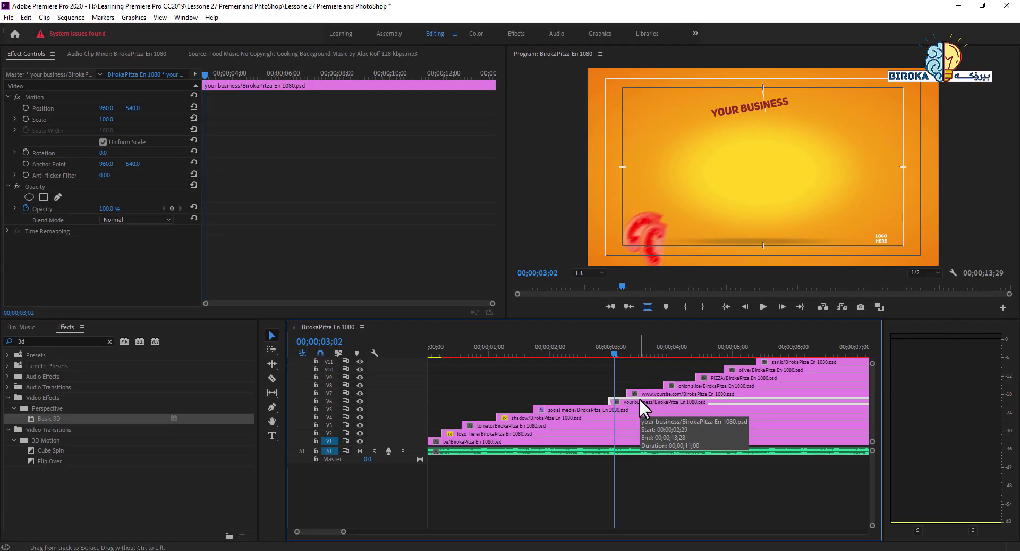
{"action": "key", "text": "ctrl+alt+v"}
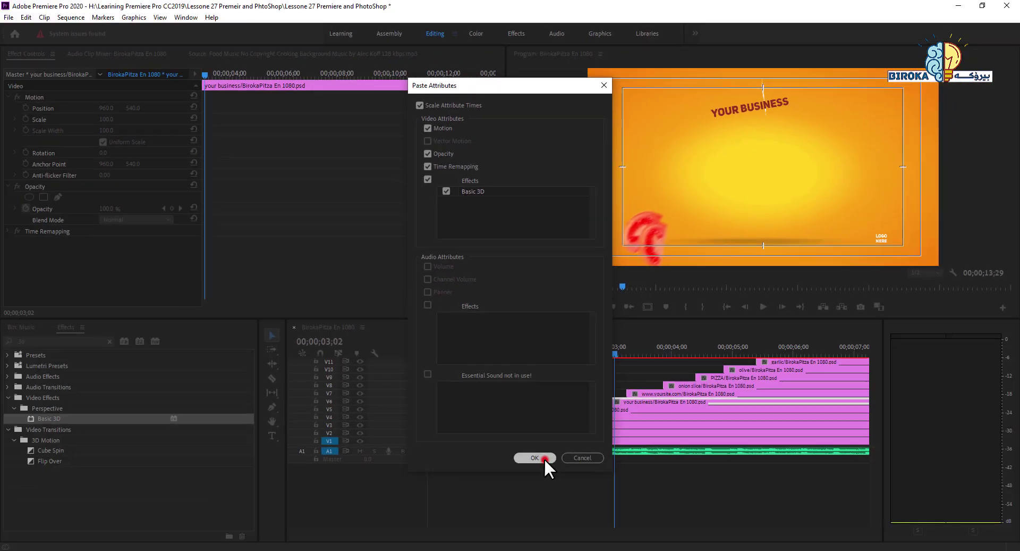
{"action": "left_click", "coordinate": [545, 460]}
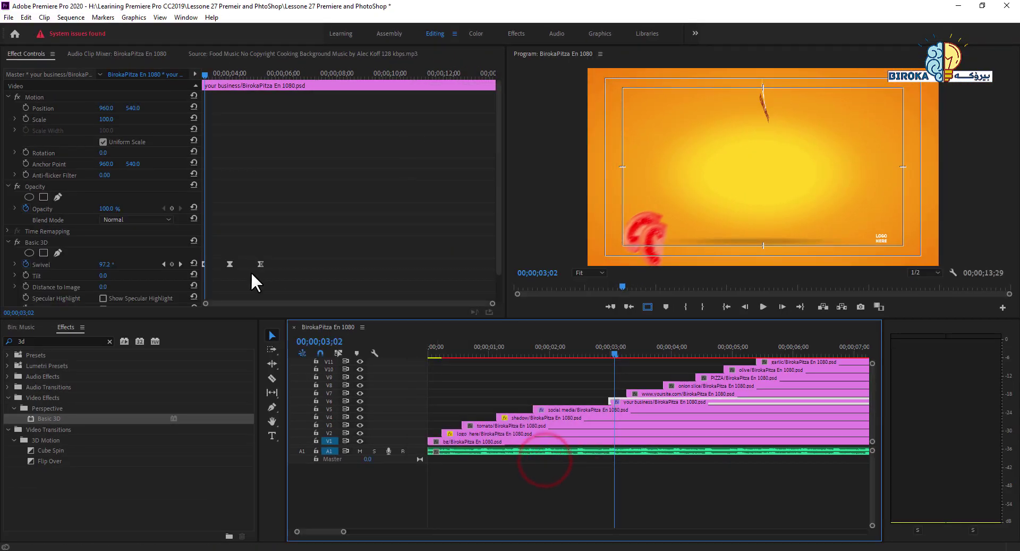
{"action": "left_click", "coordinate": [592, 406]}
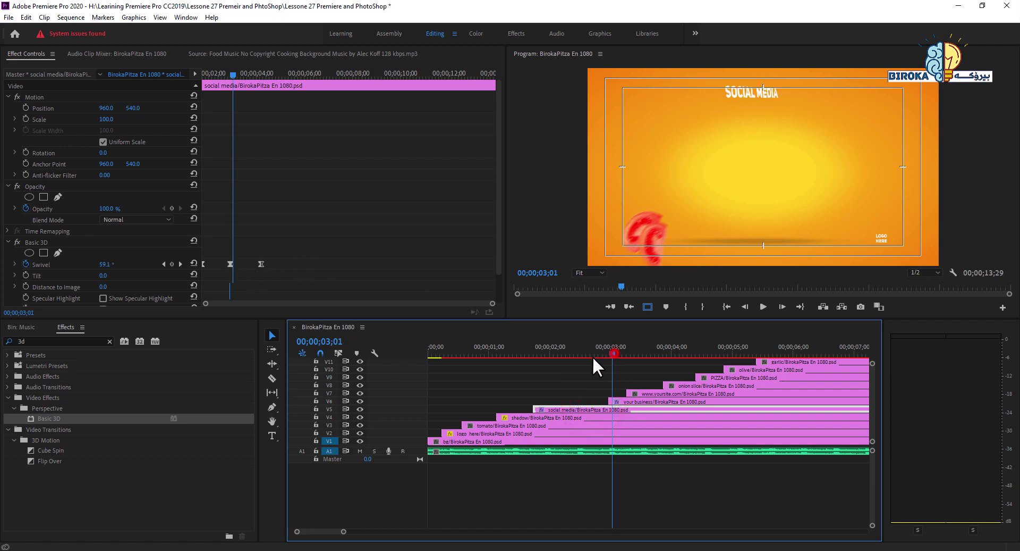
Step: Select the your business clip on V6 and play the sequence to review its swivel together with the social media text
{"action": "left_click", "coordinate": [637, 396]}
{"action": "left_click", "coordinate": [627, 353]}
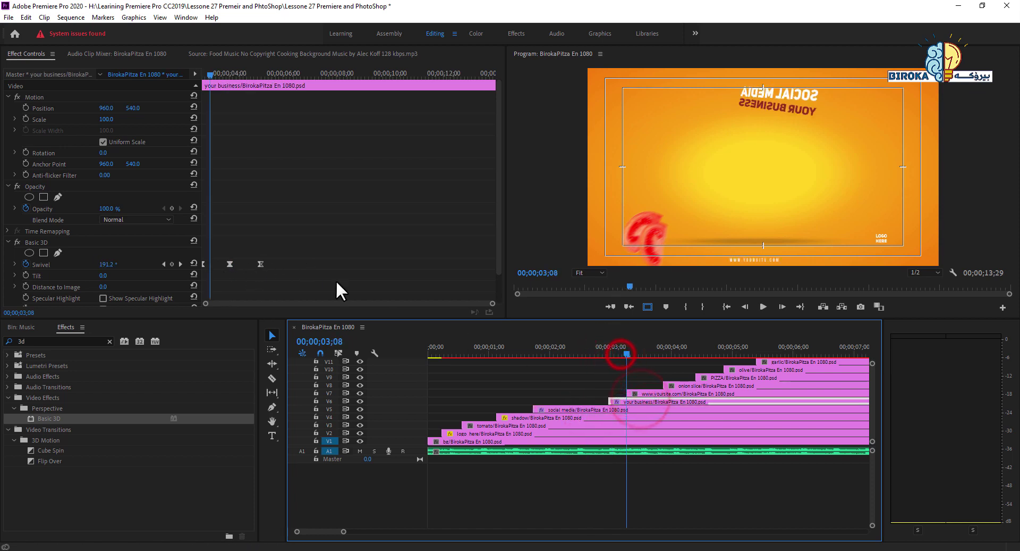
{"action": "left_click", "coordinate": [519, 346]}
{"action": "key", "text": "space"}
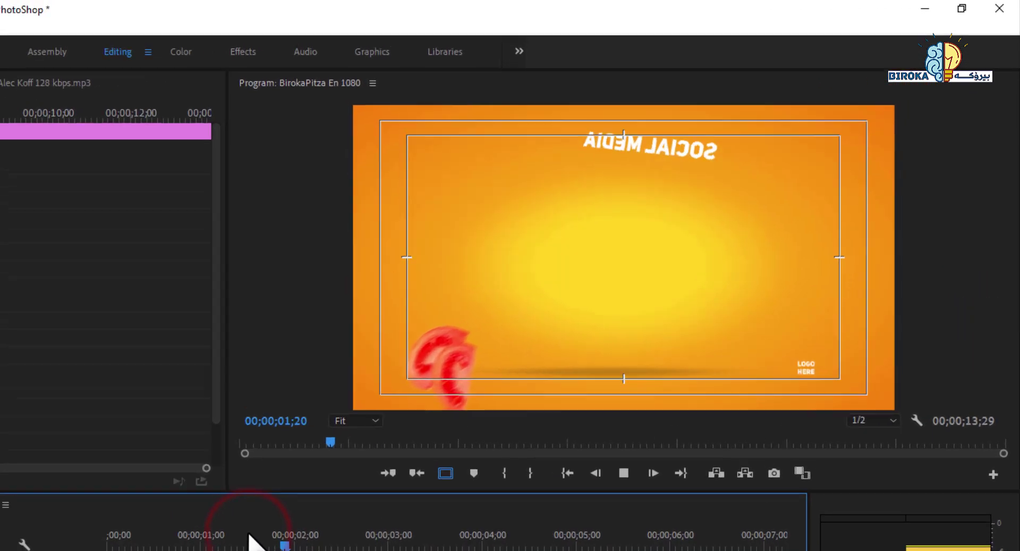
{"action": "key", "text": "space"}
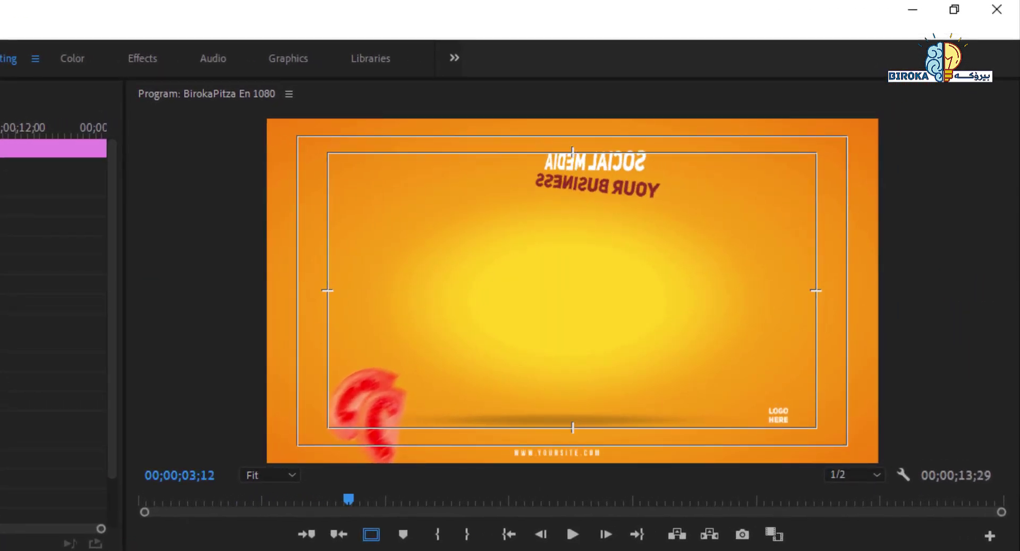
Step: Save the project and preview the animation from 00;00;01;19 to about 00;00;05;23 in the maximized Program monitor
{"action": "left_click", "coordinate": [225, 499]}
{"action": "left_click", "coordinate": [366, 375]}
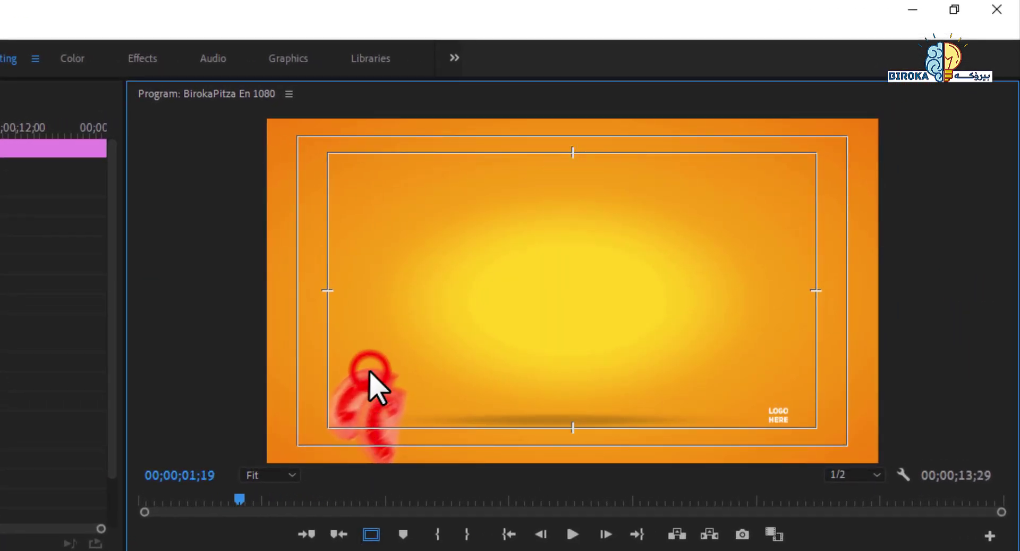
{"action": "key", "text": "ctrl+s"}
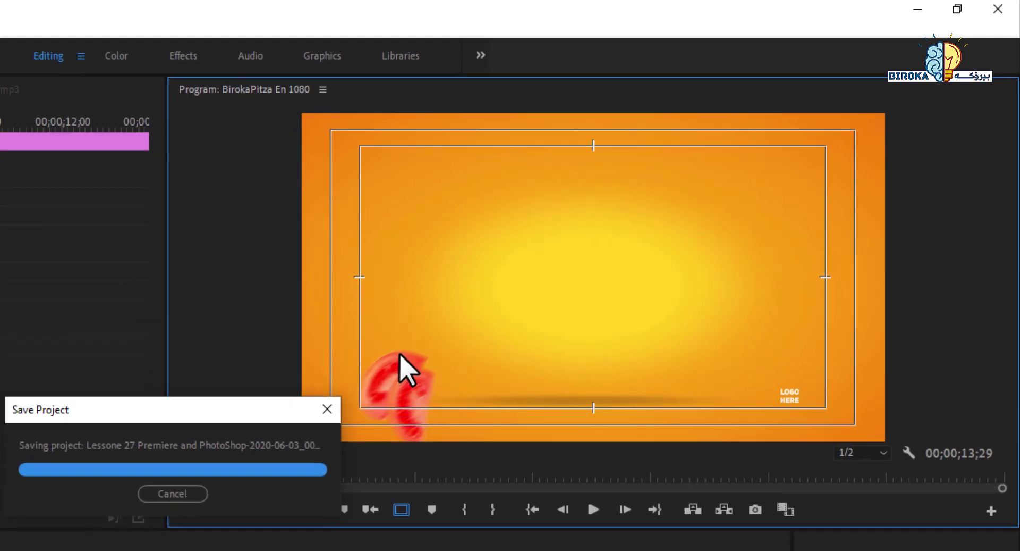
{"action": "key", "text": "grave"}
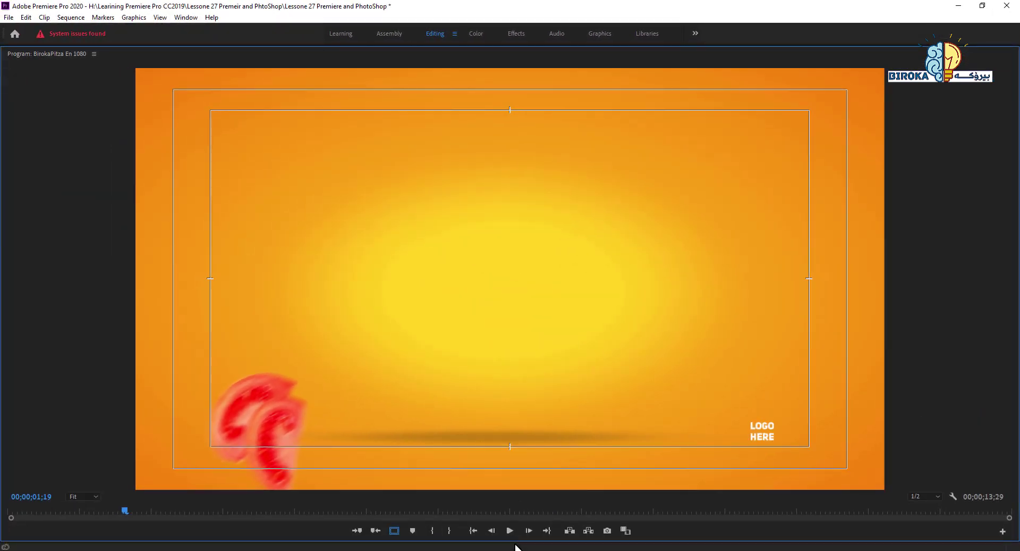
{"action": "left_click", "coordinate": [508, 531]}
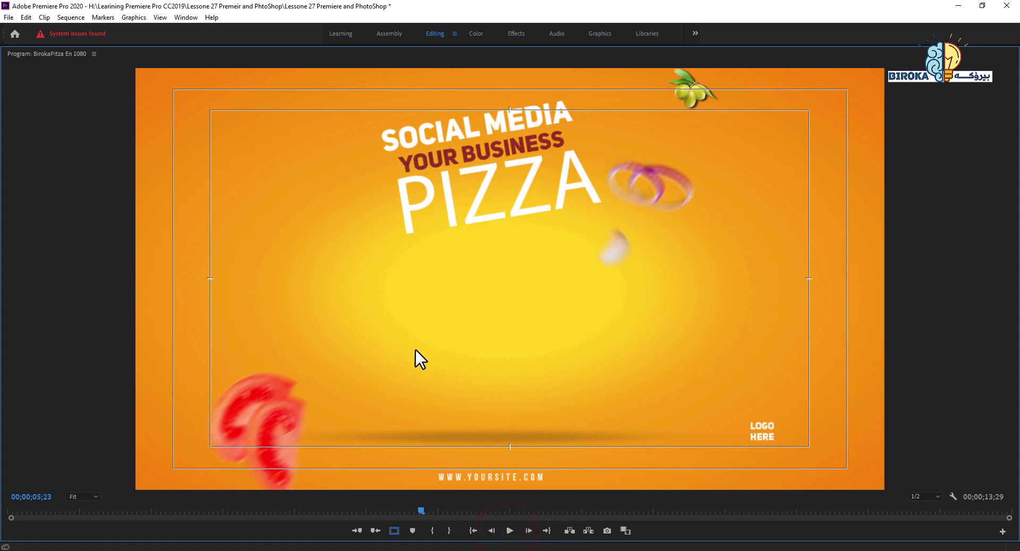
{"action": "key", "text": "grave"}
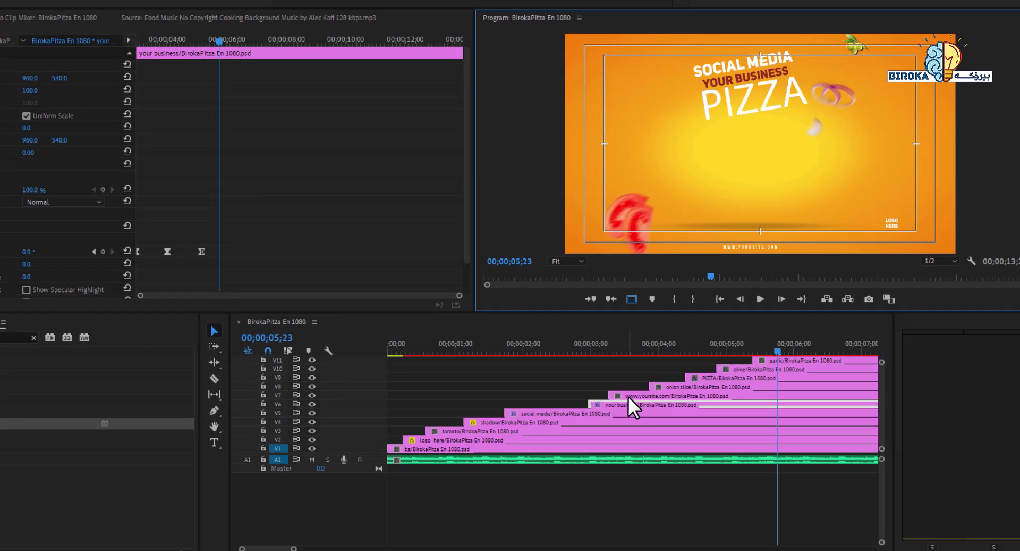
Step: Apply the Basic 3D effect to the onion slice clip on V8 and scrub from its start to 00;00;04;20
{"action": "left_click", "coordinate": [646, 394]}
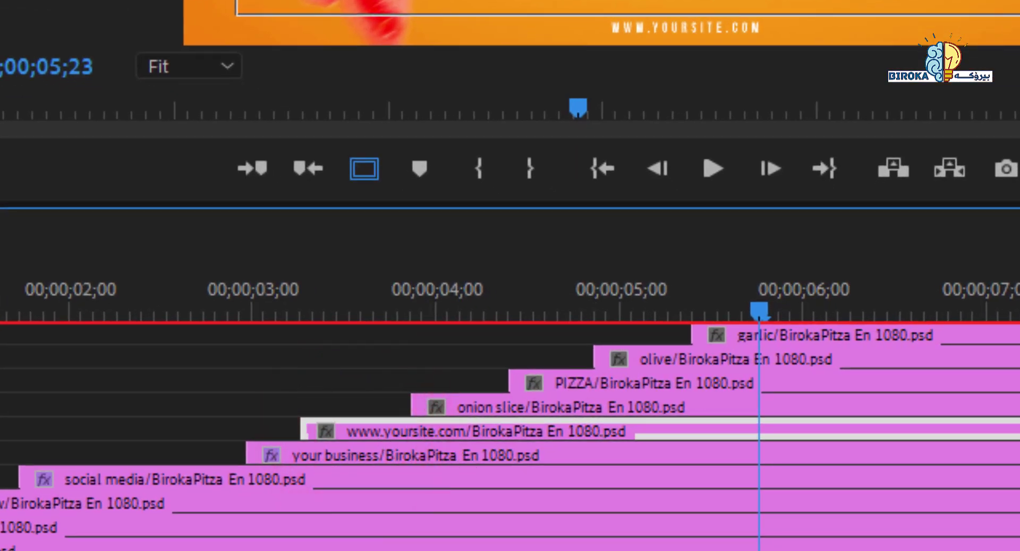
{"action": "scroll", "coordinate": [510, 431], "scroll_direction": "right", "scroll_amount": 5}
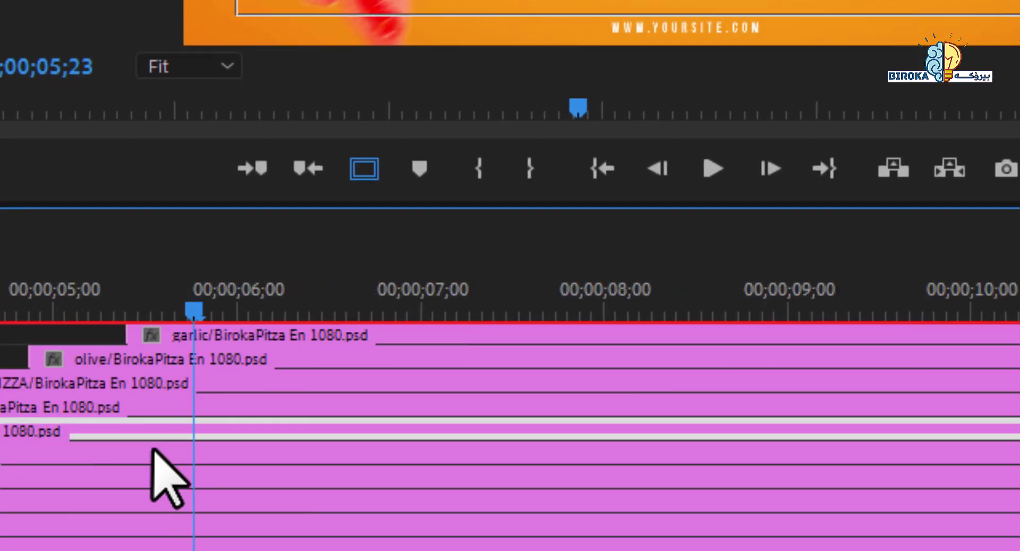
{"action": "left_click", "coordinate": [161, 340]}
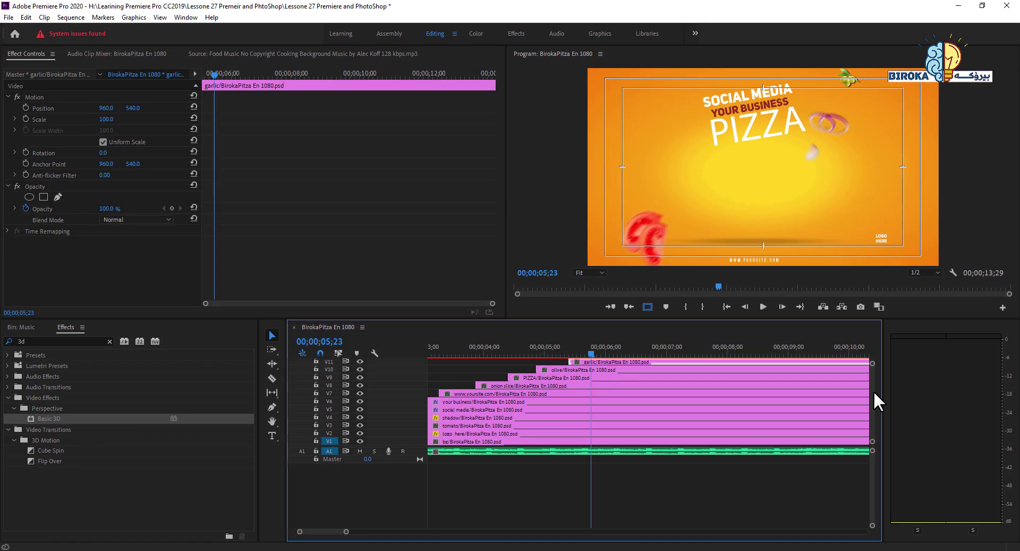
{"action": "left_click_drag", "start_coordinate": [873, 392], "coordinate": [525, 358]}
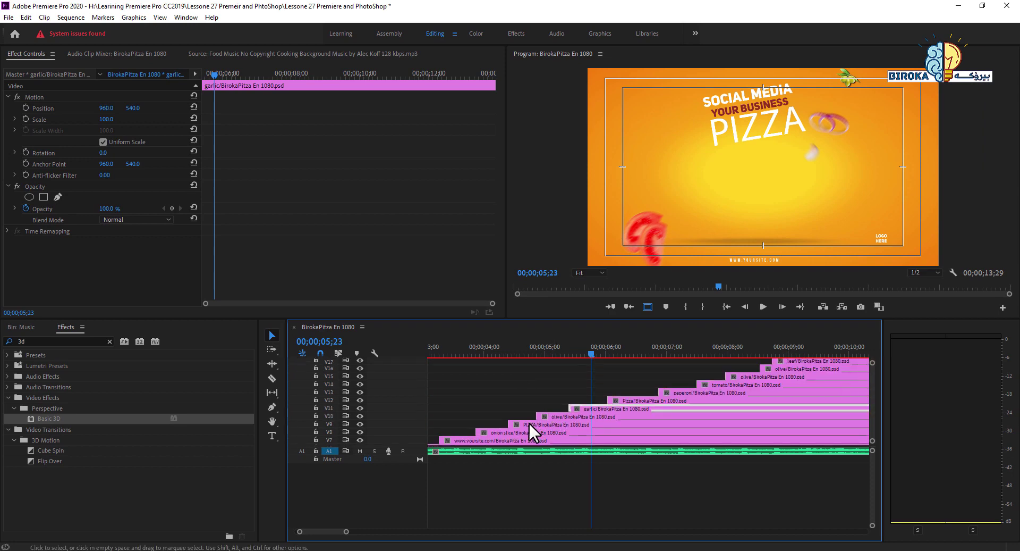
{"action": "left_click", "coordinate": [528, 422]}
{"action": "left_click", "coordinate": [519, 351]}
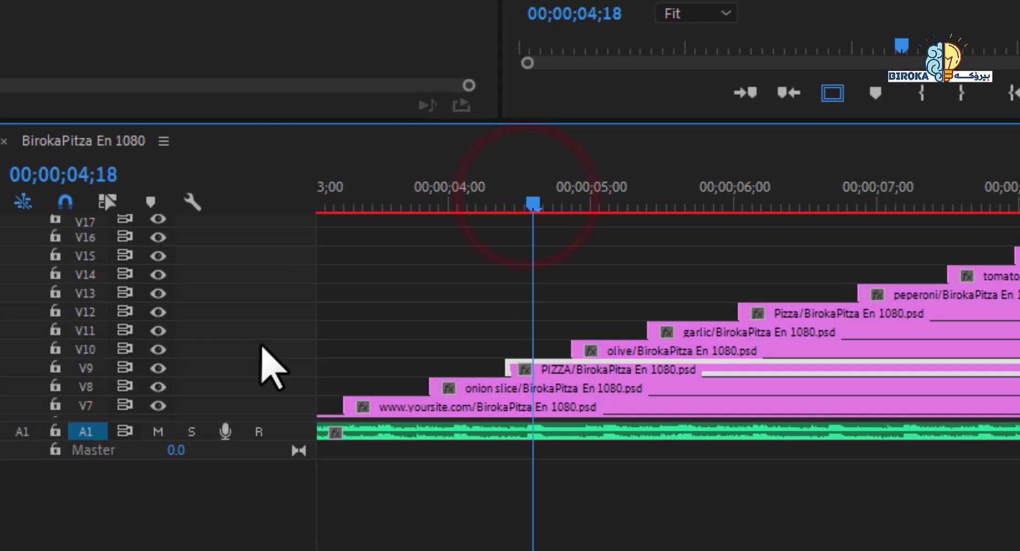
{"action": "left_click", "coordinate": [470, 388]}
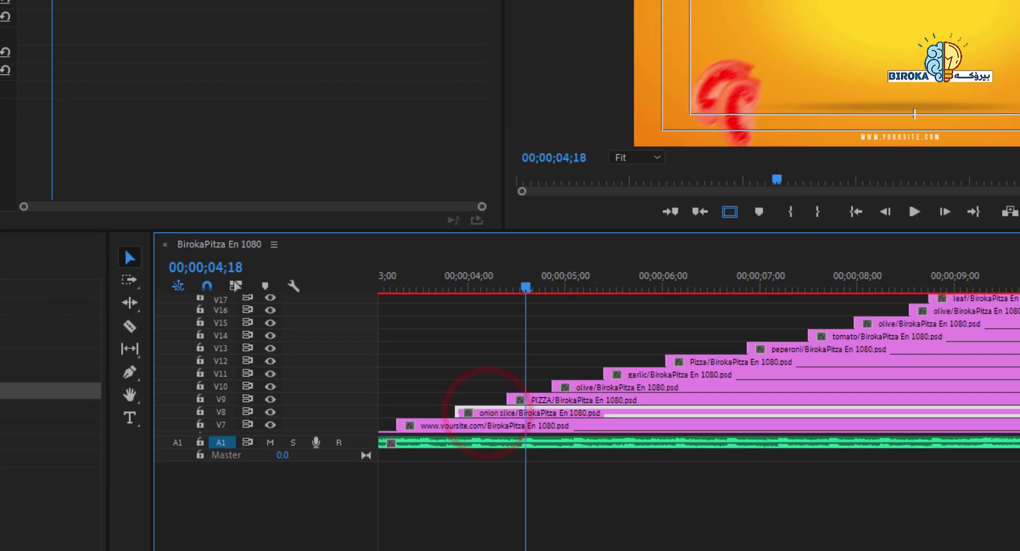
{"action": "left_click_drag", "start_coordinate": [46, 418], "coordinate": [514, 433]}
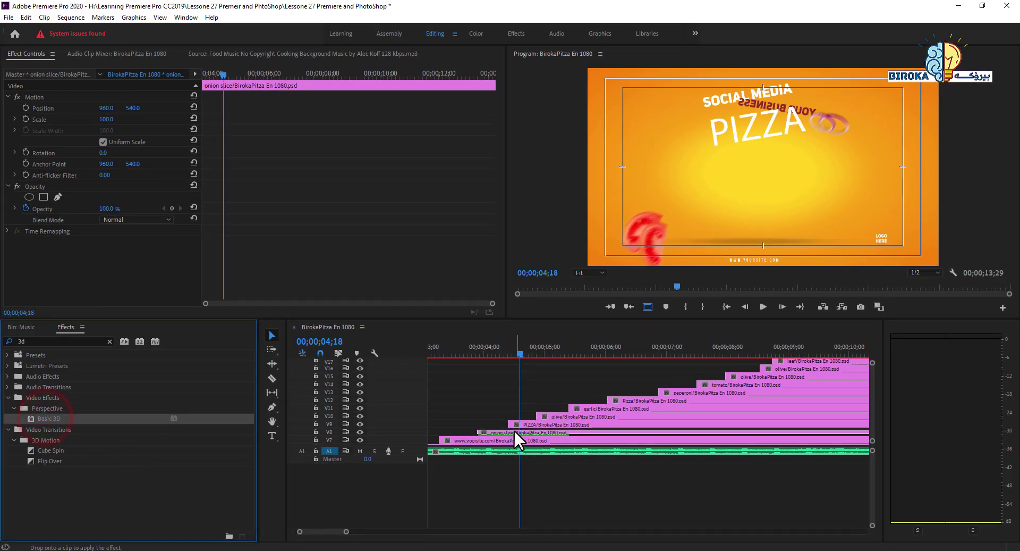
{"action": "left_click", "coordinate": [479, 352]}
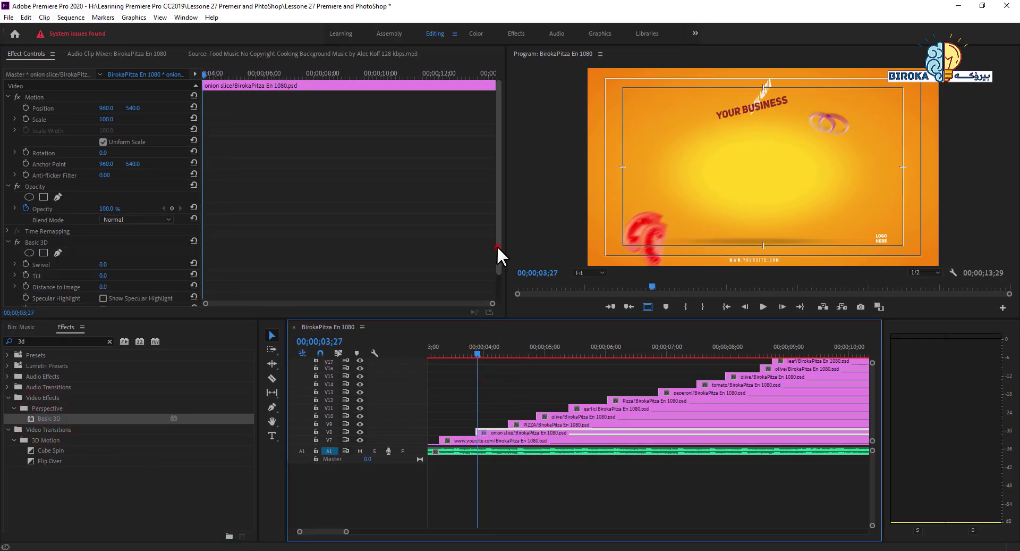
{"action": "left_click_drag", "start_coordinate": [496, 245], "coordinate": [499, 279]}
{"action": "left_click_drag", "start_coordinate": [481, 354], "coordinate": [527, 377]}
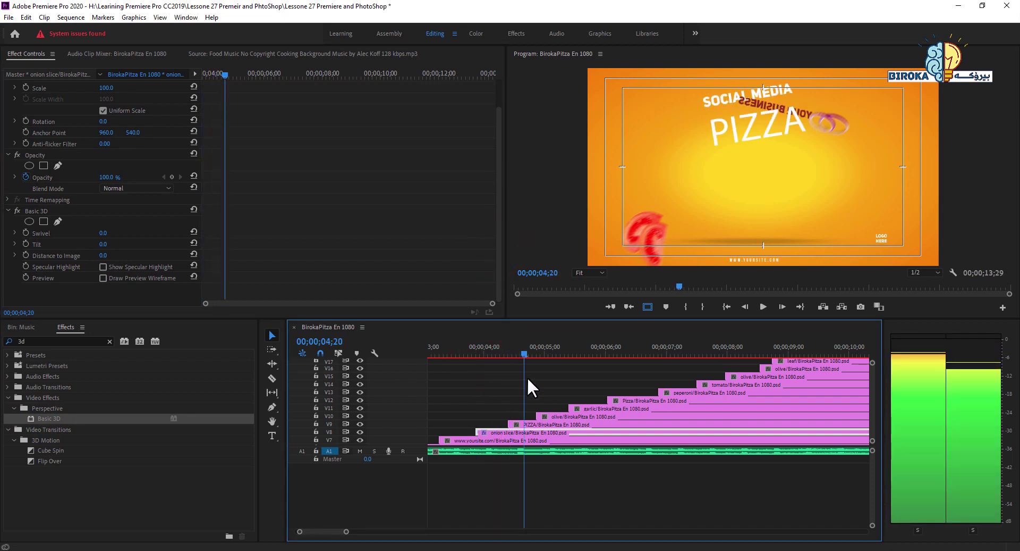
Step: Apply Basic 3D to the PIZZA clip on V9 and enable keyframing for Swivel, Tilt, Distance to Image and Specular Highlight
{"action": "left_click", "coordinate": [534, 425]}
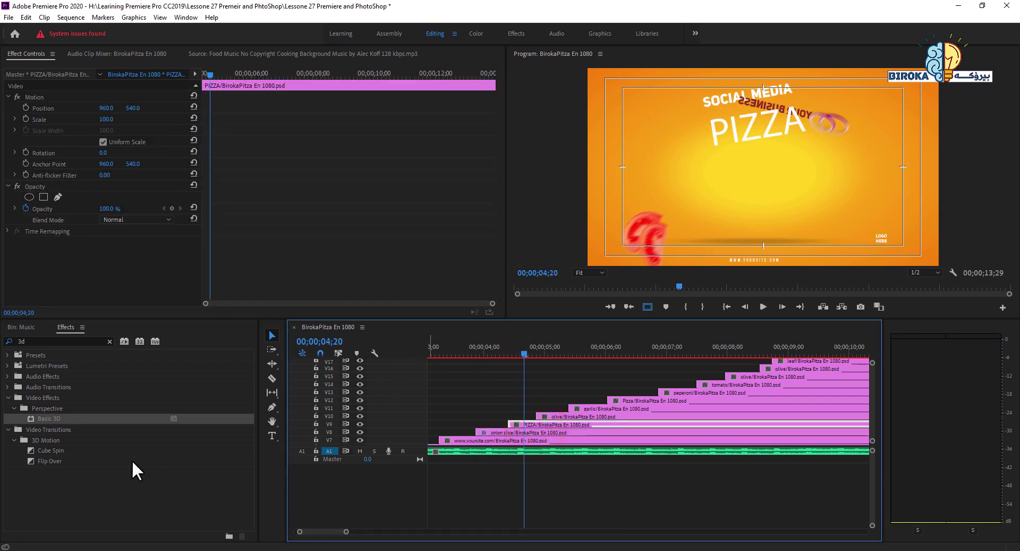
{"action": "left_click_drag", "start_coordinate": [43, 419], "coordinate": [545, 425]}
{"action": "left_click_drag", "start_coordinate": [746, 178], "coordinate": [747, 178]}
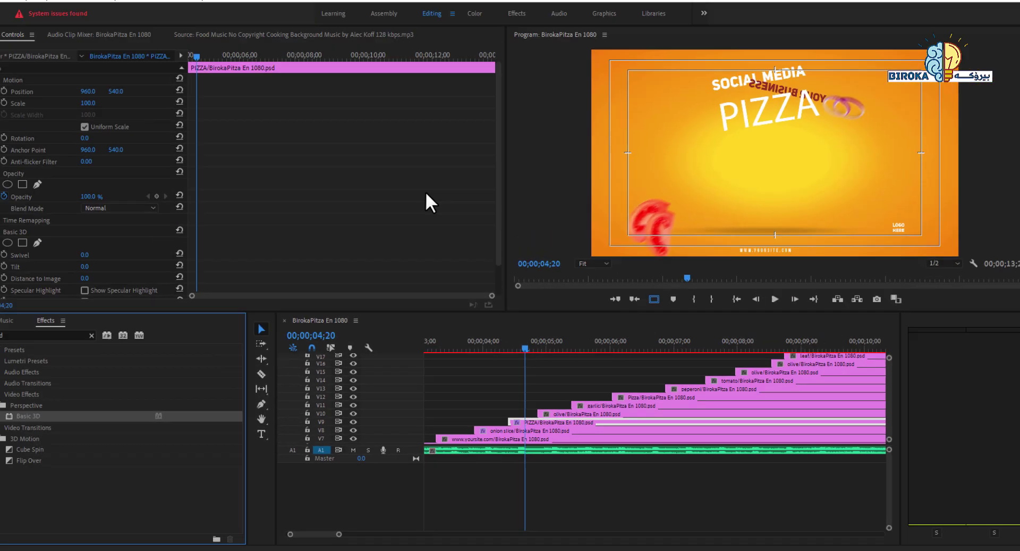
{"action": "left_click", "coordinate": [25, 264]}
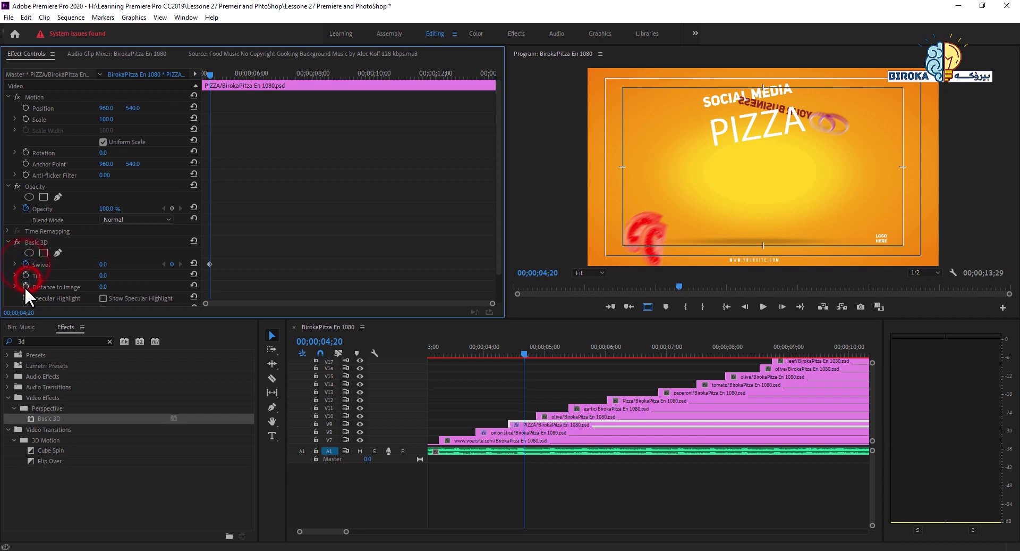
{"action": "left_click", "coordinate": [25, 275]}
{"action": "left_click", "coordinate": [25, 286]}
{"action": "left_click", "coordinate": [25, 298]}
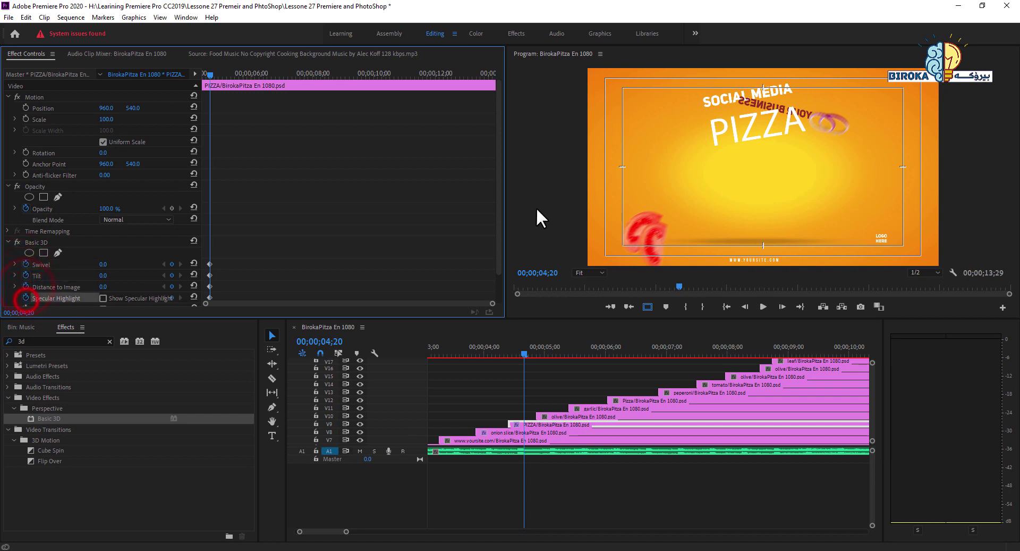
Step: Enable Preview keyframing at 00;00;04;13 and shift the PIZZA clip's other Basic 3D keyframes to the clip's start
{"action": "left_click_drag", "start_coordinate": [499, 186], "coordinate": [498, 234]}
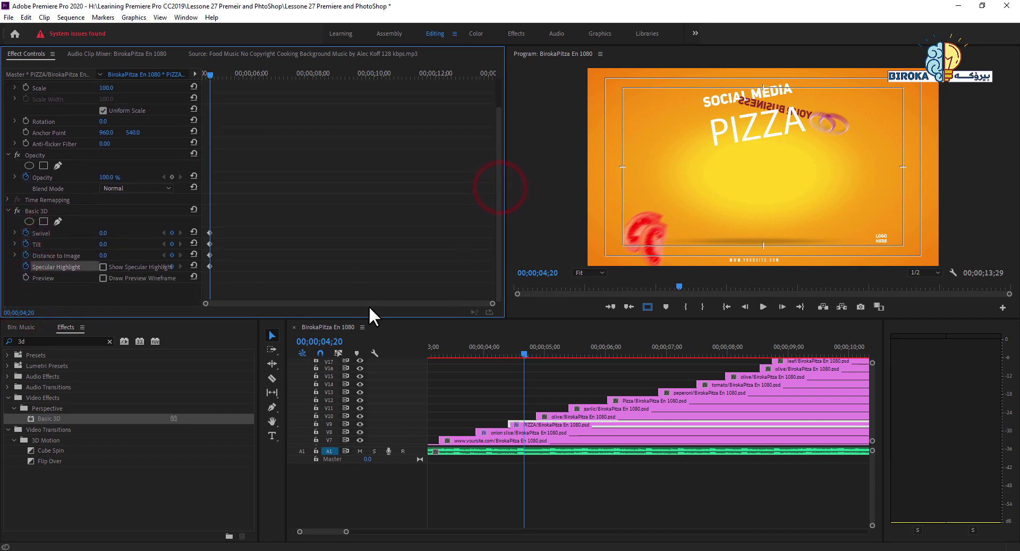
{"action": "left_click_drag", "start_coordinate": [521, 357], "coordinate": [510, 358]}
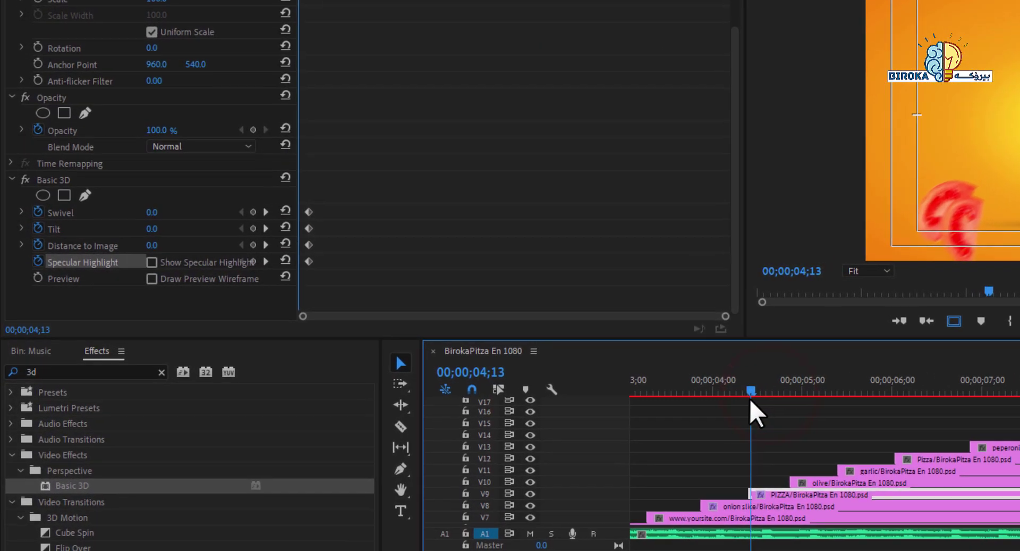
{"action": "left_click", "coordinate": [39, 277]}
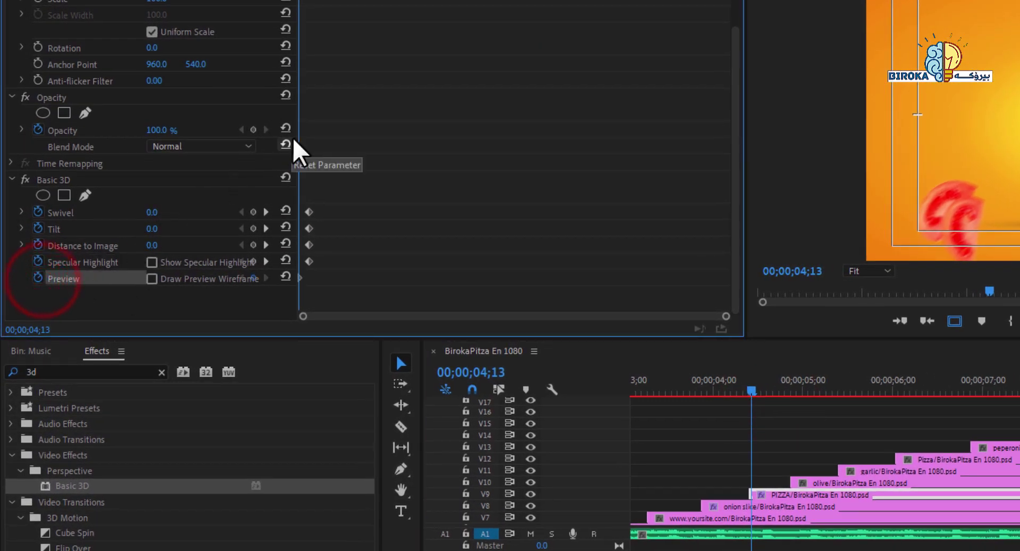
{"action": "left_click", "coordinate": [345, 194]}
{"action": "left_click_drag", "start_coordinate": [342, 193], "coordinate": [300, 261]}
Step: Add keyframes for all five Basic 3D properties of the PIZZA clip at 00;00;04;28
{"action": "left_click_drag", "start_coordinate": [302, 1], "coordinate": [324, 1]}
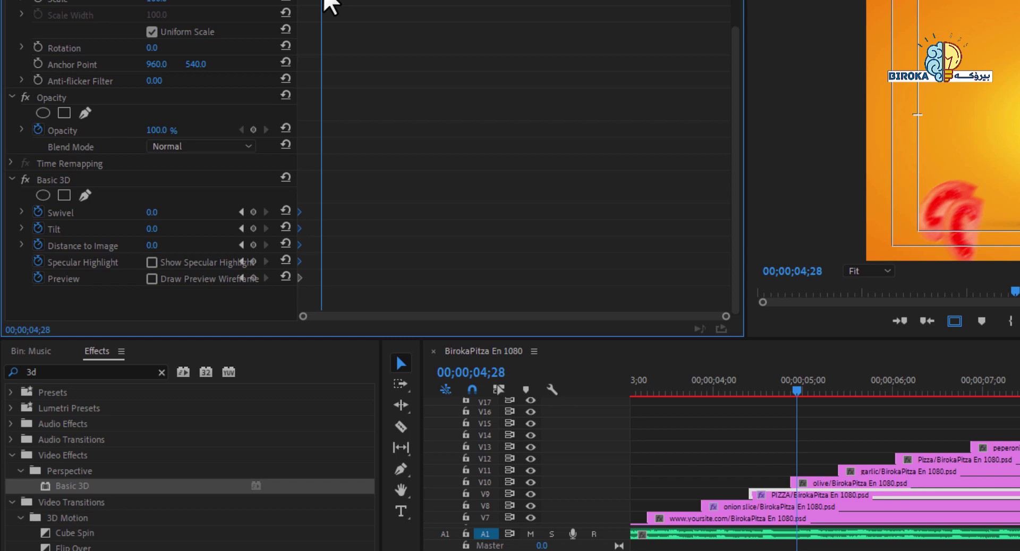
{"action": "left_click", "coordinate": [253, 211]}
{"action": "left_click", "coordinate": [253, 228]}
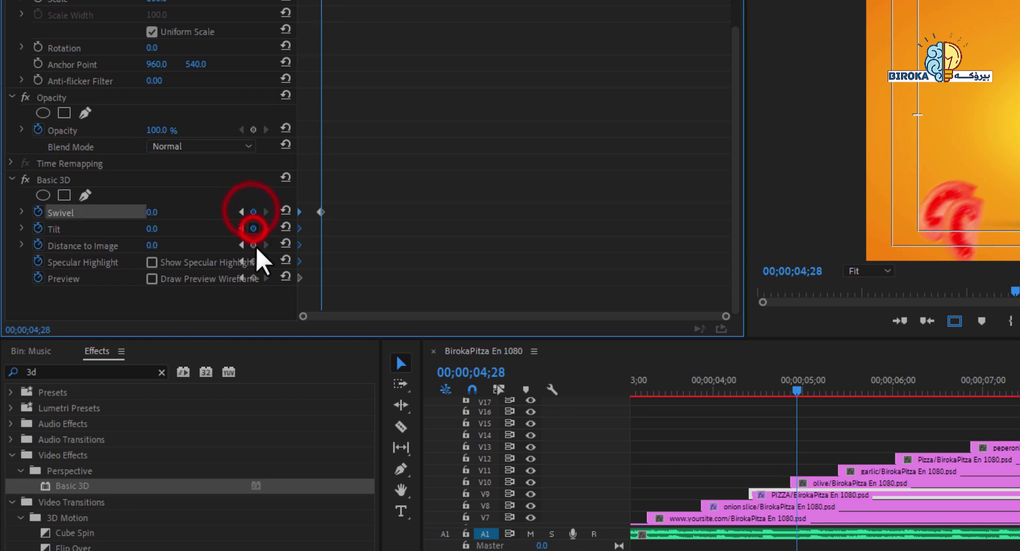
{"action": "left_click", "coordinate": [253, 245]}
{"action": "left_click", "coordinate": [253, 261]}
{"action": "left_click", "coordinate": [253, 277]}
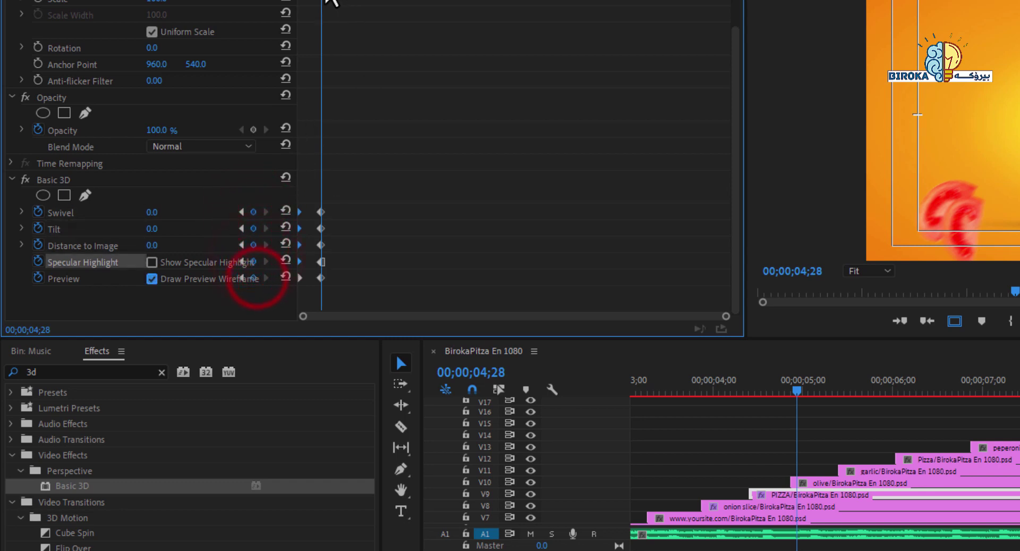
Step: Add Swivel, Tilt, Distance to Image, Specular Highlight and Preview keyframes to the PIZZA clip at 00;00;05;10
{"action": "left_click_drag", "start_coordinate": [325, 1], "coordinate": [347, 1]}
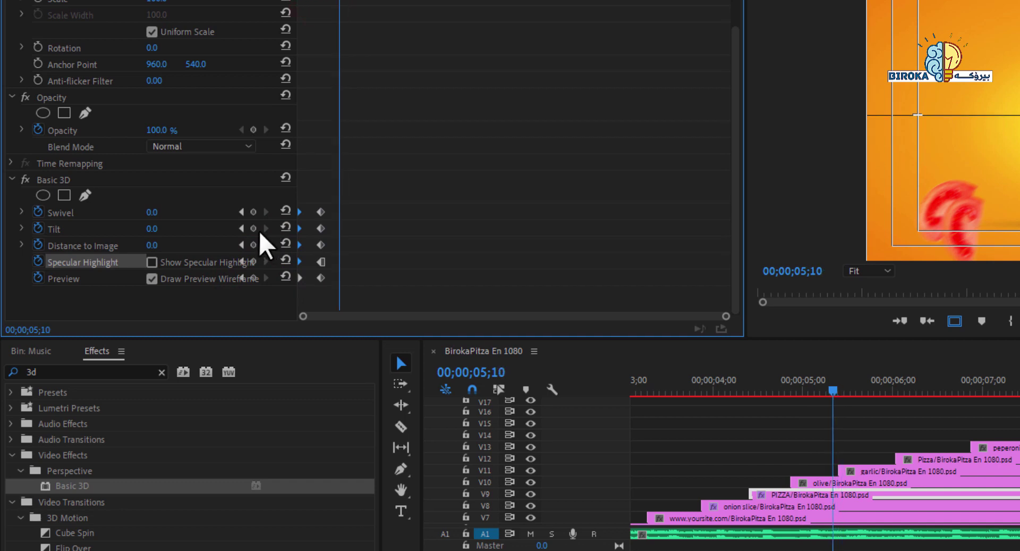
{"action": "left_click", "coordinate": [256, 213]}
{"action": "left_click", "coordinate": [253, 245]}
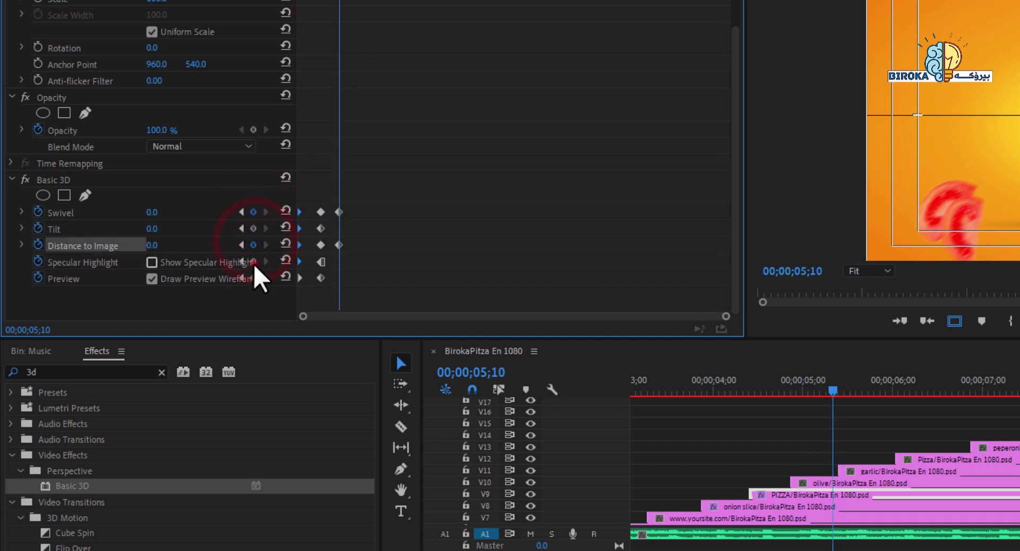
{"action": "left_click", "coordinate": [253, 261]}
{"action": "left_click", "coordinate": [253, 277]}
{"action": "left_click", "coordinate": [253, 228]}
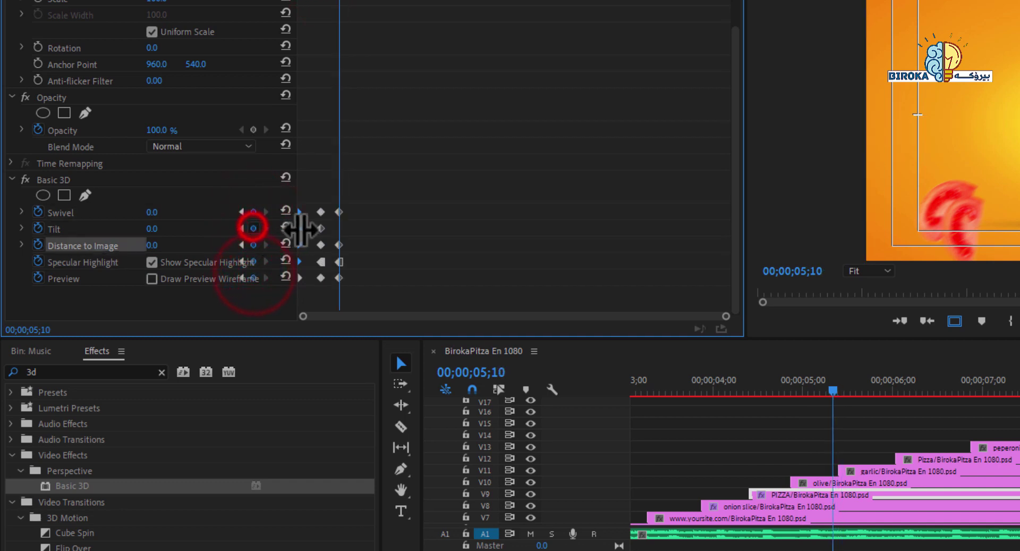
Step: At 00;00;04;28, set PIZZA's Swivel to -70°, Tilt to 18° and Distance to Image to 54, and play from 00;00;03;21
{"action": "left_click", "coordinate": [242, 211]}
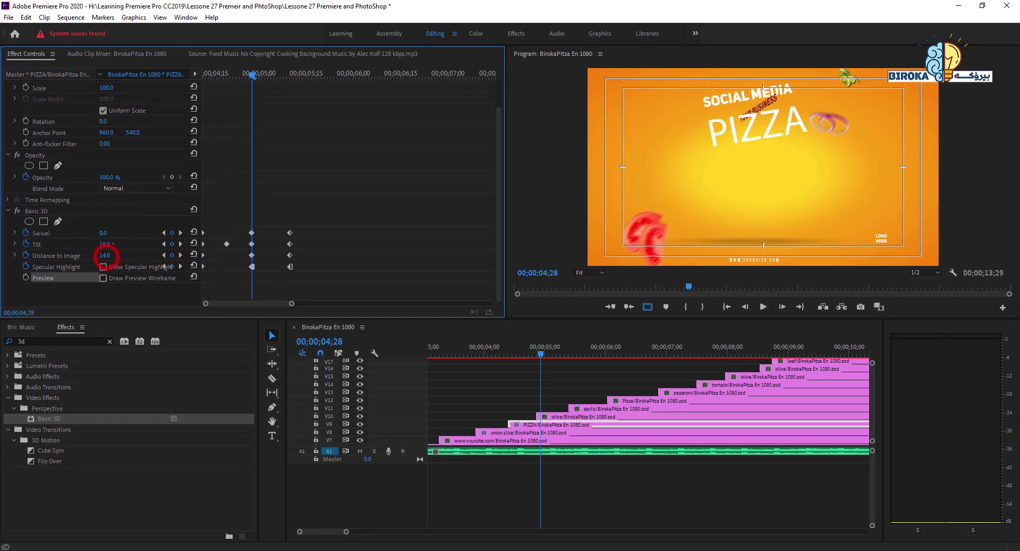
{"action": "left_click_drag", "start_coordinate": [104, 256], "coordinate": [122, 255]}
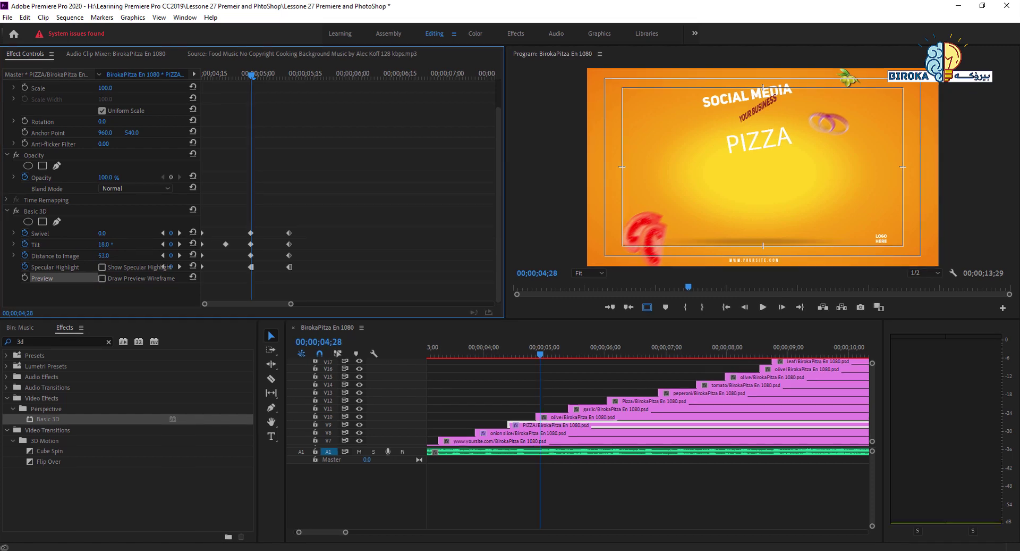
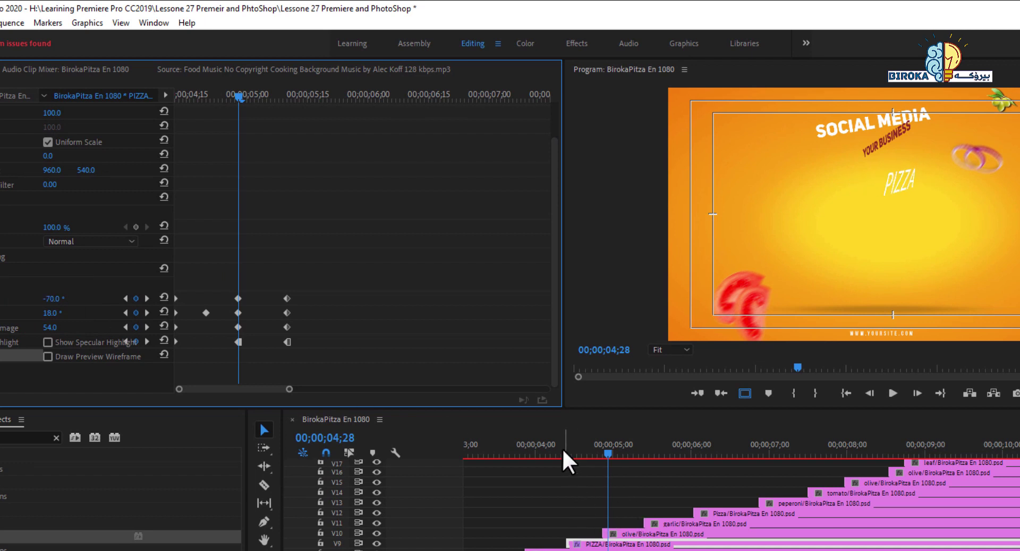
{"action": "left_click", "coordinate": [558, 451]}
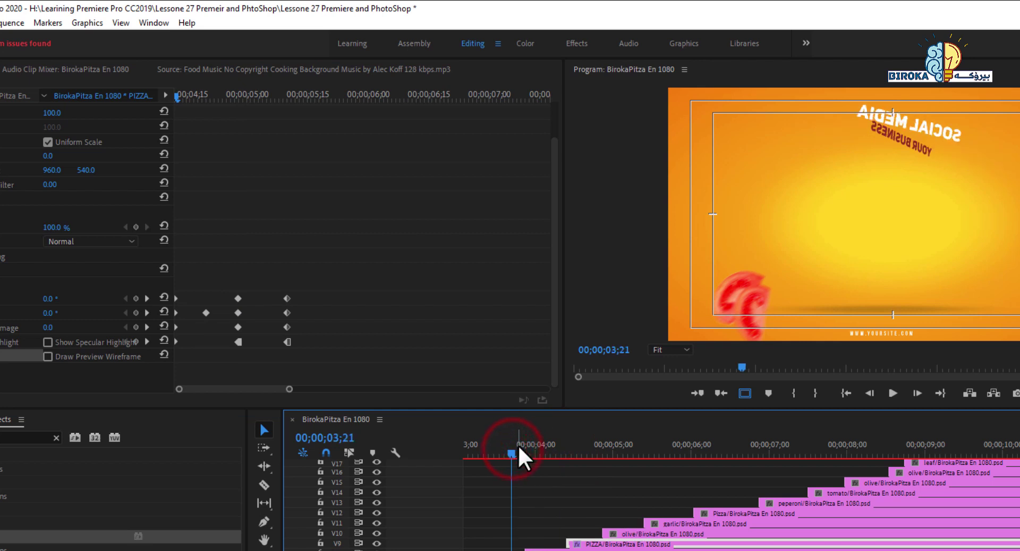
{"action": "key", "text": "space"}
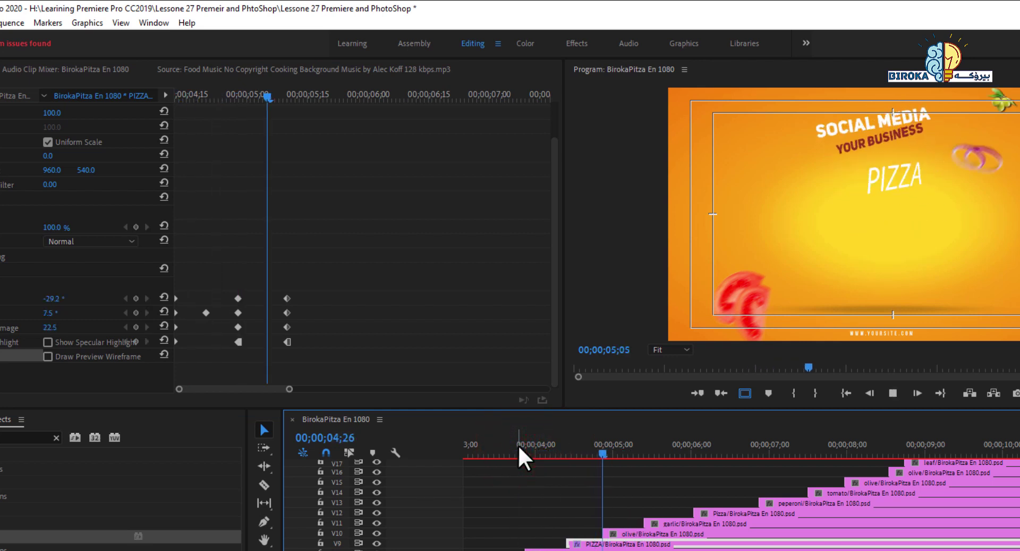
Step: Apply Basic 3D to the garlic clip and enable Distance to Image keyframing at the clip's start, 00;00;05;12
{"action": "left_click", "coordinate": [519, 445]}
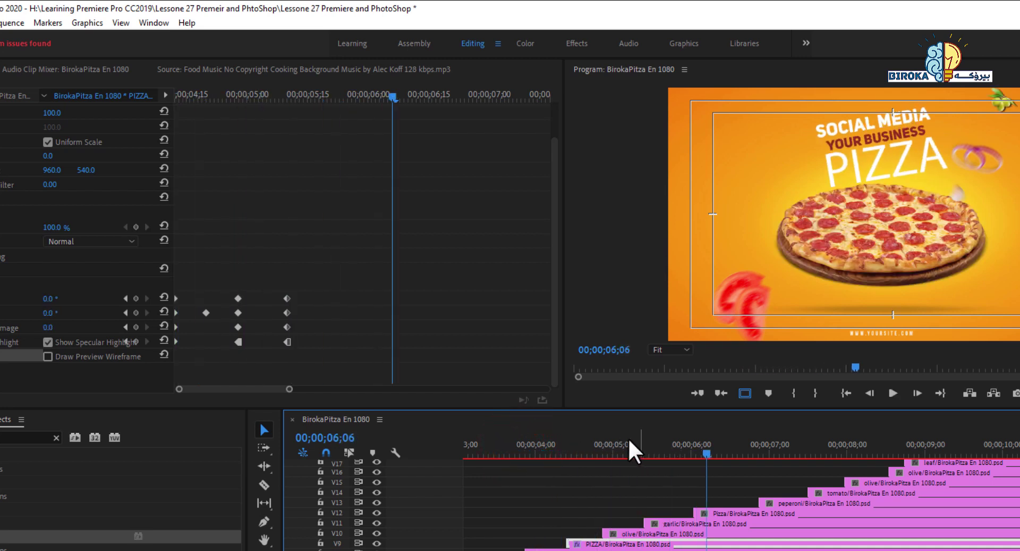
{"action": "left_click_drag", "start_coordinate": [636, 447], "coordinate": [650, 471]}
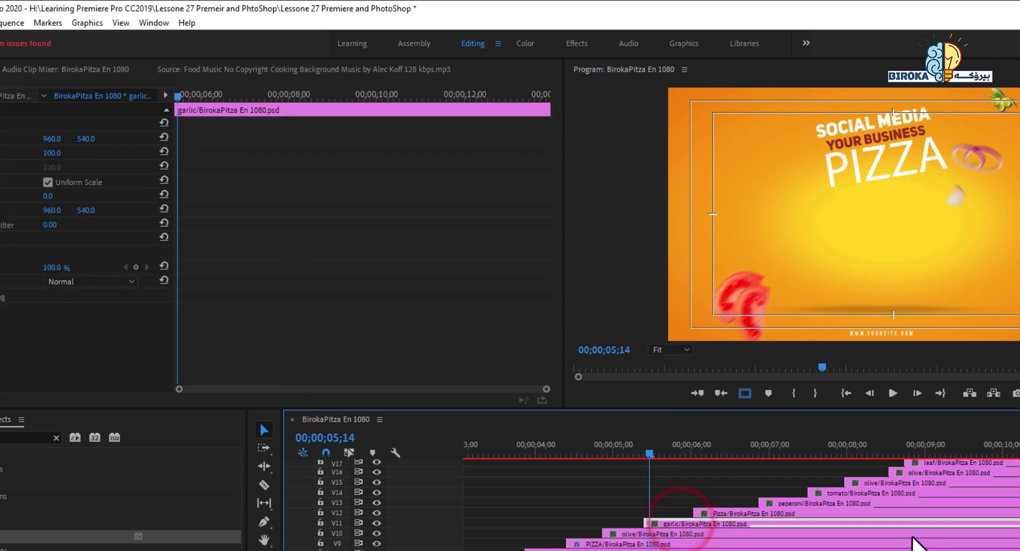
{"action": "left_click", "coordinate": [645, 456]}
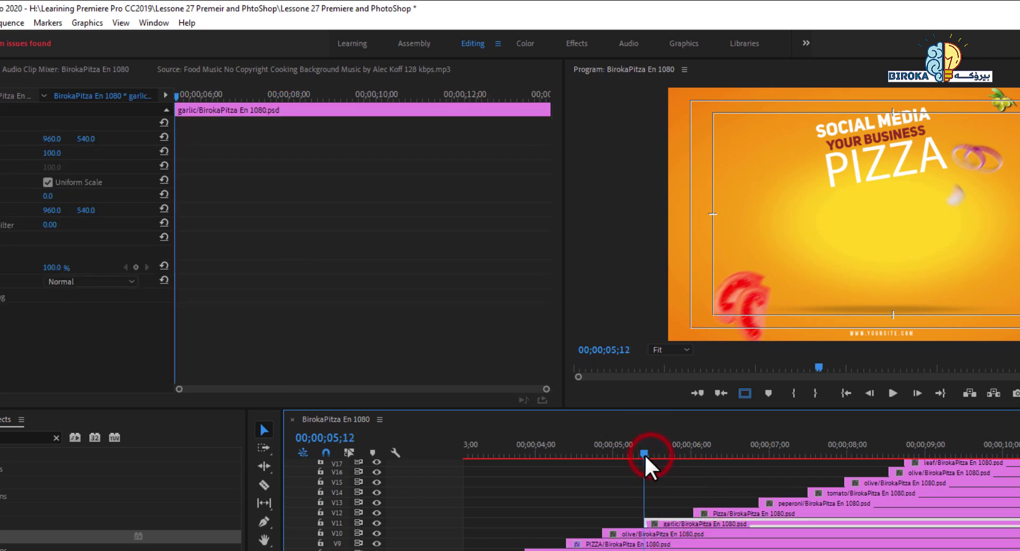
{"action": "left_click_drag", "start_coordinate": [4, 509], "coordinate": [636, 498]}
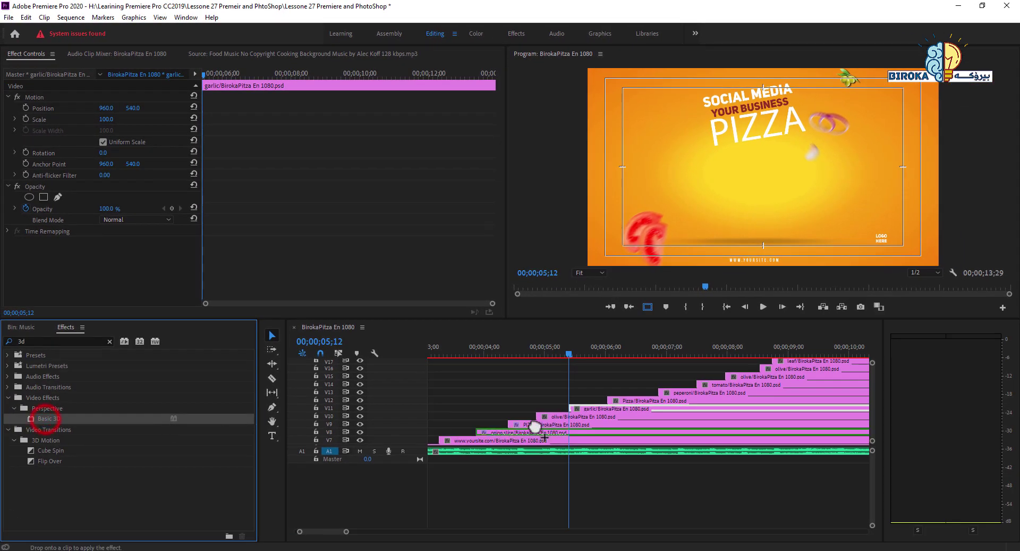
{"action": "left_click_drag", "start_coordinate": [577, 408], "coordinate": [578, 409]}
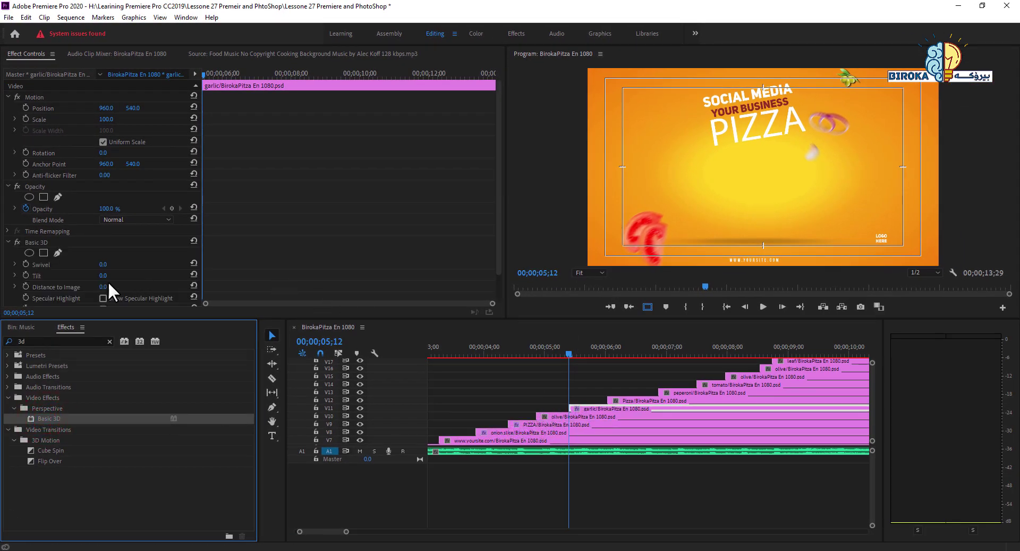
{"action": "left_click", "coordinate": [26, 286]}
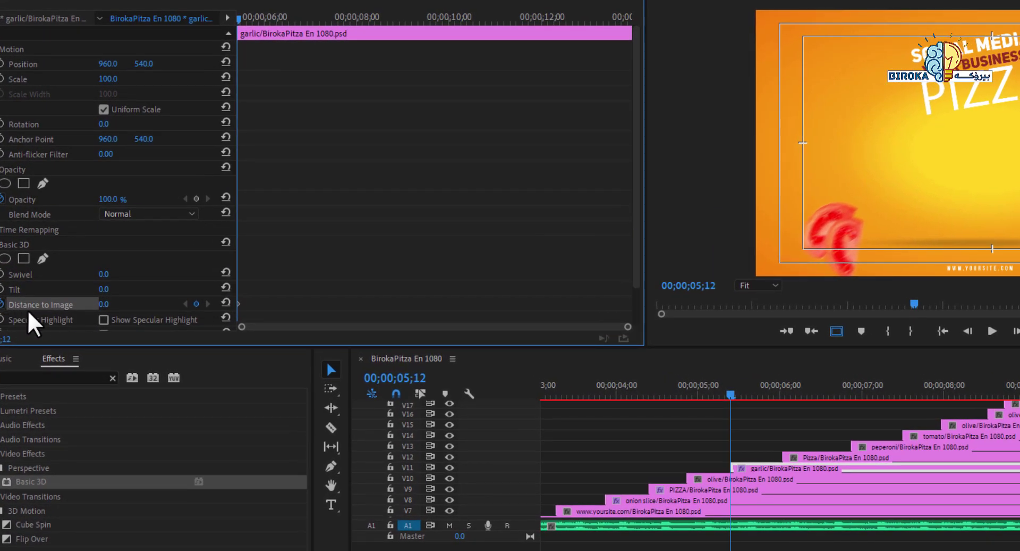
Step: Add two more Distance to Image keyframes to the garlic clip shortly after its start, one of them at 00;00;05;19
{"action": "mouse_move", "coordinate": [244, 20]}
{"action": "left_mouse_down"}
{"action": "mouse_move", "coordinate": [270, 33]}
{"action": "mouse_move", "coordinate": [248, 24]}
{"action": "left_mouse_up"}
{"action": "left_click", "coordinate": [196, 304]}
{"action": "left_click", "coordinate": [196, 303]}
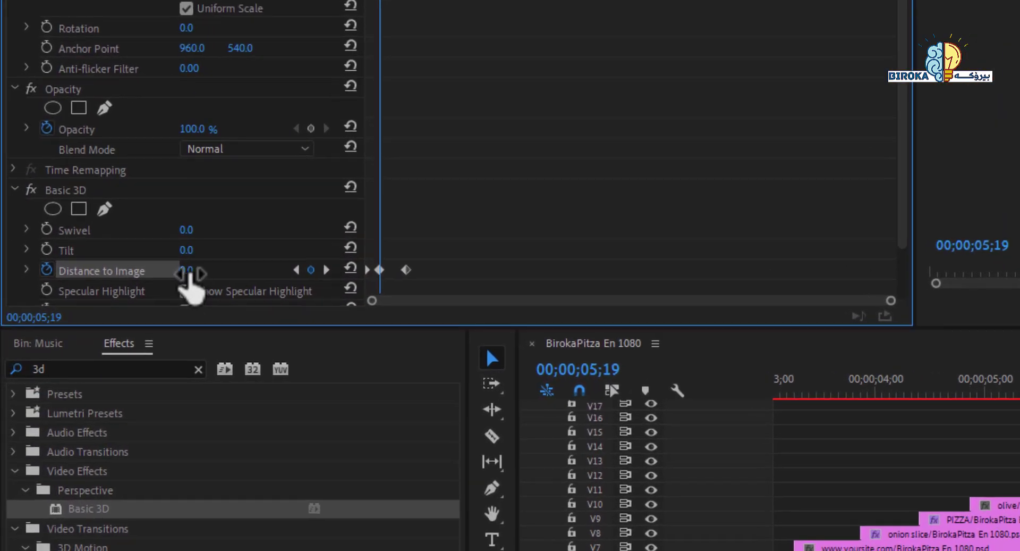
Step: At 00;00;05;19, set garlic's Distance to Image to -209 and play from just before the clip's start
{"action": "left_click_drag", "start_coordinate": [189, 274], "coordinate": [212, 273]}
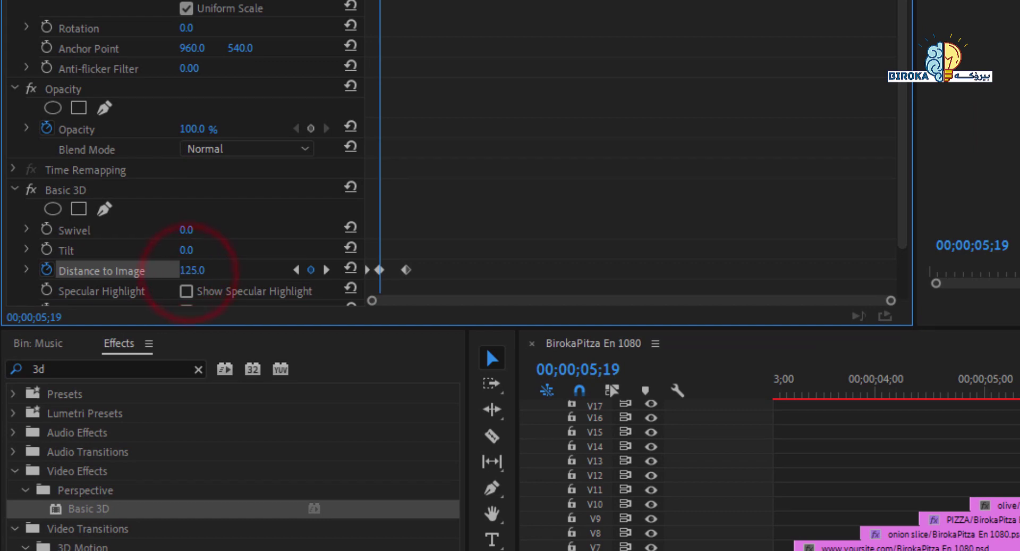
{"action": "type", "text": "-258"}
{"action": "key", "text": "Return"}
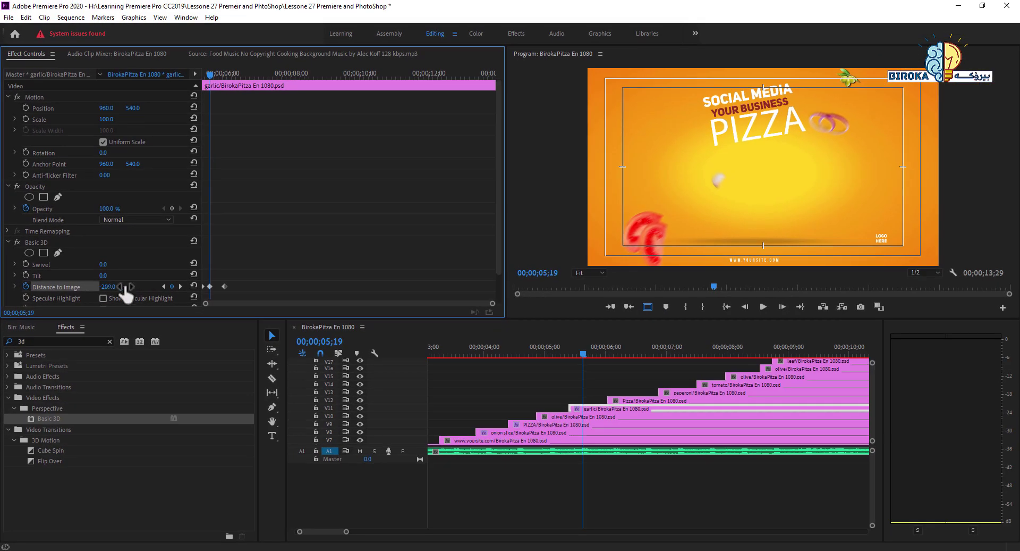
{"action": "left_click_drag", "start_coordinate": [586, 356], "coordinate": [567, 357]}
{"action": "key", "text": "space"}
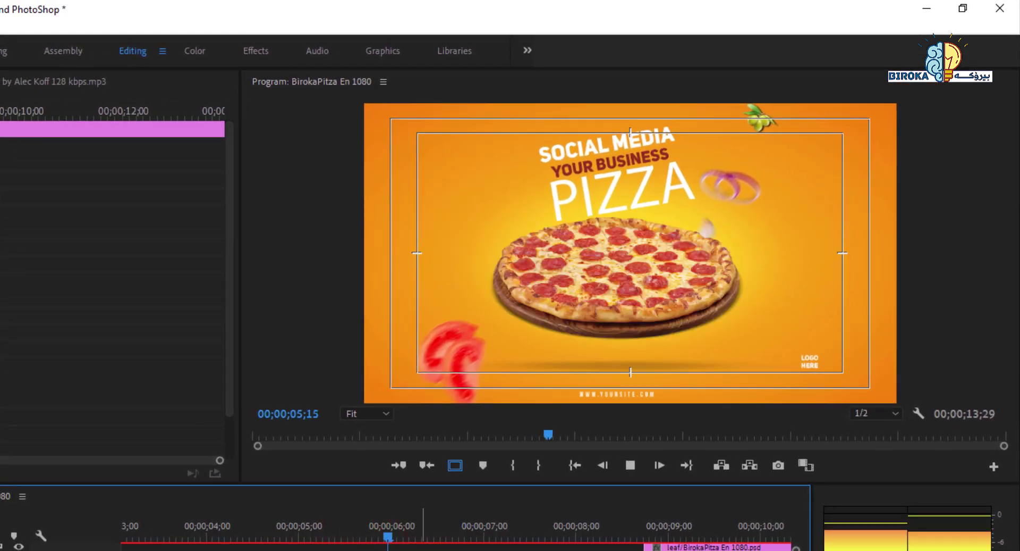
{"action": "key", "text": "space"}
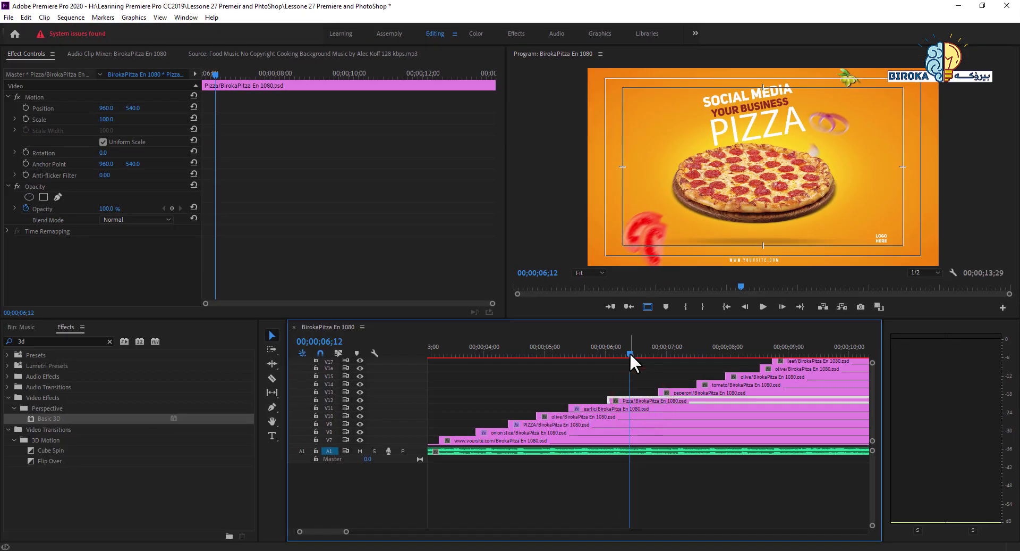
Step: Place the playhead at 00;00;06;03 and apply Basic 3D to the Pizza clip on track V12
{"action": "left_click_drag", "start_coordinate": [630, 352], "coordinate": [611, 353]}
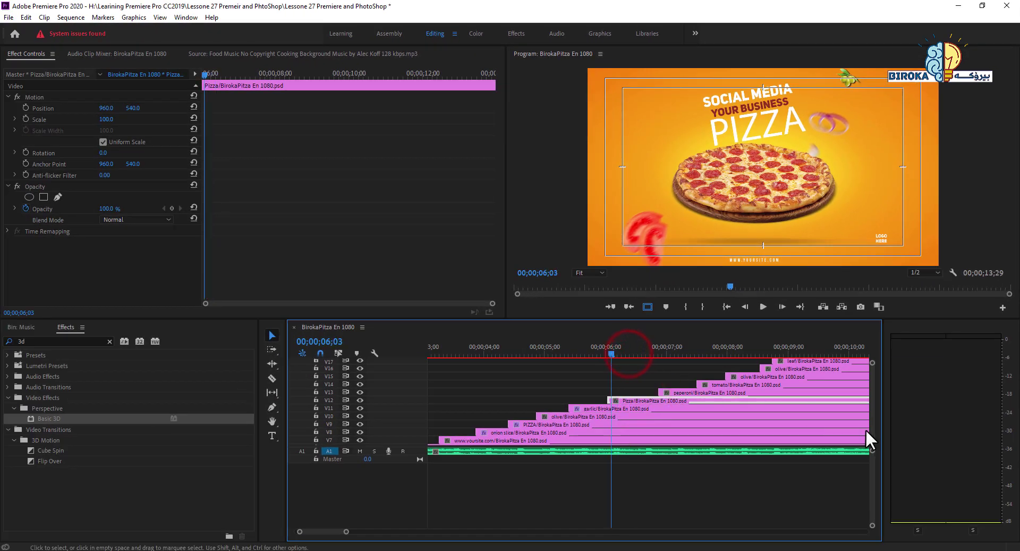
{"action": "left_click_drag", "start_coordinate": [872, 412], "coordinate": [872, 414]}
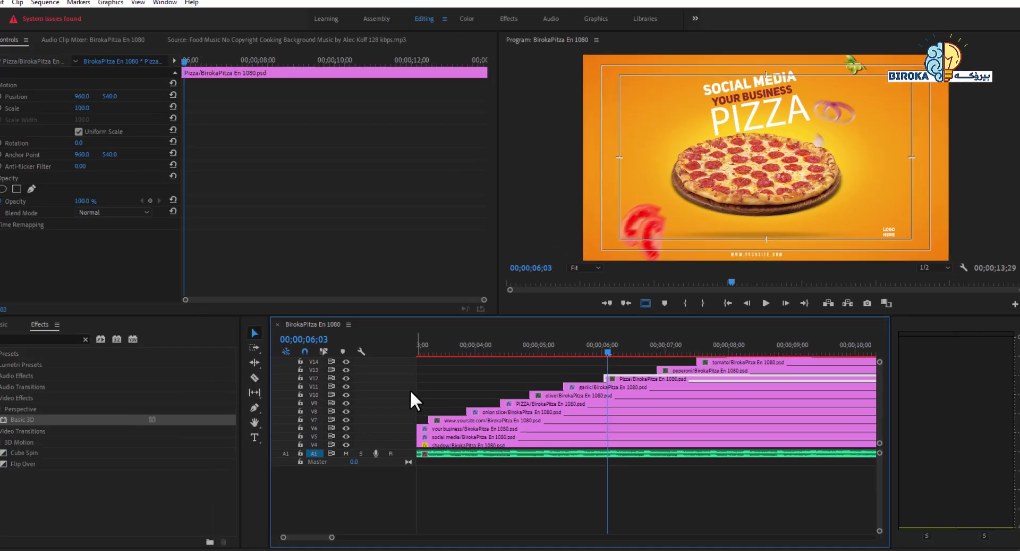
{"action": "left_click_drag", "start_coordinate": [423, 396], "coordinate": [415, 391]}
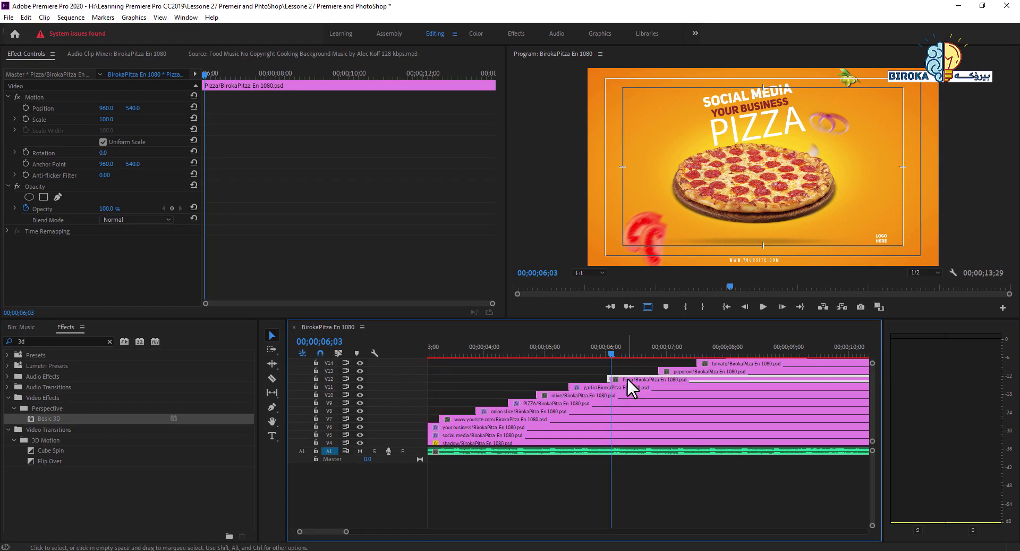
{"action": "left_click", "coordinate": [610, 355]}
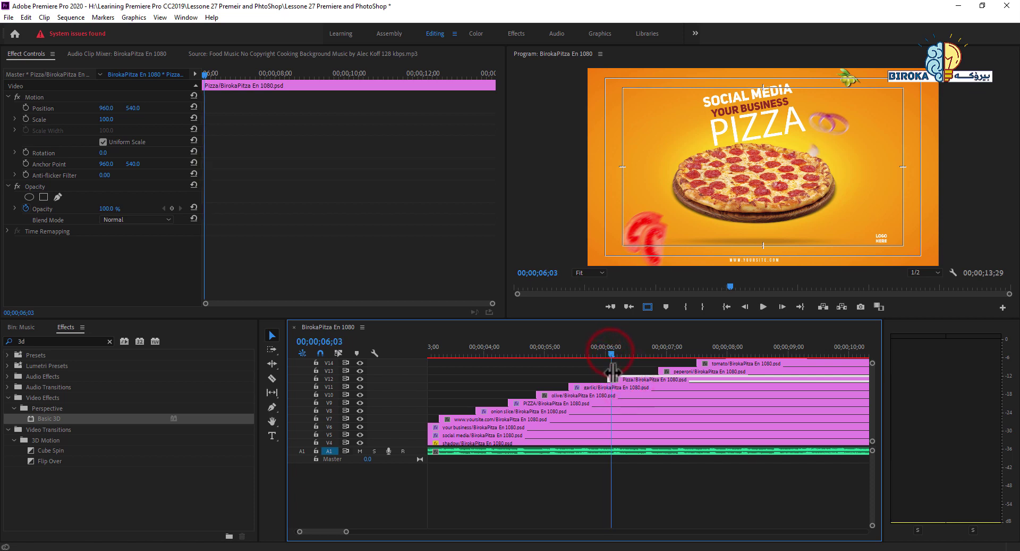
{"action": "left_click_drag", "start_coordinate": [56, 417], "coordinate": [636, 378]}
Step: Enable keyframing for the Pizza clip's Swivel, Tilt, Distance to Image and Specular Highlight at 00;00;06;03
{"action": "left_click_drag", "start_coordinate": [499, 224], "coordinate": [499, 250]}
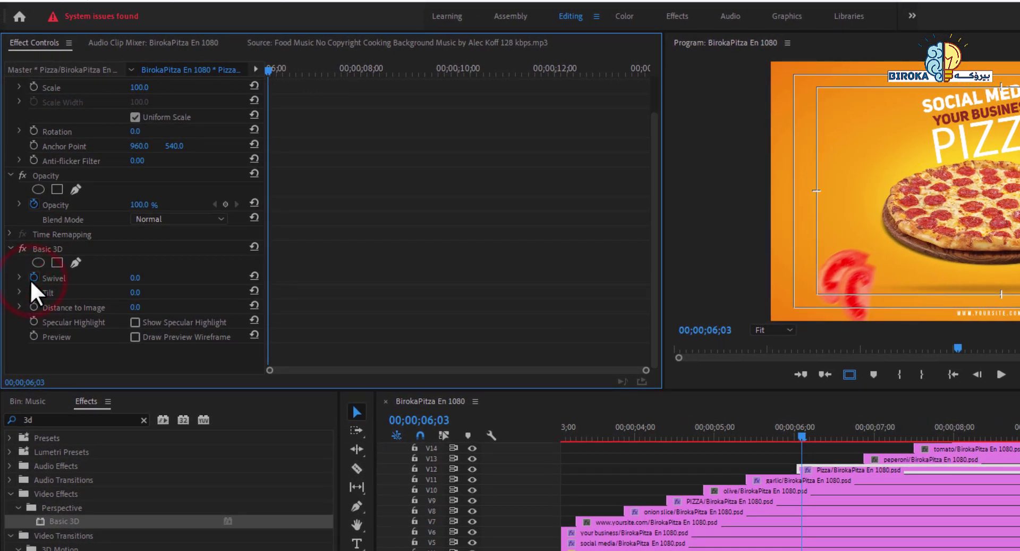
{"action": "left_click", "coordinate": [33, 278]}
{"action": "left_click", "coordinate": [33, 292]}
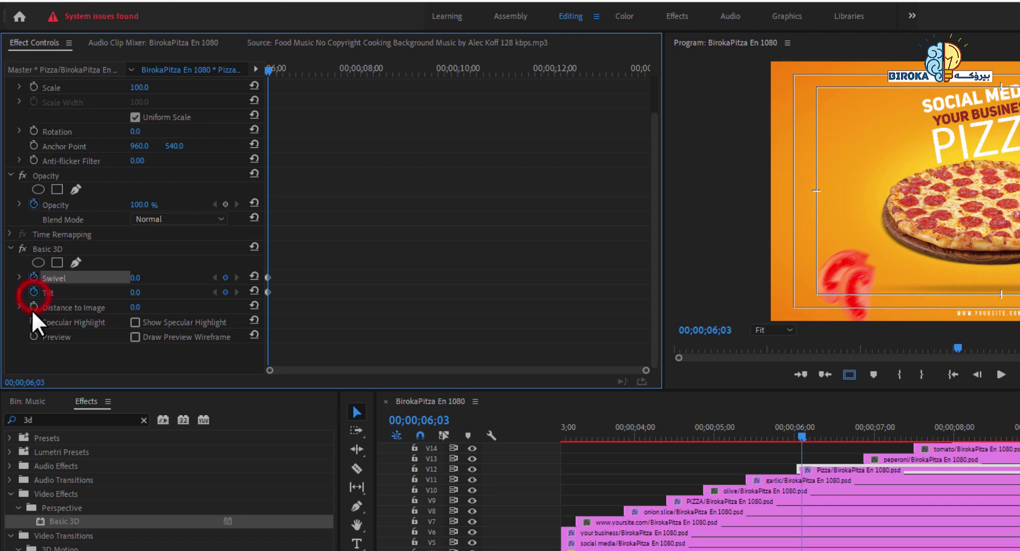
{"action": "left_click", "coordinate": [33, 307]}
{"action": "left_click", "coordinate": [33, 322]}
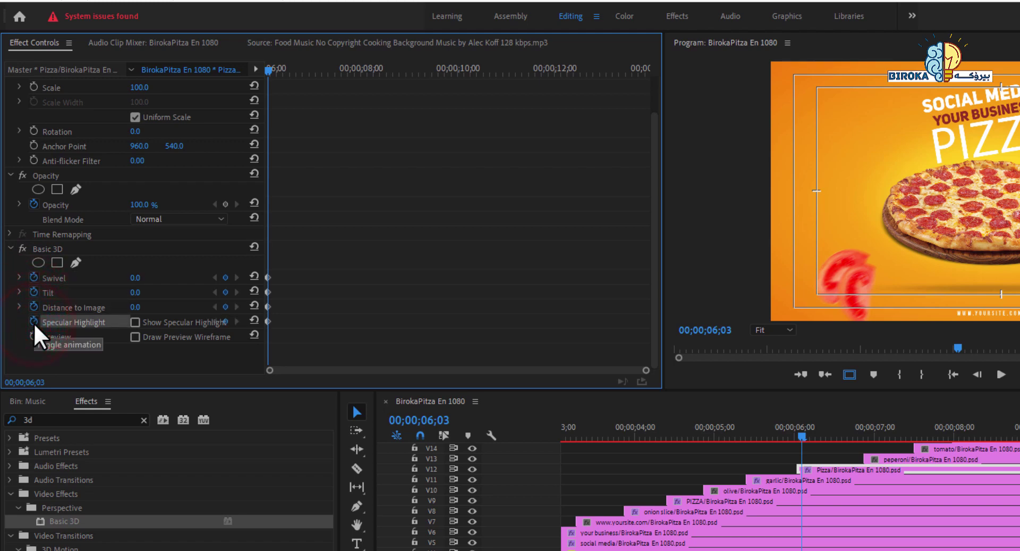
Step: Add Swivel, Tilt and Distance to Image keyframes to the Pizza clip at 00;00;06;16
{"action": "left_click_drag", "start_coordinate": [271, 77], "coordinate": [304, 72]}
{"action": "left_click", "coordinate": [226, 277]}
{"action": "left_click", "coordinate": [225, 292]}
{"action": "left_click", "coordinate": [225, 307]}
Step: Add the same three Basic 3D keyframes at 00;00;06;25 and set Pizza's Swivel at 00;00;06;16 to 57°
{"action": "left_click", "coordinate": [226, 277]}
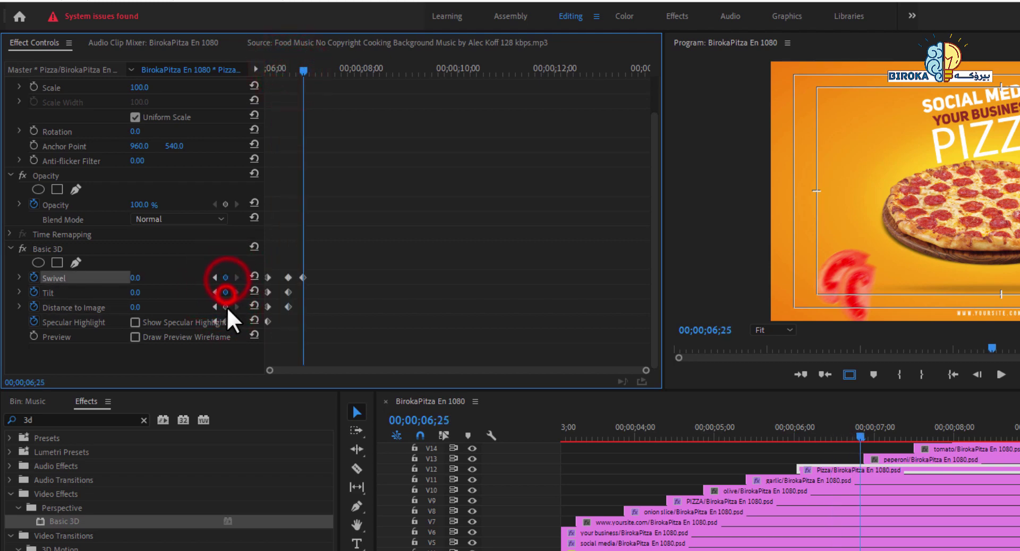
{"action": "left_click", "coordinate": [226, 291]}
{"action": "left_click", "coordinate": [226, 306]}
{"action": "left_click", "coordinate": [215, 292]}
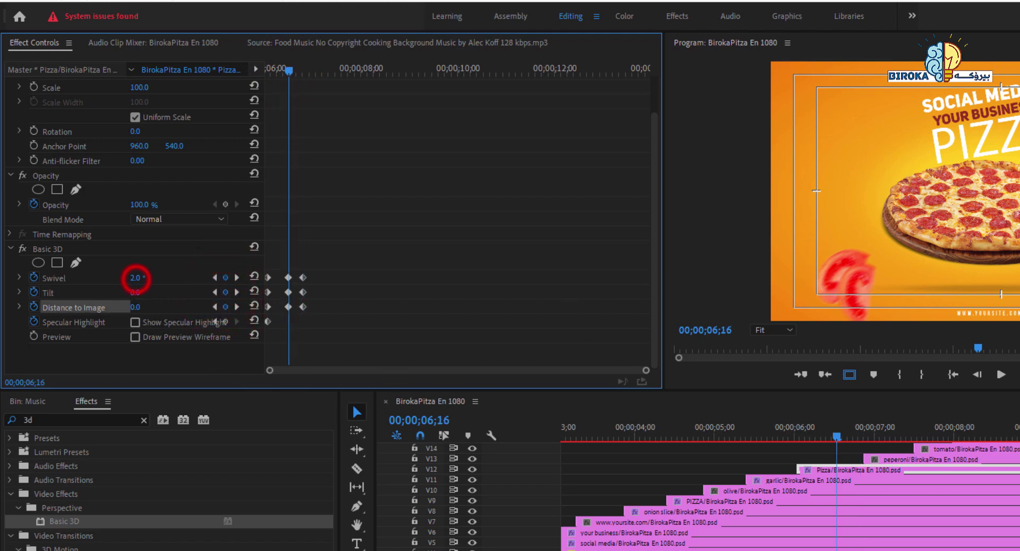
{"action": "left_click_drag", "start_coordinate": [136, 277], "coordinate": [182, 277]}
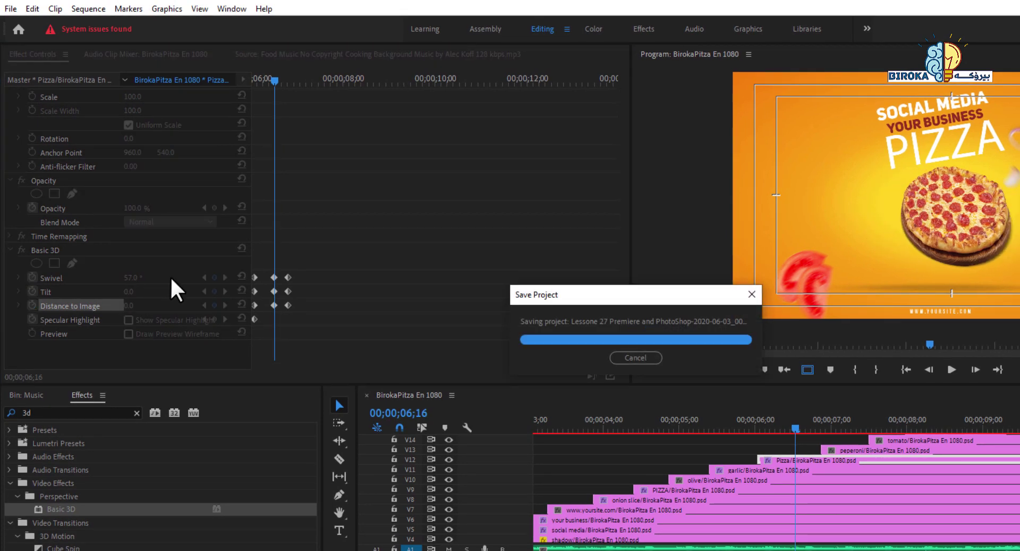
{"action": "left_click", "coordinate": [226, 277]}
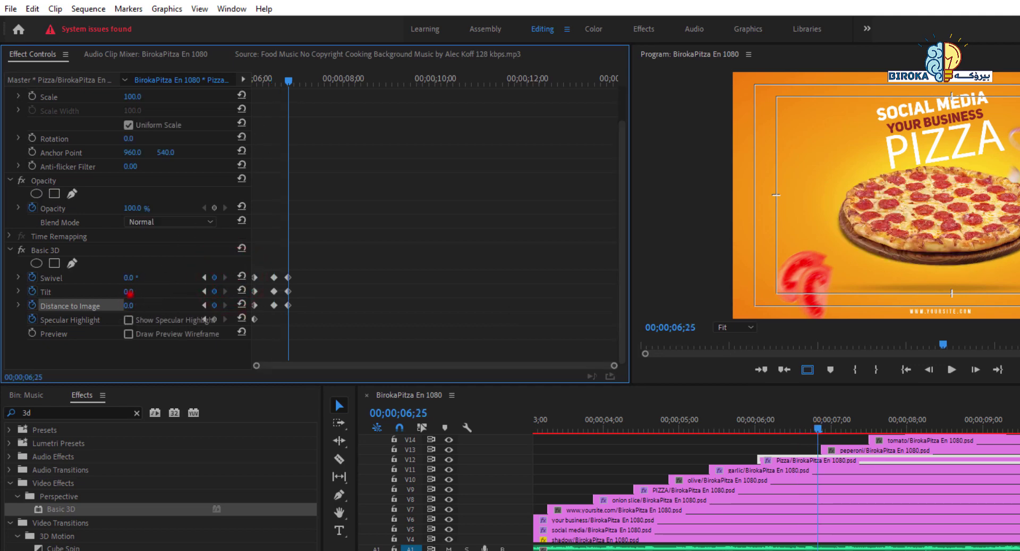
{"action": "left_click_drag", "start_coordinate": [130, 291], "coordinate": [165, 292]}
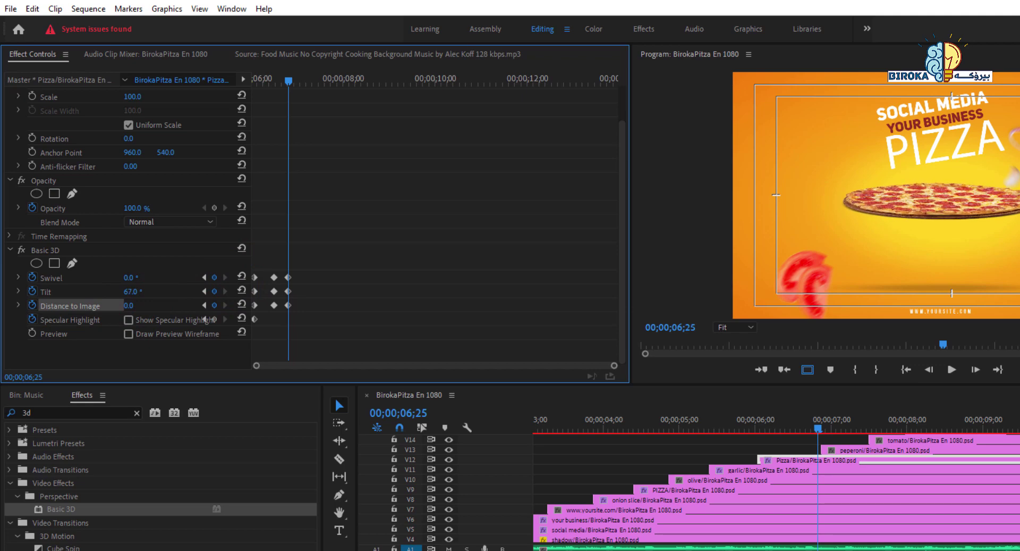
{"action": "key", "text": "ctrl+z"}
Step: Add a Tilt keyframe to the Pizza clip at 00;00;07;06 and set its Tilt at 00;00;06;25 to -5°
{"action": "left_click_drag", "start_coordinate": [282, 89], "coordinate": [310, 90]}
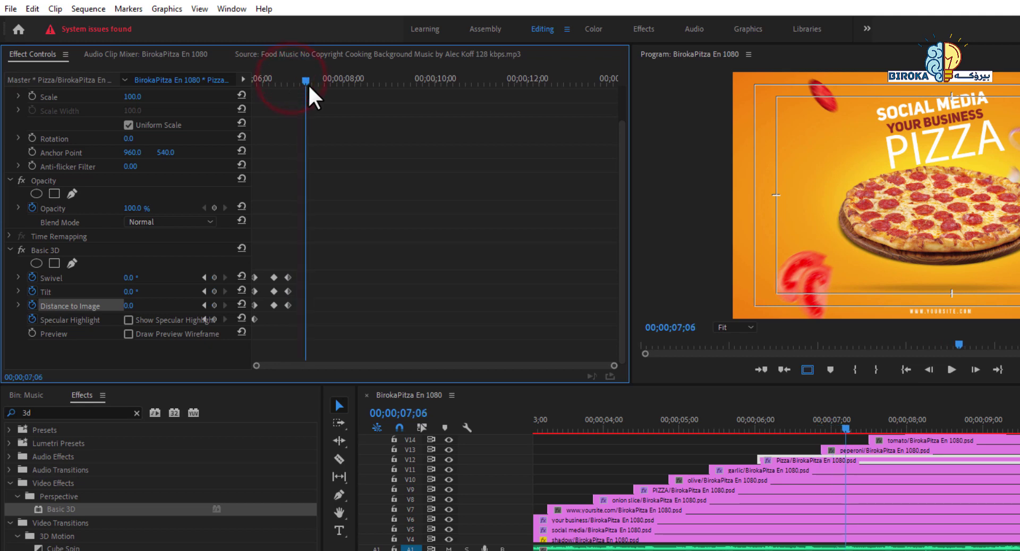
{"action": "left_click", "coordinate": [214, 292]}
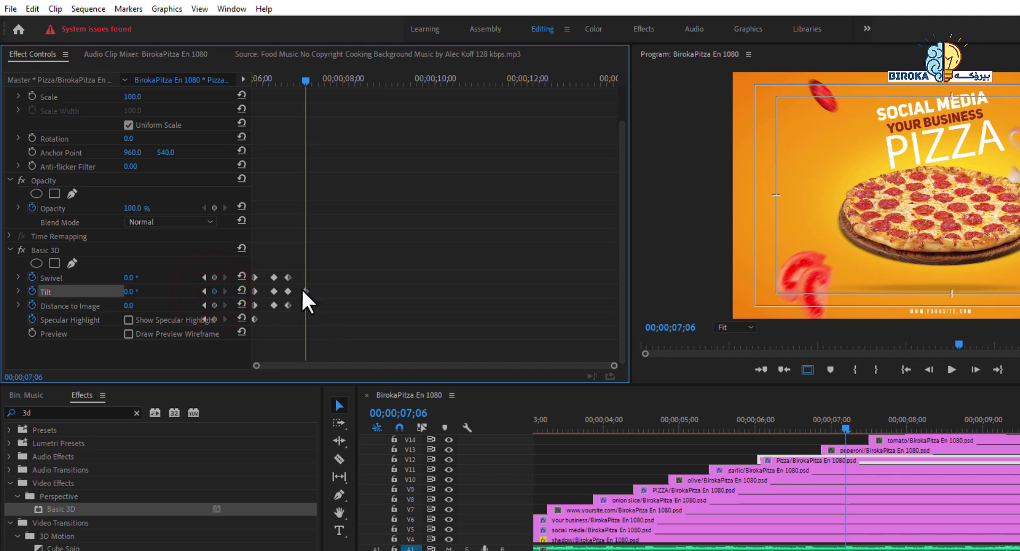
{"action": "left_click", "coordinate": [204, 291]}
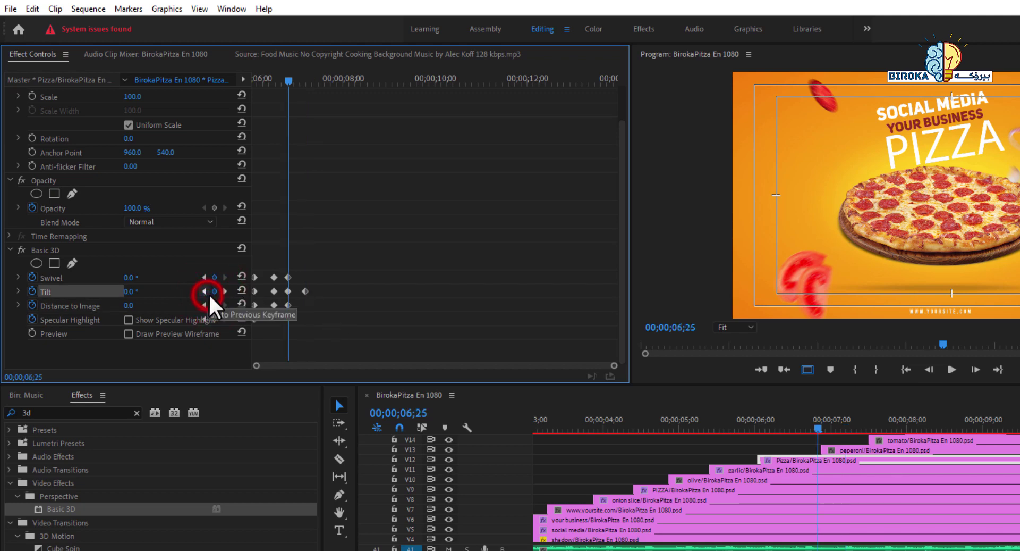
{"action": "left_click", "coordinate": [289, 292]}
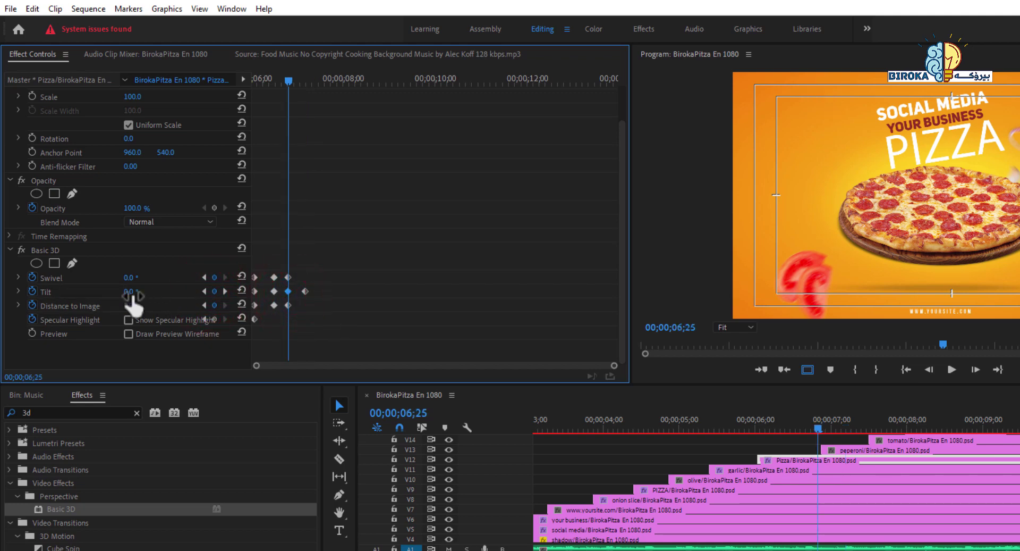
{"action": "mouse_move", "coordinate": [131, 291]}
{"action": "left_mouse_down"}
{"action": "mouse_move", "coordinate": [145, 291]}
{"action": "mouse_move", "coordinate": [85, 291]}
{"action": "mouse_move", "coordinate": [117, 291]}
{"action": "left_mouse_up"}
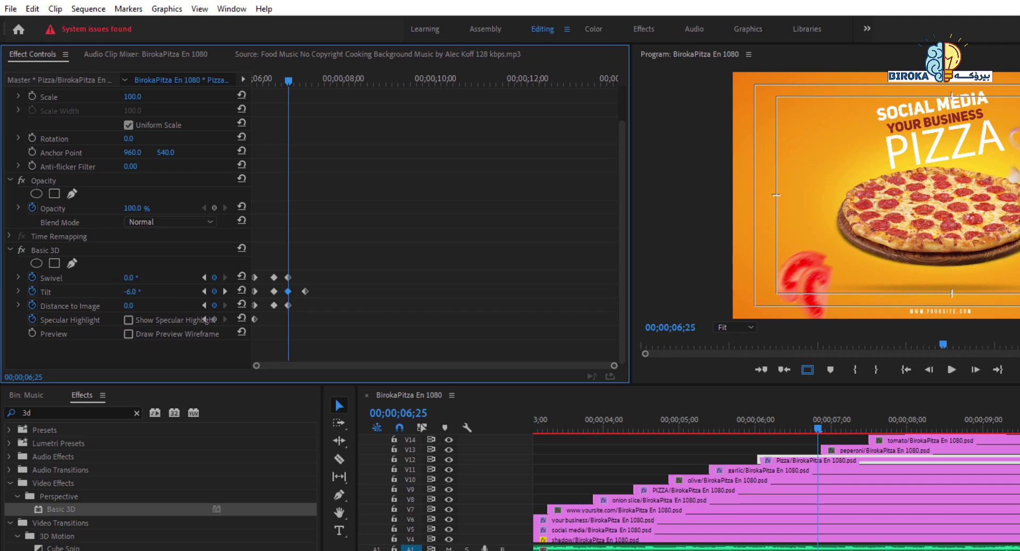
Step: Add a Distance to Image keyframe to the Pizza clip at 00;00;07;06 and set the one at 00;00;06;25 to -62
{"action": "left_click_drag", "start_coordinate": [287, 83], "coordinate": [305, 86]}
{"action": "left_click", "coordinate": [214, 305]}
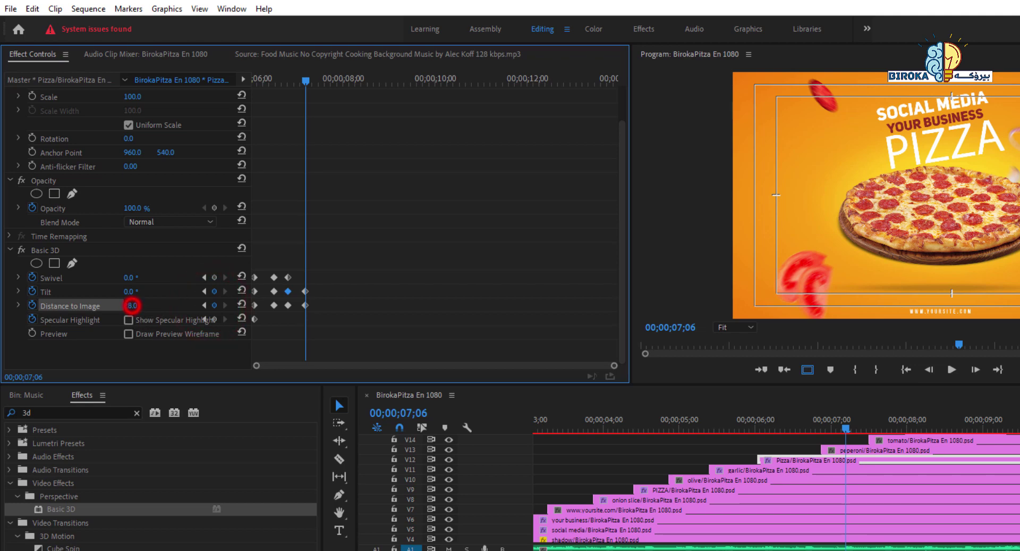
{"action": "left_click_drag", "start_coordinate": [132, 305], "coordinate": [117, 305]}
{"action": "left_click", "coordinate": [204, 305]}
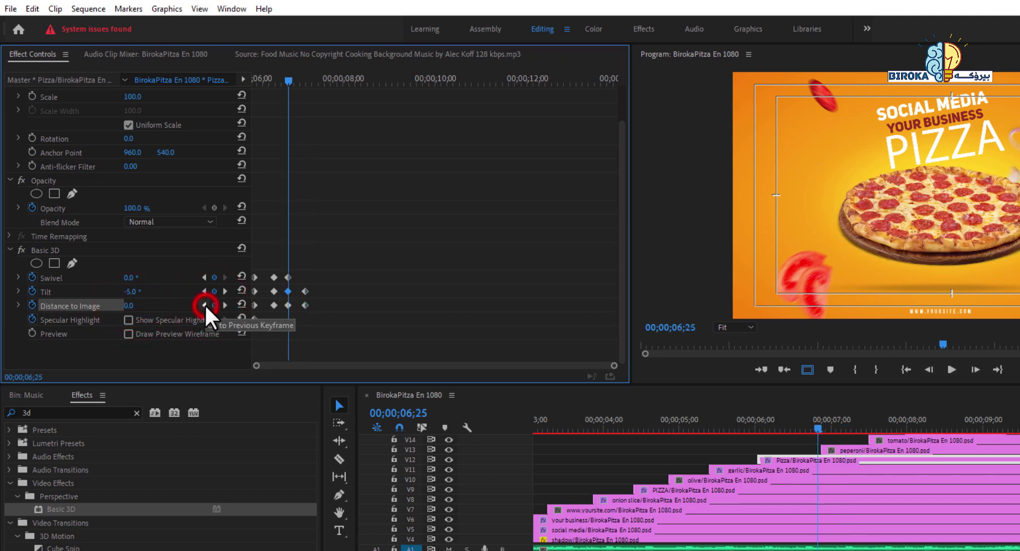
{"action": "left_click", "coordinate": [288, 305]}
{"action": "left_click_drag", "start_coordinate": [130, 306], "coordinate": [87, 306]}
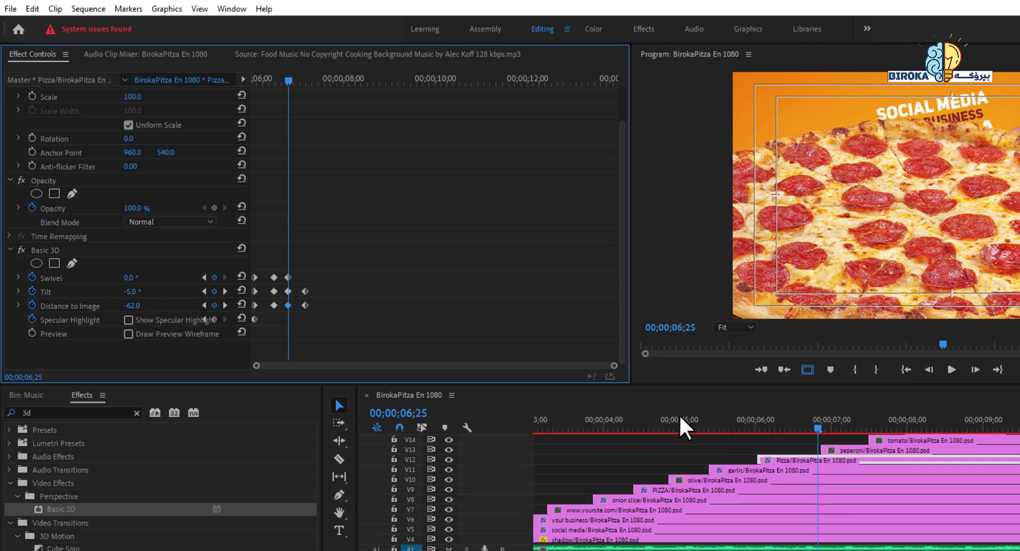
Step: Play the sequence from 00;00;05;16 and replay it to review the garlic and Pizza clips' 3D animation
{"action": "left_click", "coordinate": [719, 425]}
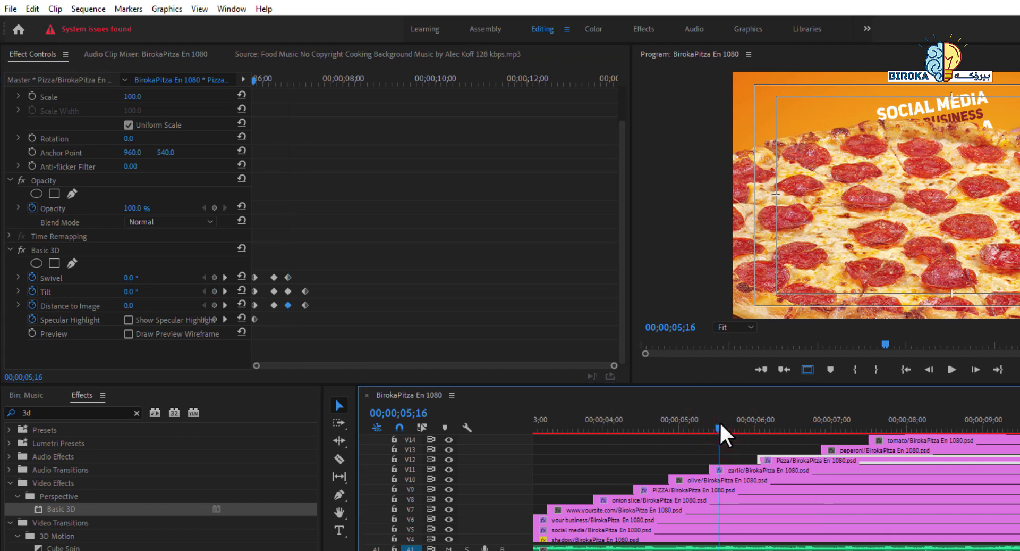
{"action": "left_click", "coordinate": [736, 467]}
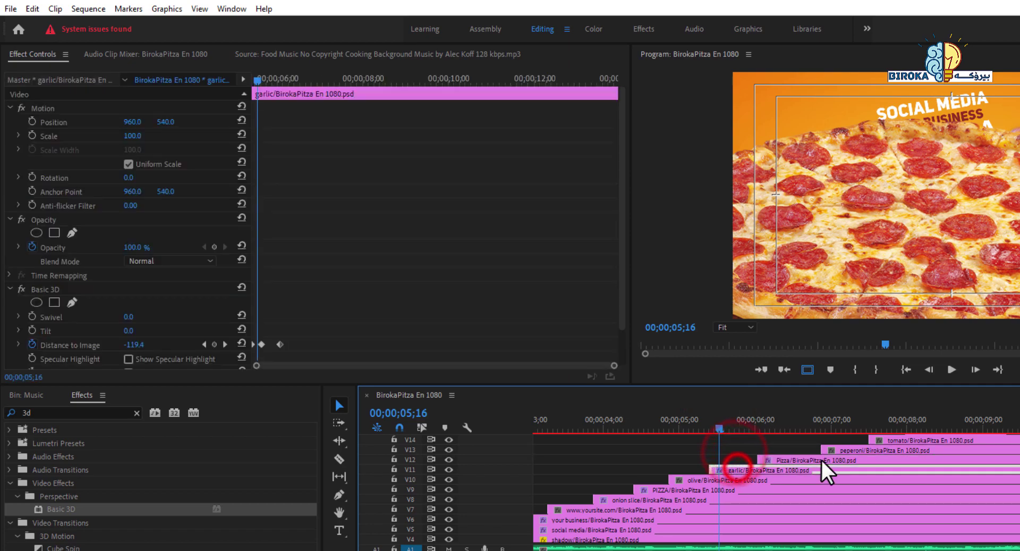
{"action": "left_click", "coordinate": [948, 369]}
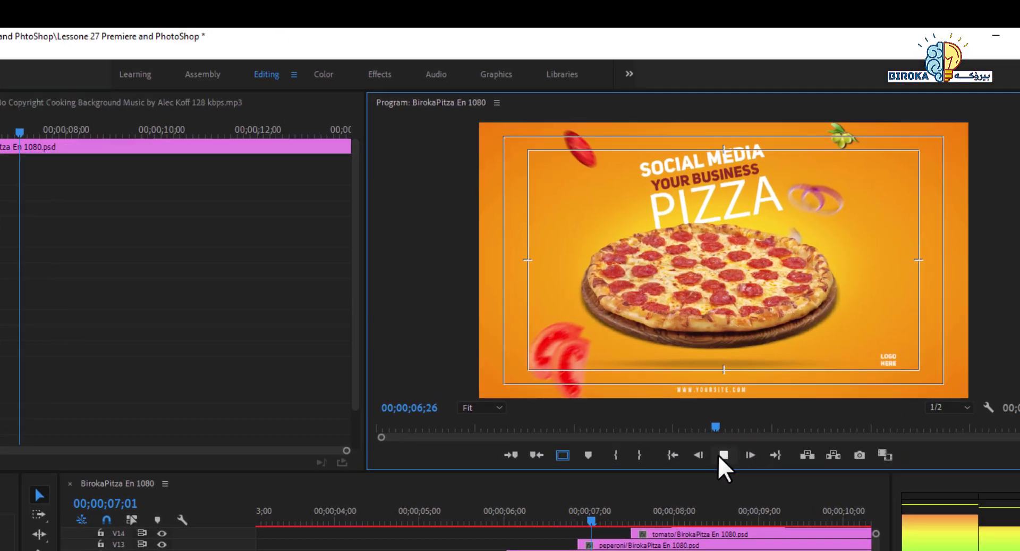
{"action": "left_click", "coordinate": [542, 514]}
{"action": "left_click", "coordinate": [499, 510]}
{"action": "key", "text": "space"}
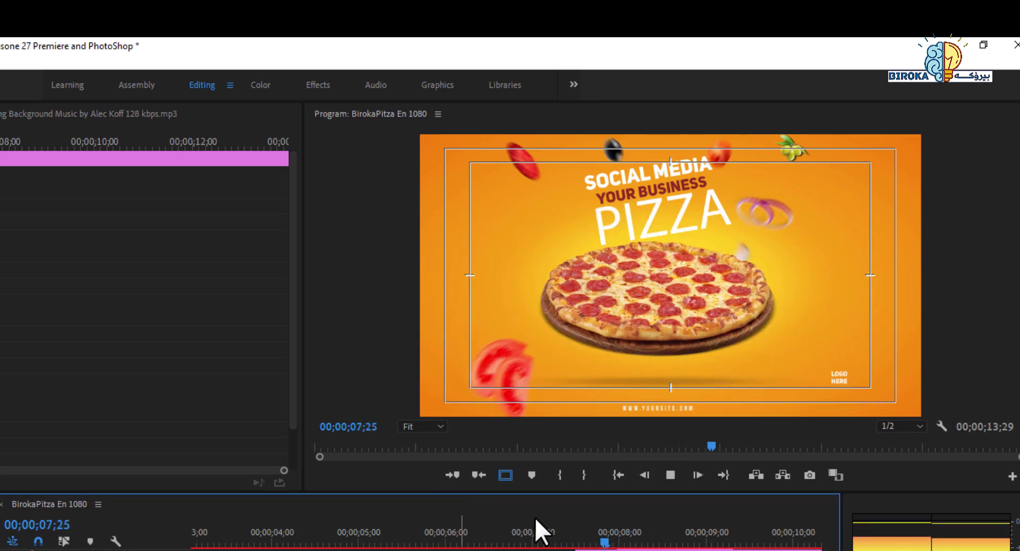
Step: Stop playback, maximize the timeline and copy the Pizza clip with its animated attributes
{"action": "key", "text": "space"}
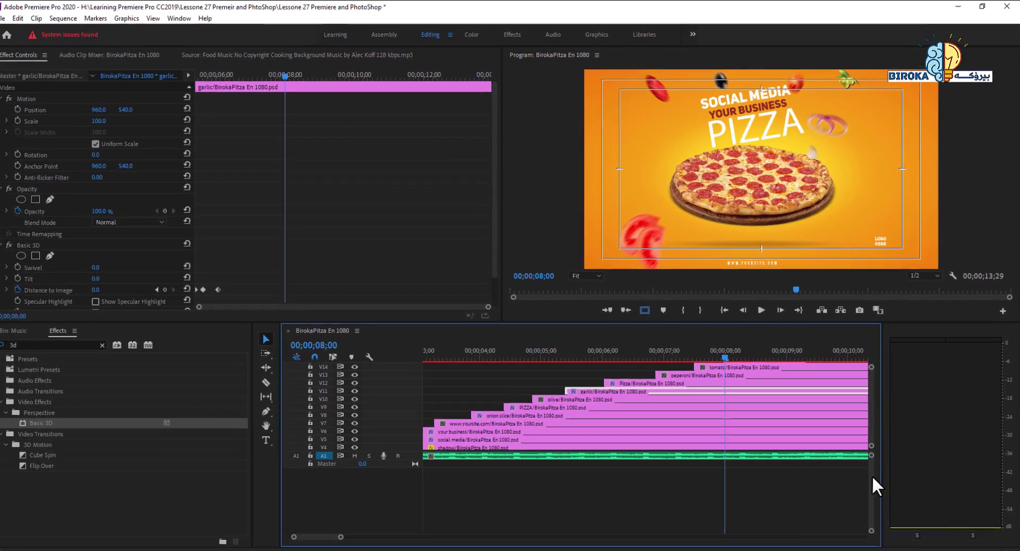
{"action": "left_click", "coordinate": [873, 467]}
{"action": "left_click", "coordinate": [645, 379]}
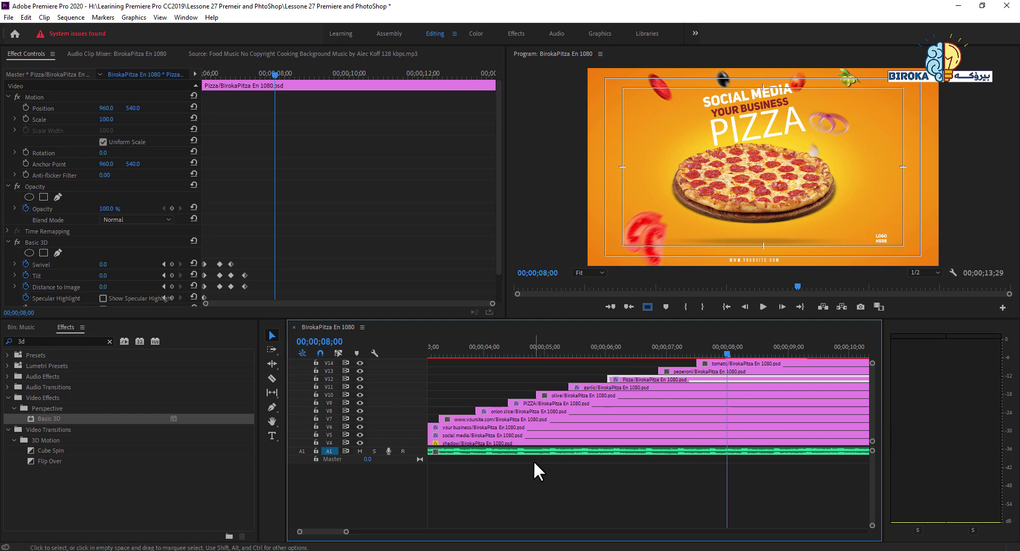
{"action": "key", "text": "grave"}
{"action": "key", "text": "ctrl+s"}
{"action": "left_click", "coordinate": [820, 122]}
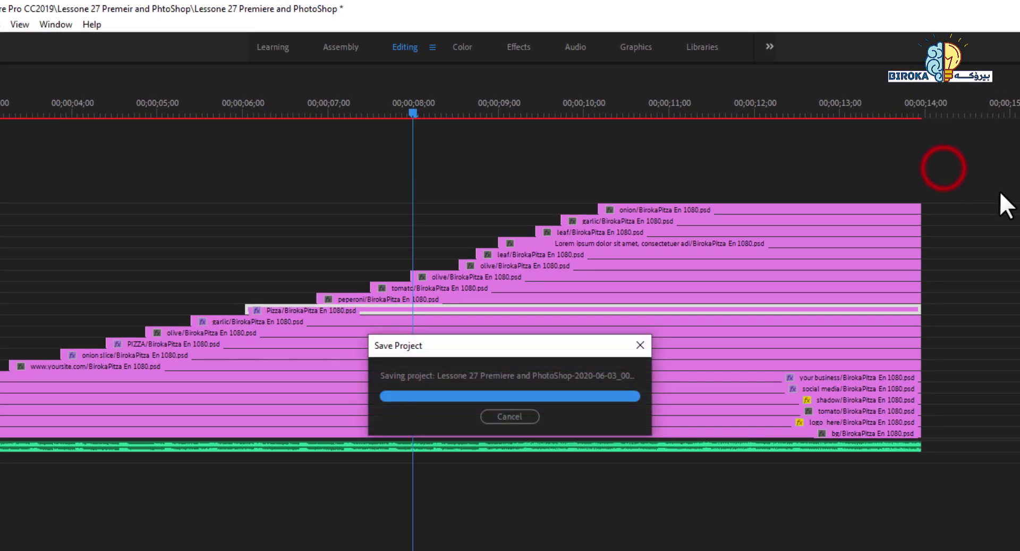
{"action": "left_click", "coordinate": [279, 314]}
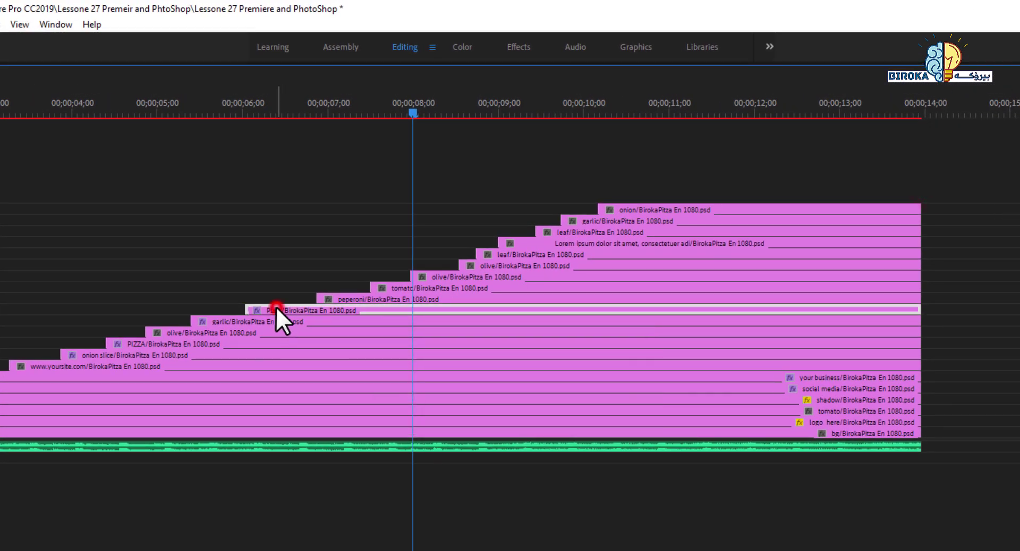
Step: Paste the Pizza clip's Motion, Opacity, Time Remapping and Basic 3D attributes onto the nine clips above it, from peperoni to onion
{"action": "left_click_drag", "start_coordinate": [943, 170], "coordinate": [333, 295]}
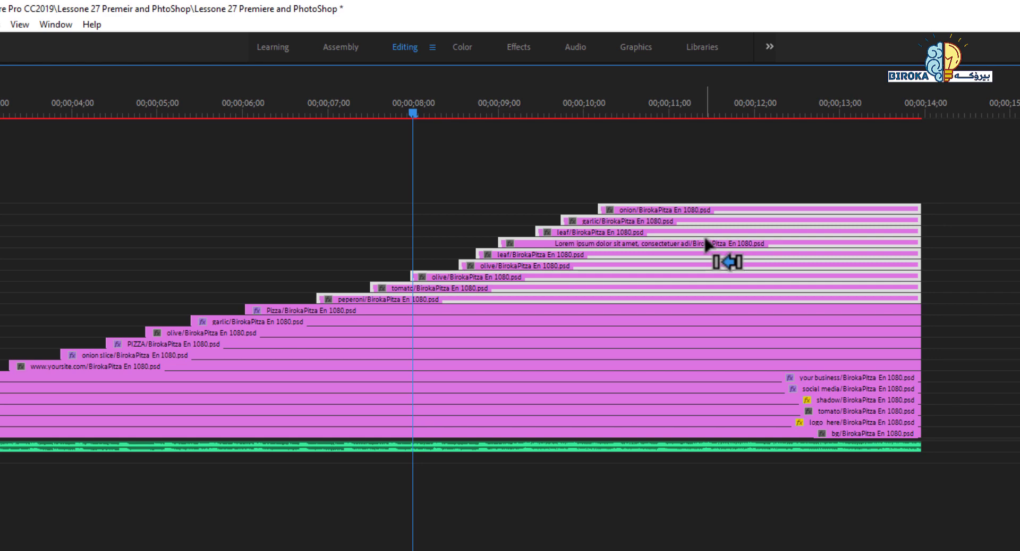
{"action": "key", "text": "ctrl+alt+v"}
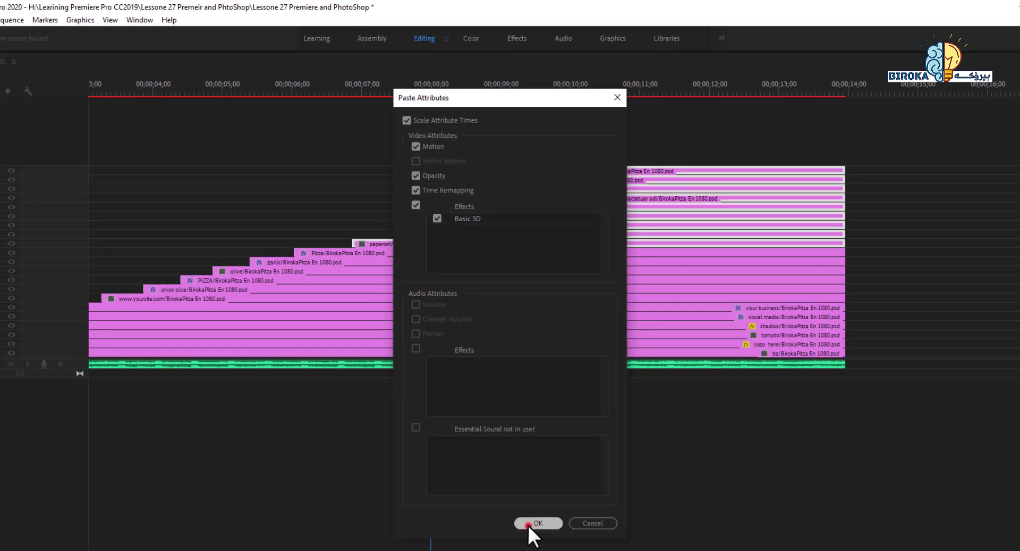
{"action": "left_click", "coordinate": [529, 523]}
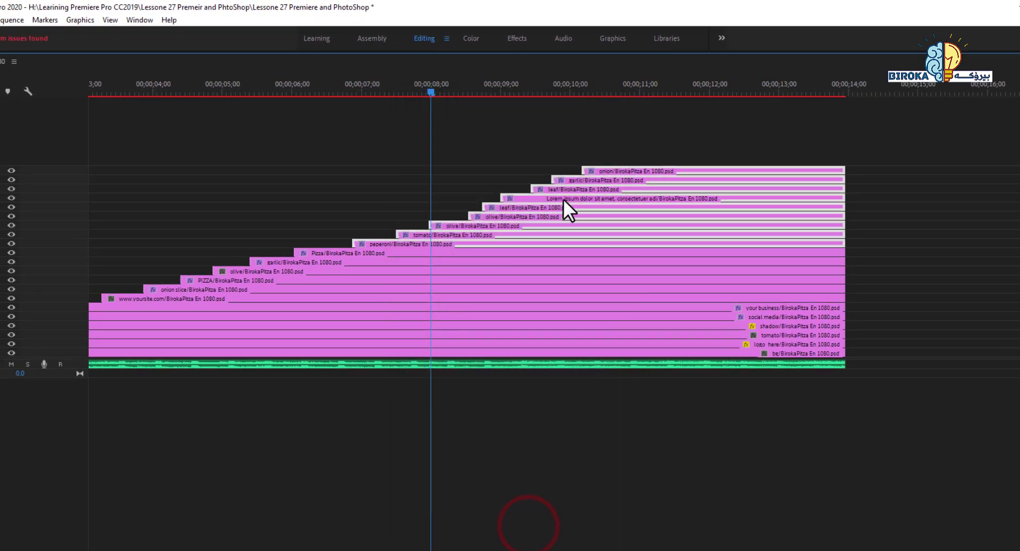
{"action": "key", "text": "grave"}
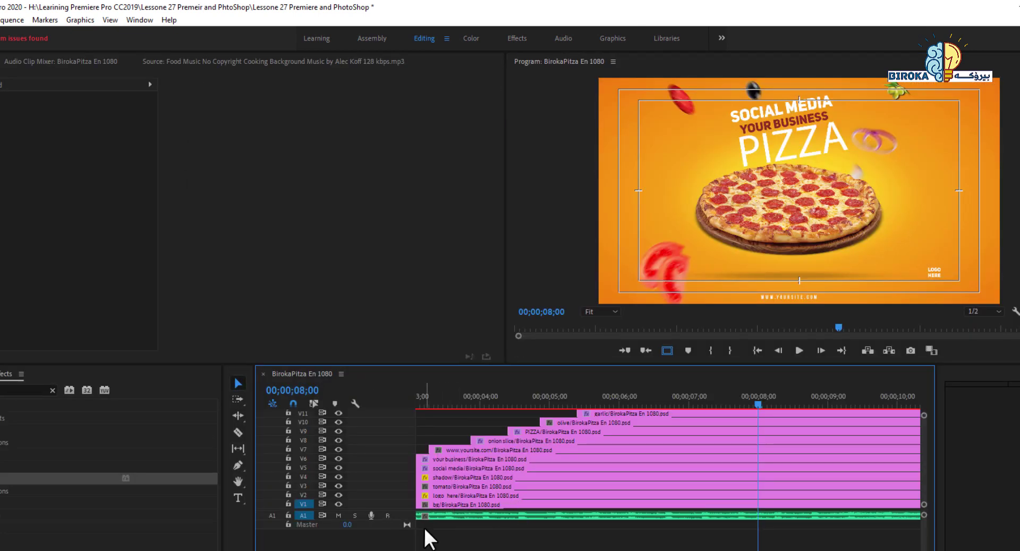
Step: Play the sequence from 00;00;00;00 in the maximized Program monitor to review all layer entrances, including the pasted 3D animation
{"action": "left_click_drag", "start_coordinate": [388, 528], "coordinate": [387, 543]}
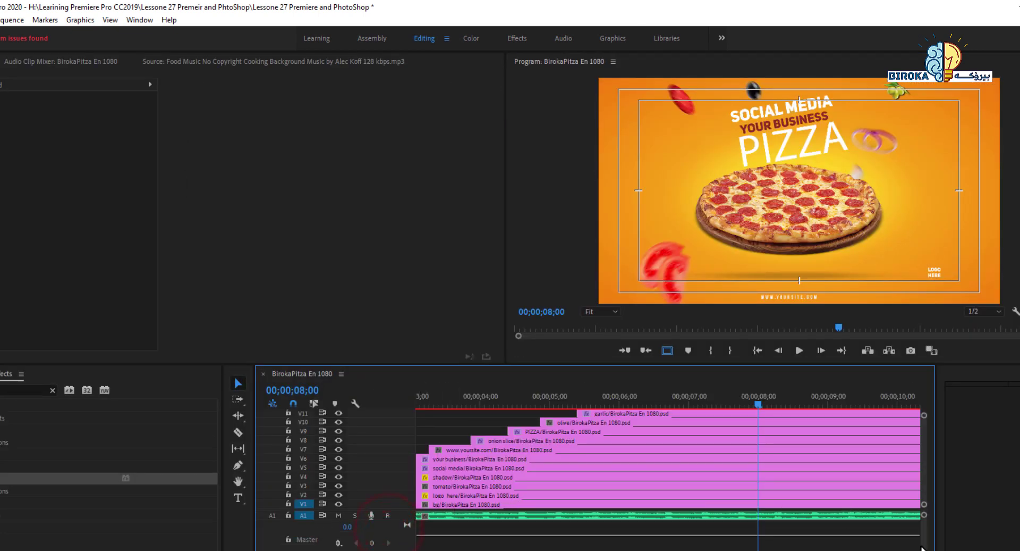
{"action": "mouse_move", "coordinate": [925, 470]}
{"action": "left_mouse_down"}
{"action": "mouse_move", "coordinate": [929, 443]}
{"action": "mouse_move", "coordinate": [926, 468]}
{"action": "left_mouse_up"}
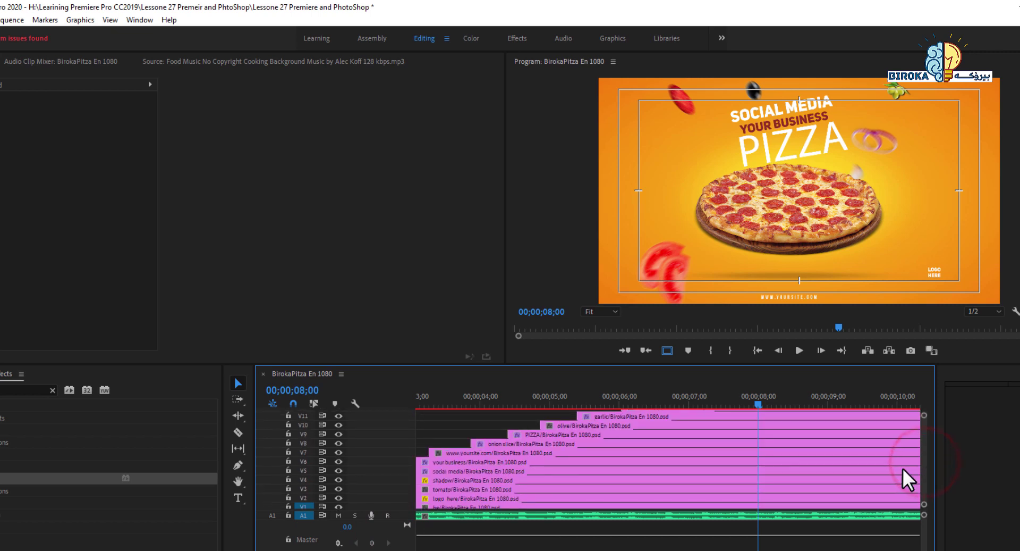
{"action": "key", "text": "minus"}
{"action": "key", "text": "minus"}
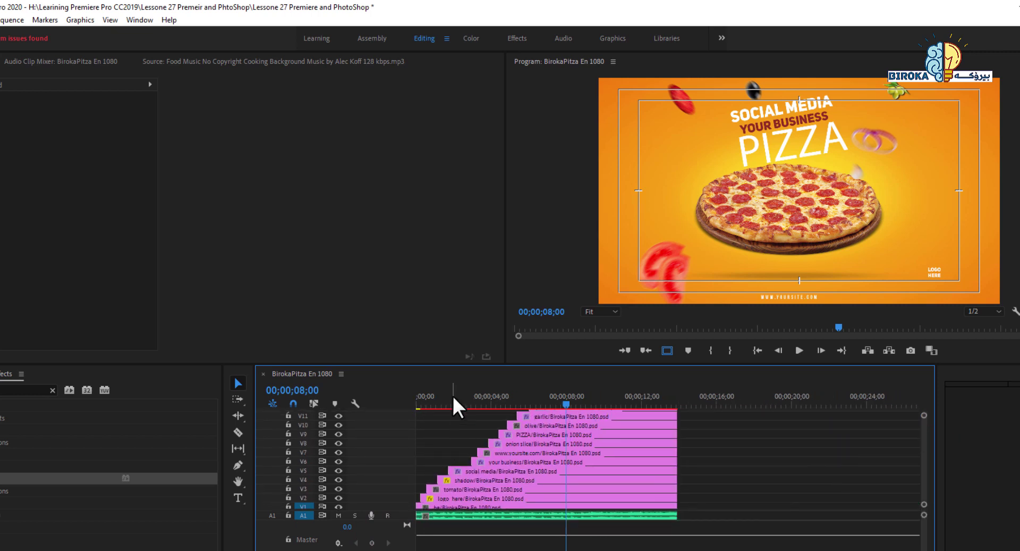
{"action": "left_click_drag", "start_coordinate": [453, 398], "coordinate": [401, 414]}
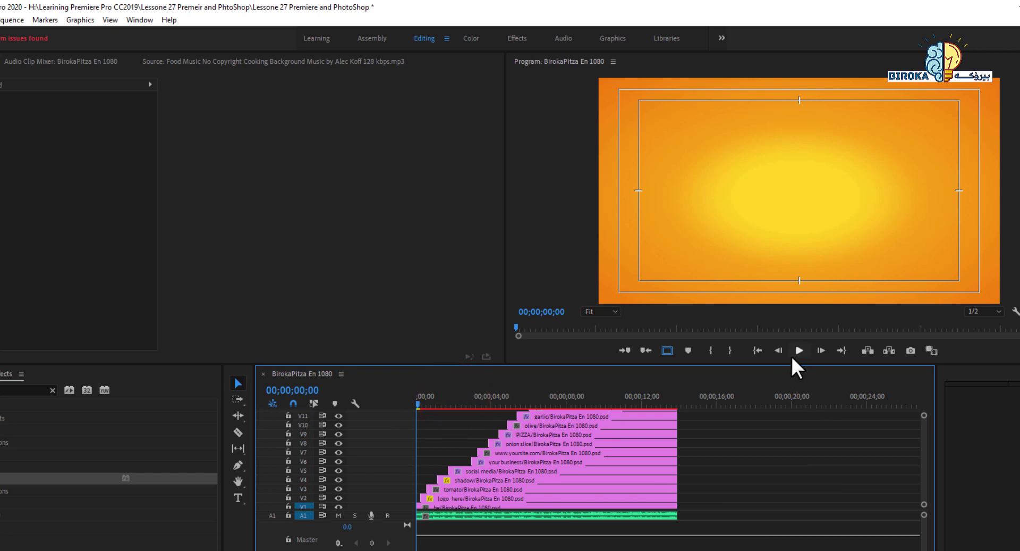
{"action": "left_click", "coordinate": [578, 264]}
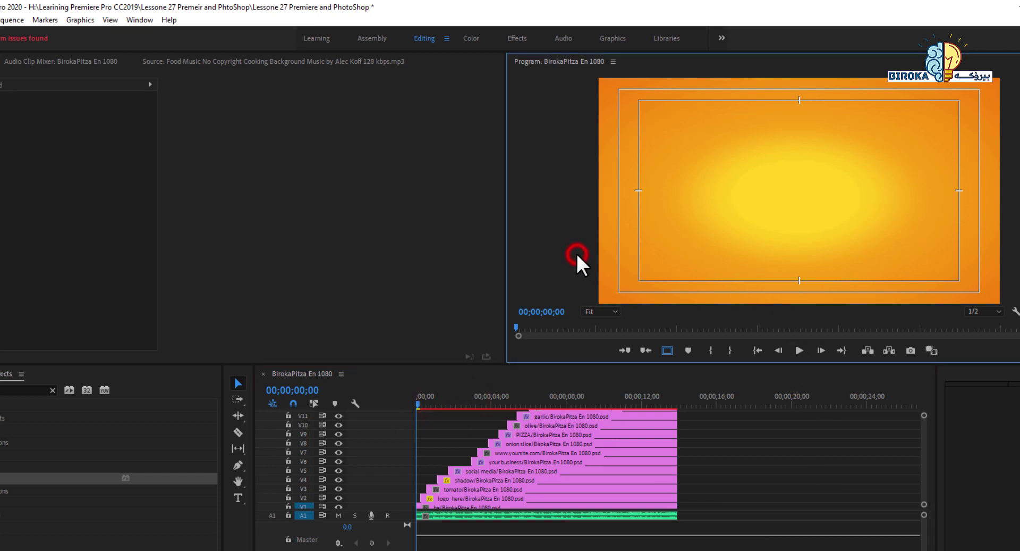
{"action": "key", "text": "grave"}
{"action": "left_click", "coordinate": [509, 530]}
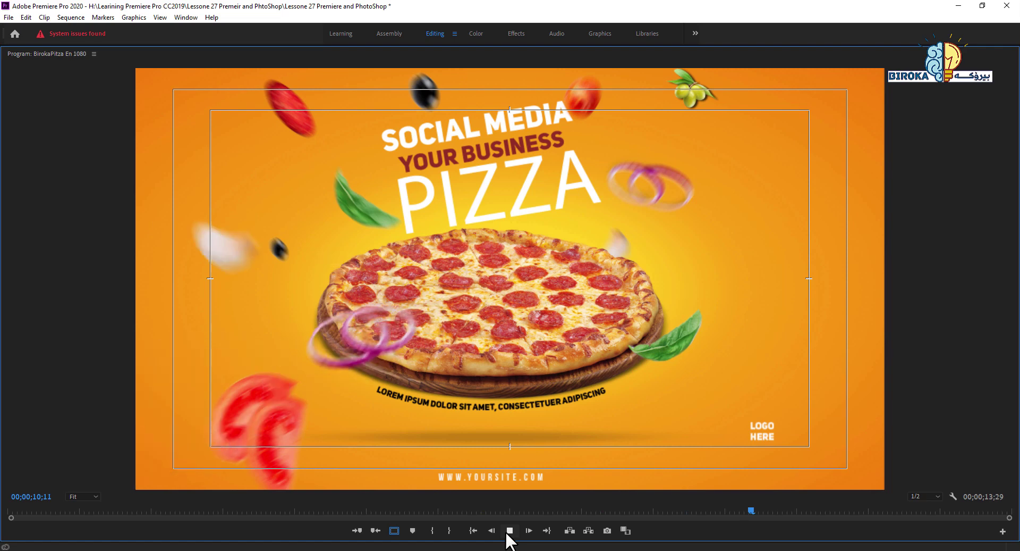
{"action": "left_click", "coordinate": [510, 530]}
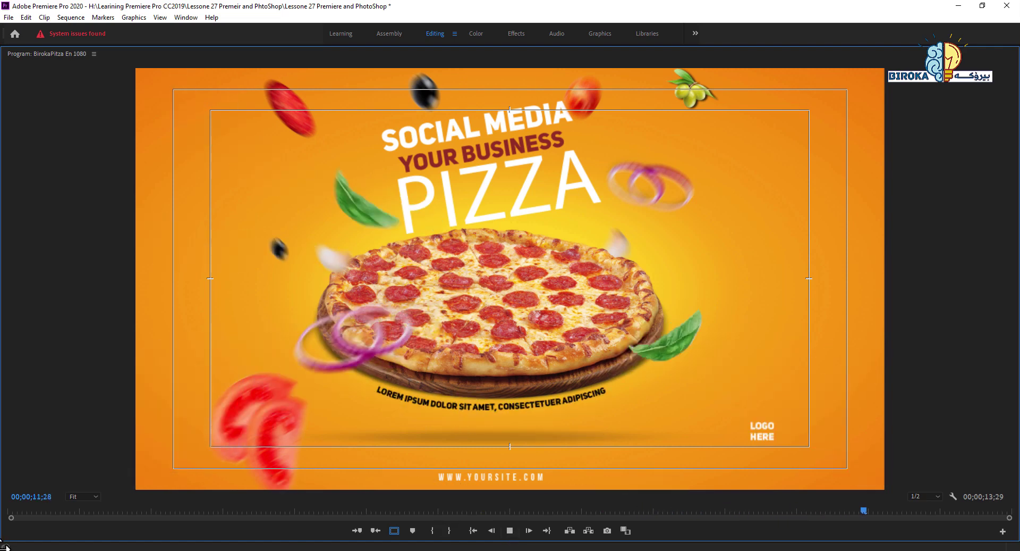
{"action": "left_click_drag", "start_coordinate": [37, 512], "coordinate": [7, 515]}
{"action": "key", "text": "space"}
{"action": "key", "text": "grave"}
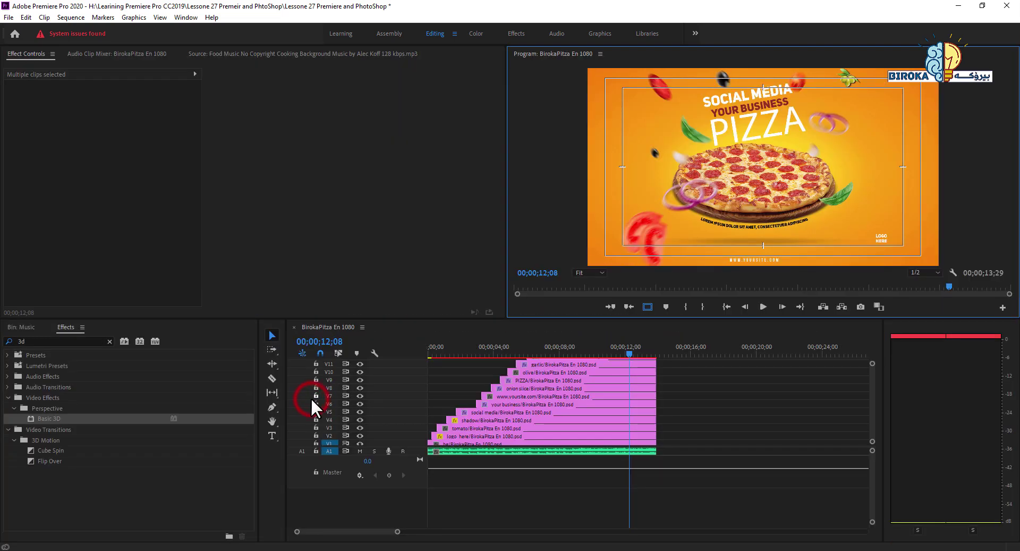
Step: Clear the clip selection and widen the timeline panel, with the upper tracks V12 to V21 in view
{"action": "left_click", "coordinate": [708, 404]}
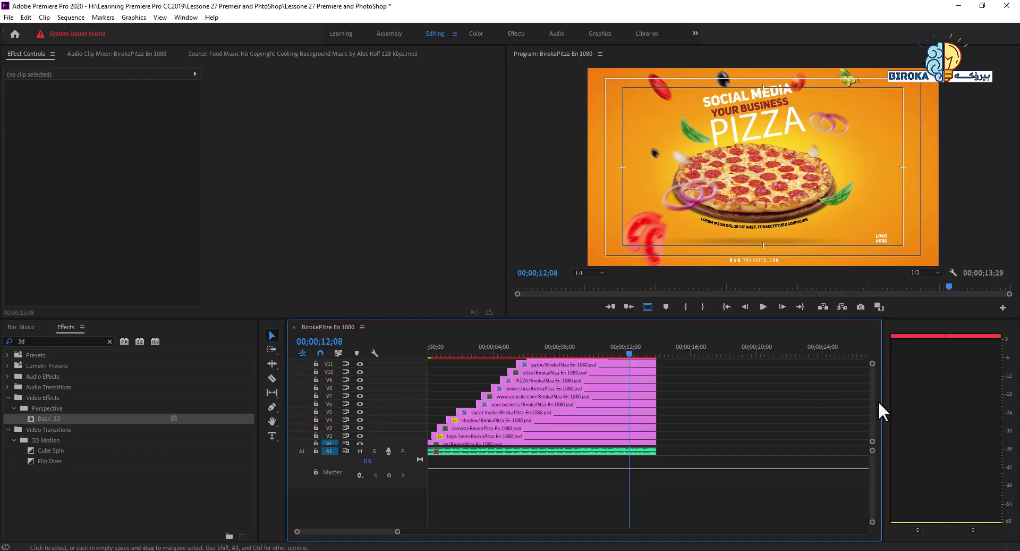
{"action": "left_click", "coordinate": [869, 381]}
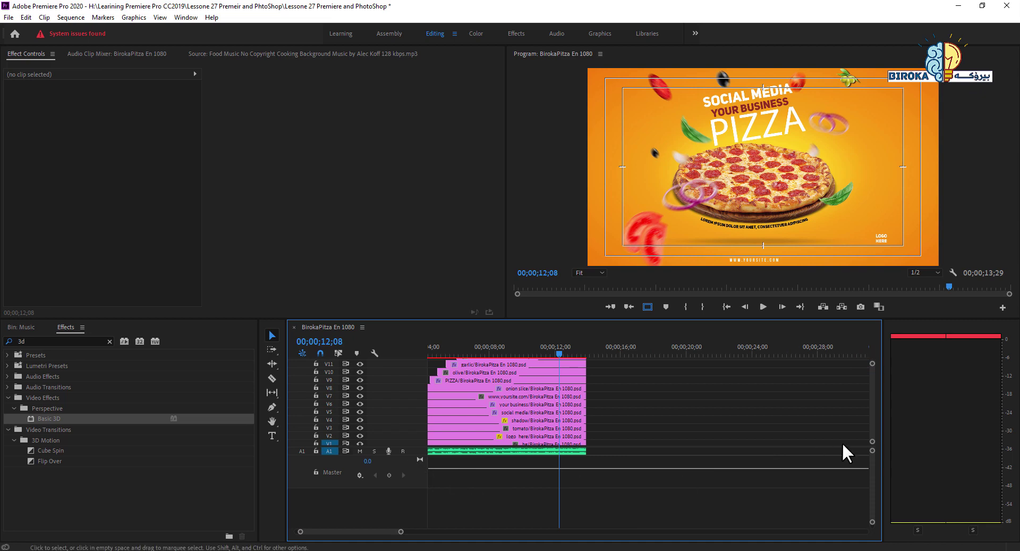
{"action": "left_click", "coordinate": [872, 405]}
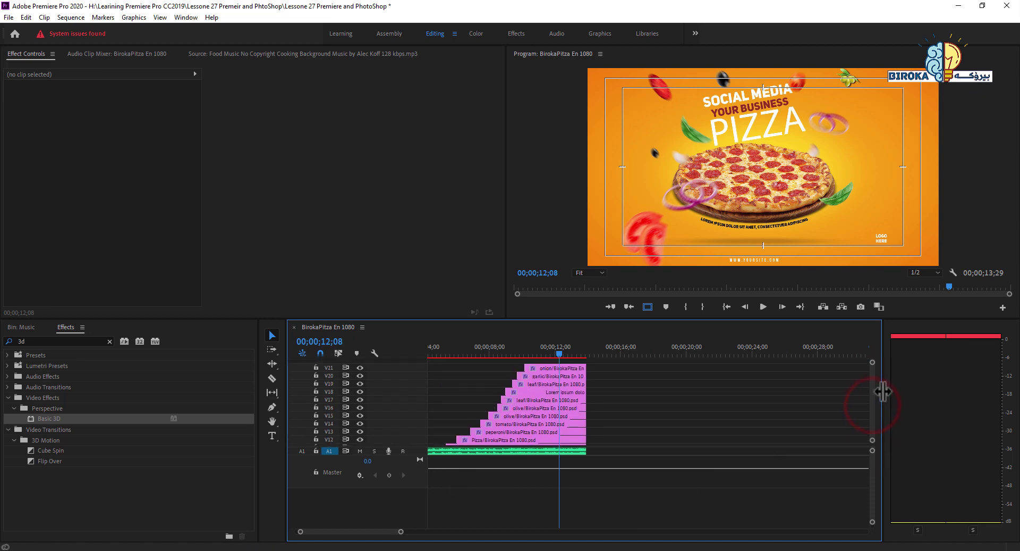
{"action": "left_click", "coordinate": [883, 391]}
{"action": "left_click_drag", "start_coordinate": [883, 391], "coordinate": [957, 394]}
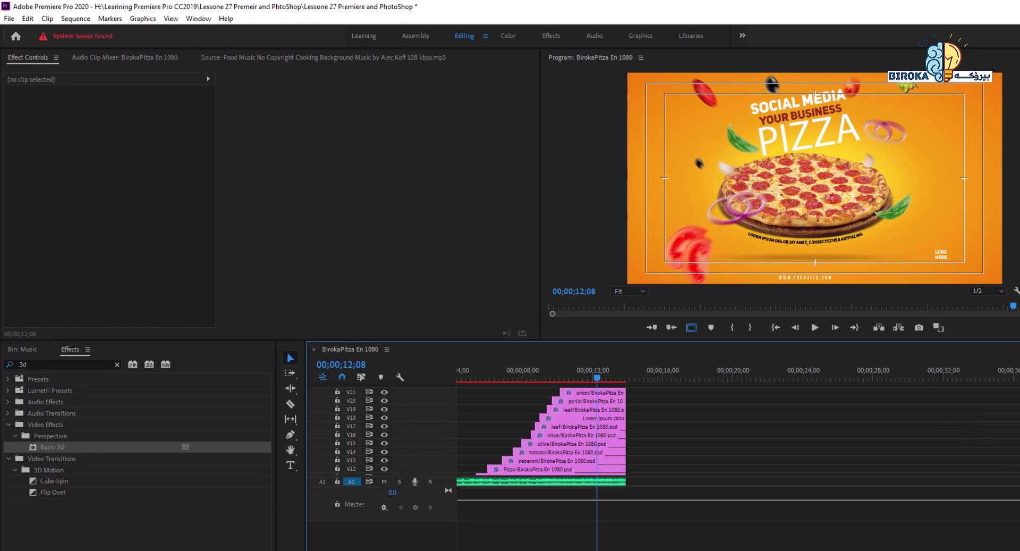
{"action": "scroll", "coordinate": [541, 428], "scroll_direction": "down", "scroll_amount": 5}
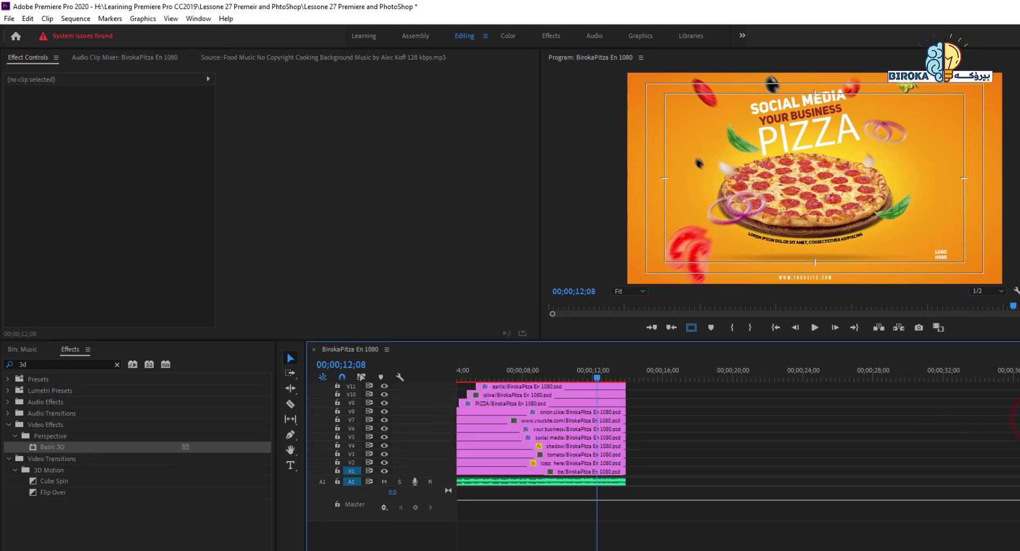
{"action": "scroll", "coordinate": [542, 428], "scroll_direction": "up", "scroll_amount": 5}
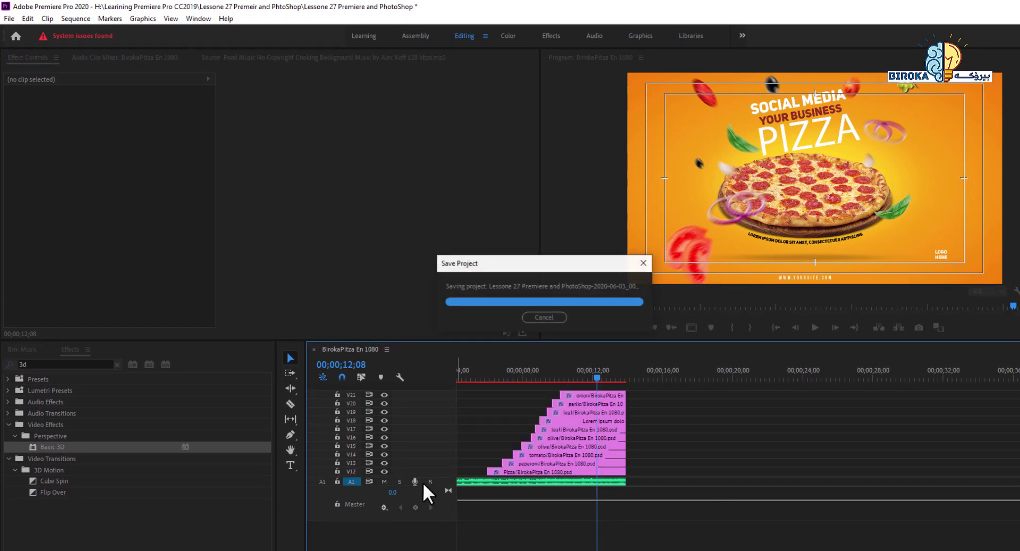
{"action": "left_click", "coordinate": [418, 482]}
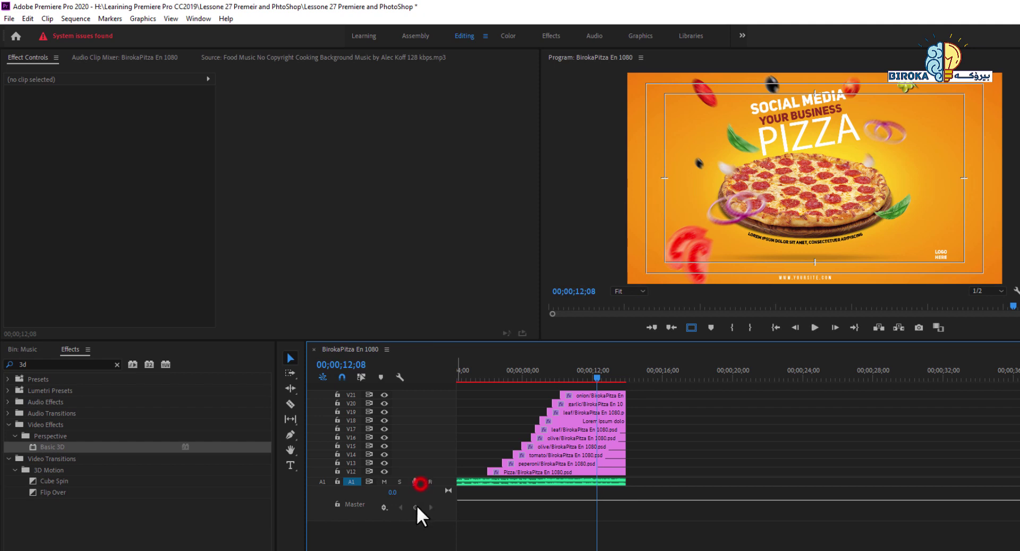
Step: Check the composition at 00;00;04;20 and at 00;00;10;05
{"action": "left_click_drag", "start_coordinate": [504, 377], "coordinate": [465, 377]}
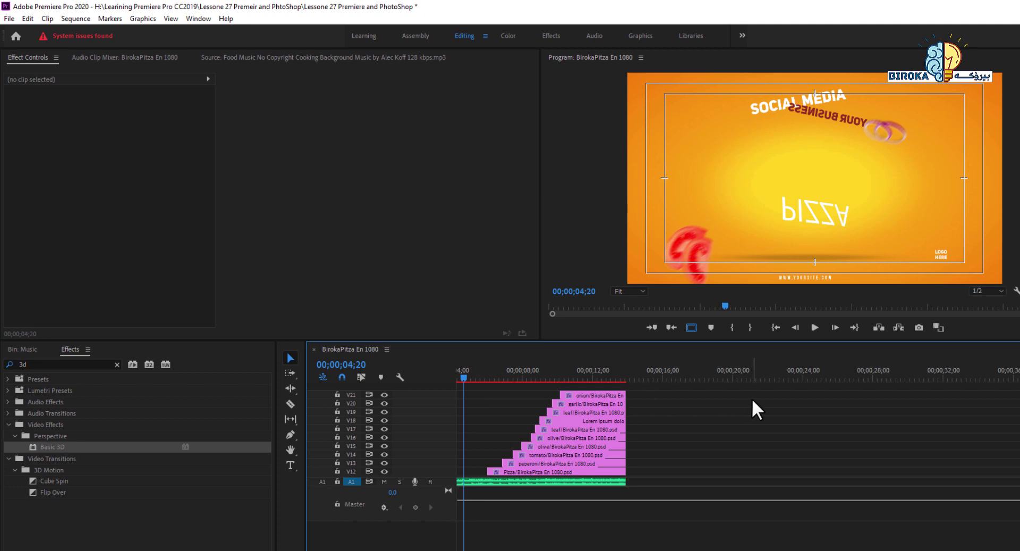
{"action": "left_click", "coordinate": [711, 417]}
{"action": "left_click", "coordinate": [561, 376]}
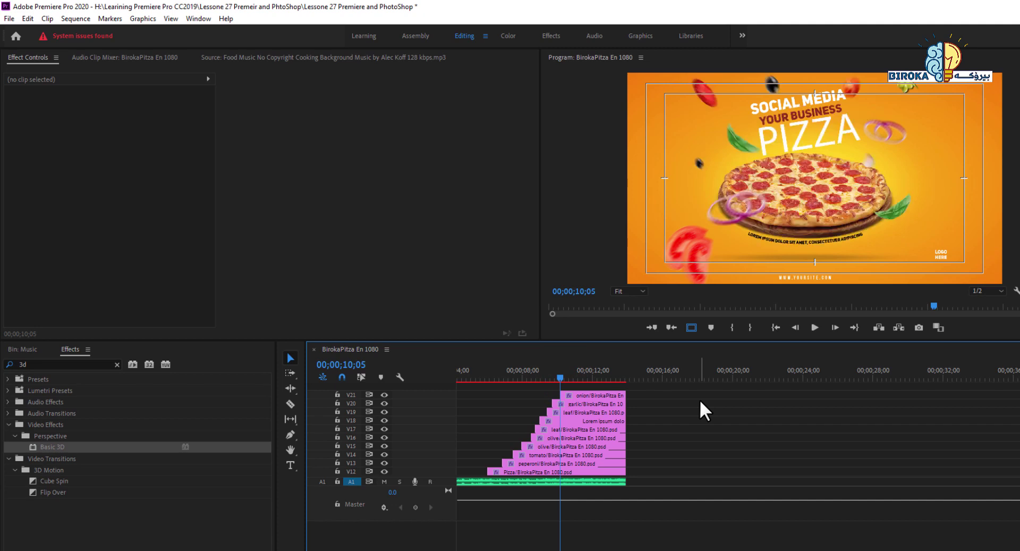
{"action": "left_click", "coordinate": [678, 432]}
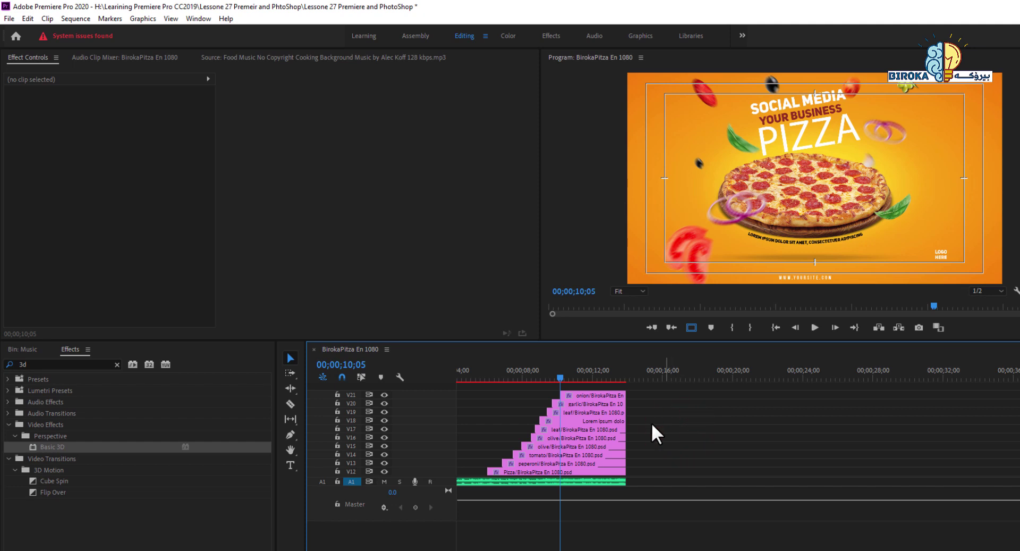